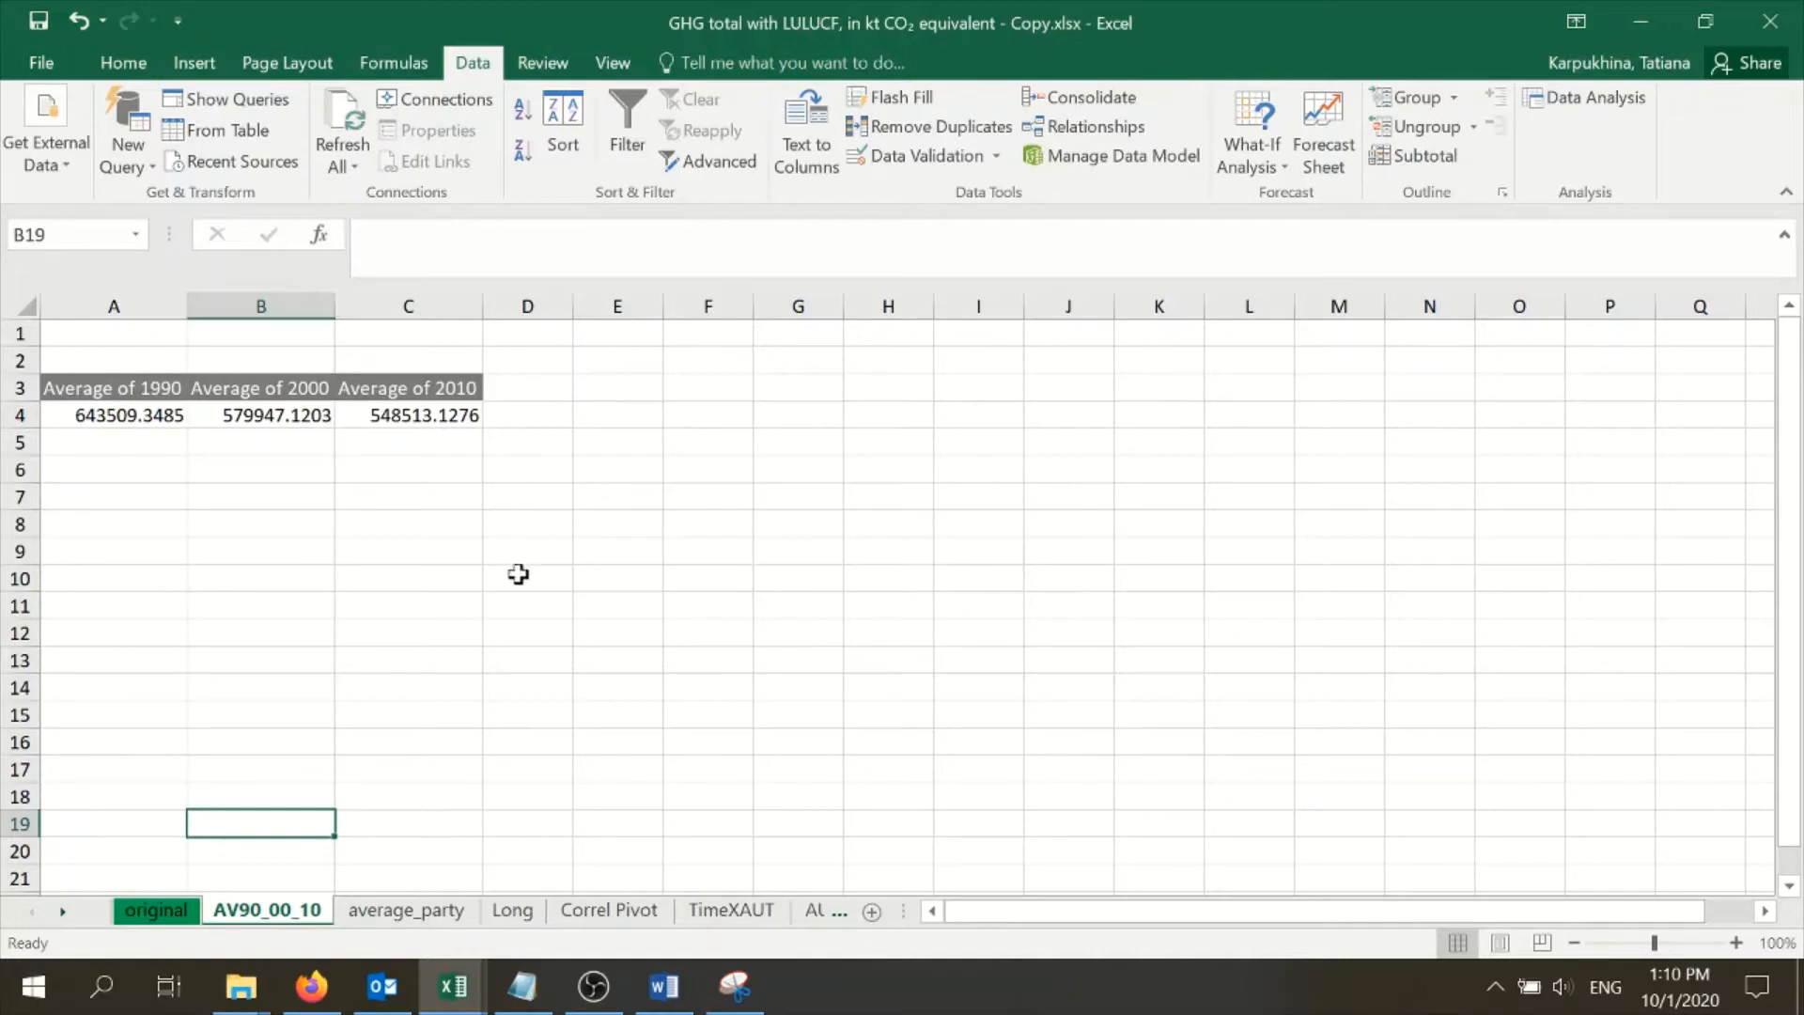
Step: Examine the average emissions per party on the average_party sheet and return to the AV90_00_10 sheet
{"action": "left_click", "coordinate": [421, 912]}
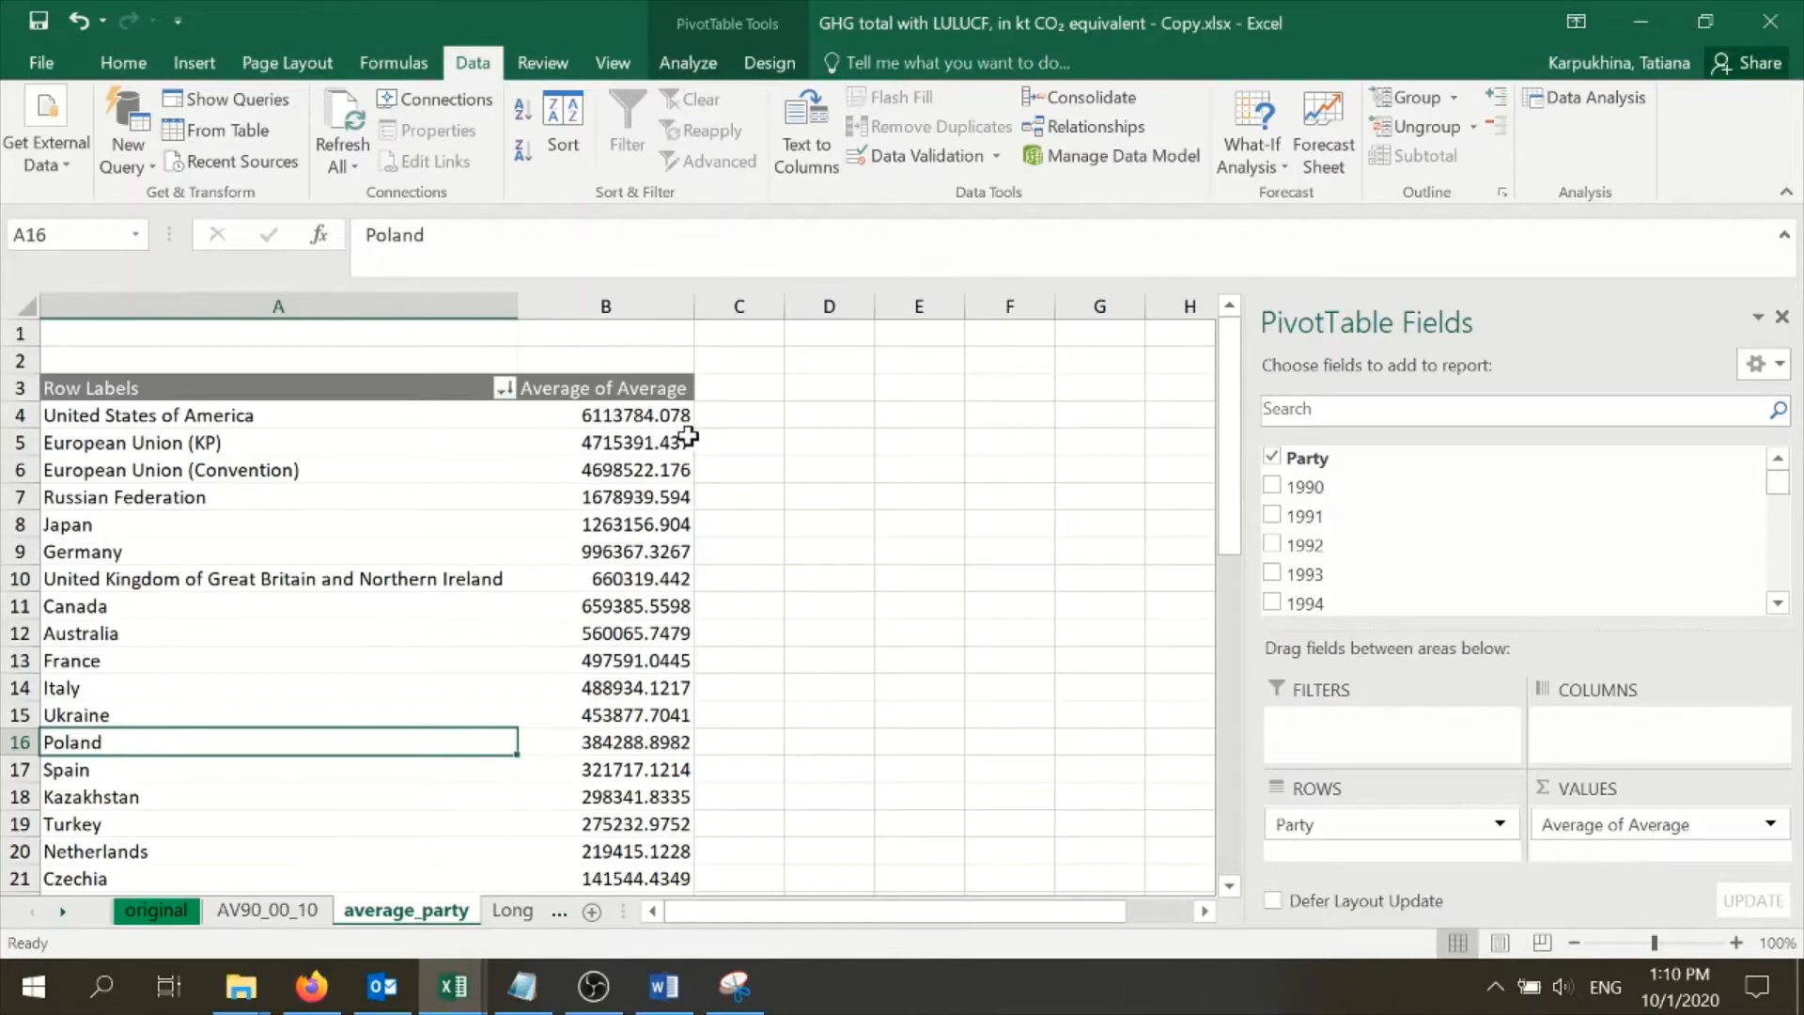
{"action": "mouse_move", "coordinate": [660, 562]}
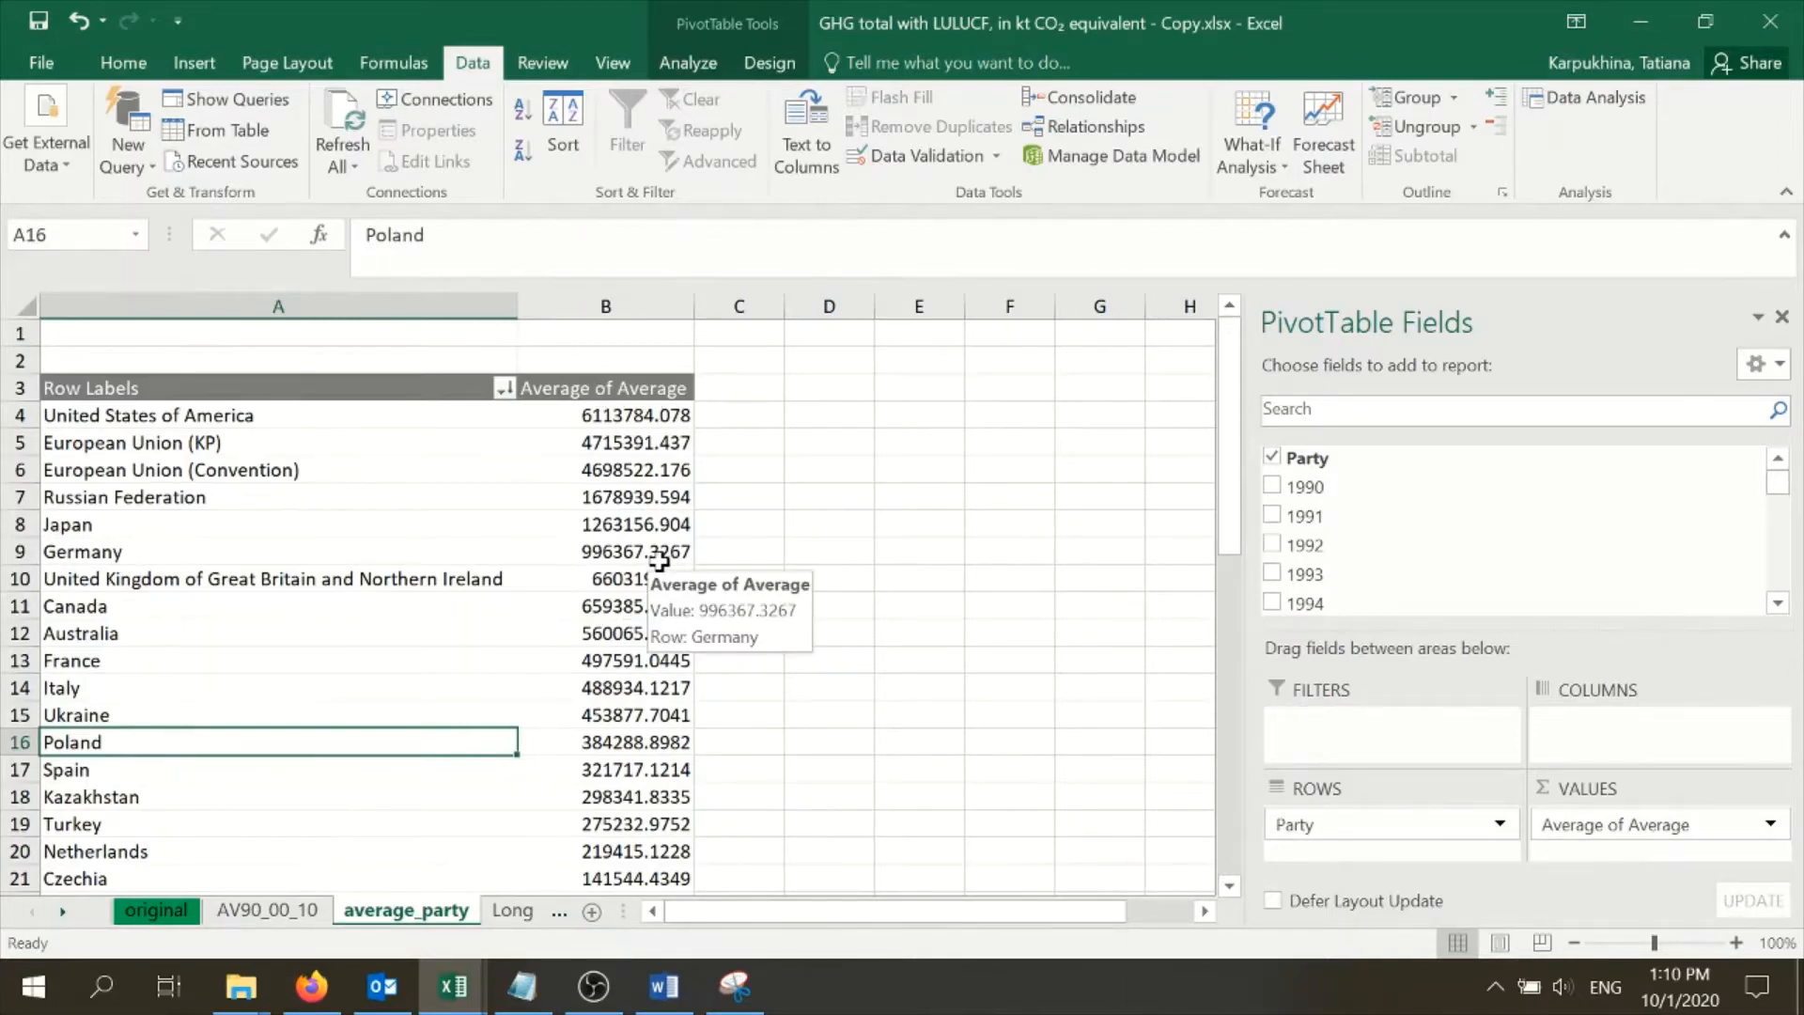
{"action": "mouse_move", "coordinate": [656, 441]}
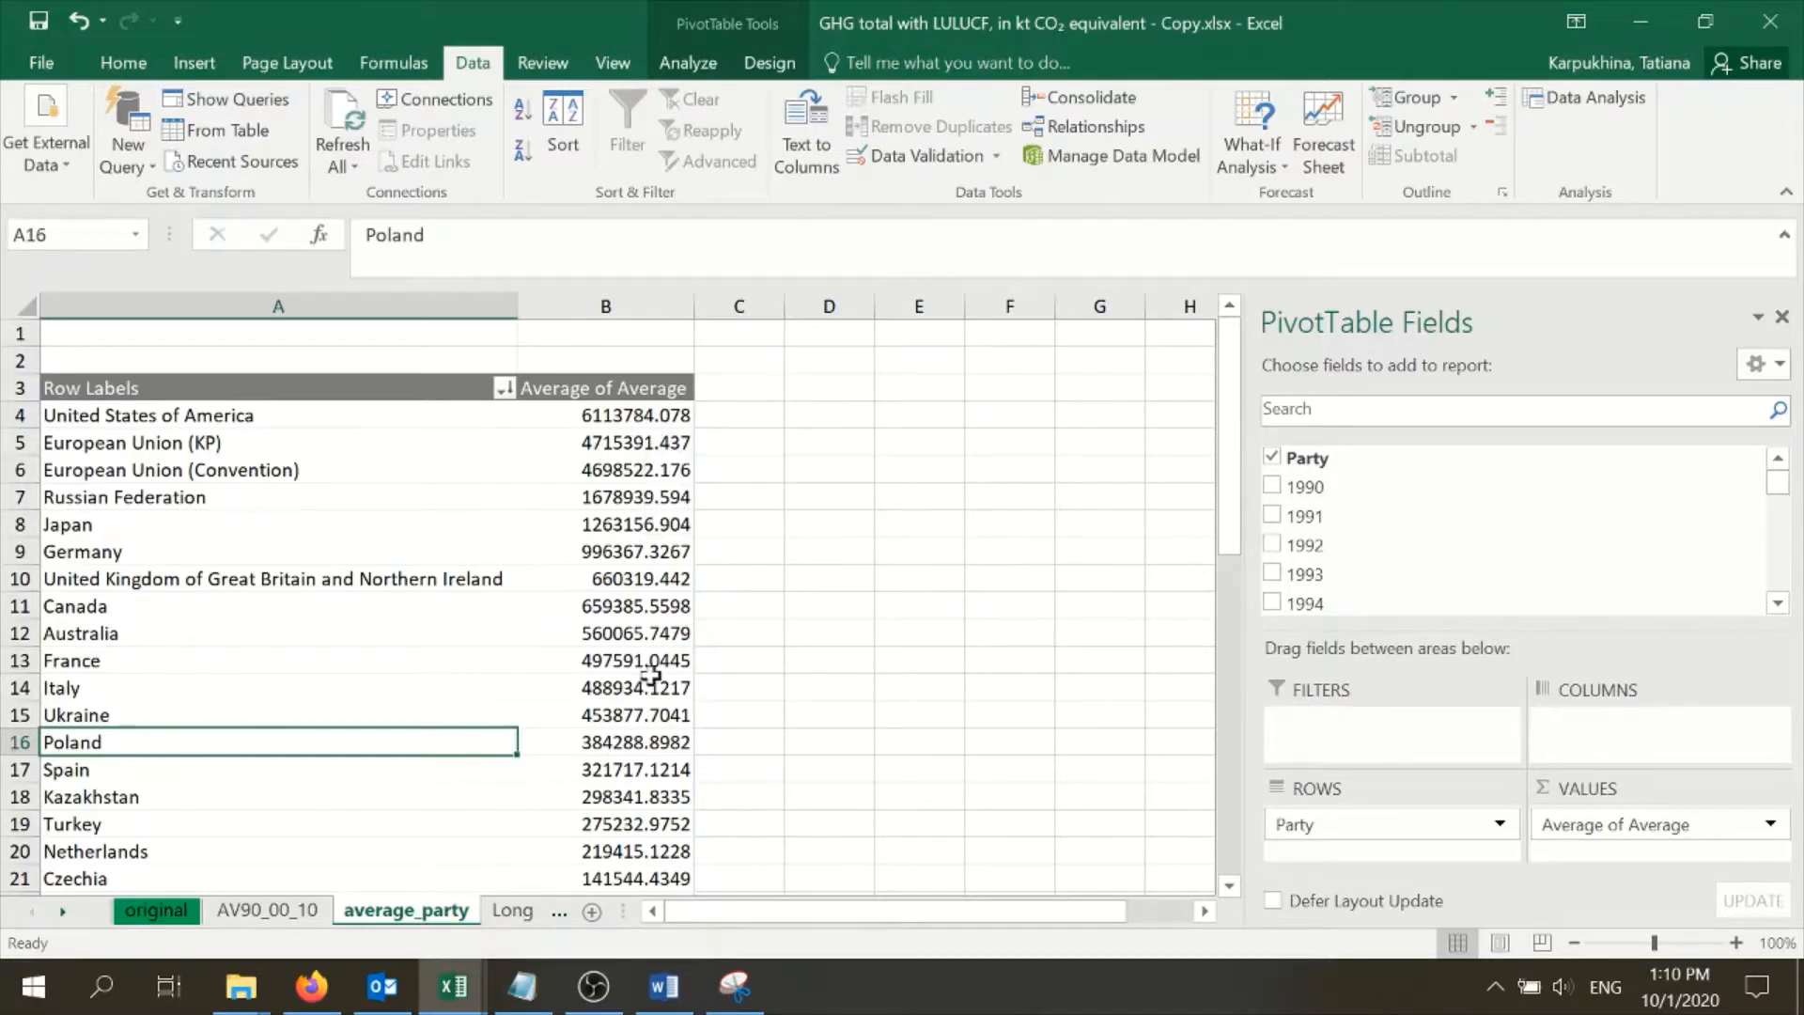
{"action": "mouse_move", "coordinate": [662, 494]}
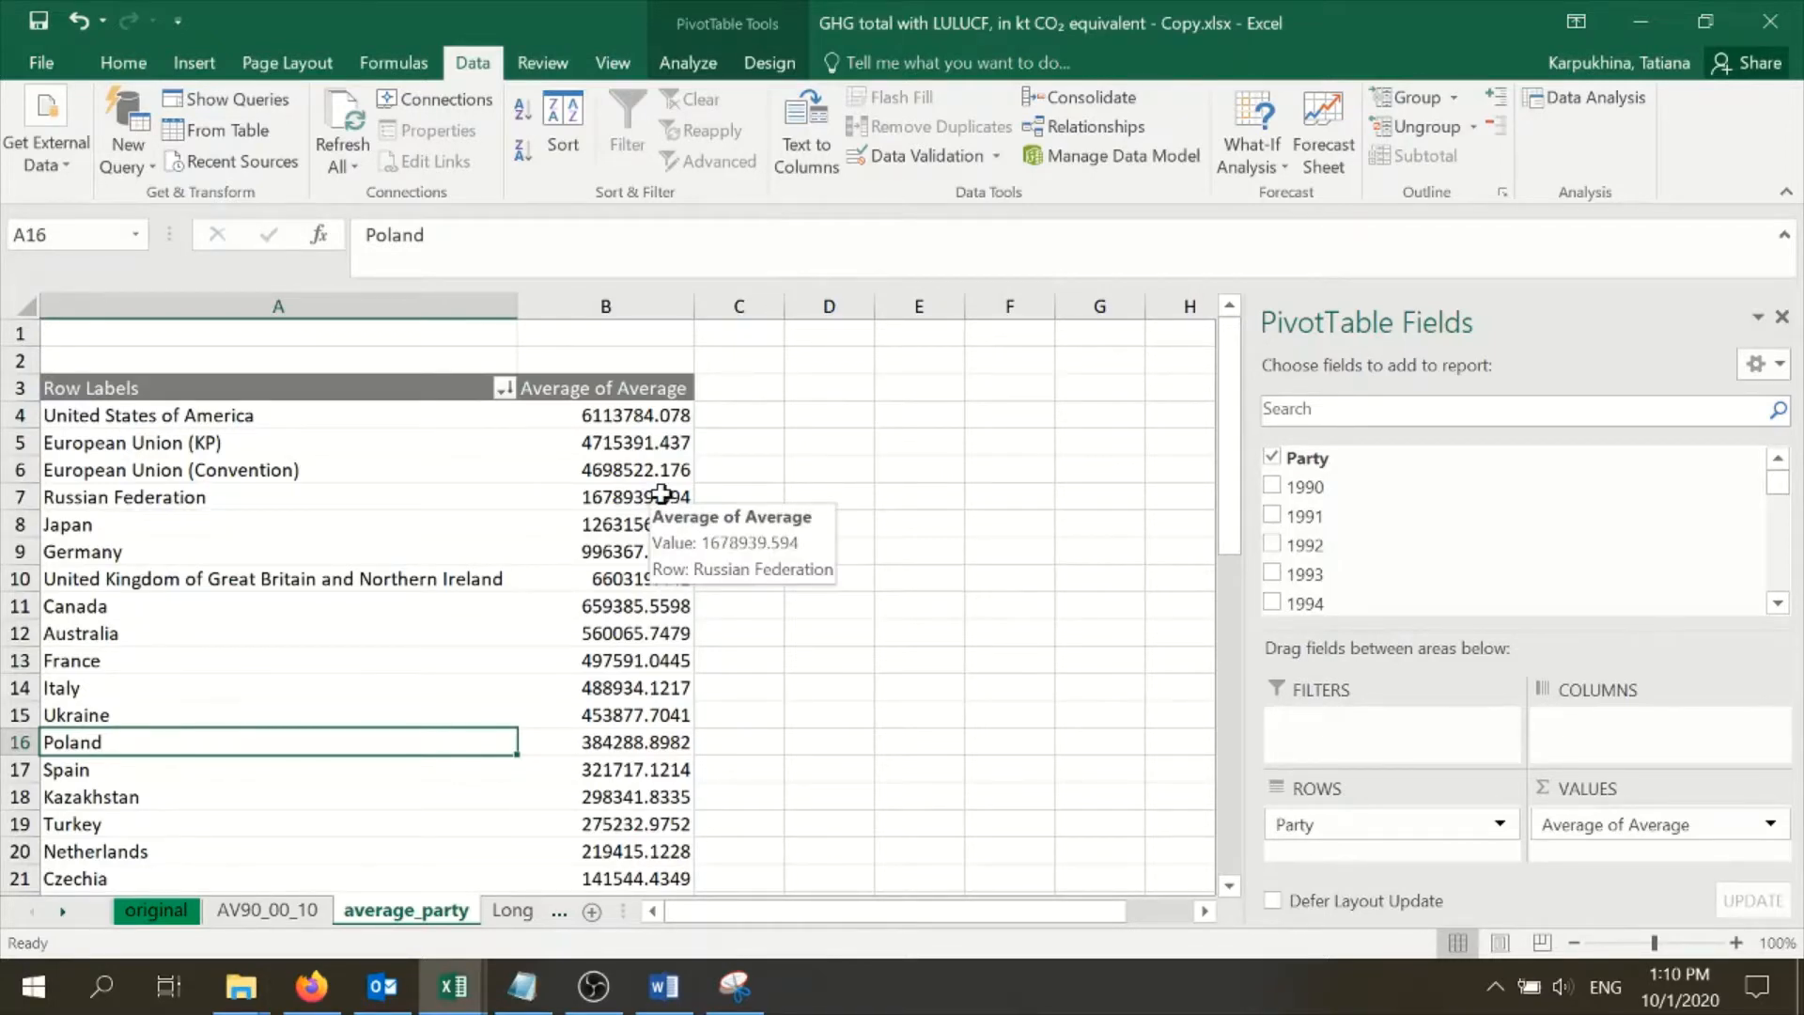
{"action": "mouse_move", "coordinate": [592, 542]}
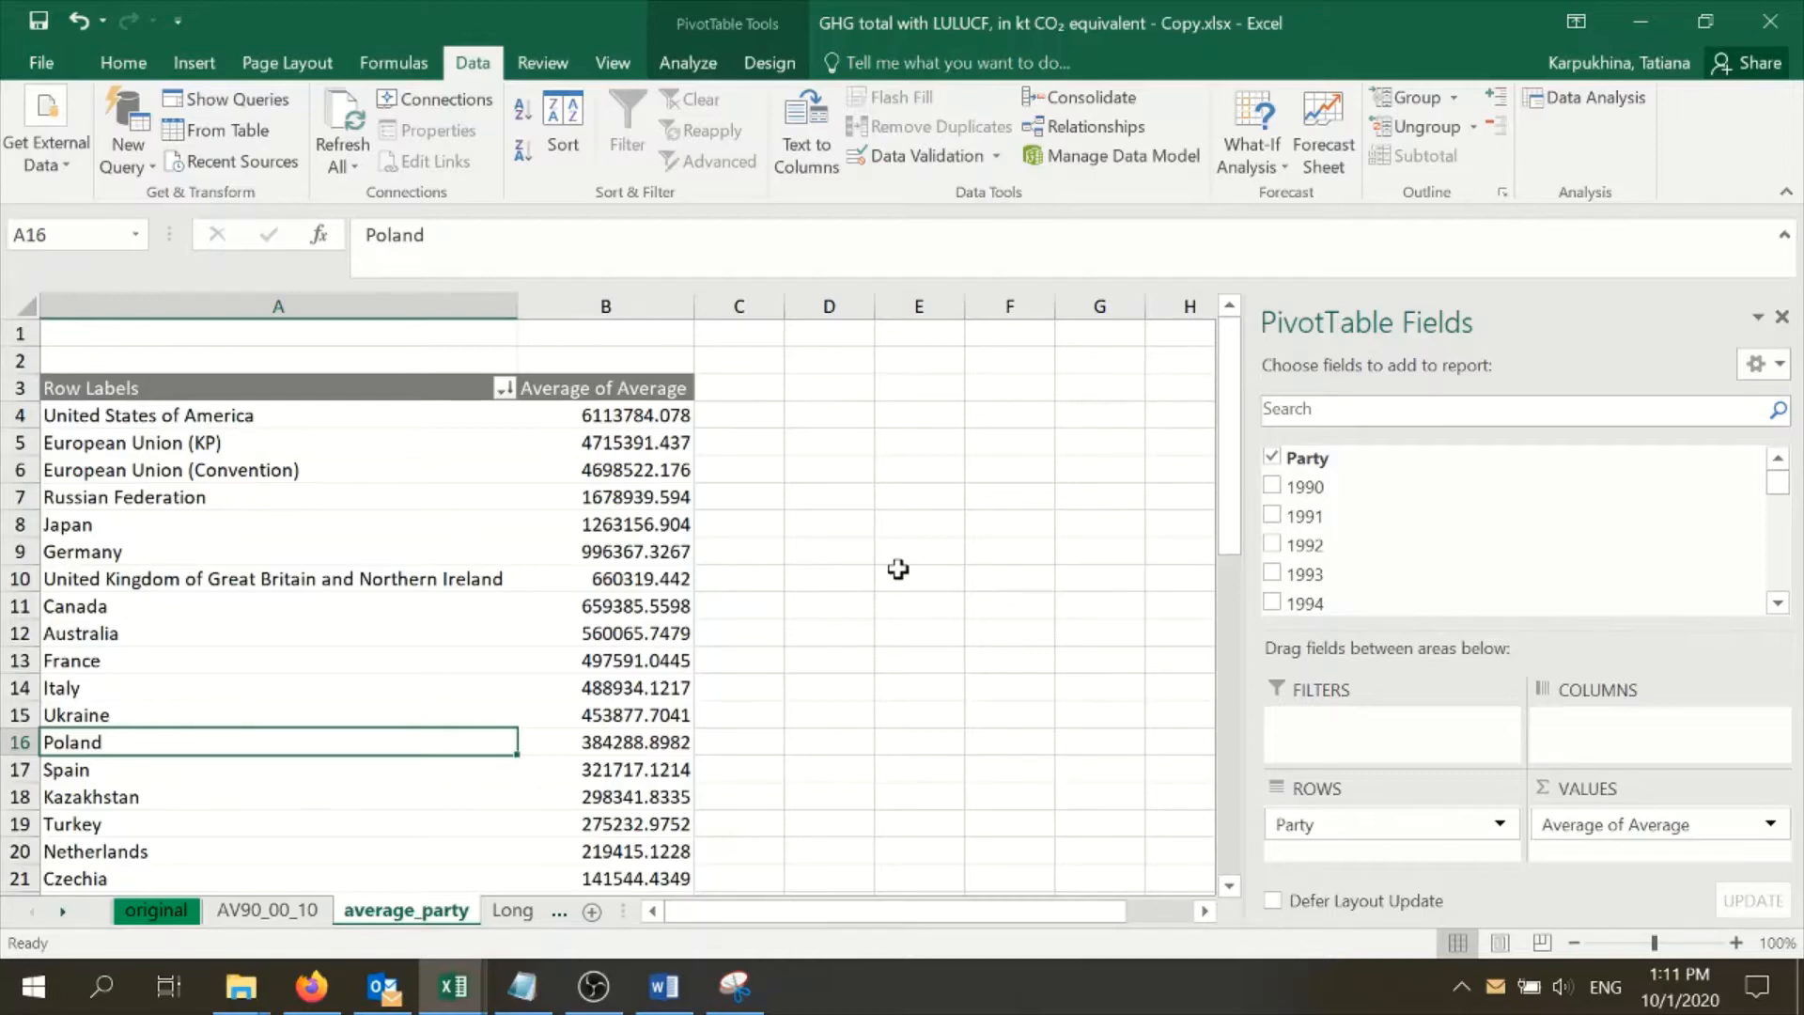
{"action": "left_click", "coordinate": [269, 910]}
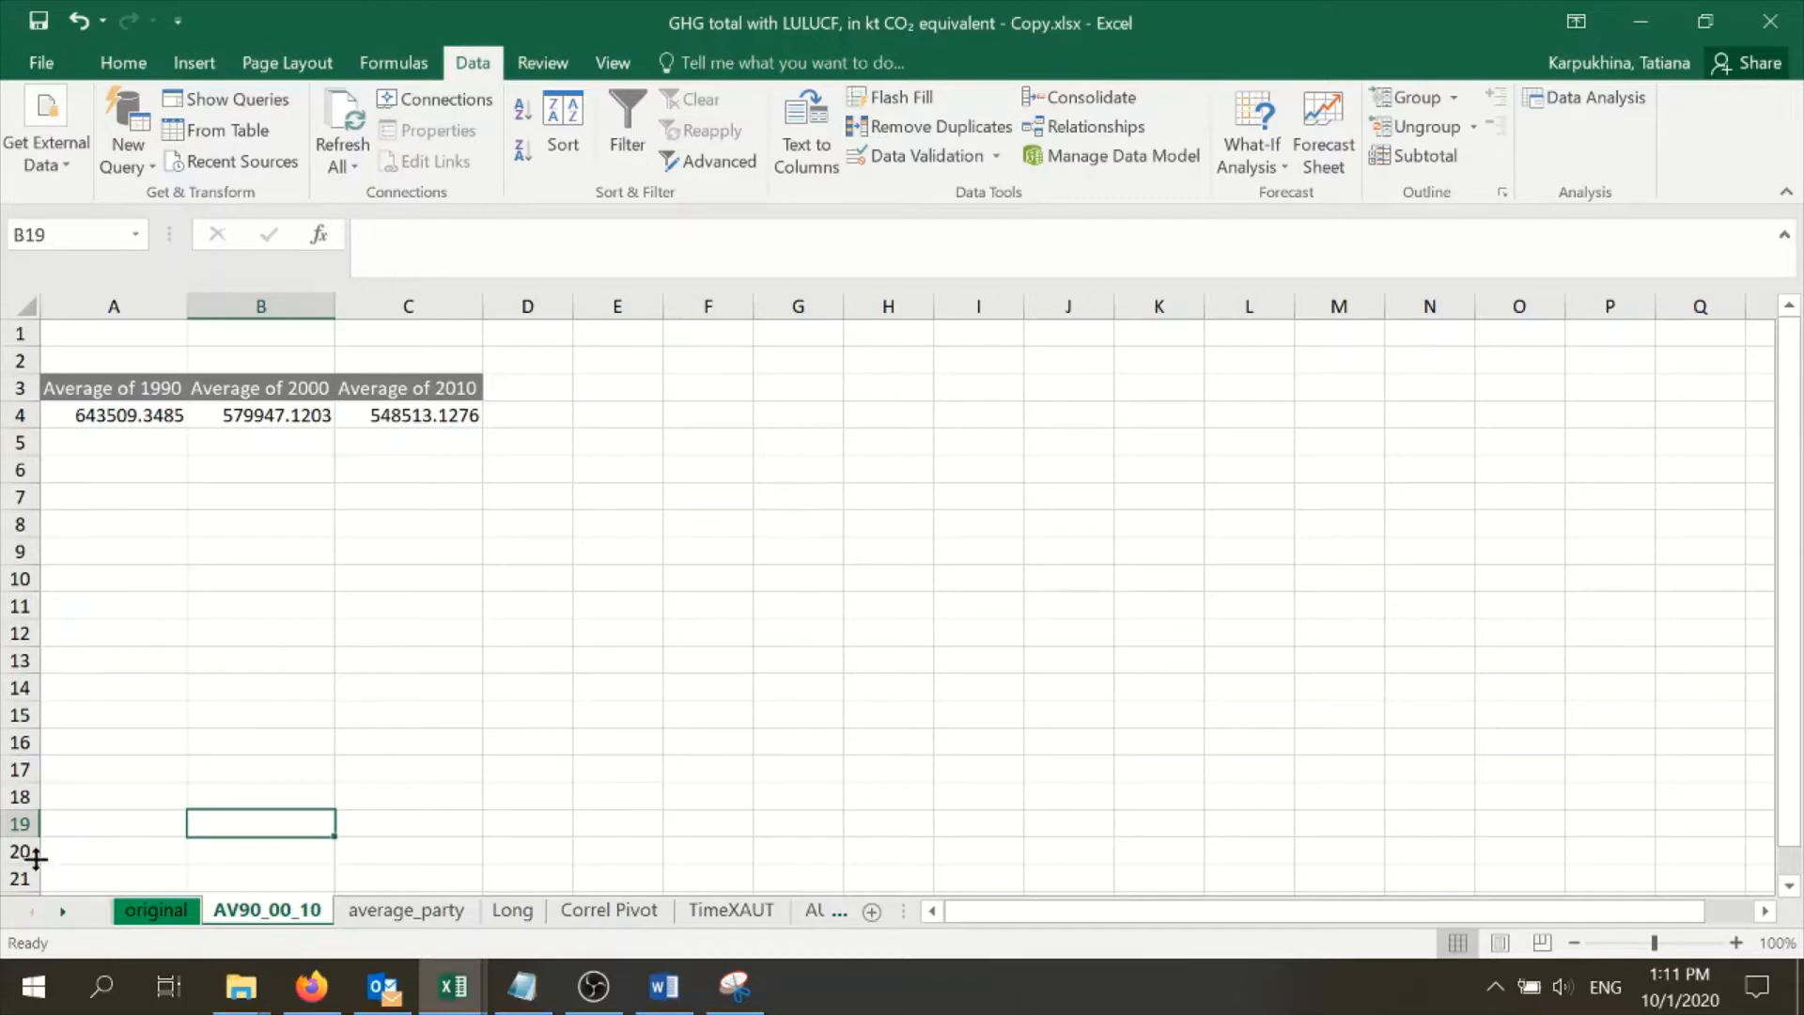
Step: Create a PivotTable on a new worksheet from the Party, Year and Value table on the Long sheet
{"action": "left_click", "coordinate": [64, 912], "text": "ctrl"}
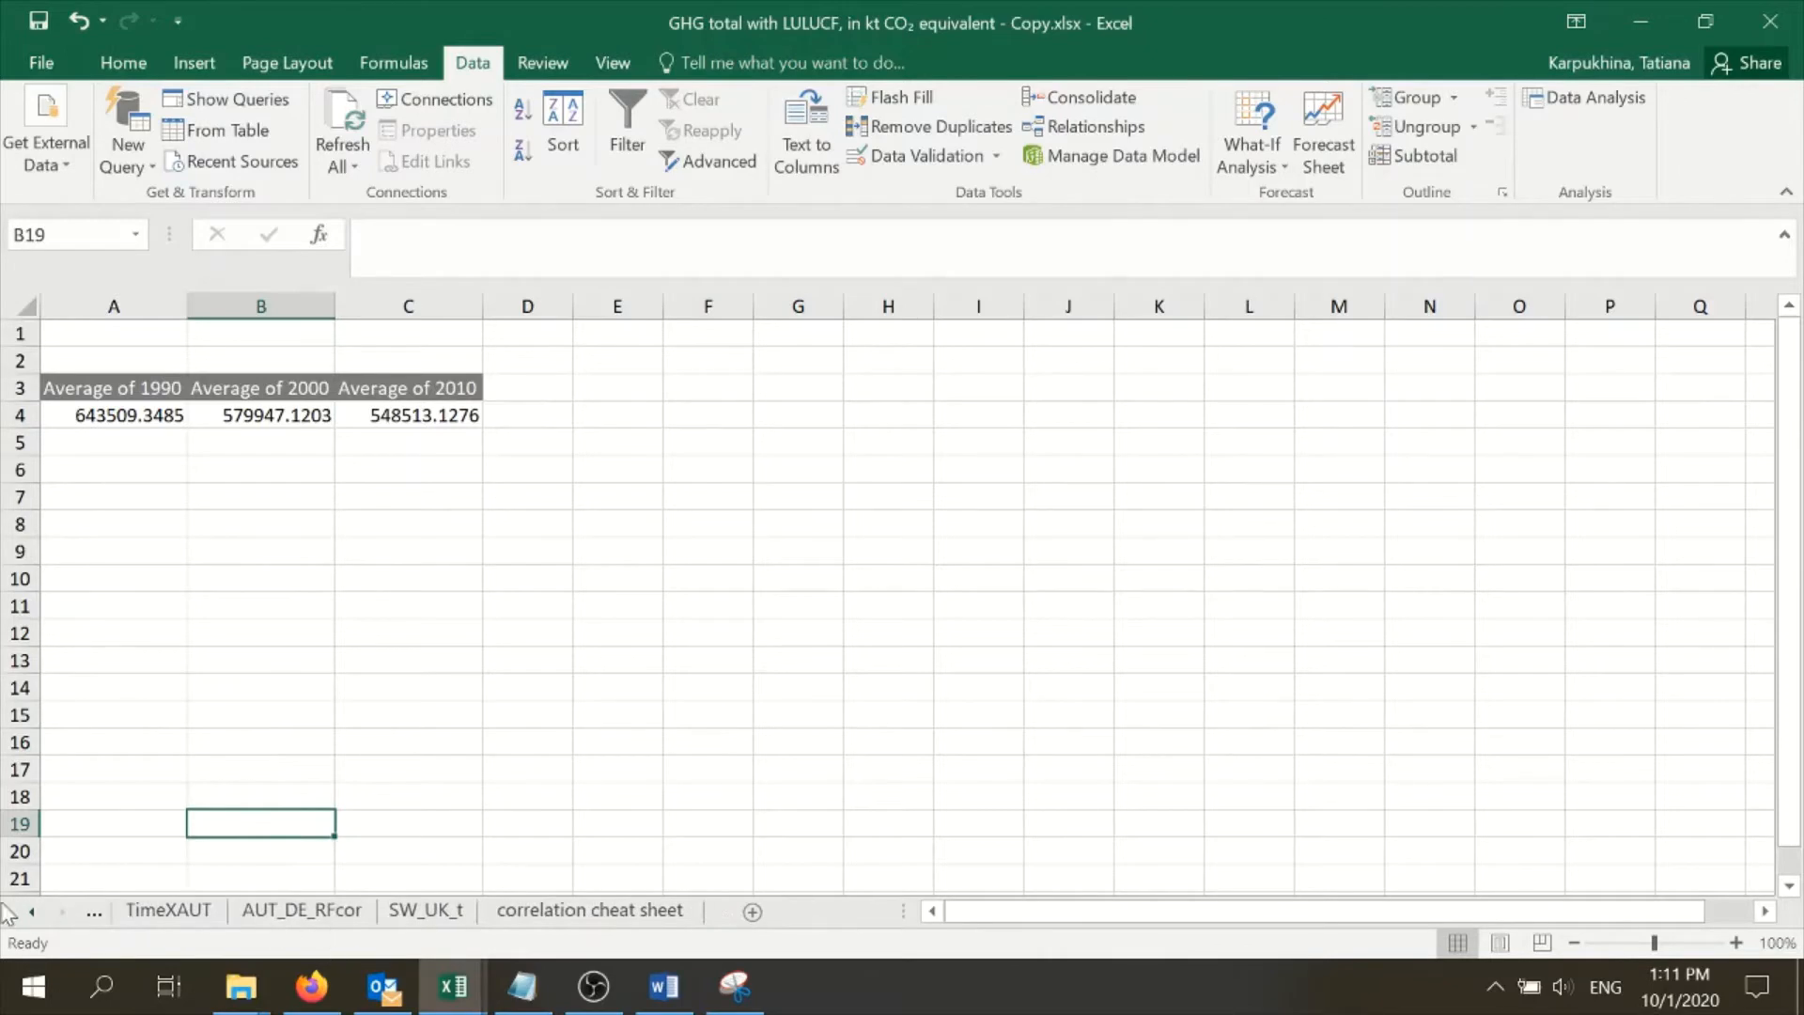
{"action": "left_click", "coordinate": [31, 911]}
{"action": "left_click", "coordinate": [151, 911]}
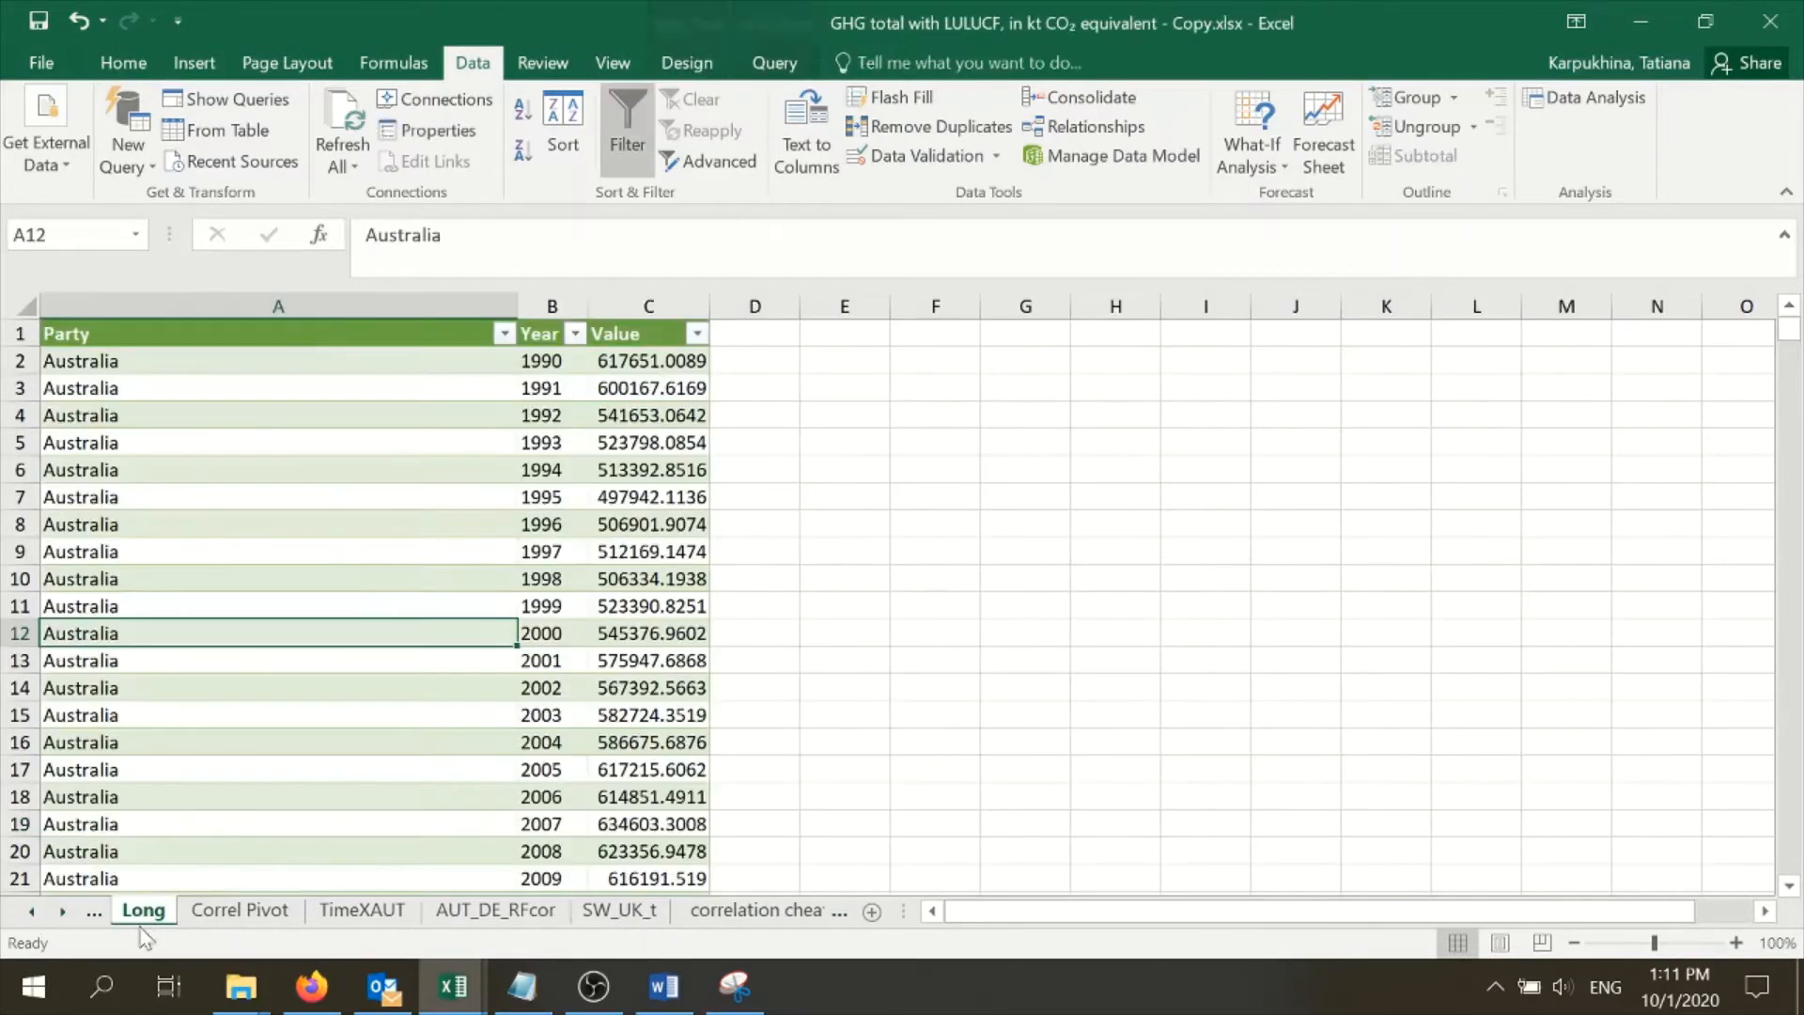
{"action": "key", "text": "ctrl+a"}
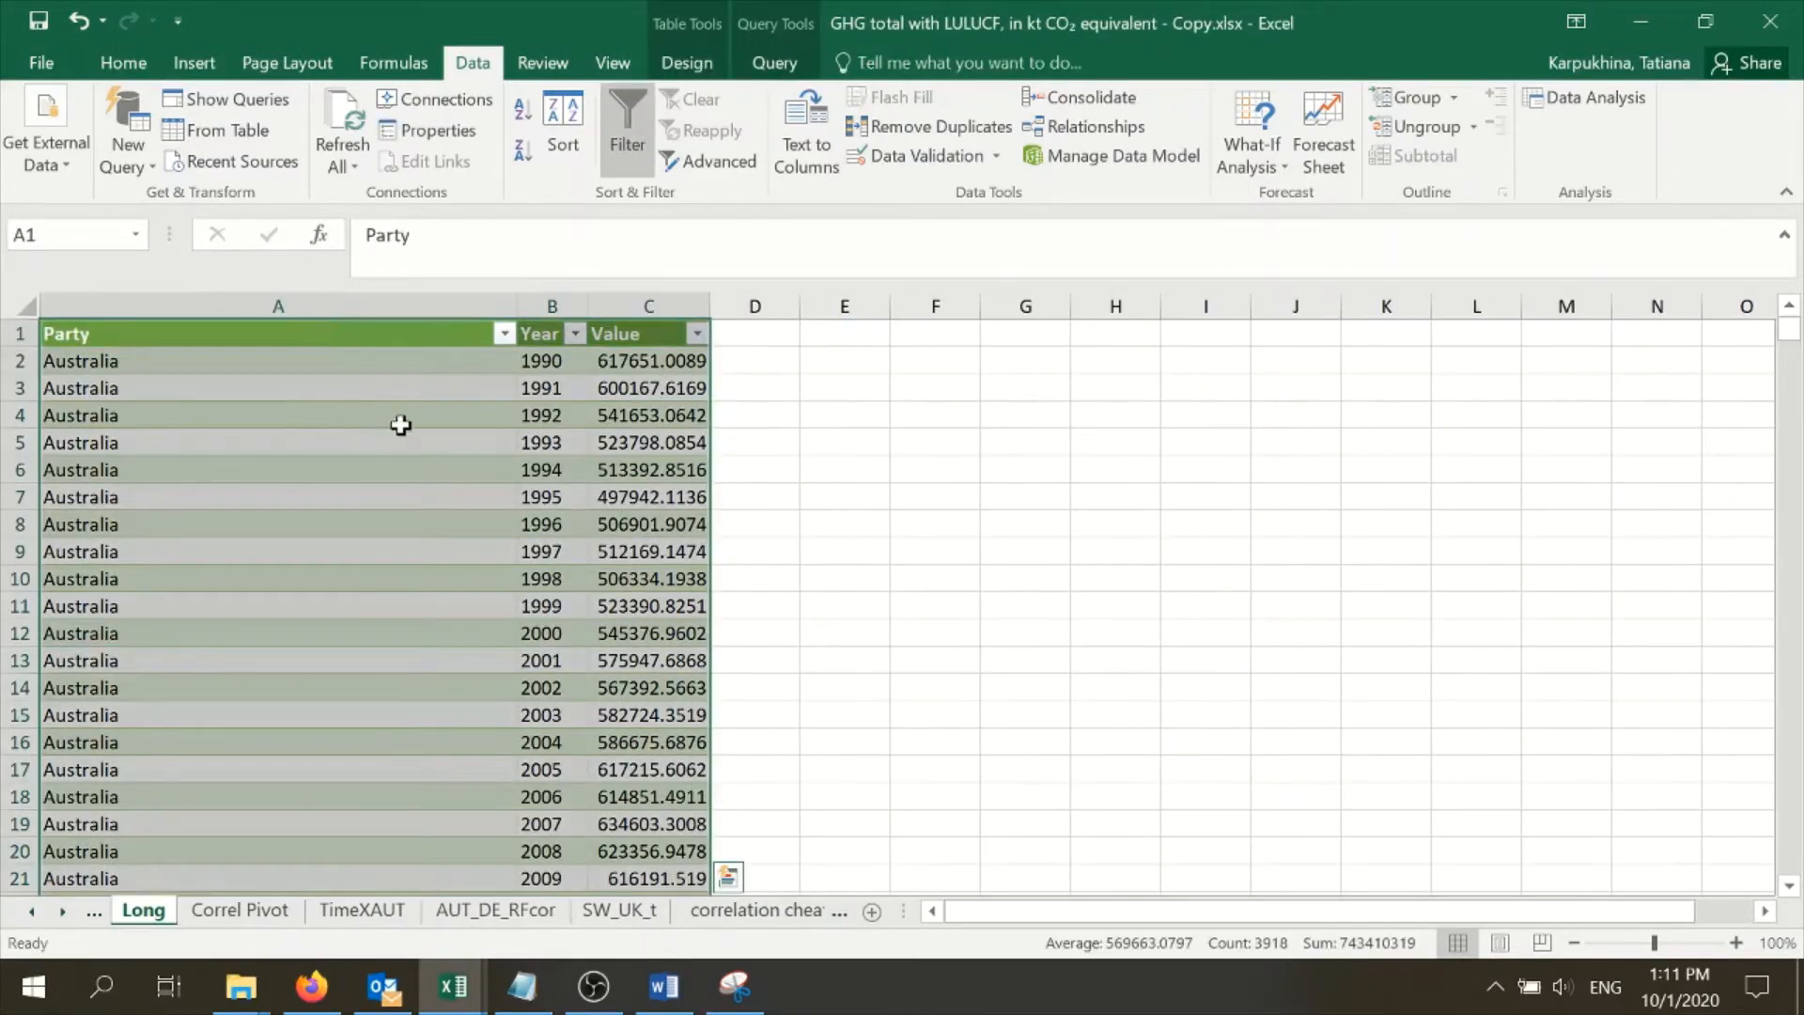
{"action": "left_click", "coordinate": [399, 416]}
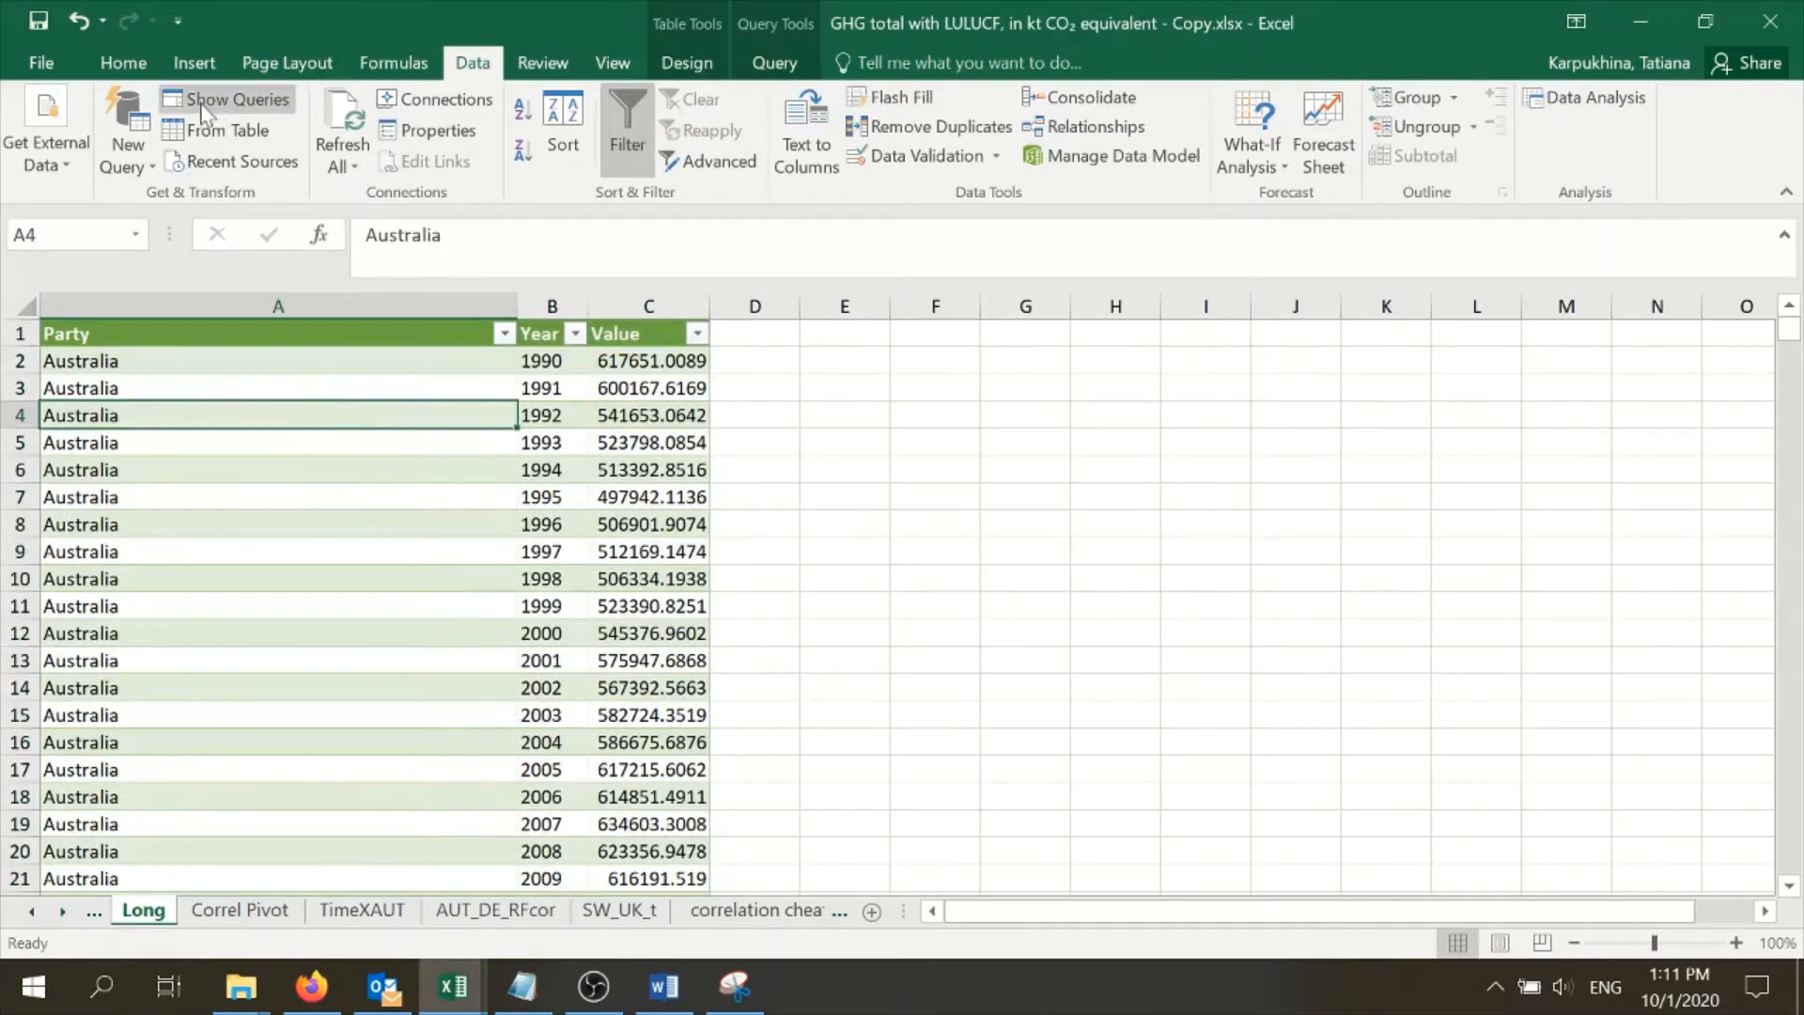
{"action": "left_click", "coordinate": [195, 62]}
{"action": "left_click", "coordinate": [43, 122]}
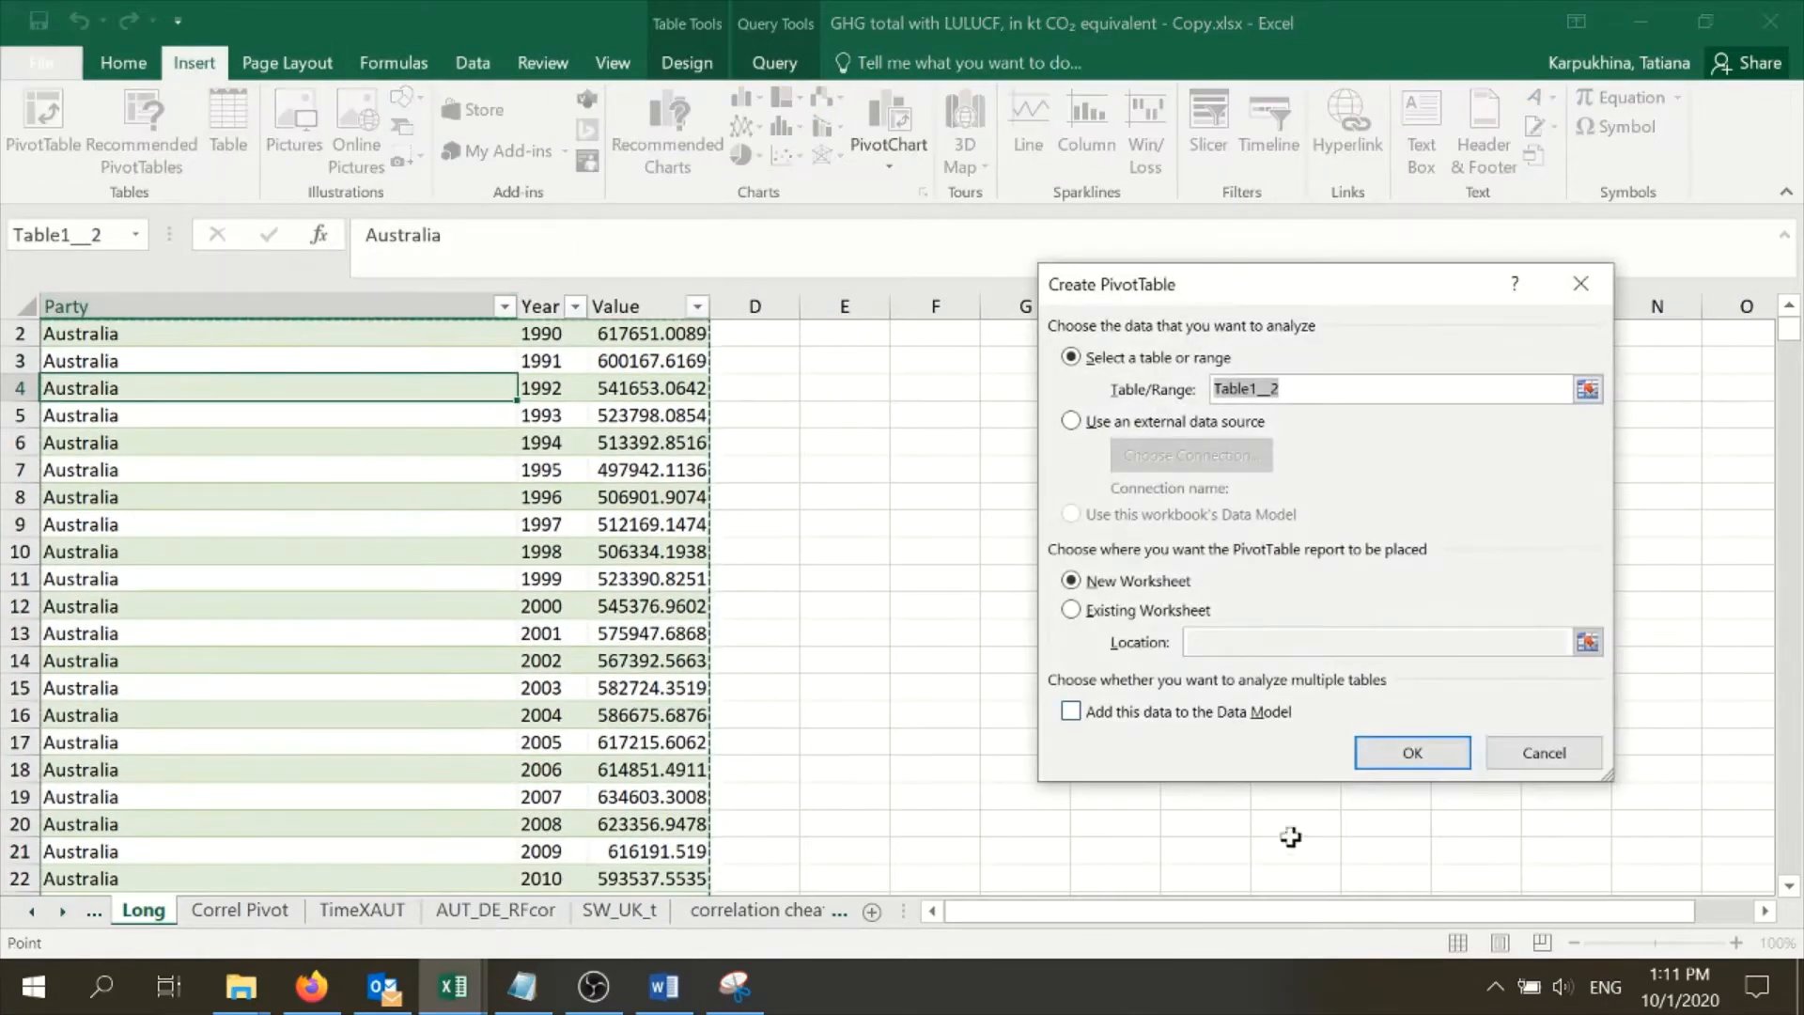
{"action": "left_click", "coordinate": [1410, 753]}
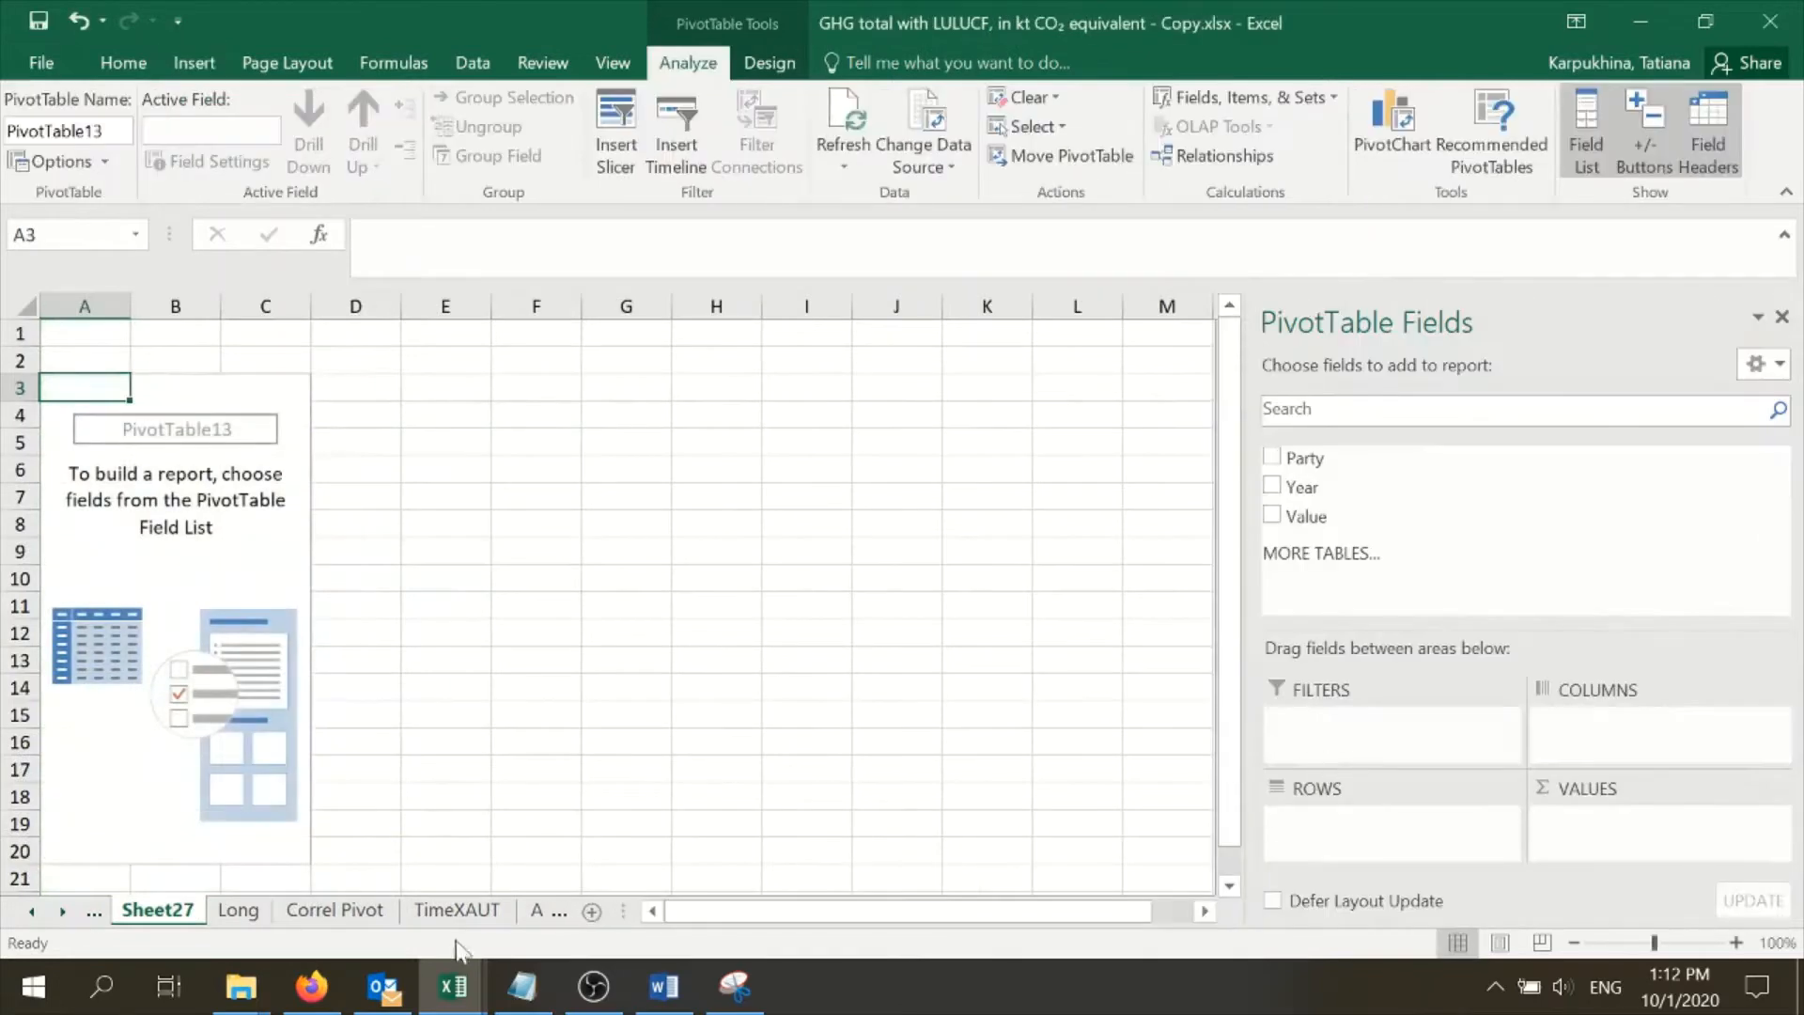
Step: Move the new PivotTable sheet behind the correlation cheat sheet and name it ttest_prep
{"action": "left_click_drag", "start_coordinate": [636, 885], "coordinate": [441, 907]}
{"action": "right_click", "coordinate": [360, 916]}
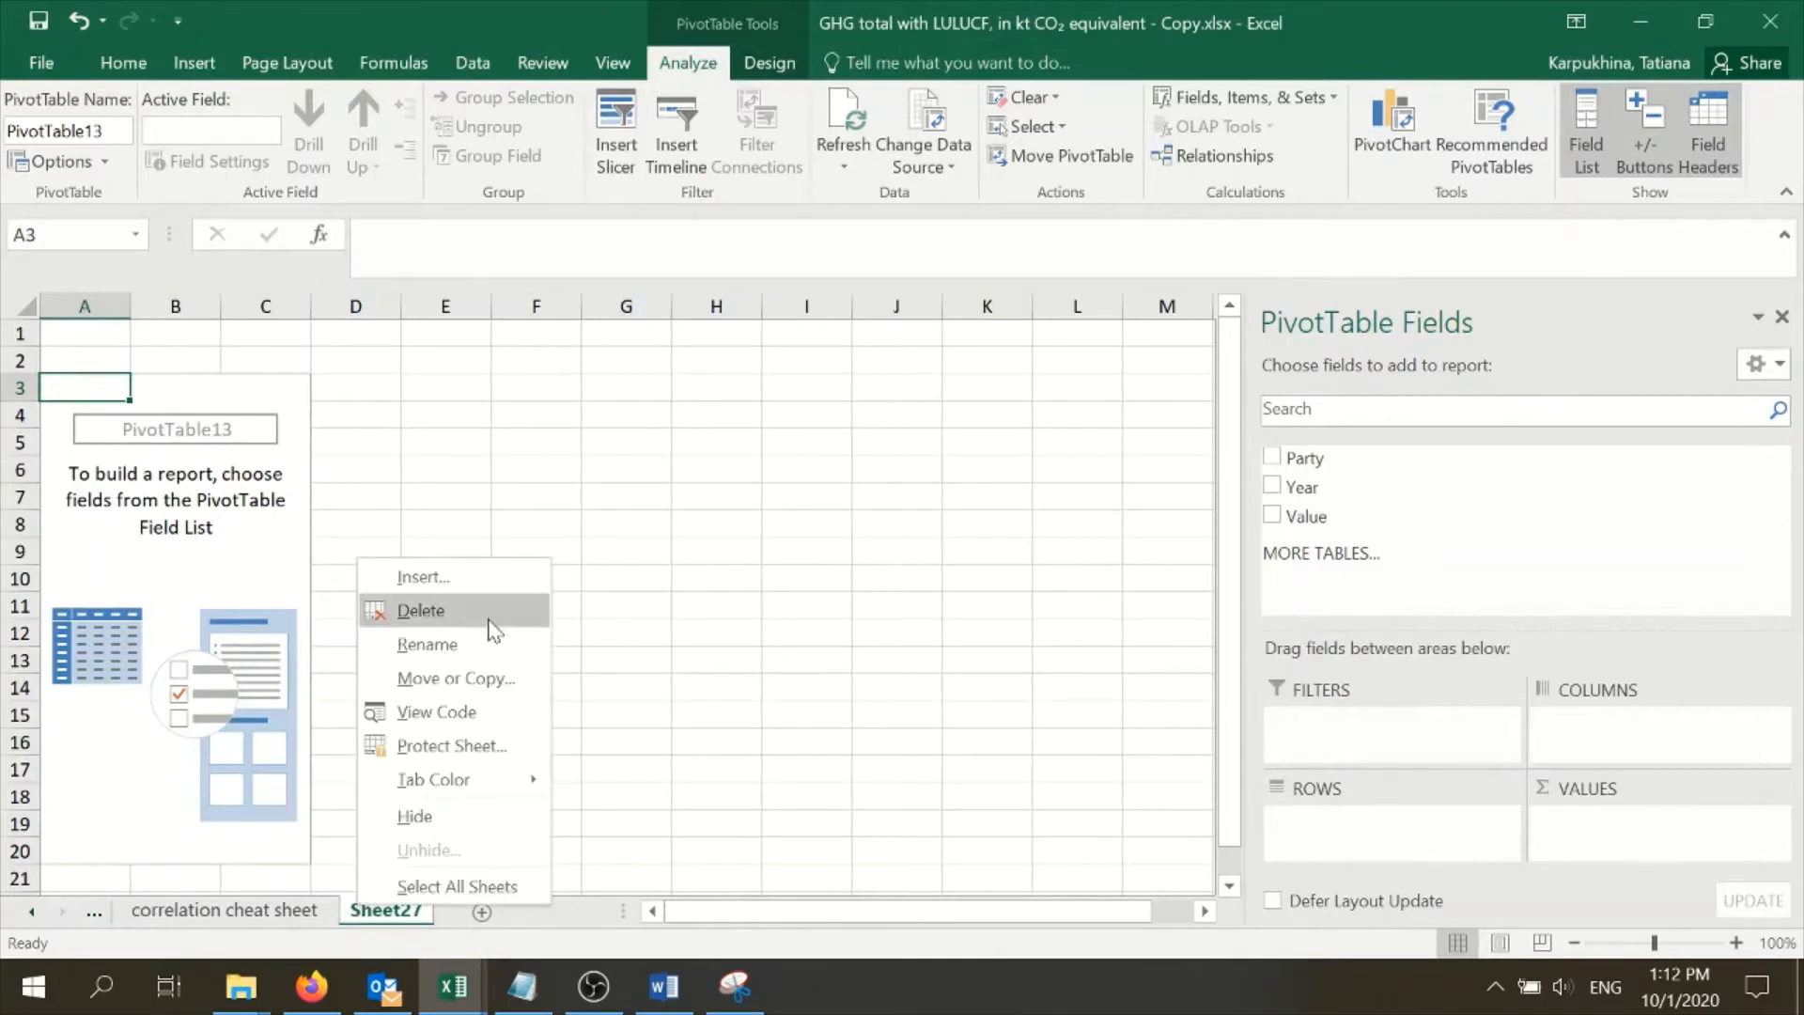
{"action": "left_click", "coordinate": [492, 645]}
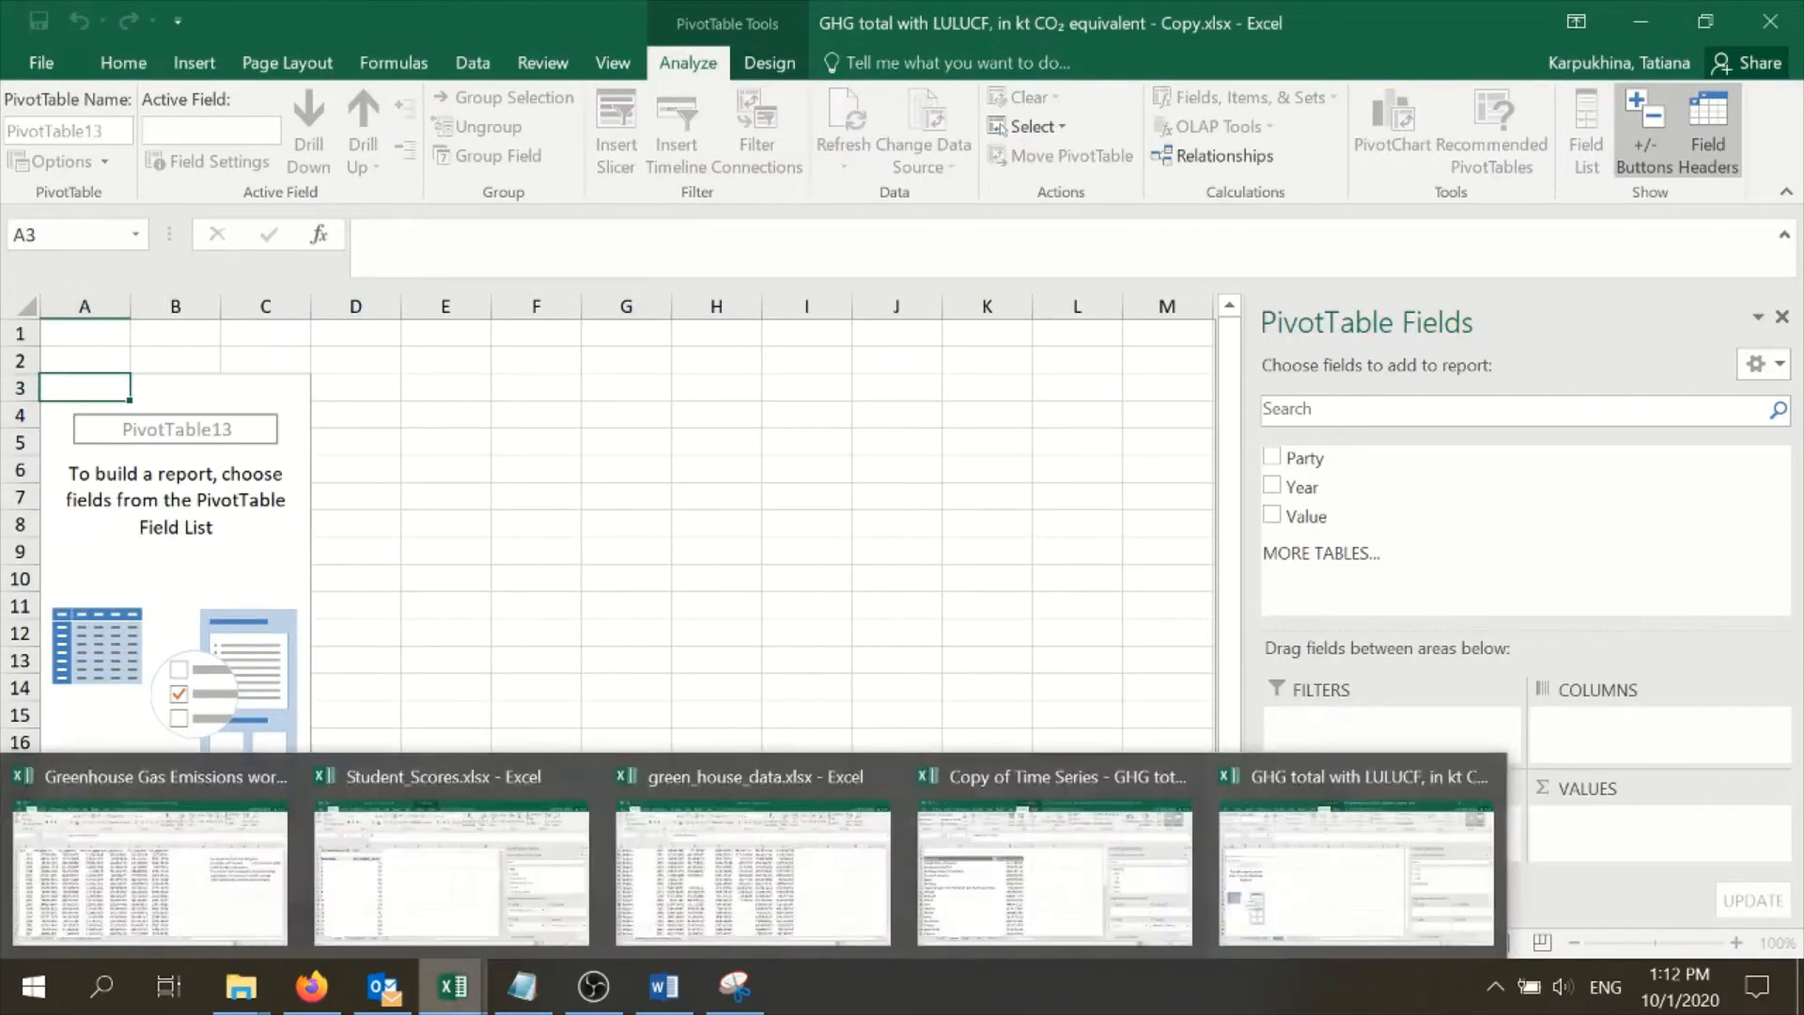
{"action": "type", "text": "ttest"}
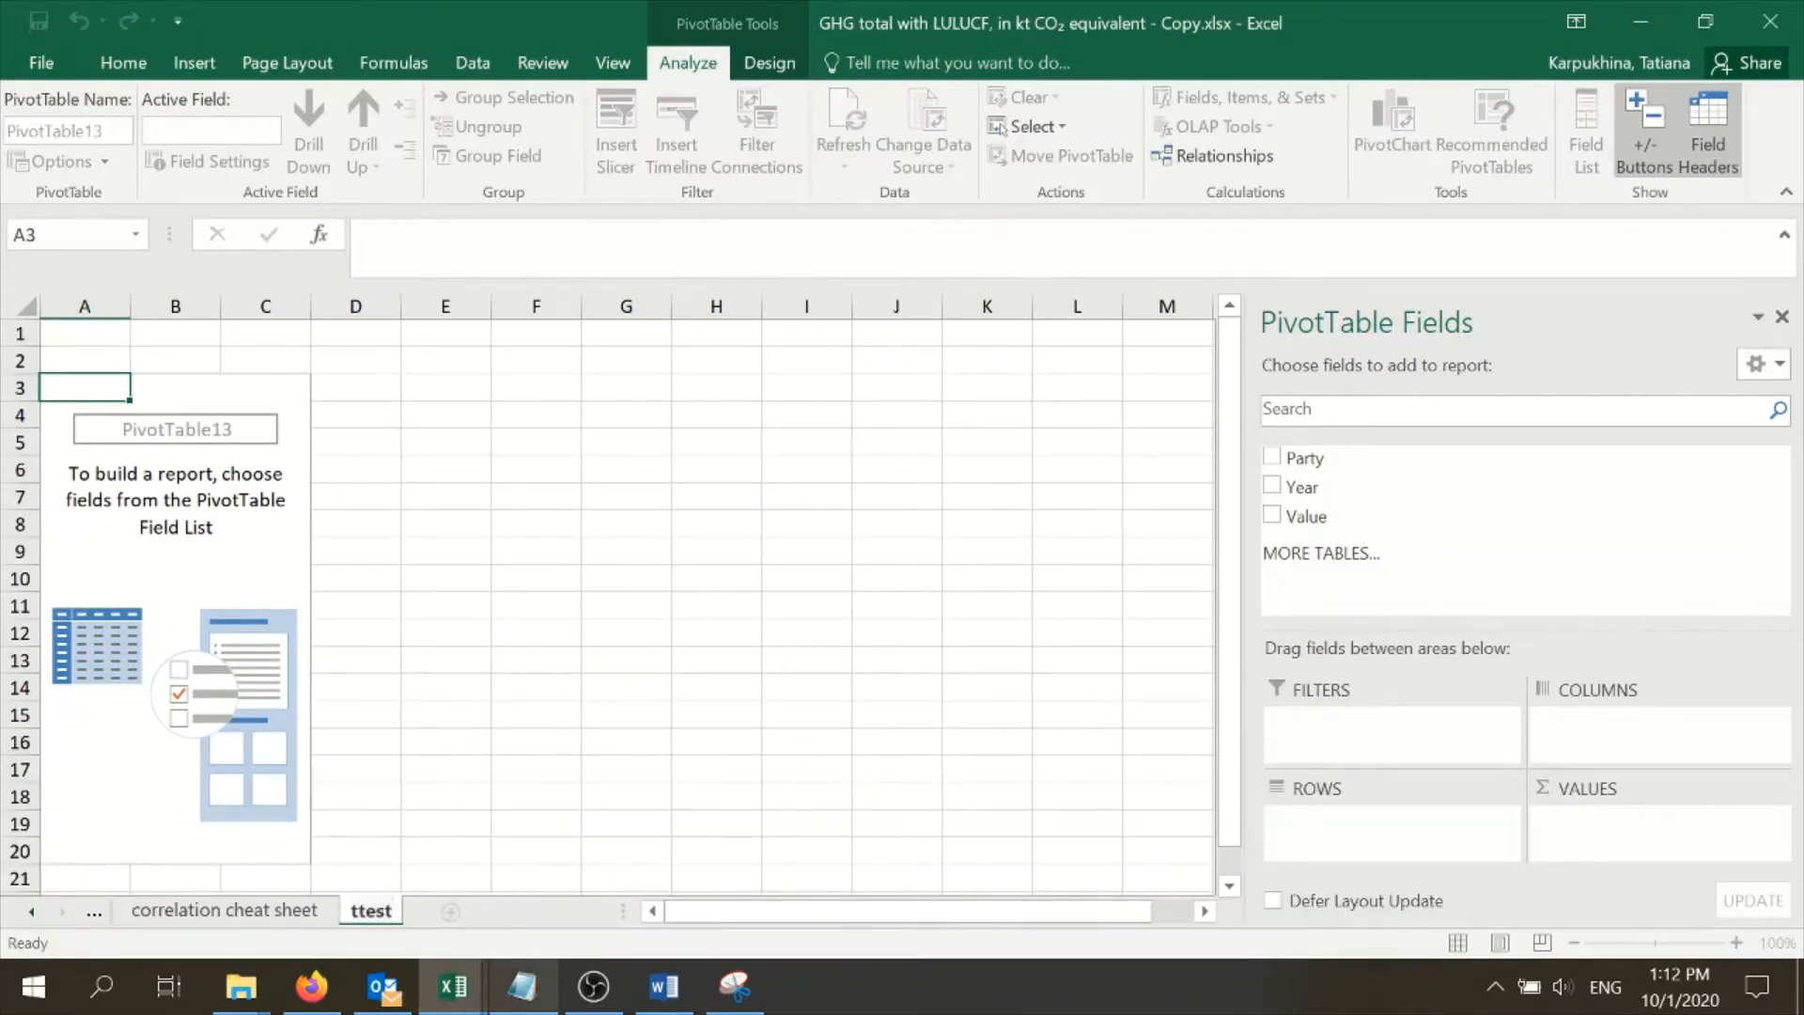
{"action": "type", "text": "_prep"}
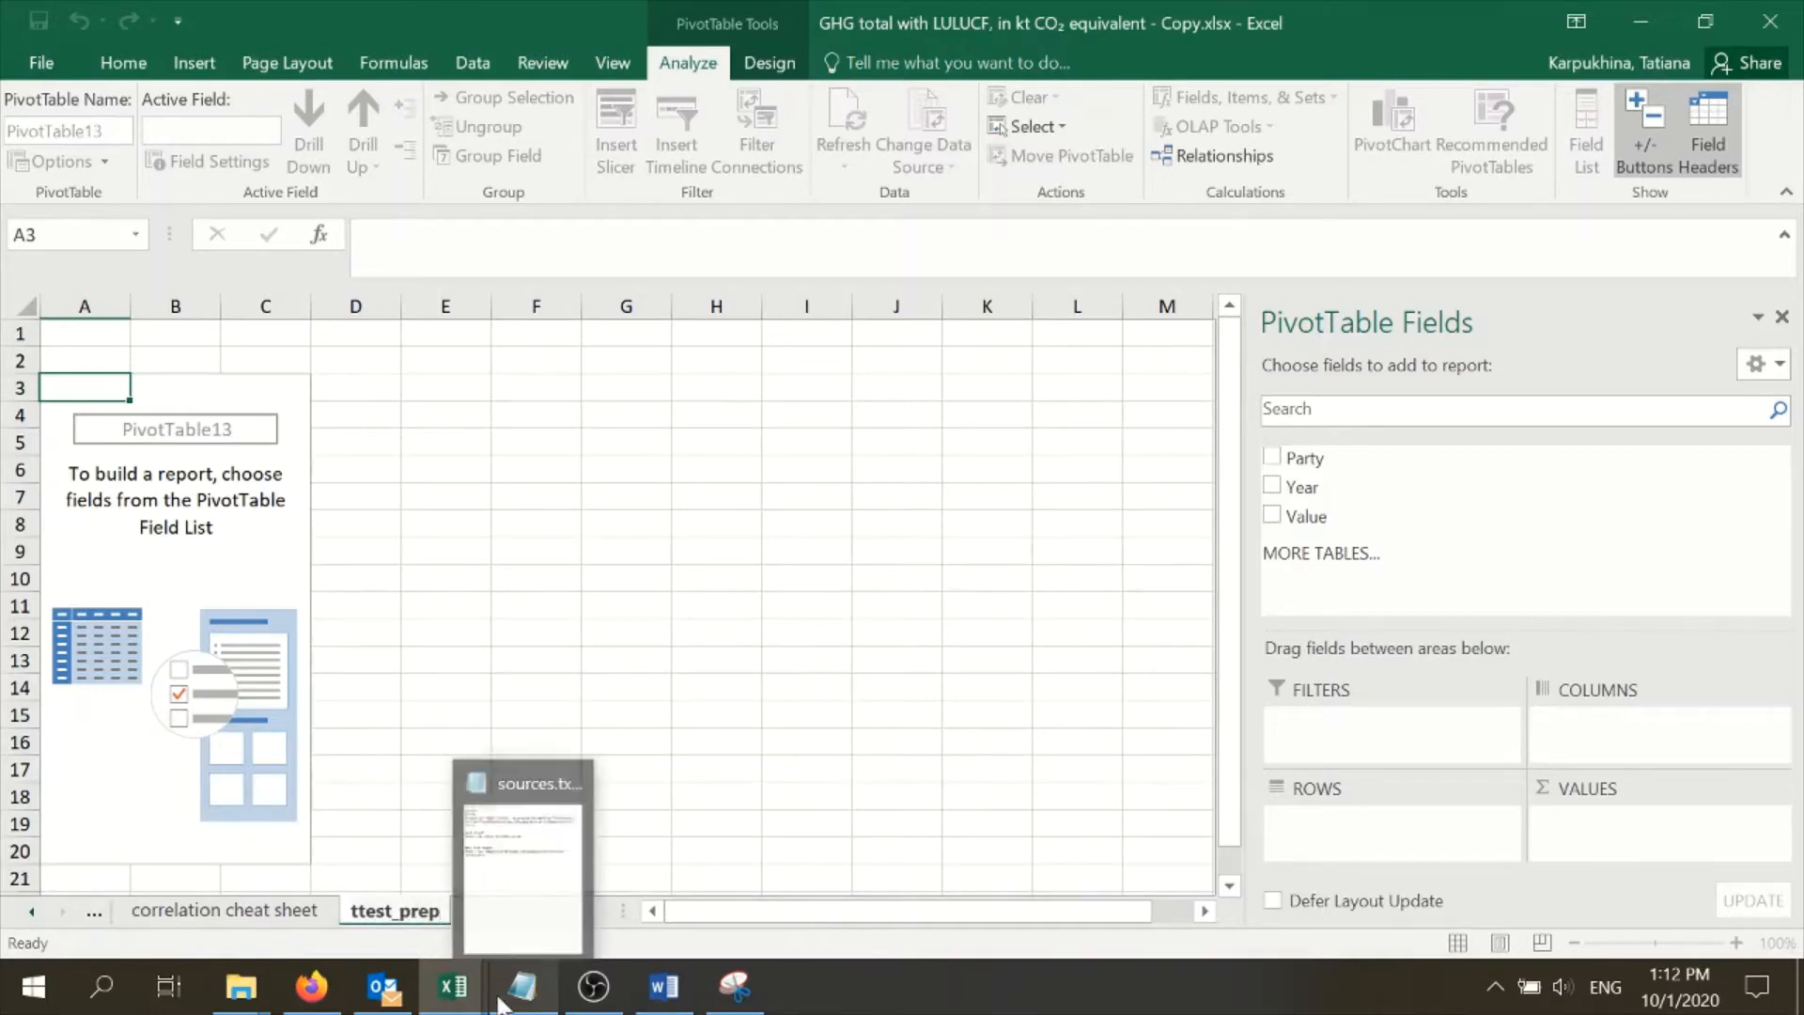
Step: Change the name of the new PivotTable sheet to 1ttest_pivot
{"action": "double_click", "coordinate": [366, 910]}
{"action": "left_click", "coordinate": [351, 910]}
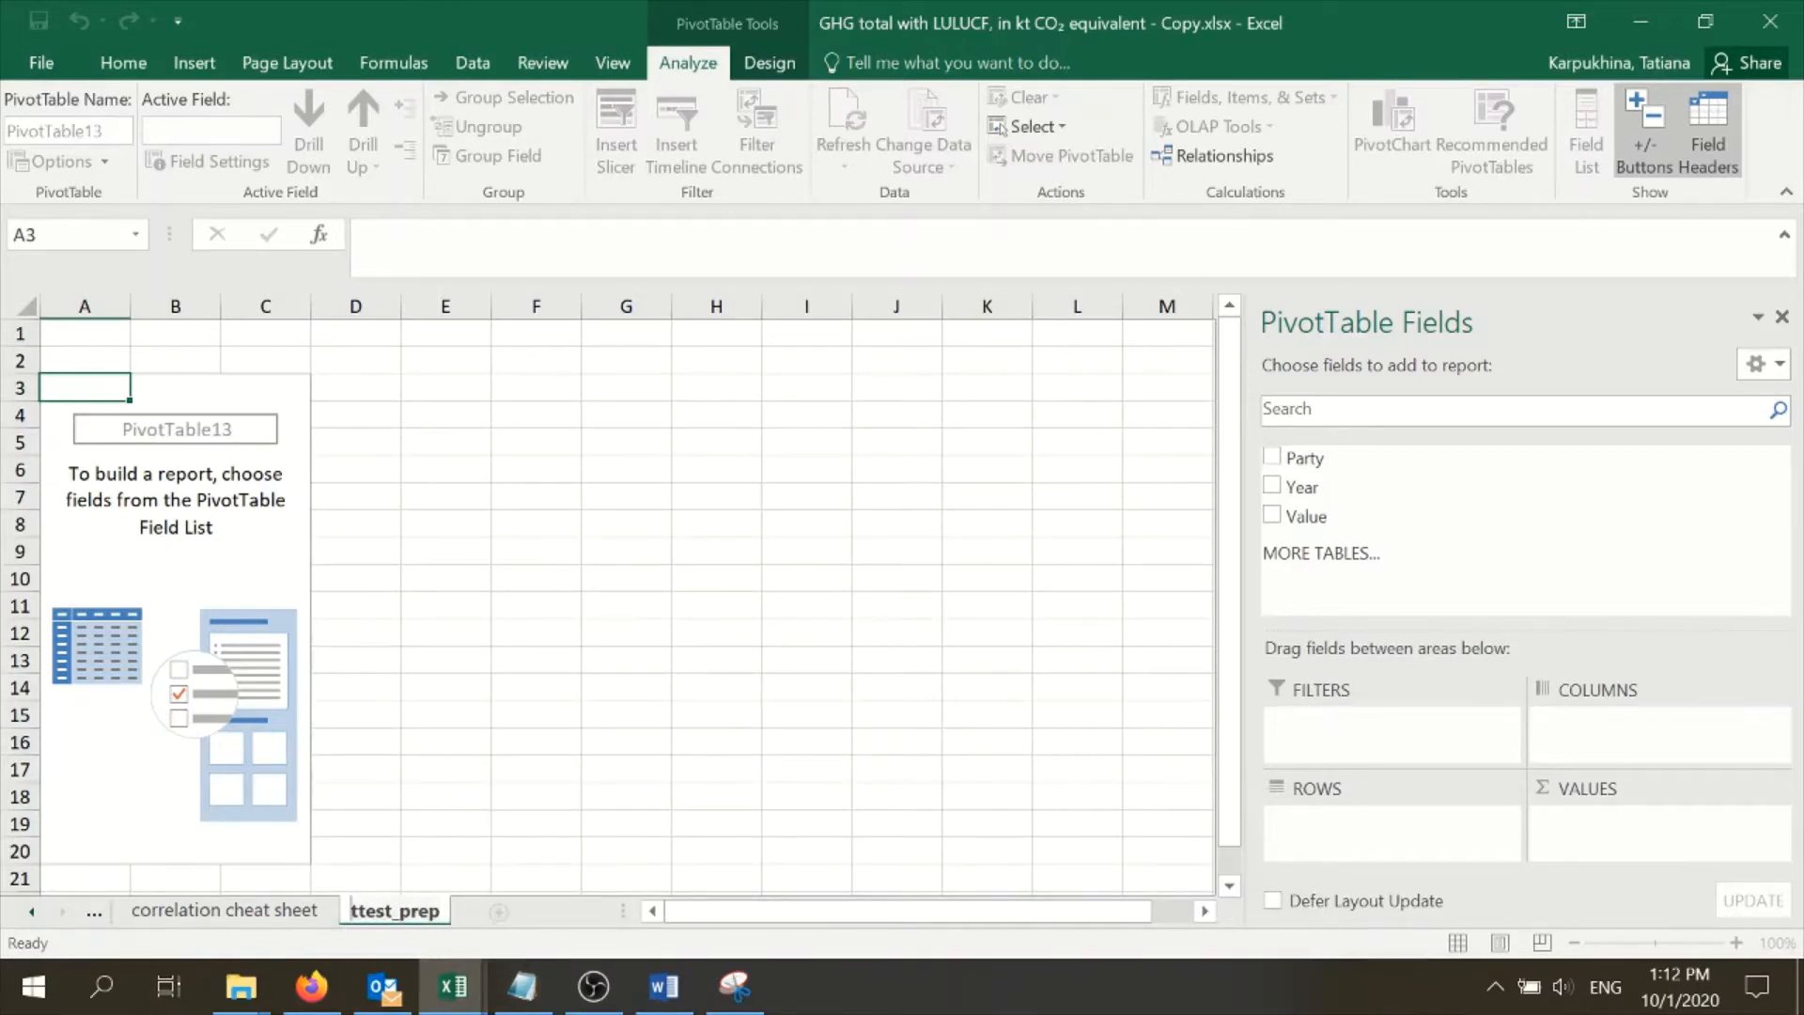
{"action": "type", "text": "1"}
{"action": "left_click_drag", "start_coordinate": [425, 908], "coordinate": [481, 907]}
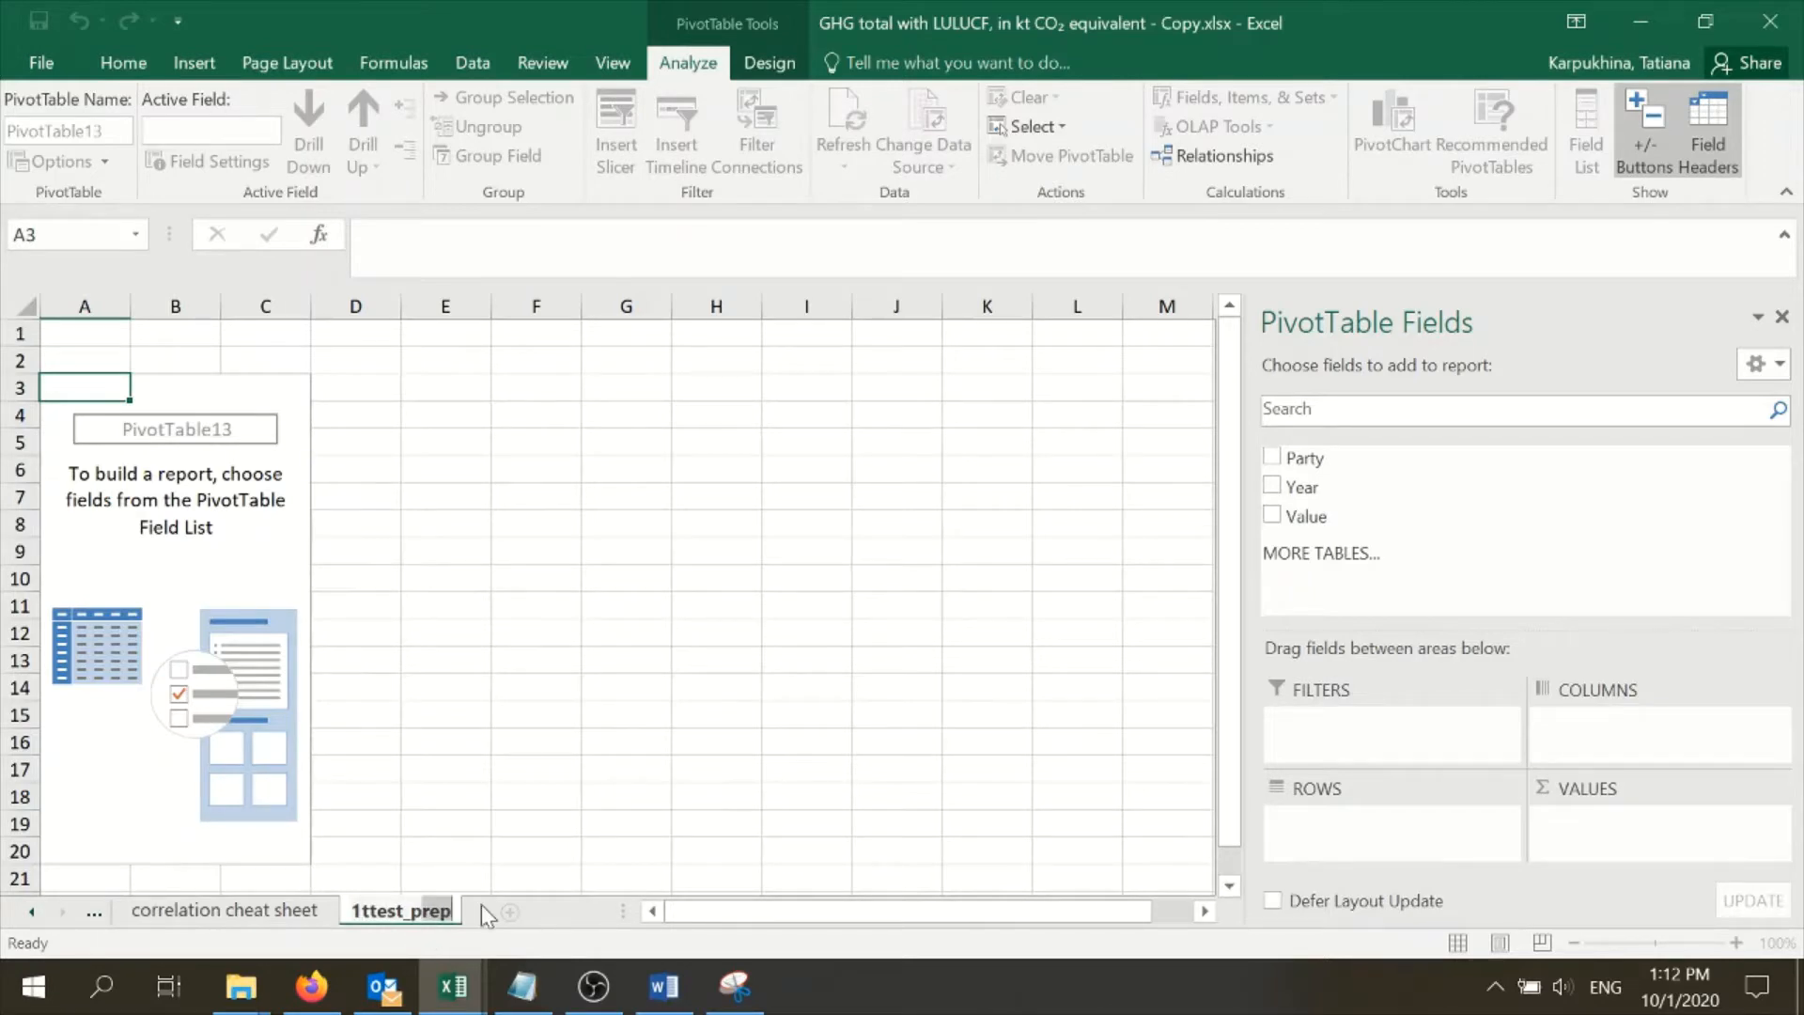
{"action": "type", "text": "pivot"}
{"action": "left_click", "coordinate": [242, 691]}
{"action": "left_click", "coordinate": [721, 678]}
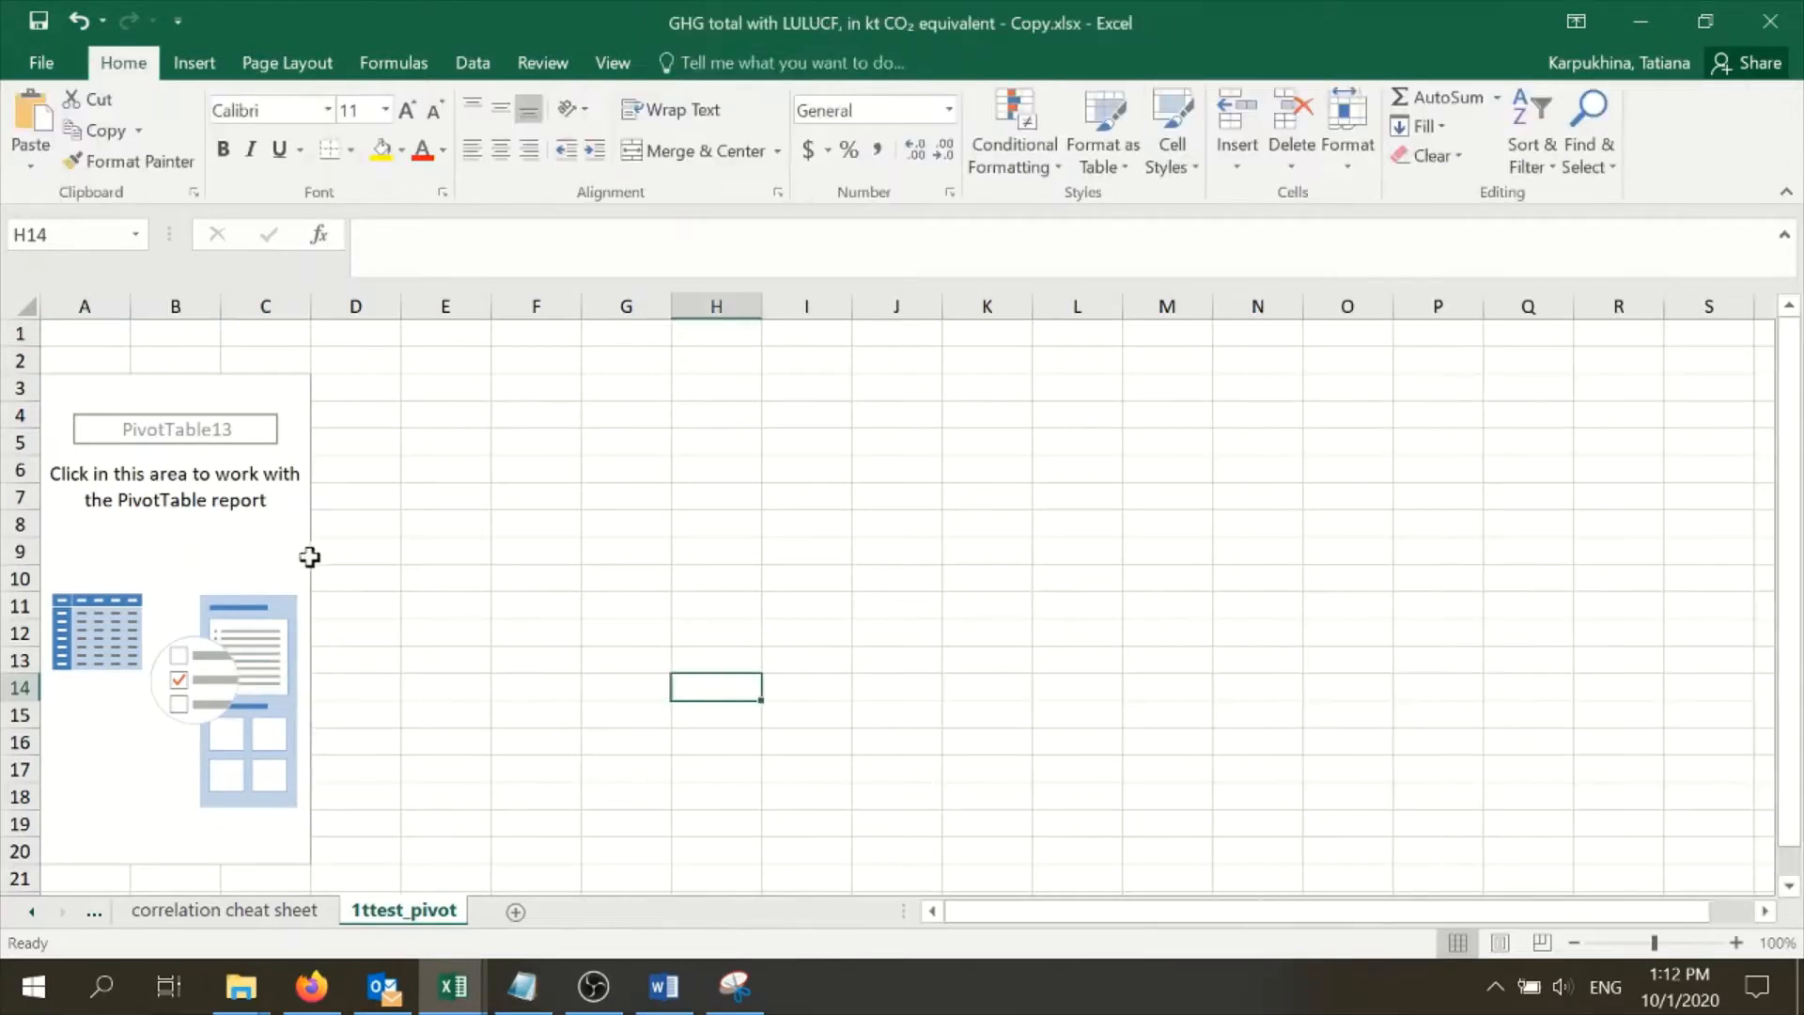
Step: Add Party as a report filter and Value as a values field in the empty PivotTable
{"action": "left_click", "coordinate": [225, 554]}
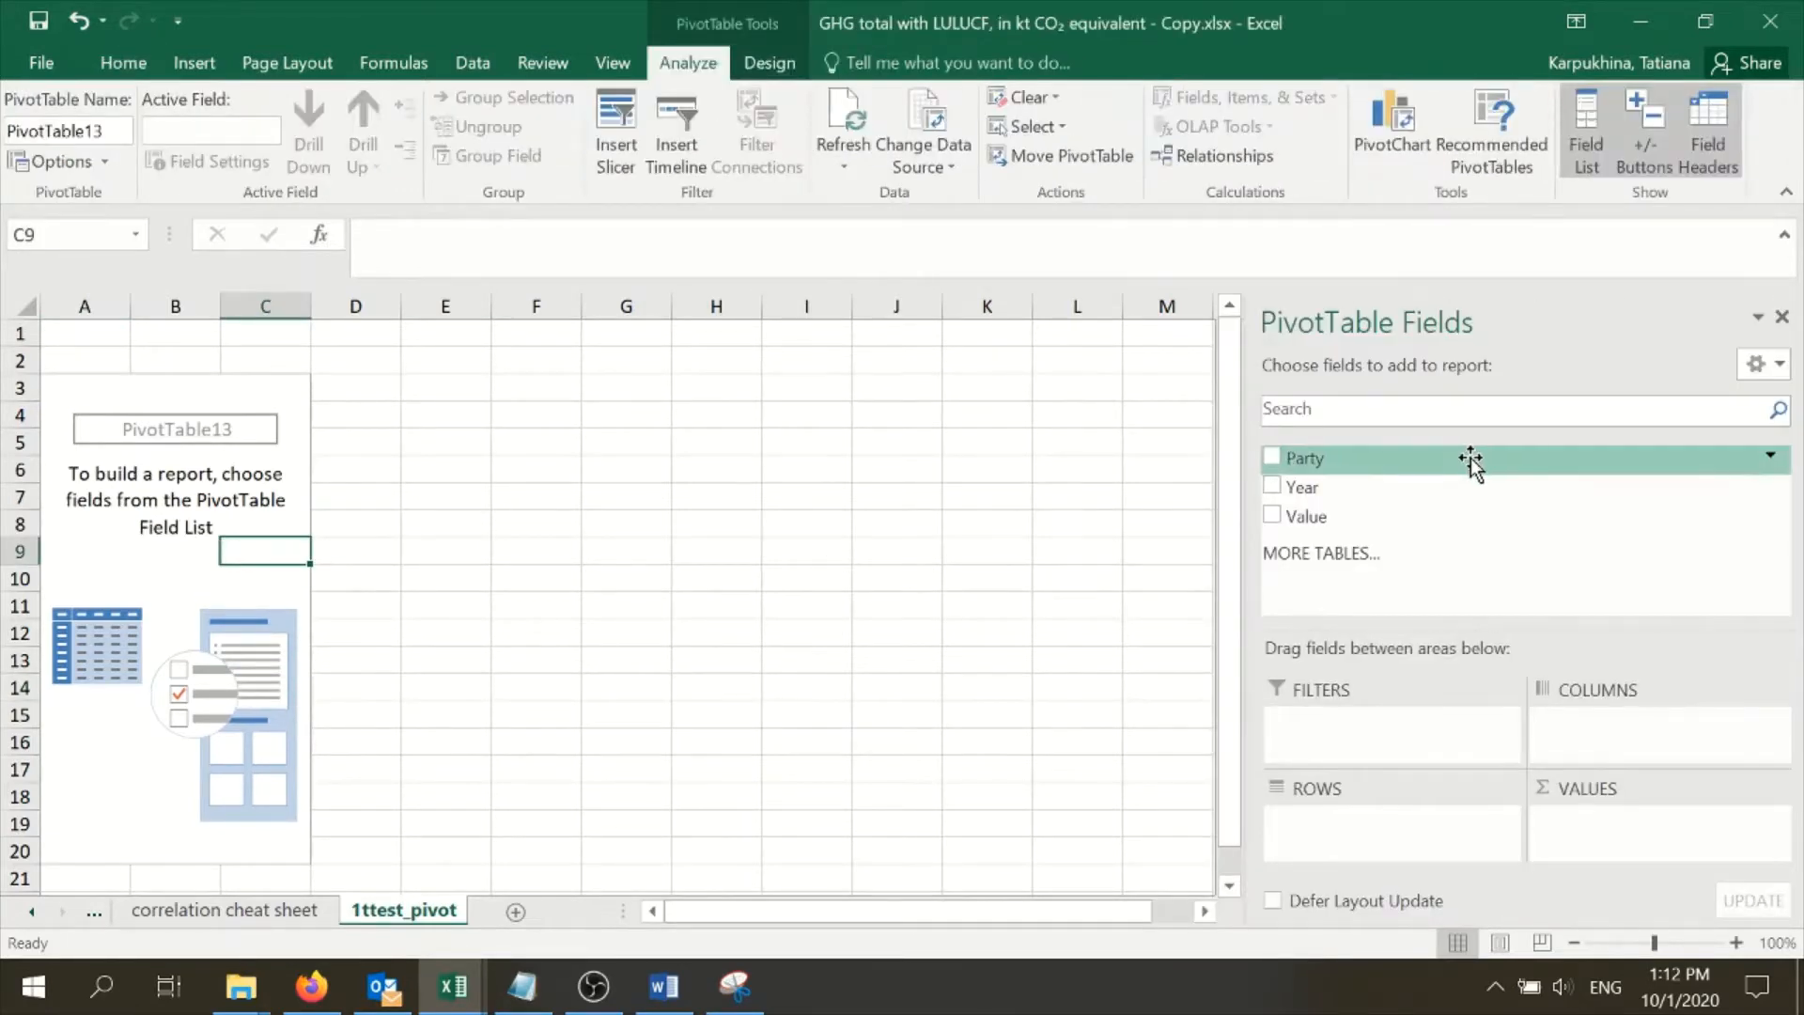
{"action": "left_click_drag", "start_coordinate": [1469, 459], "coordinate": [1450, 742]}
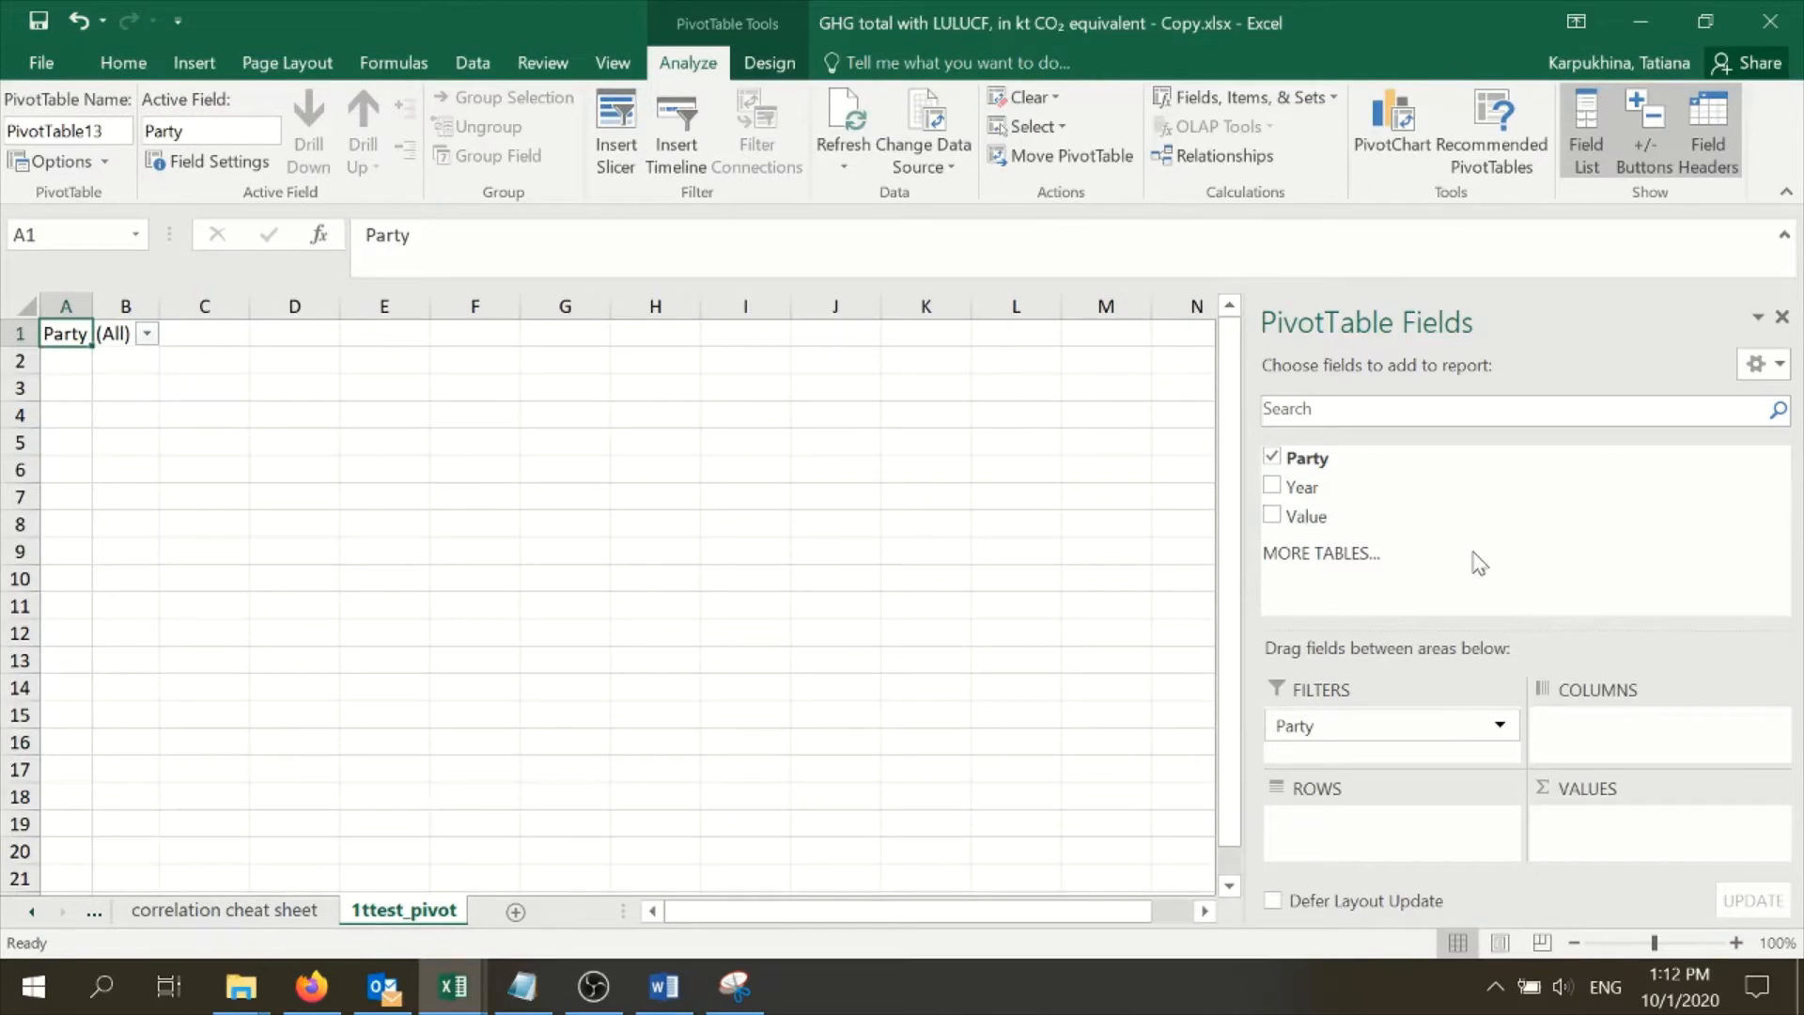
{"action": "left_click_drag", "start_coordinate": [1356, 518], "coordinate": [1692, 857]}
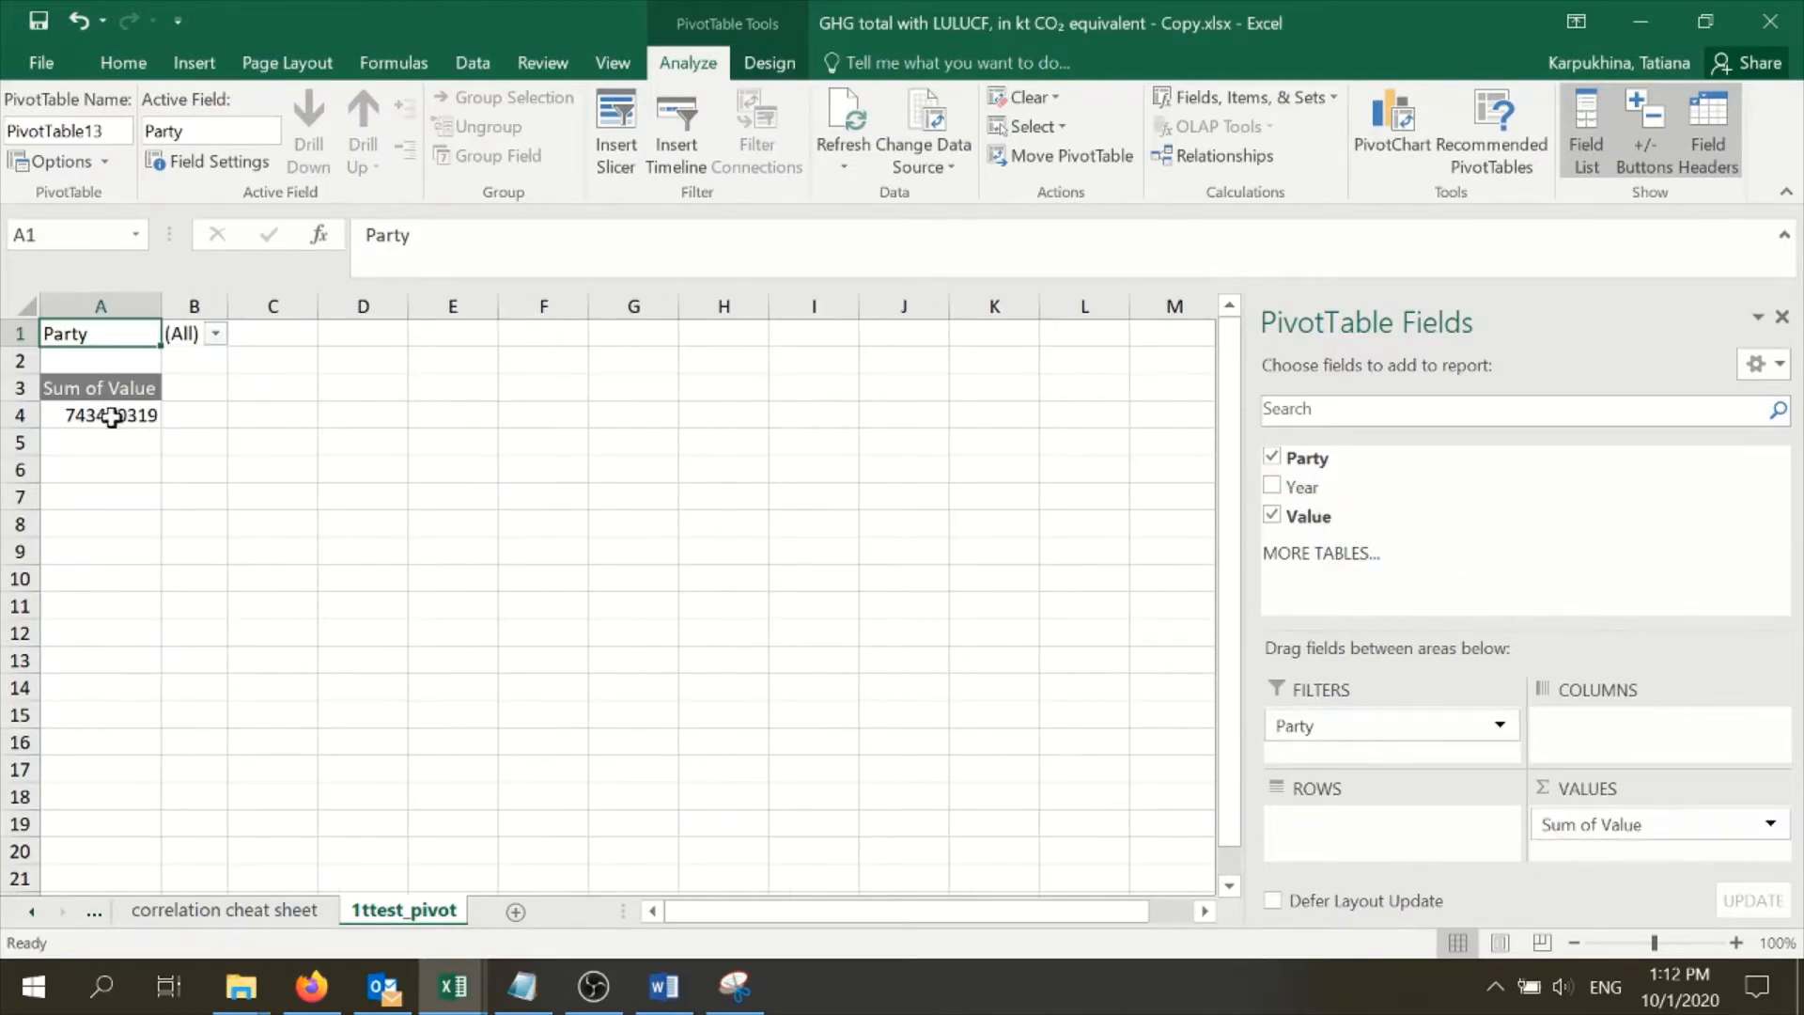
Step: Summarize the Value field by Average and move Party from the filters to the rows
{"action": "left_click", "coordinate": [1770, 832]}
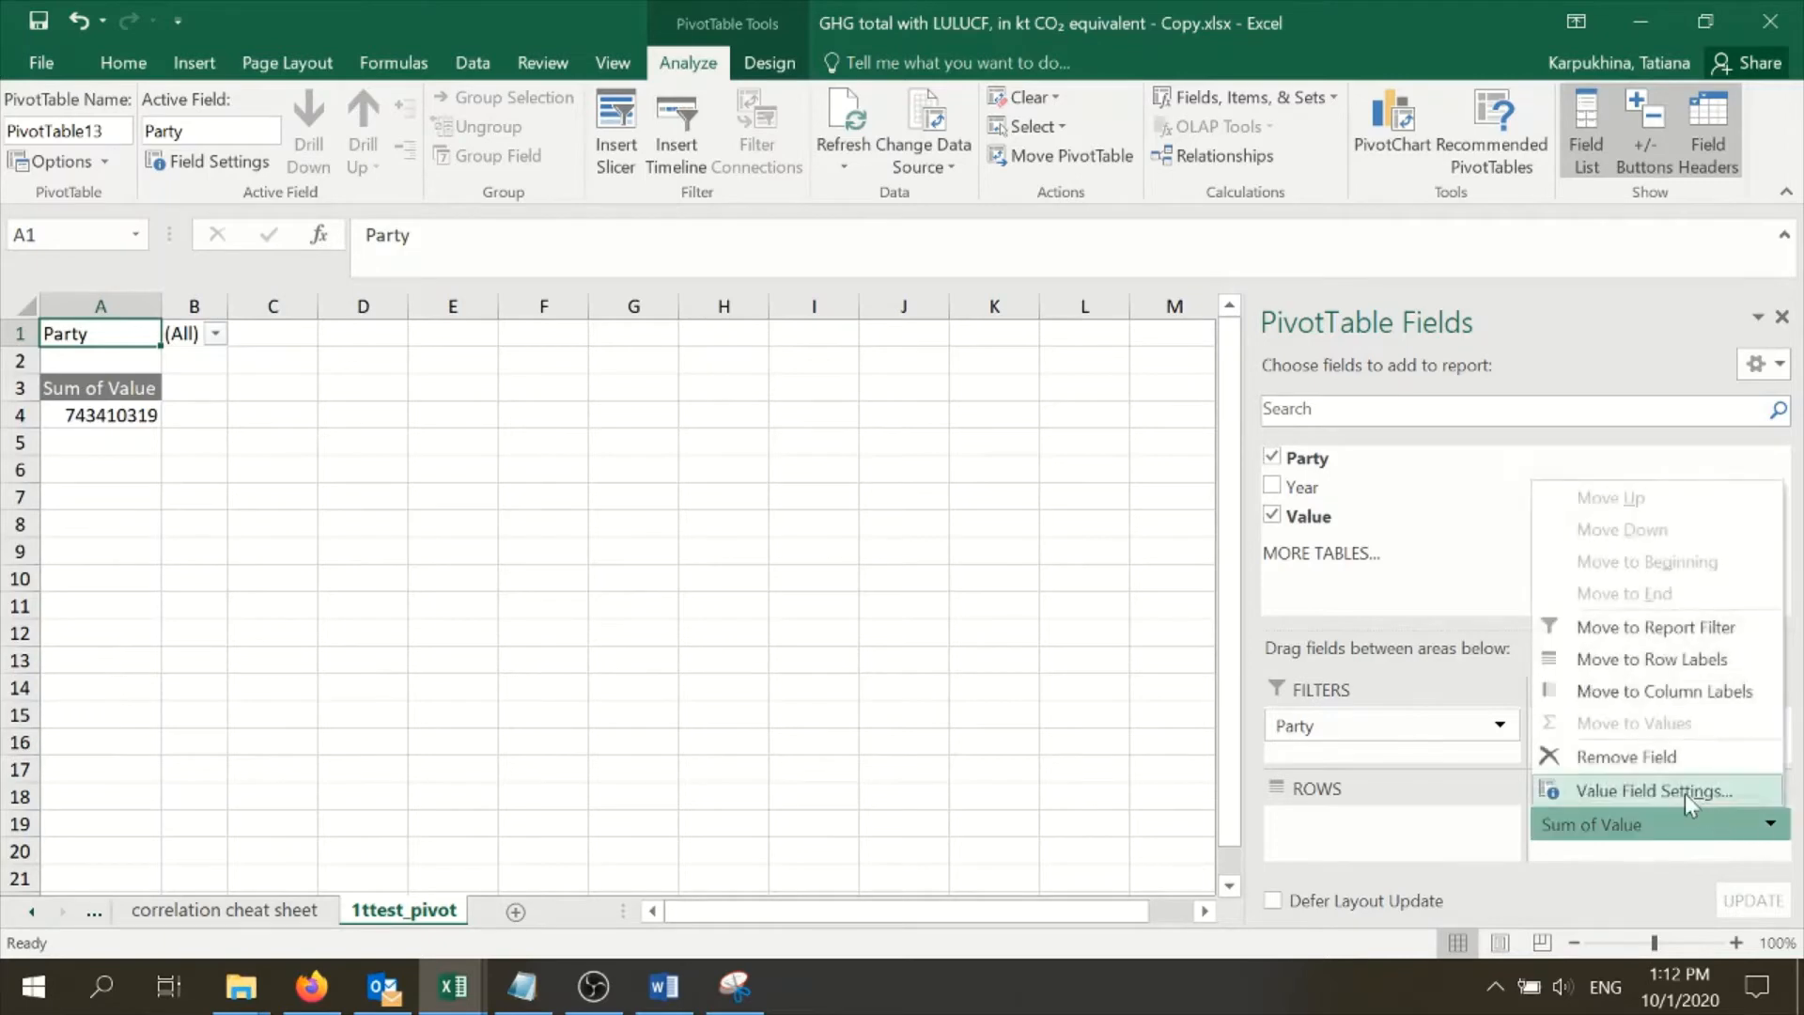
{"action": "left_click", "coordinate": [1684, 793]}
{"action": "left_click", "coordinate": [1068, 591]}
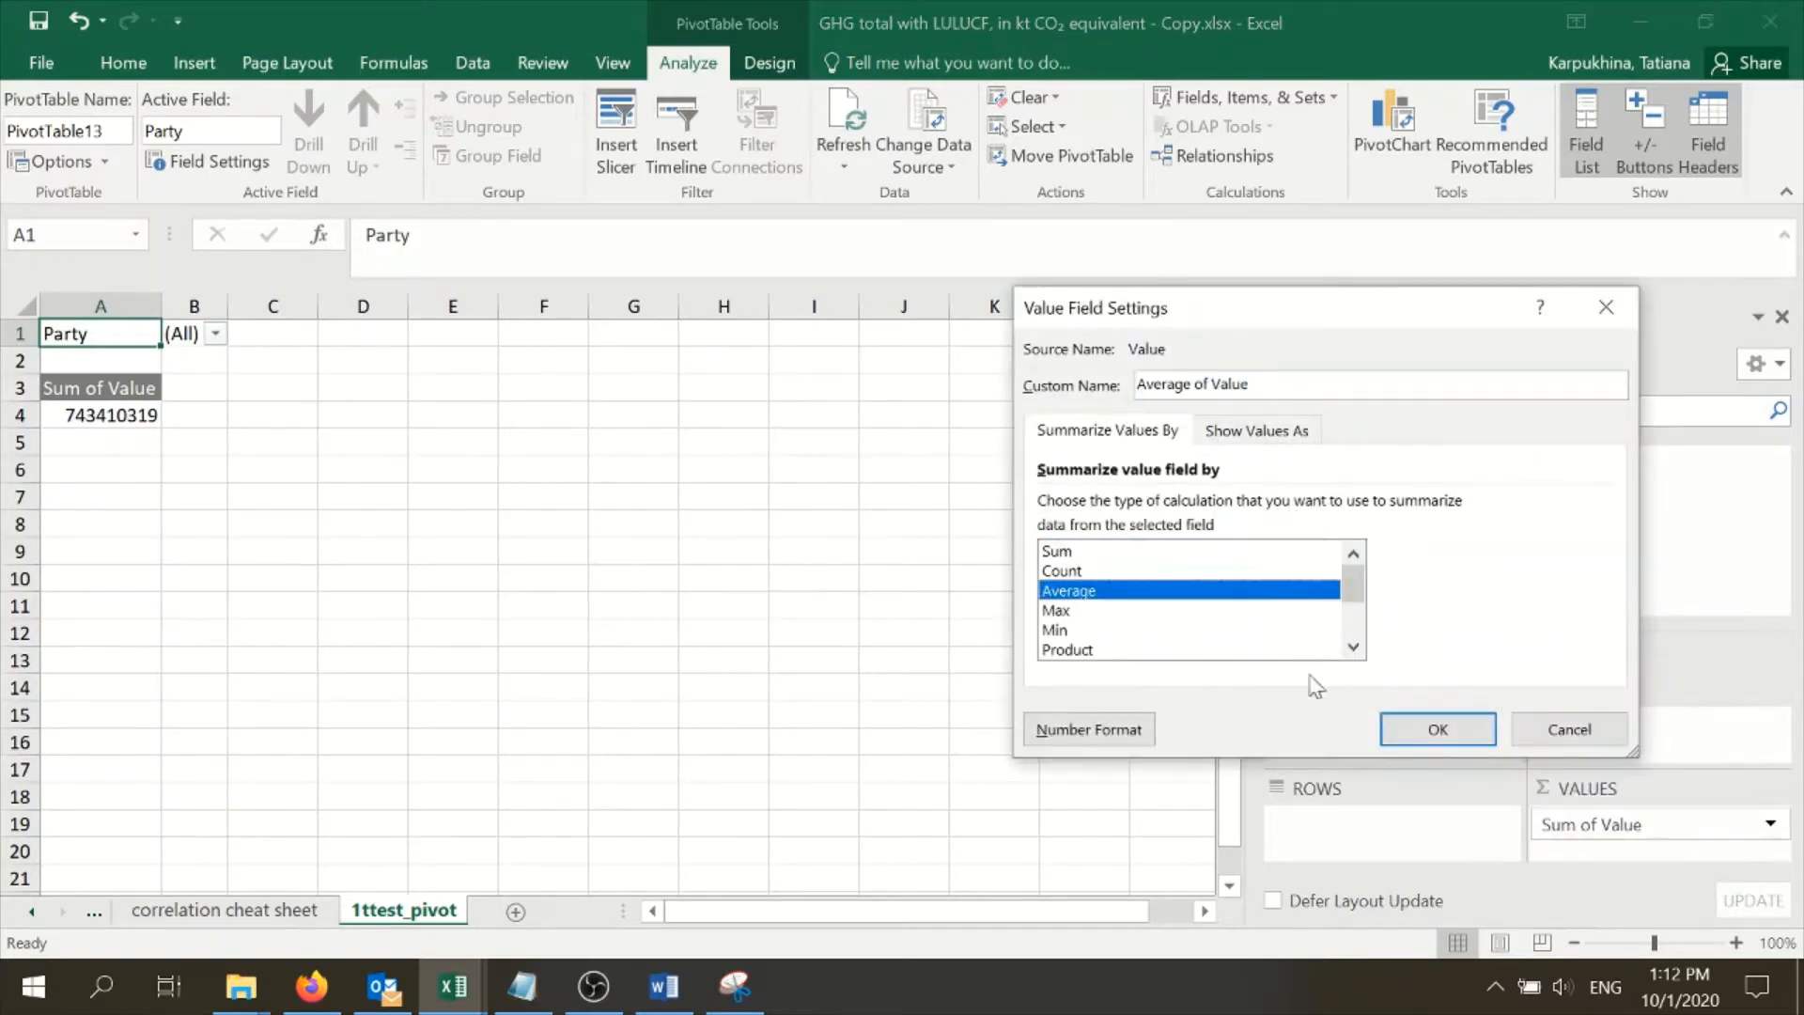
{"action": "left_click", "coordinate": [1447, 730]}
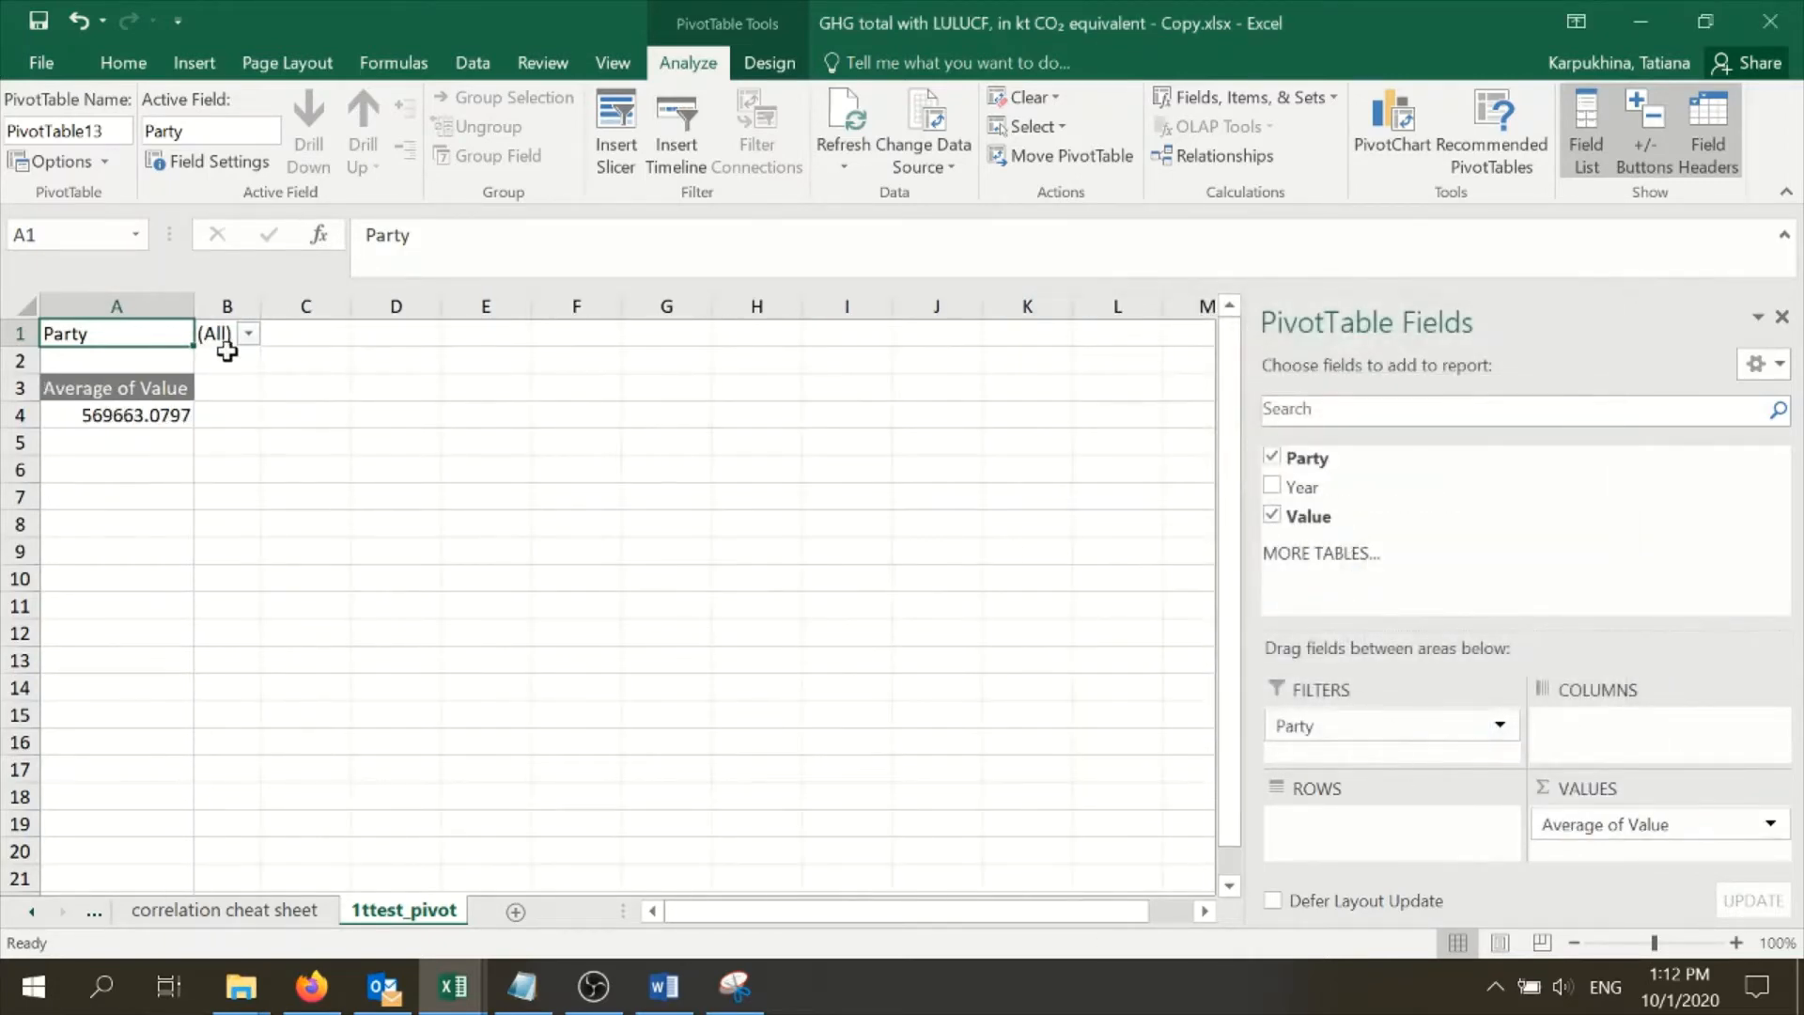
{"action": "left_click_drag", "start_coordinate": [1389, 741], "coordinate": [1379, 827]}
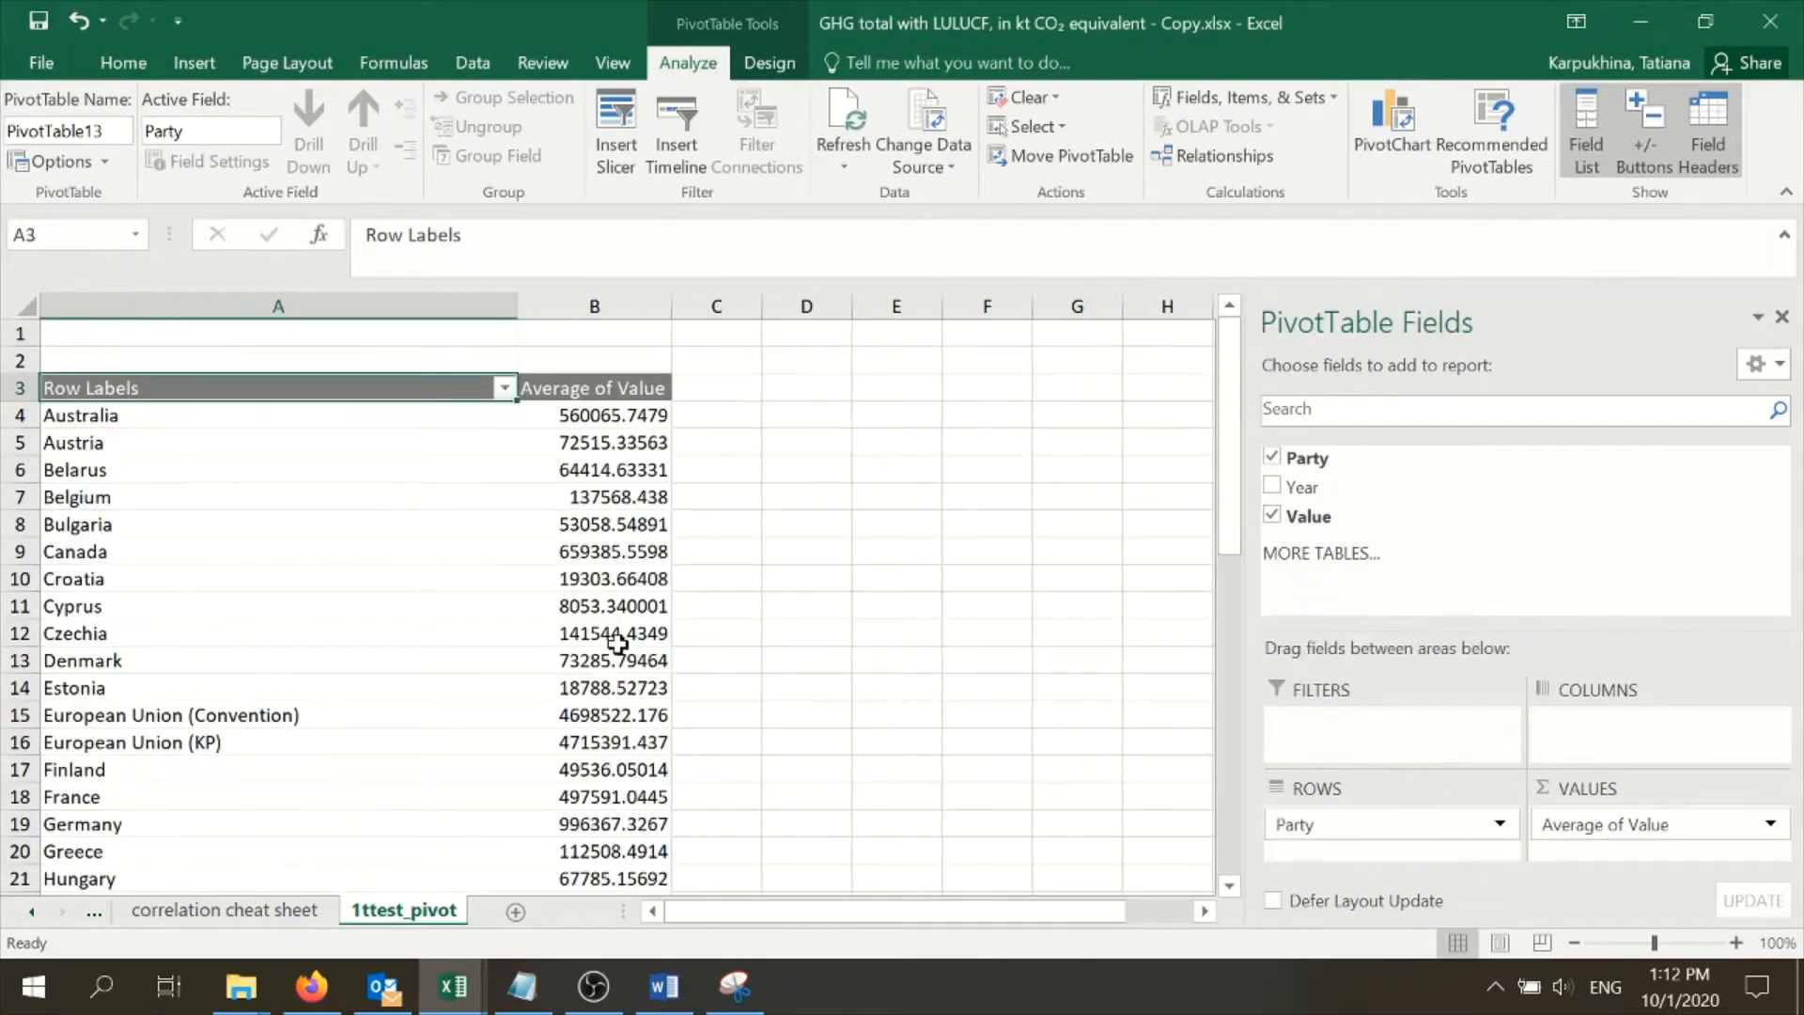
Step: Open the Row Labels filter, enlarge its list and deselect all parties
{"action": "left_click", "coordinate": [506, 389]}
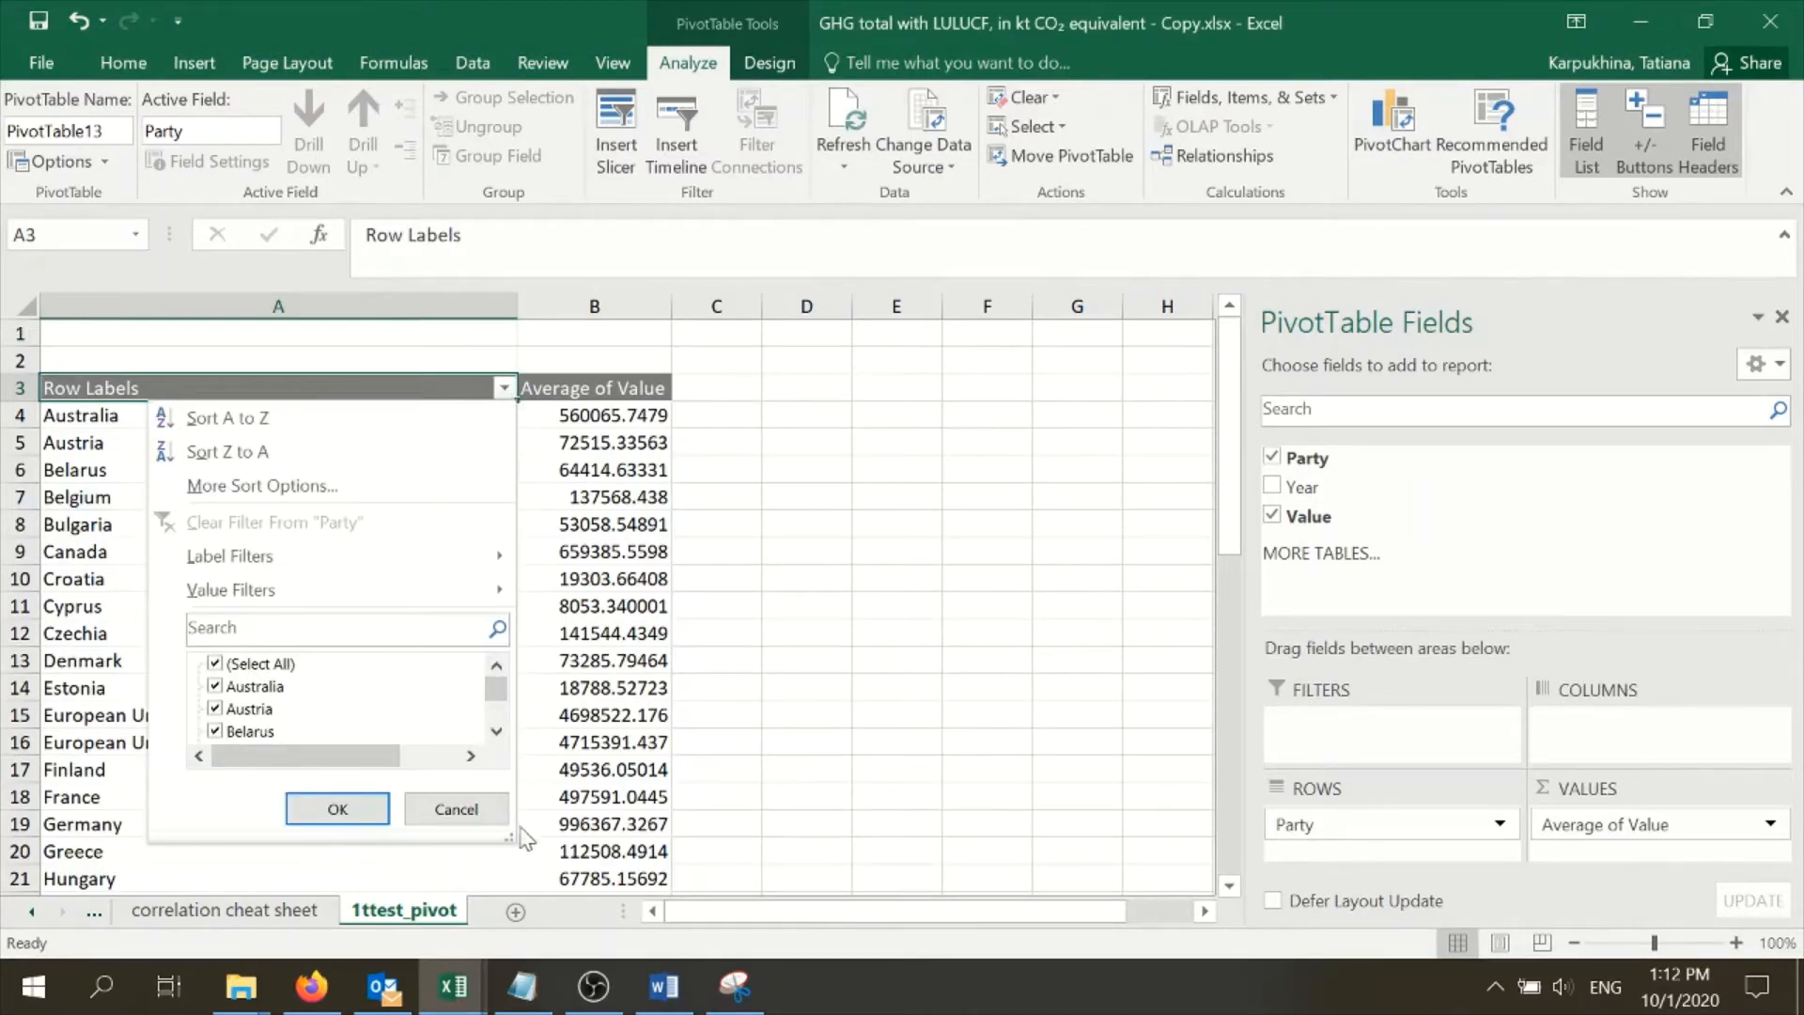
{"action": "left_click_drag", "start_coordinate": [511, 838], "coordinate": [859, 943]}
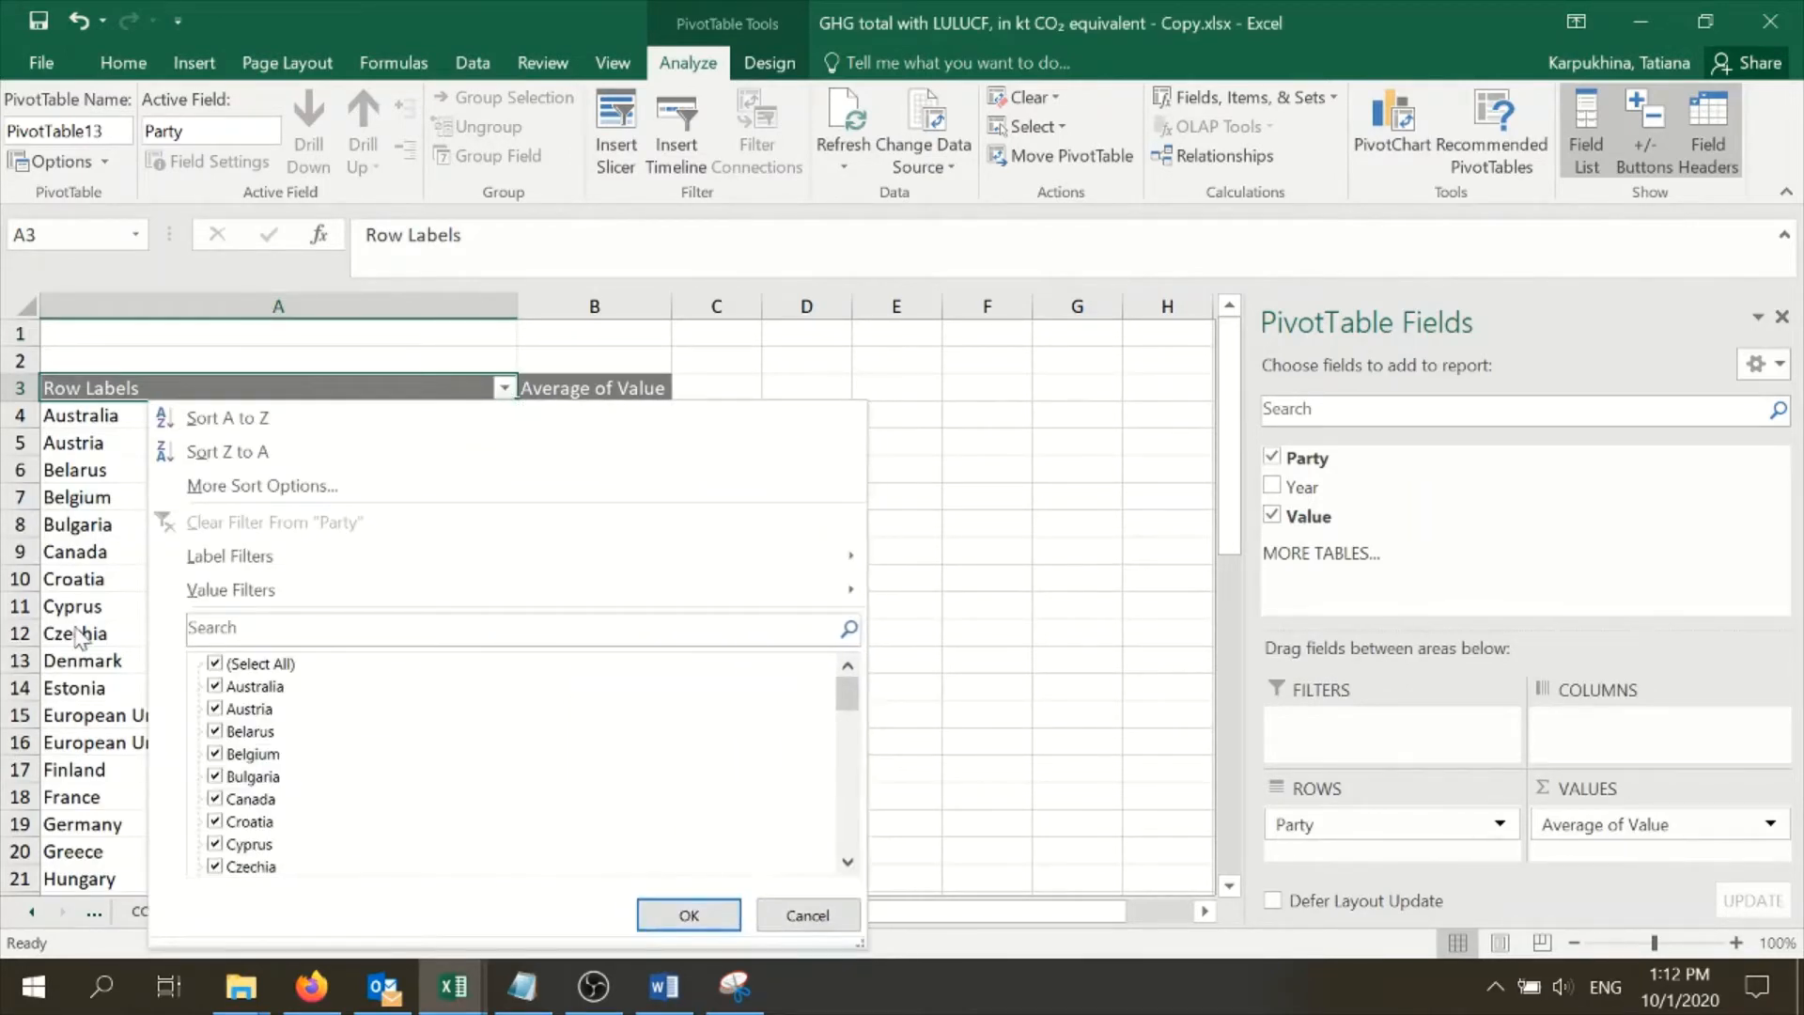
{"action": "left_click", "coordinate": [215, 664]}
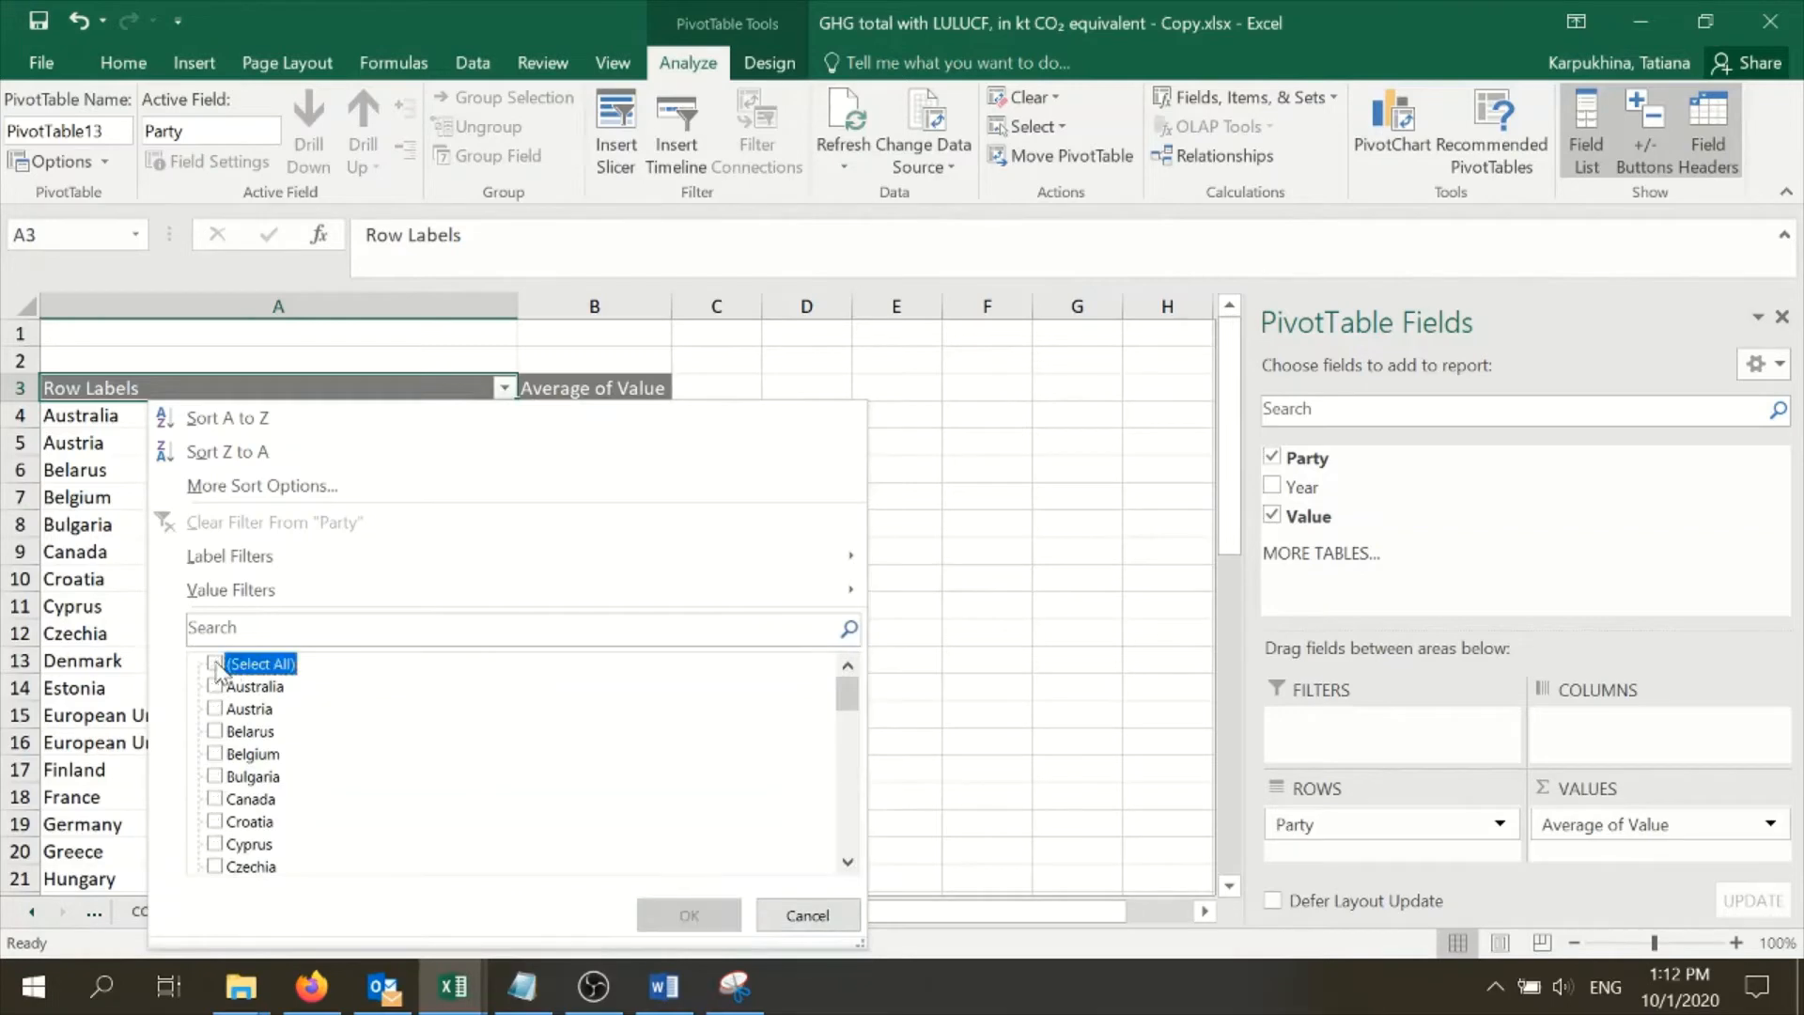
{"action": "scroll", "coordinate": [361, 703], "scroll_direction": "down", "scroll_amount": 1}
{"action": "scroll", "coordinate": [361, 703], "scroll_direction": "up", "scroll_amount": 1}
Step: Include Austria, Belgium, Bulgaria, Croatia, Cyprus, Czechia, Denmark and Estonia in the Row Labels filter
{"action": "left_click", "coordinate": [215, 709]}
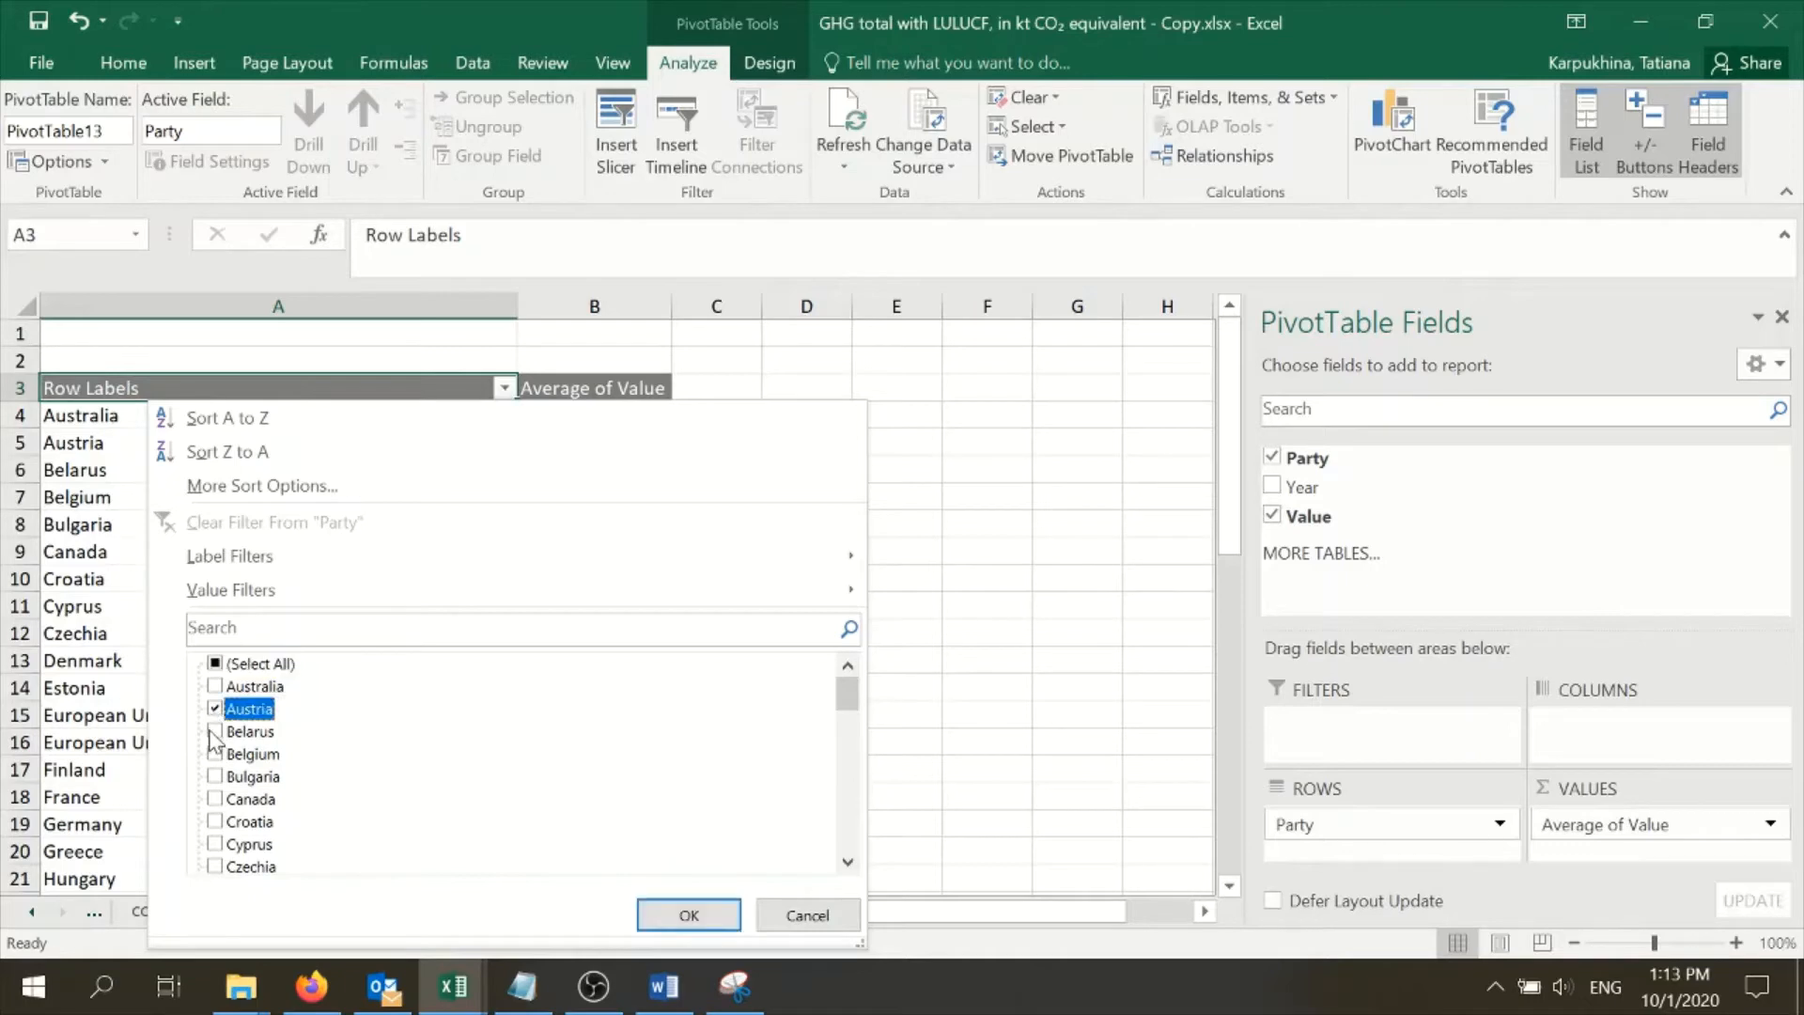
{"action": "left_click", "coordinate": [215, 754]}
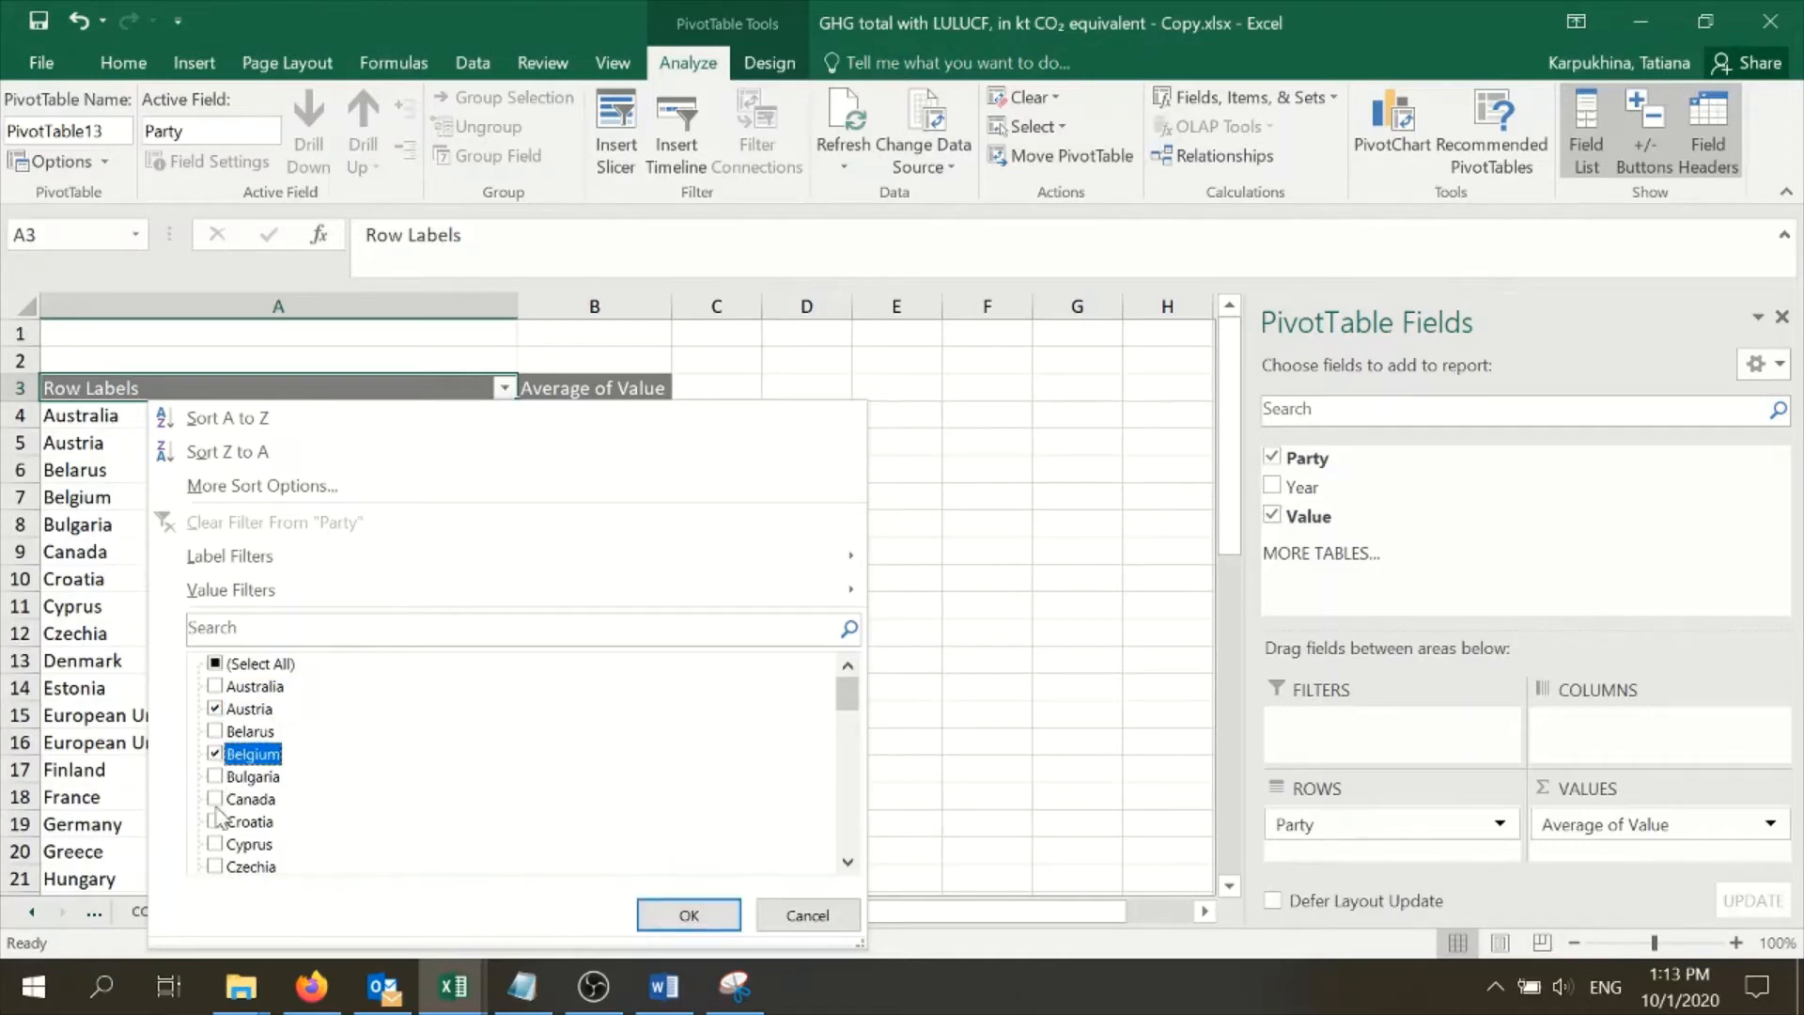
{"action": "left_click", "coordinate": [215, 776]}
{"action": "left_click", "coordinate": [216, 822]}
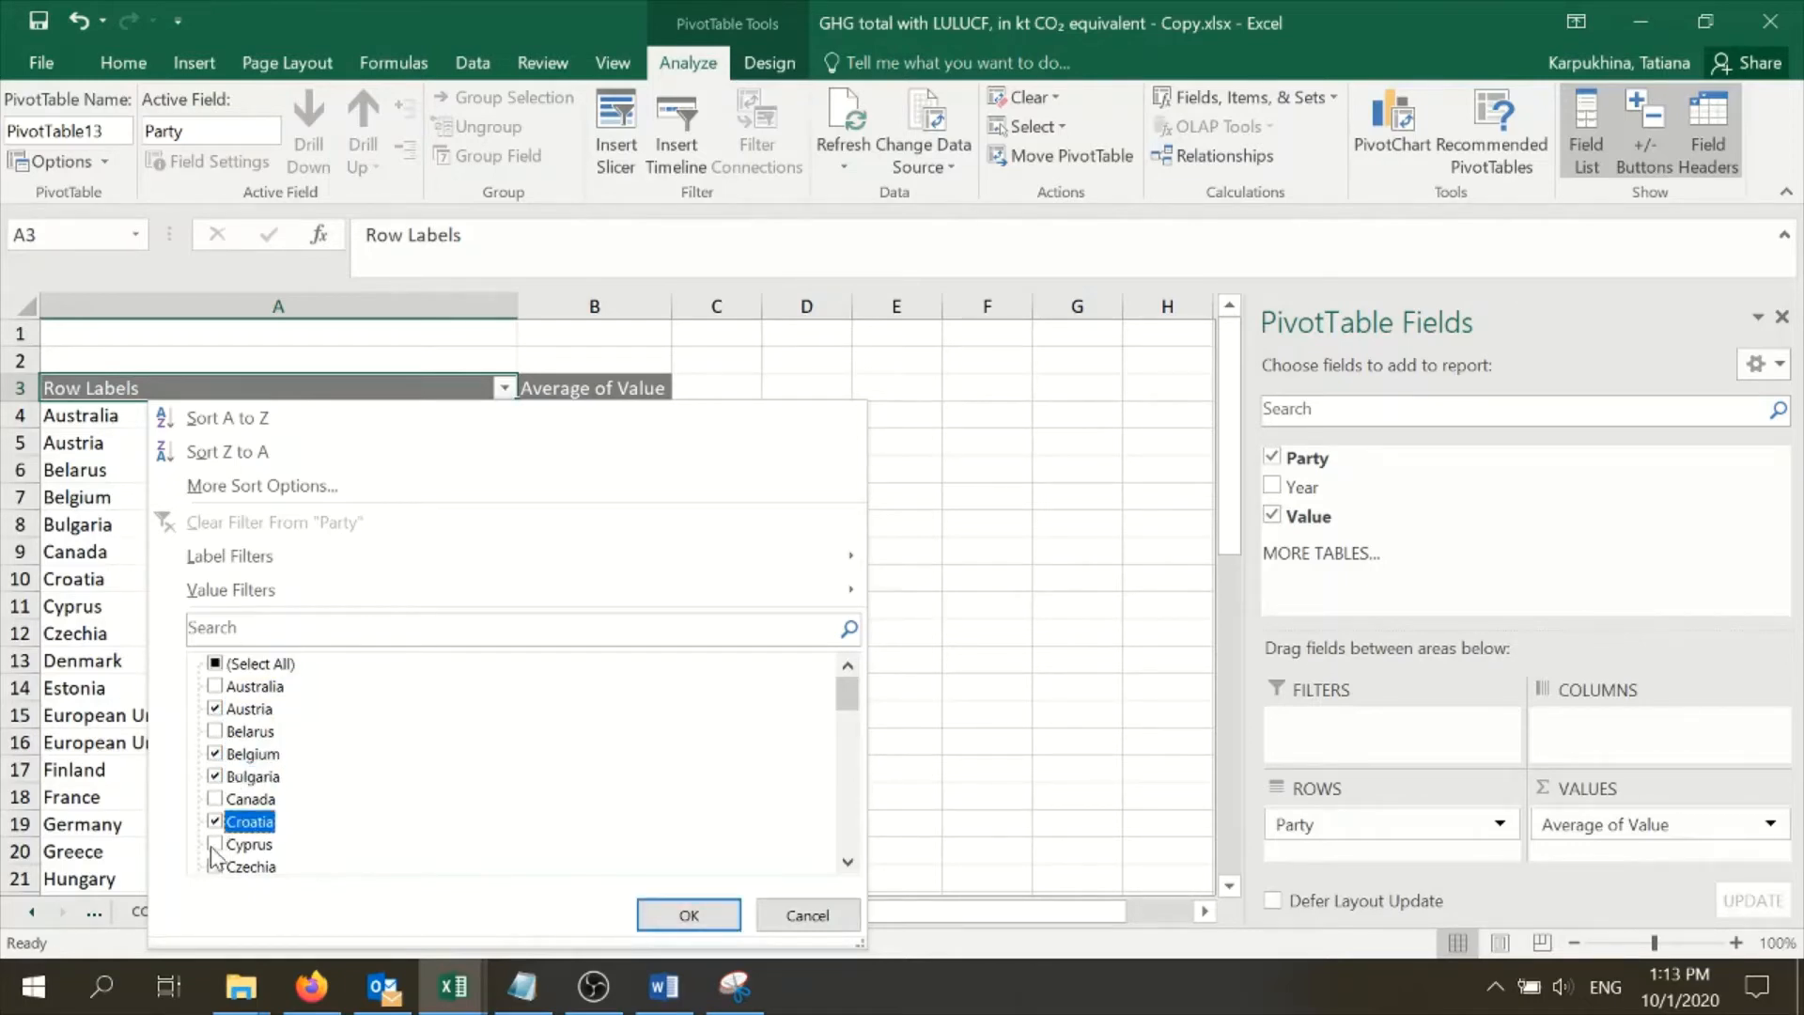
{"action": "left_click", "coordinate": [215, 844]}
{"action": "scroll", "coordinate": [381, 797], "scroll_direction": "down", "scroll_amount": 2}
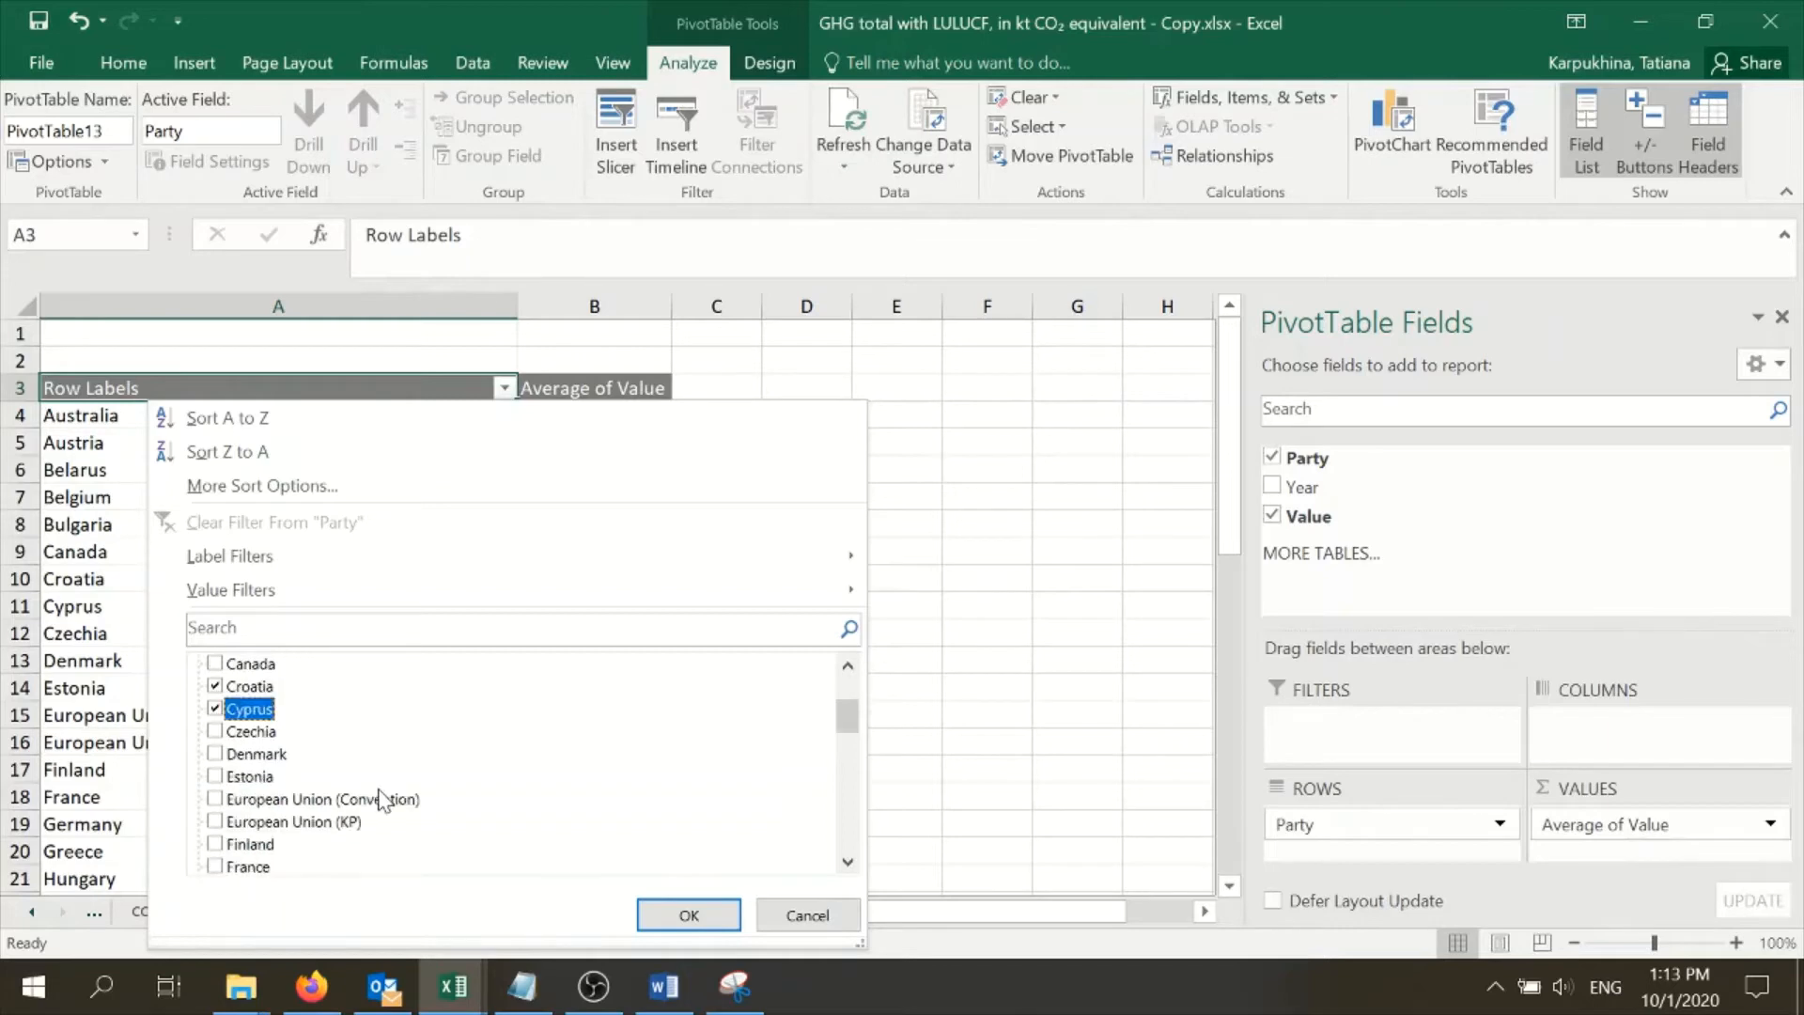
{"action": "left_click", "coordinate": [215, 732]}
{"action": "left_click", "coordinate": [215, 754]}
{"action": "left_click", "coordinate": [215, 776]}
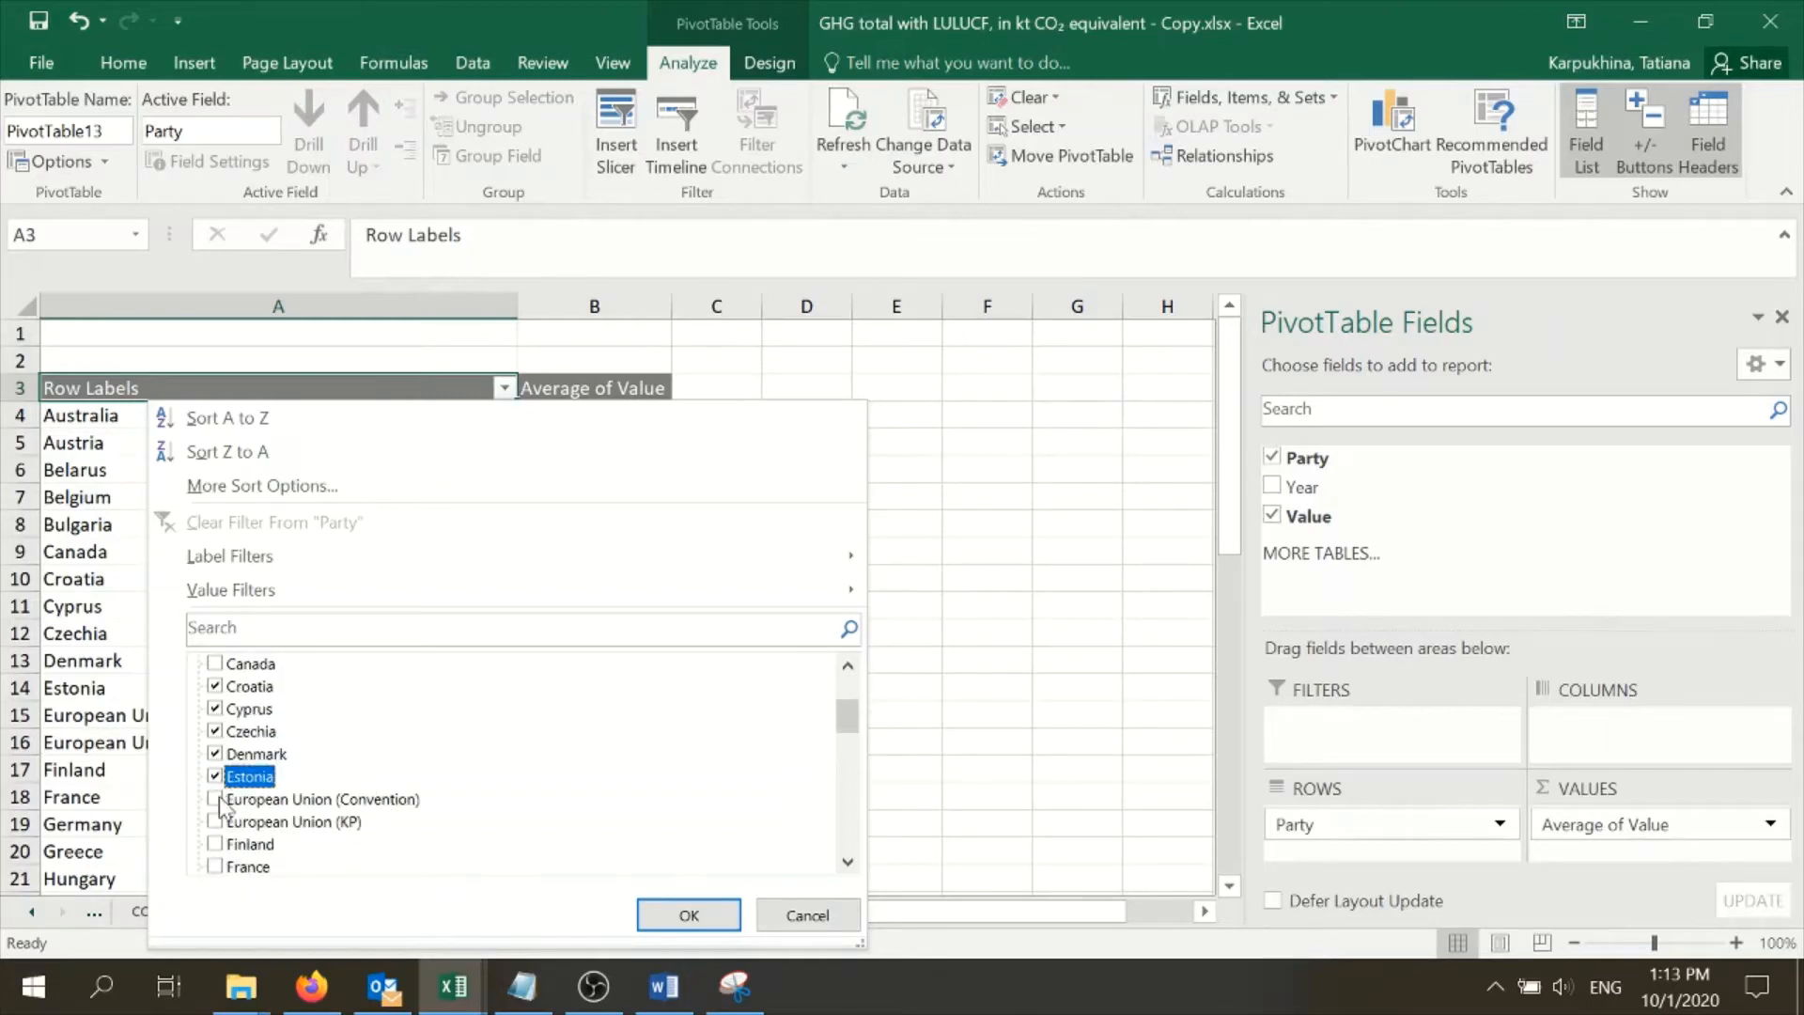
Step: Include Finland, France, Germany, Greece, Hungary, Ireland and Italy in the filter, leaving out both European Union entries and Iceland
{"action": "scroll", "coordinate": [320, 799], "scroll_direction": "down", "scroll_amount": 1}
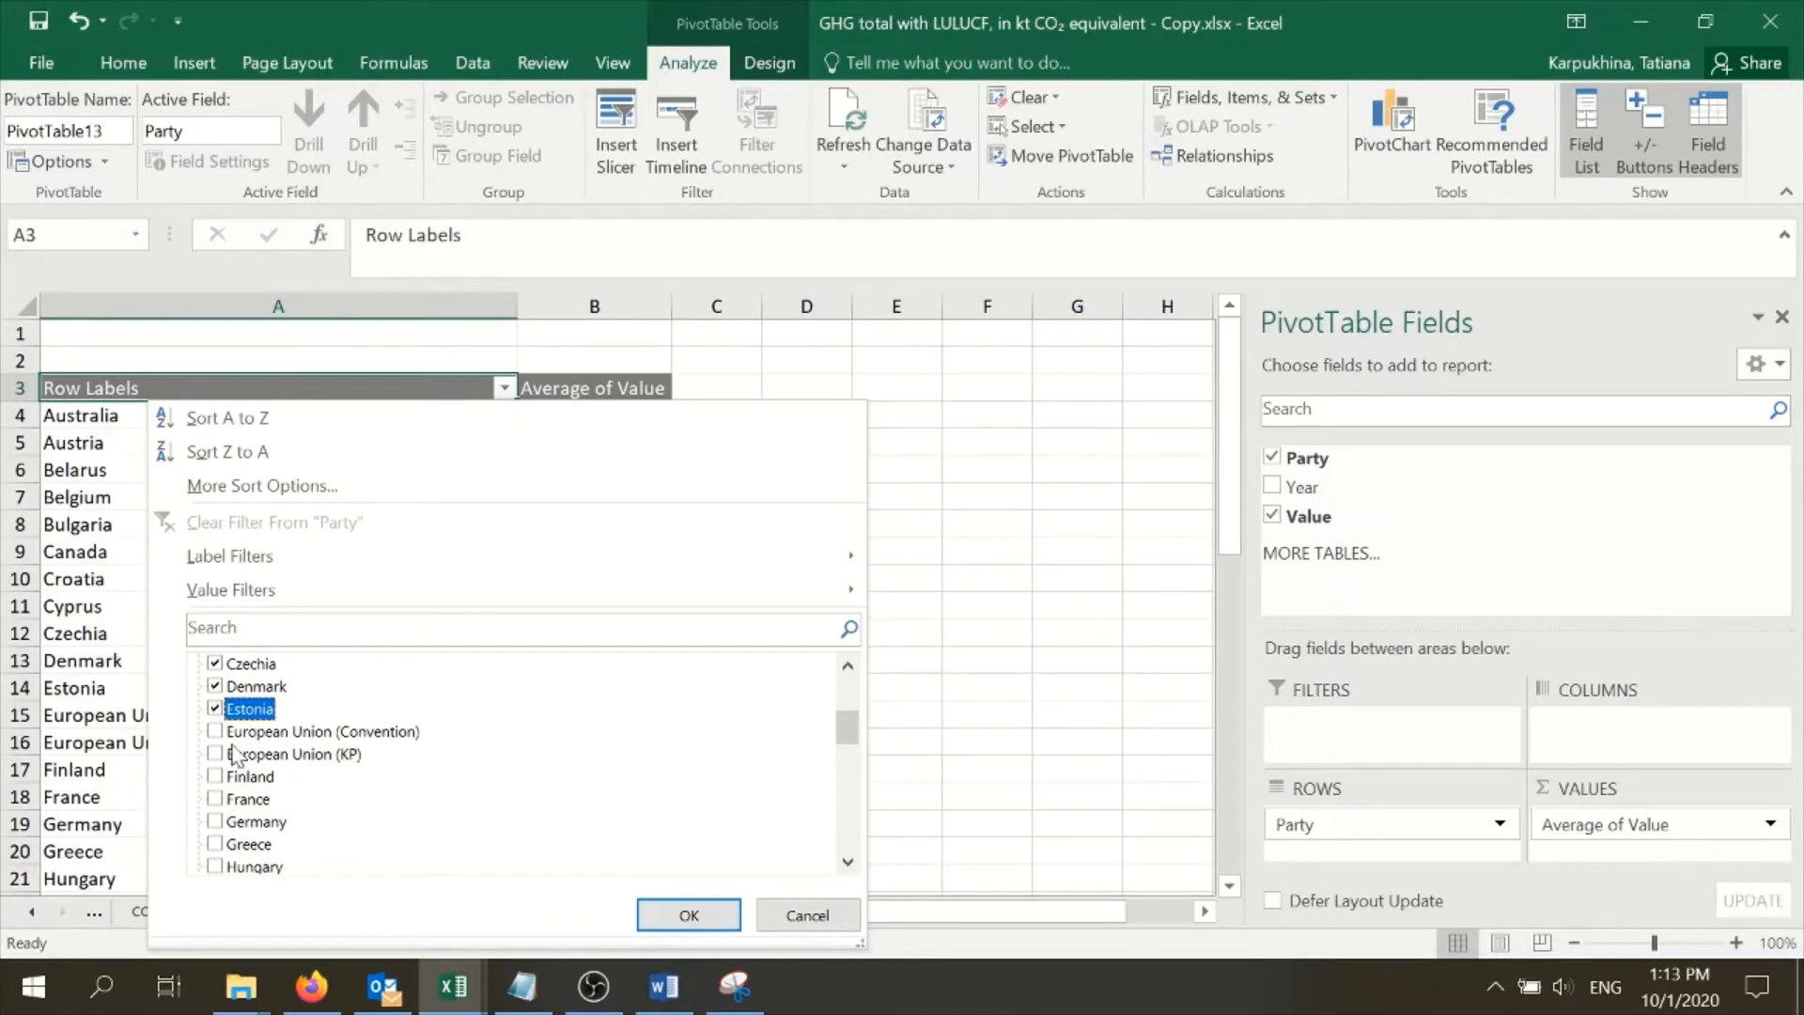
{"action": "left_click", "coordinate": [215, 778]}
{"action": "left_click", "coordinate": [215, 799]}
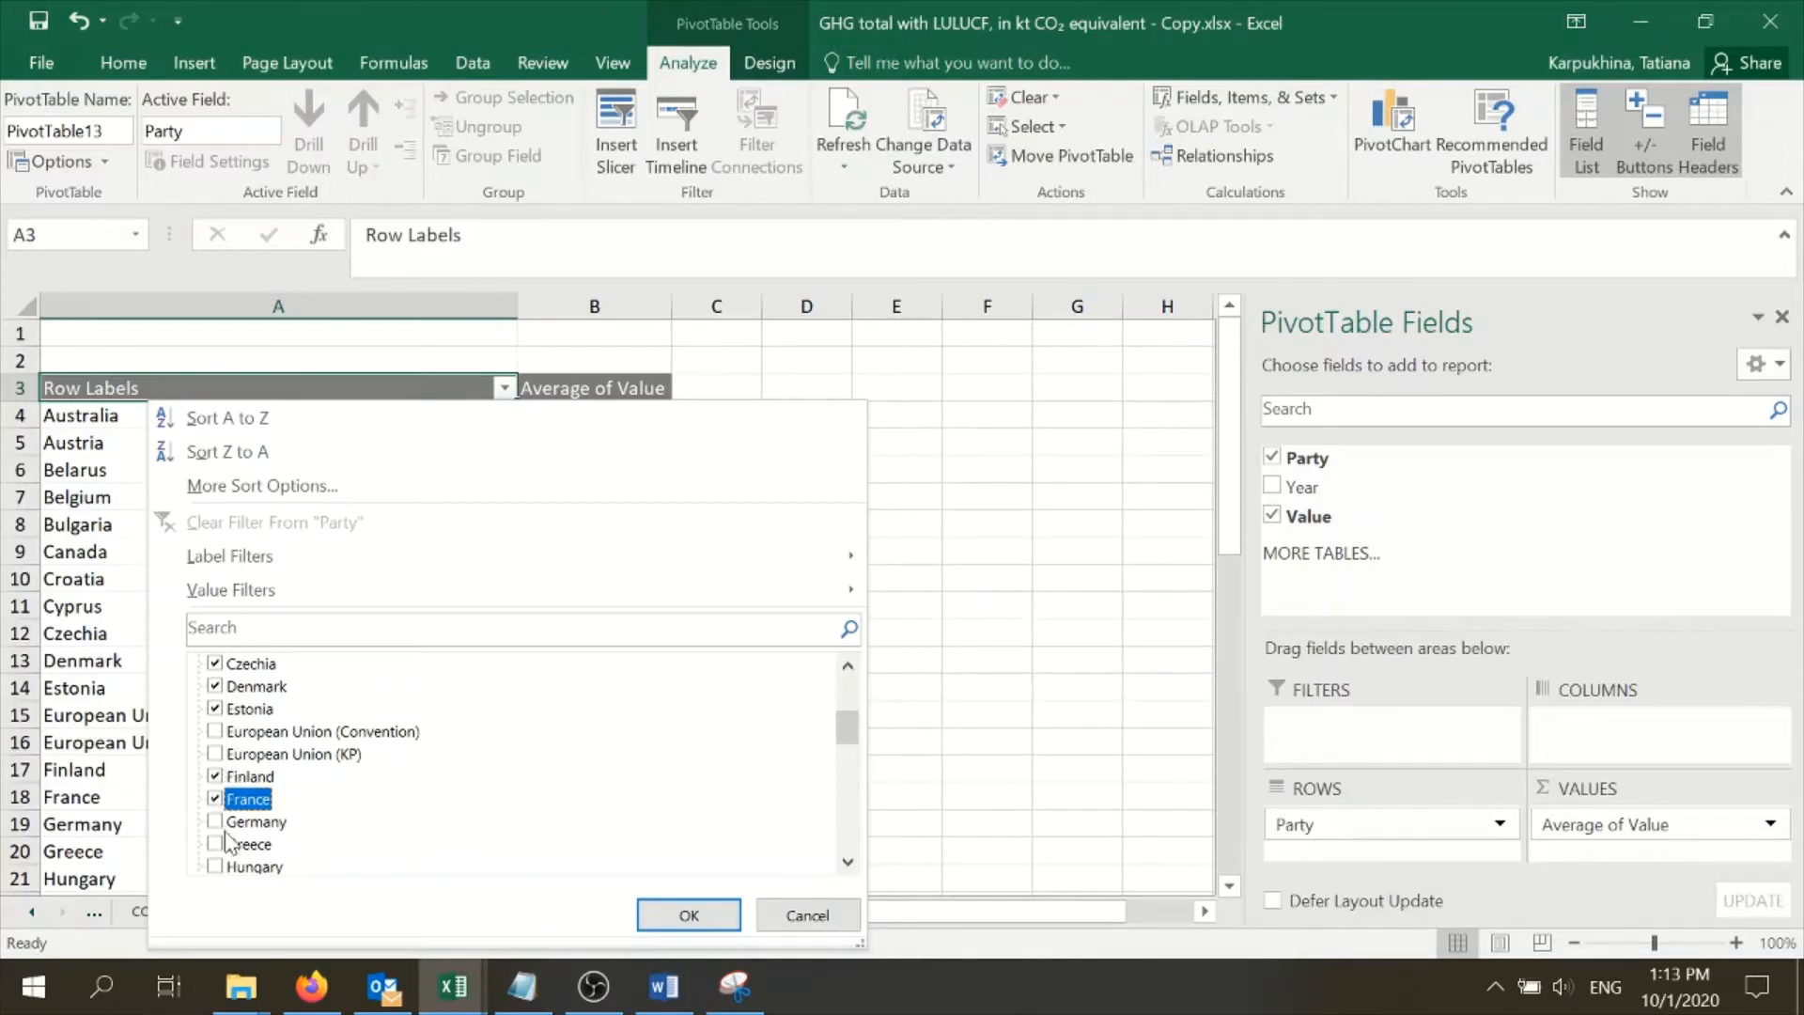
{"action": "left_click", "coordinate": [215, 822]}
{"action": "left_click", "coordinate": [216, 844]}
{"action": "left_click", "coordinate": [215, 866]}
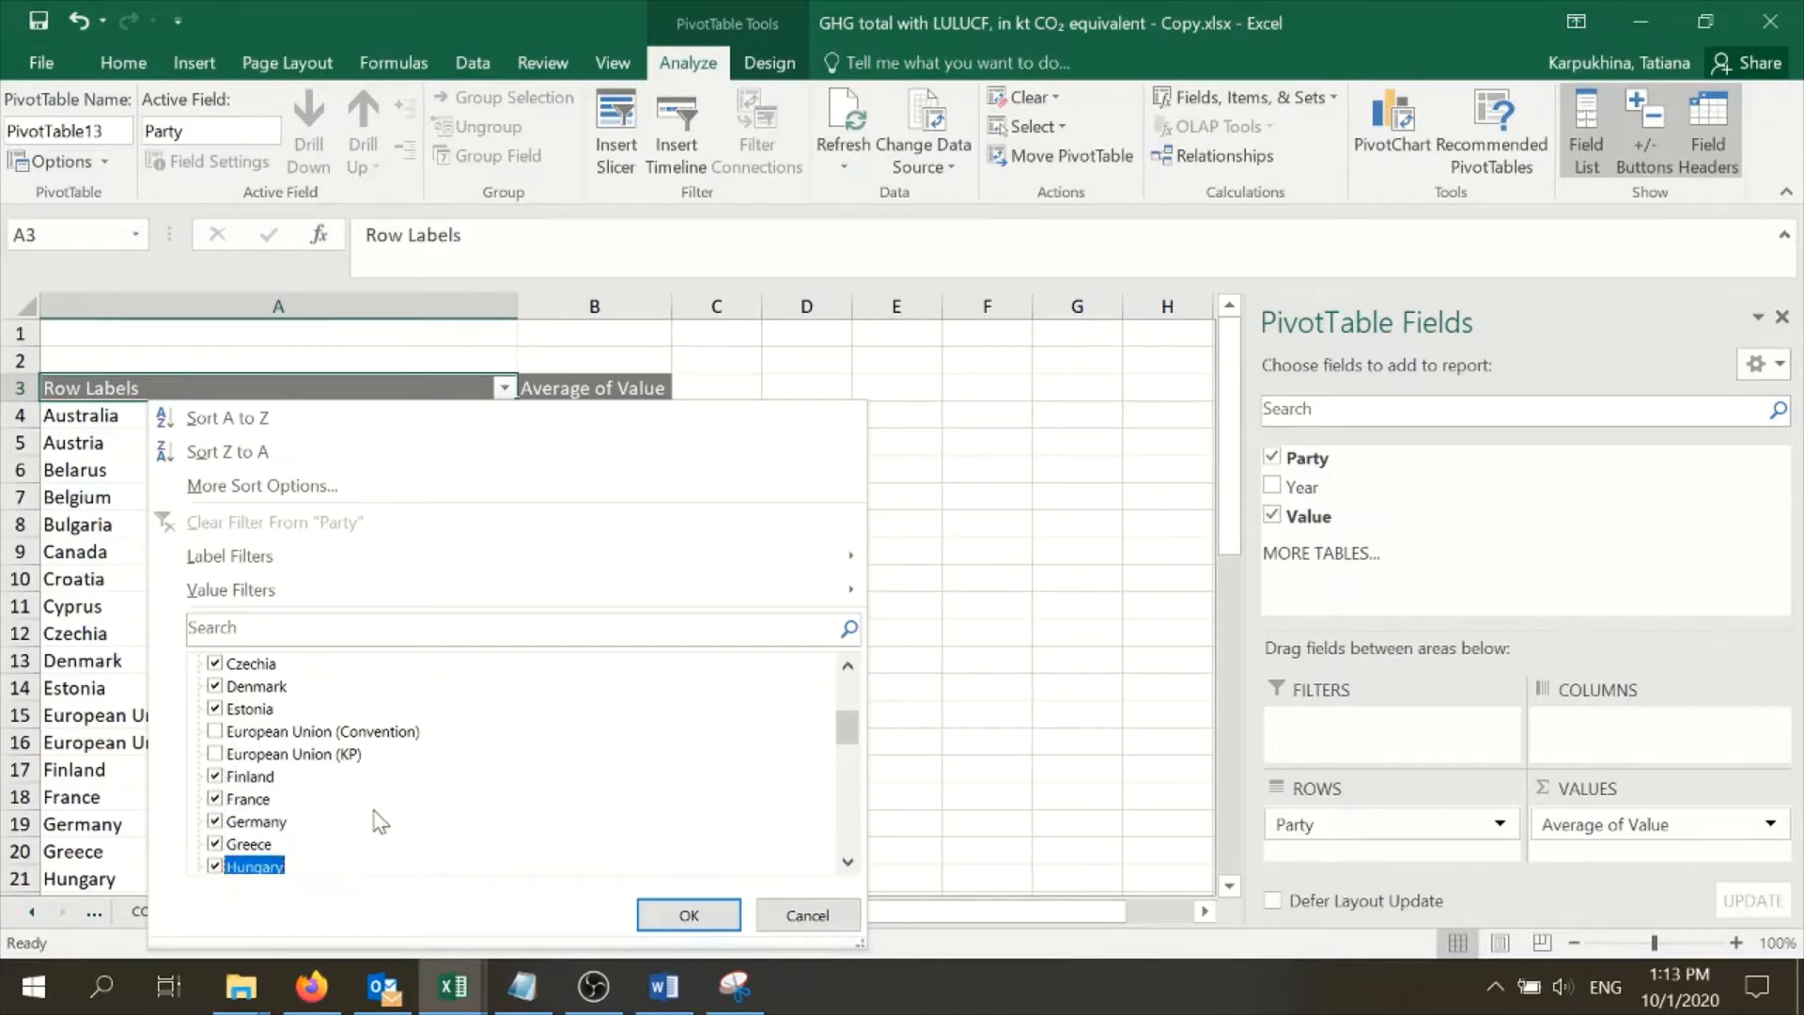
{"action": "scroll", "coordinate": [374, 817], "scroll_direction": "down", "scroll_amount": 2}
{"action": "left_click", "coordinate": [216, 777]}
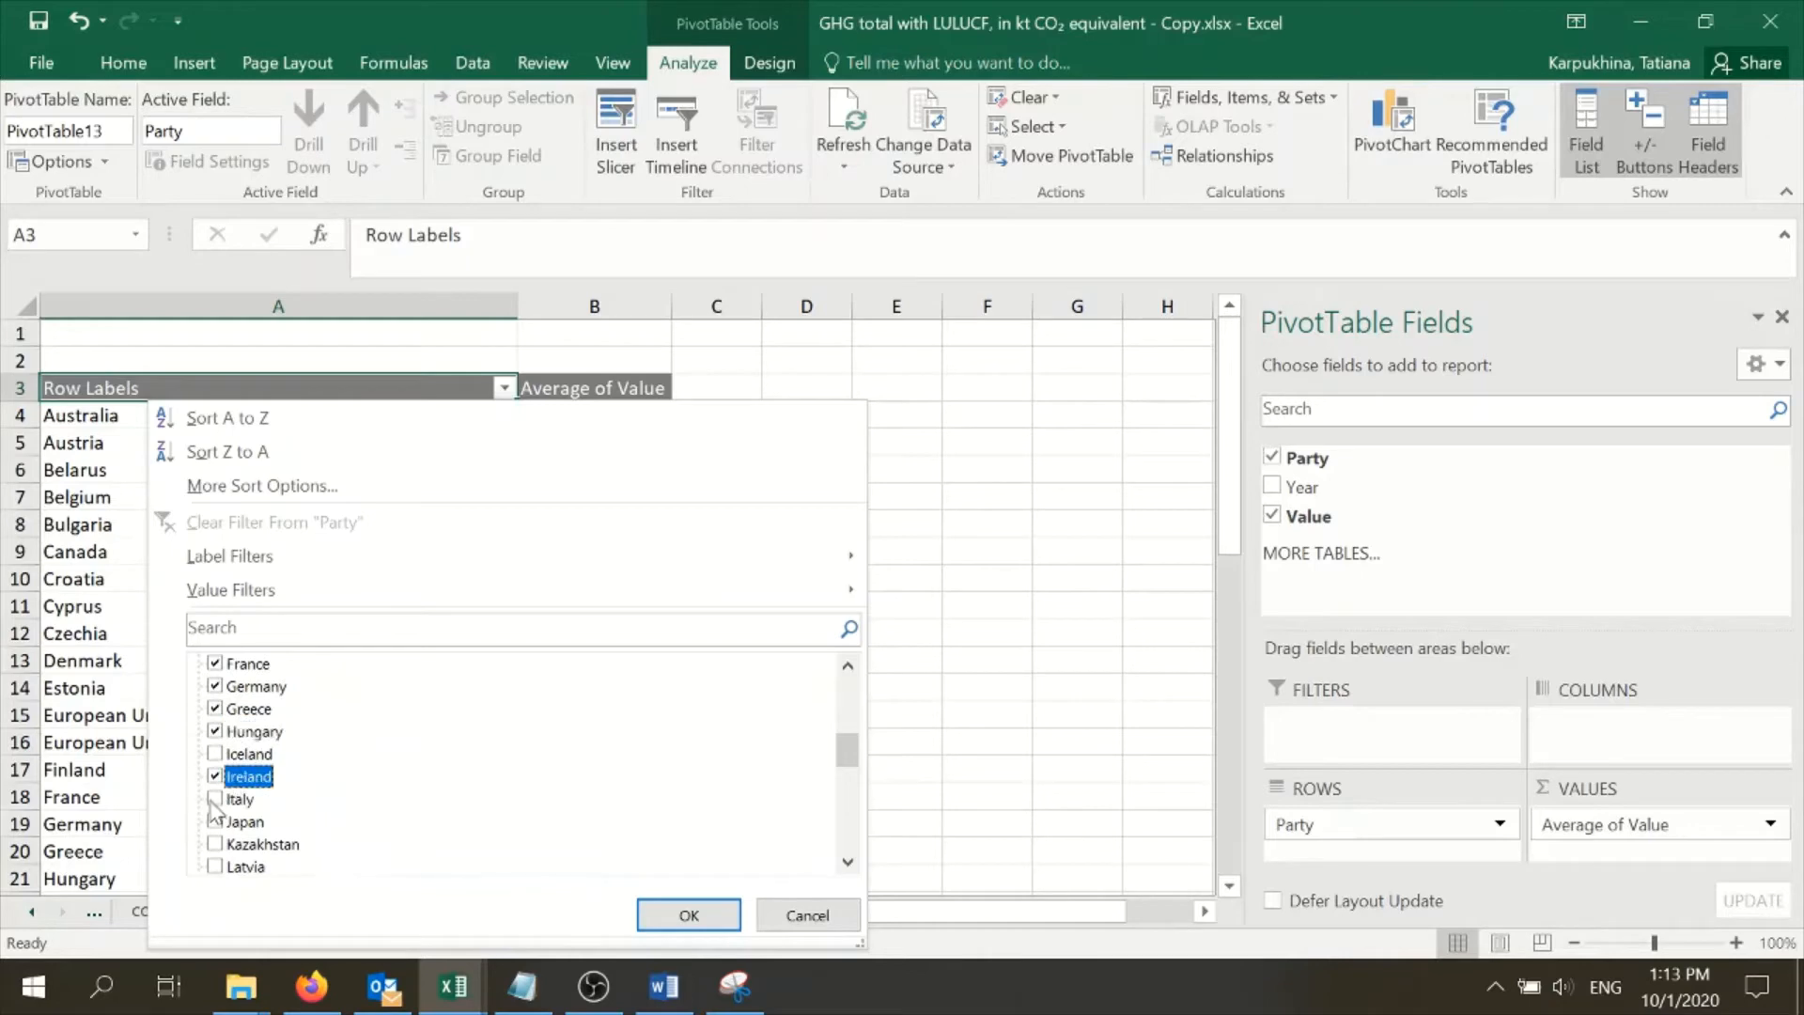
Step: Include Latvia, Liechtenstein, Lithuania, Luxembourg, Malta, Monaco and the Netherlands in the filter, leaving out Japan and Kazakhstan
{"action": "scroll", "coordinate": [383, 789], "scroll_direction": "down", "scroll_amount": 1}
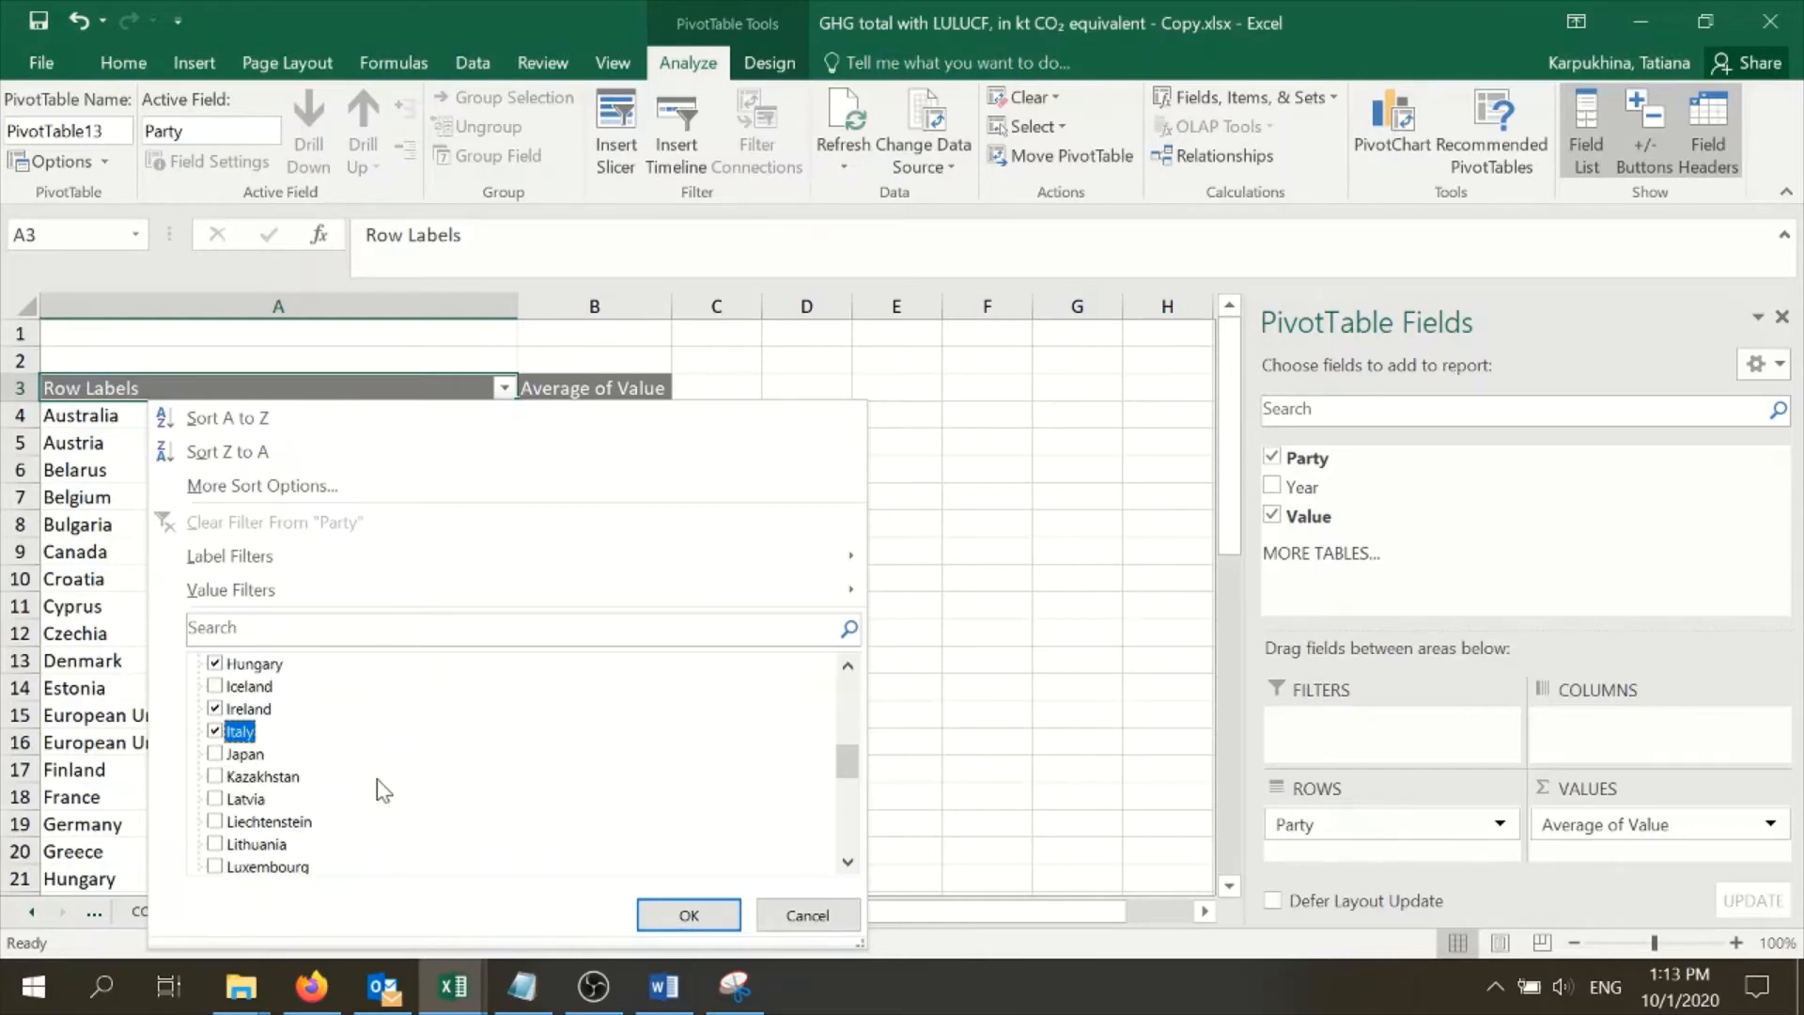
{"action": "left_click", "coordinate": [230, 801]}
{"action": "left_click", "coordinate": [215, 822]}
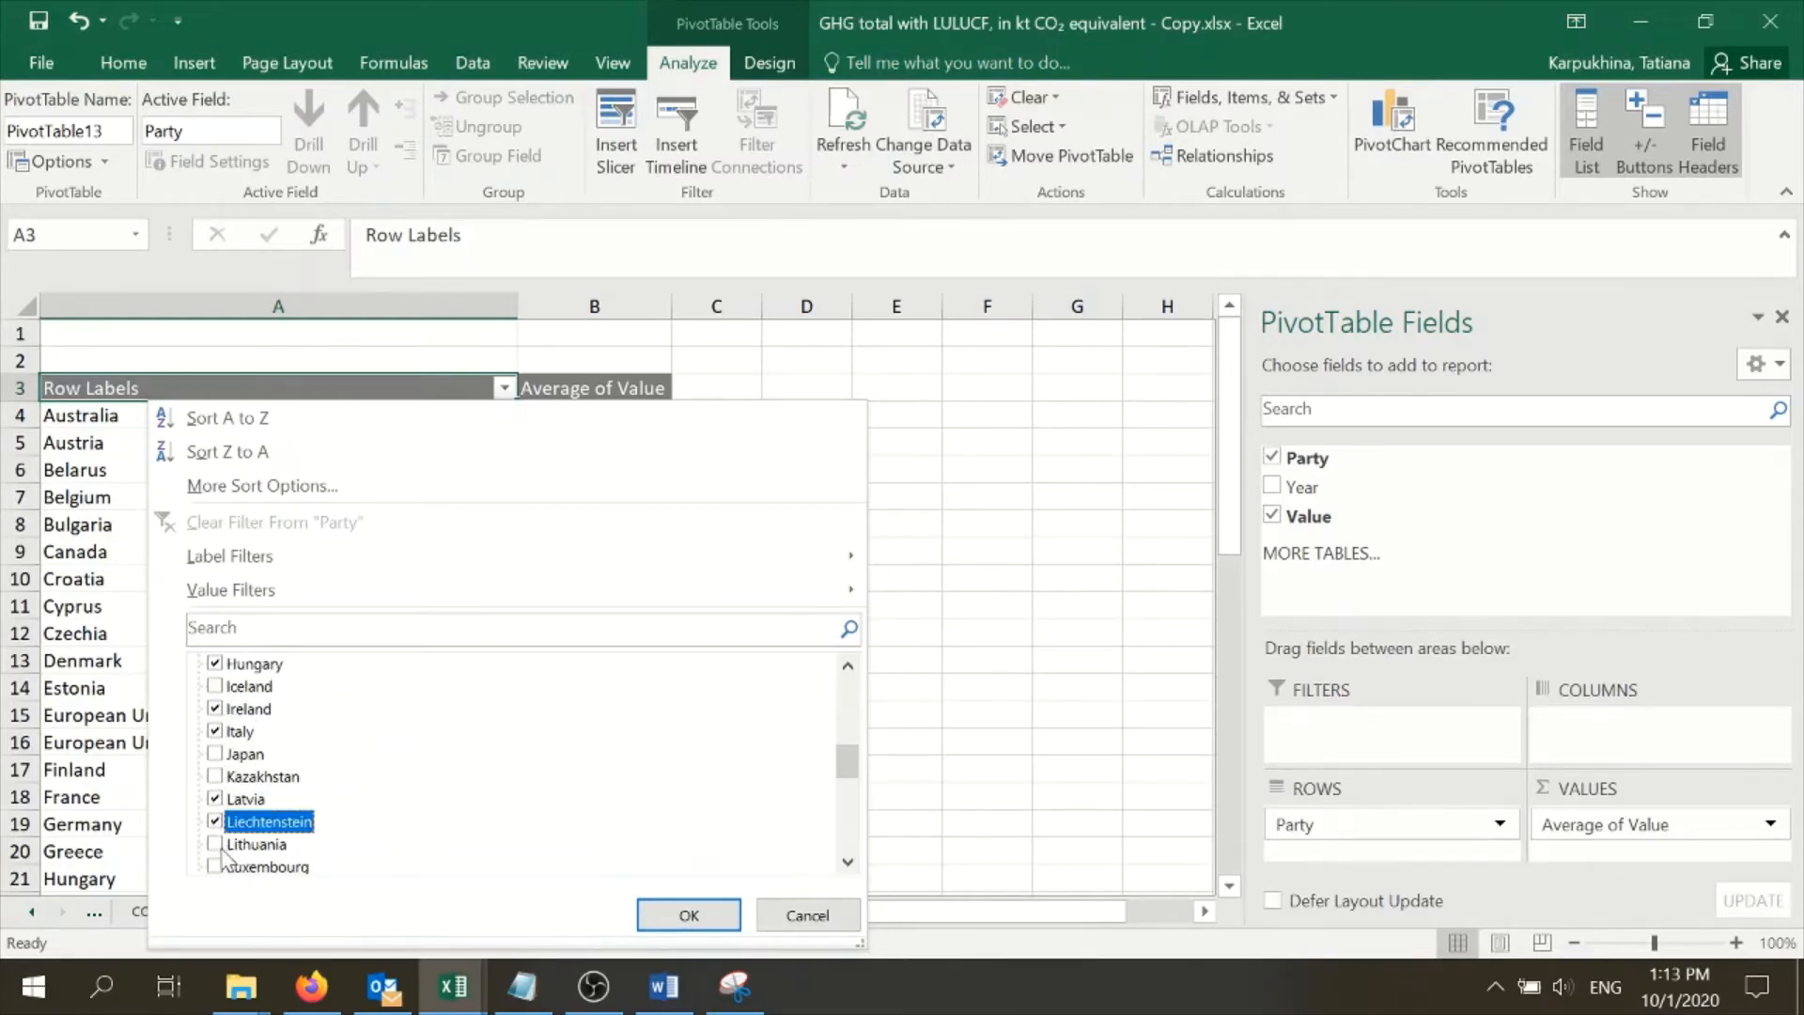
{"action": "left_click", "coordinate": [215, 844]}
{"action": "scroll", "coordinate": [454, 773], "scroll_direction": "down", "scroll_amount": 2}
{"action": "left_click", "coordinate": [216, 733]}
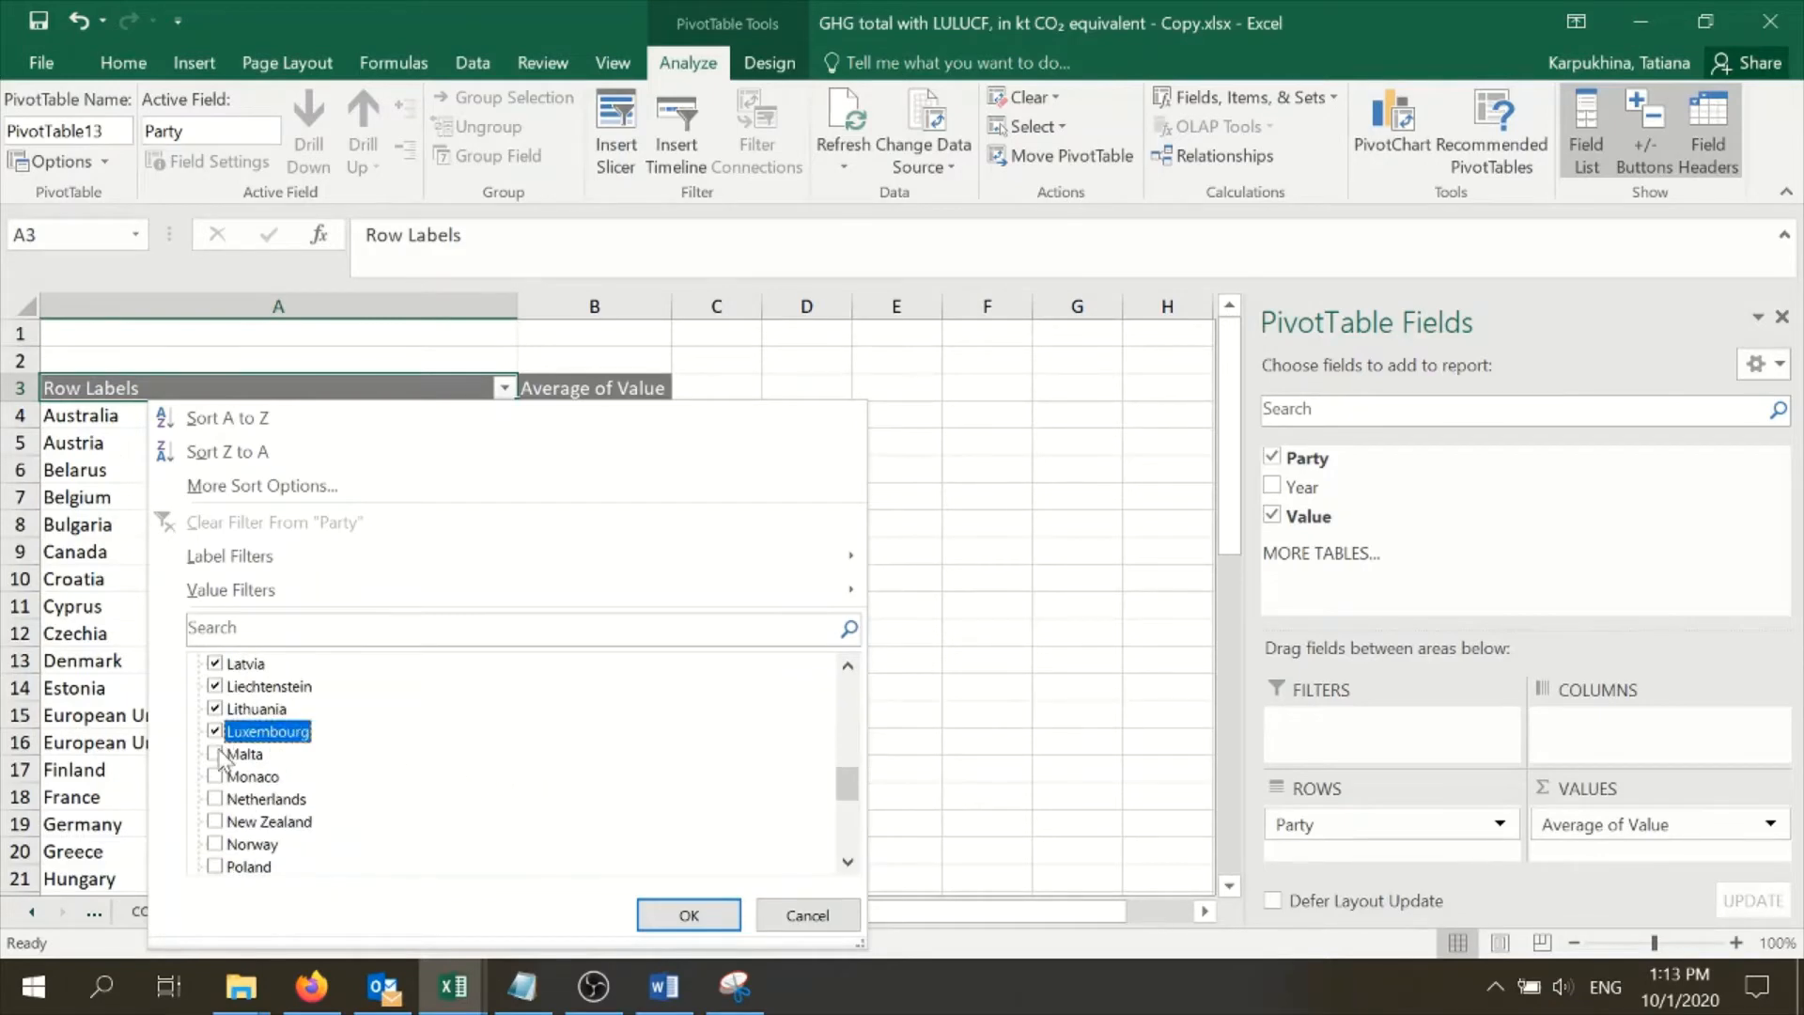
{"action": "left_click", "coordinate": [216, 755]}
{"action": "left_click", "coordinate": [216, 778]}
{"action": "left_click", "coordinate": [214, 801]}
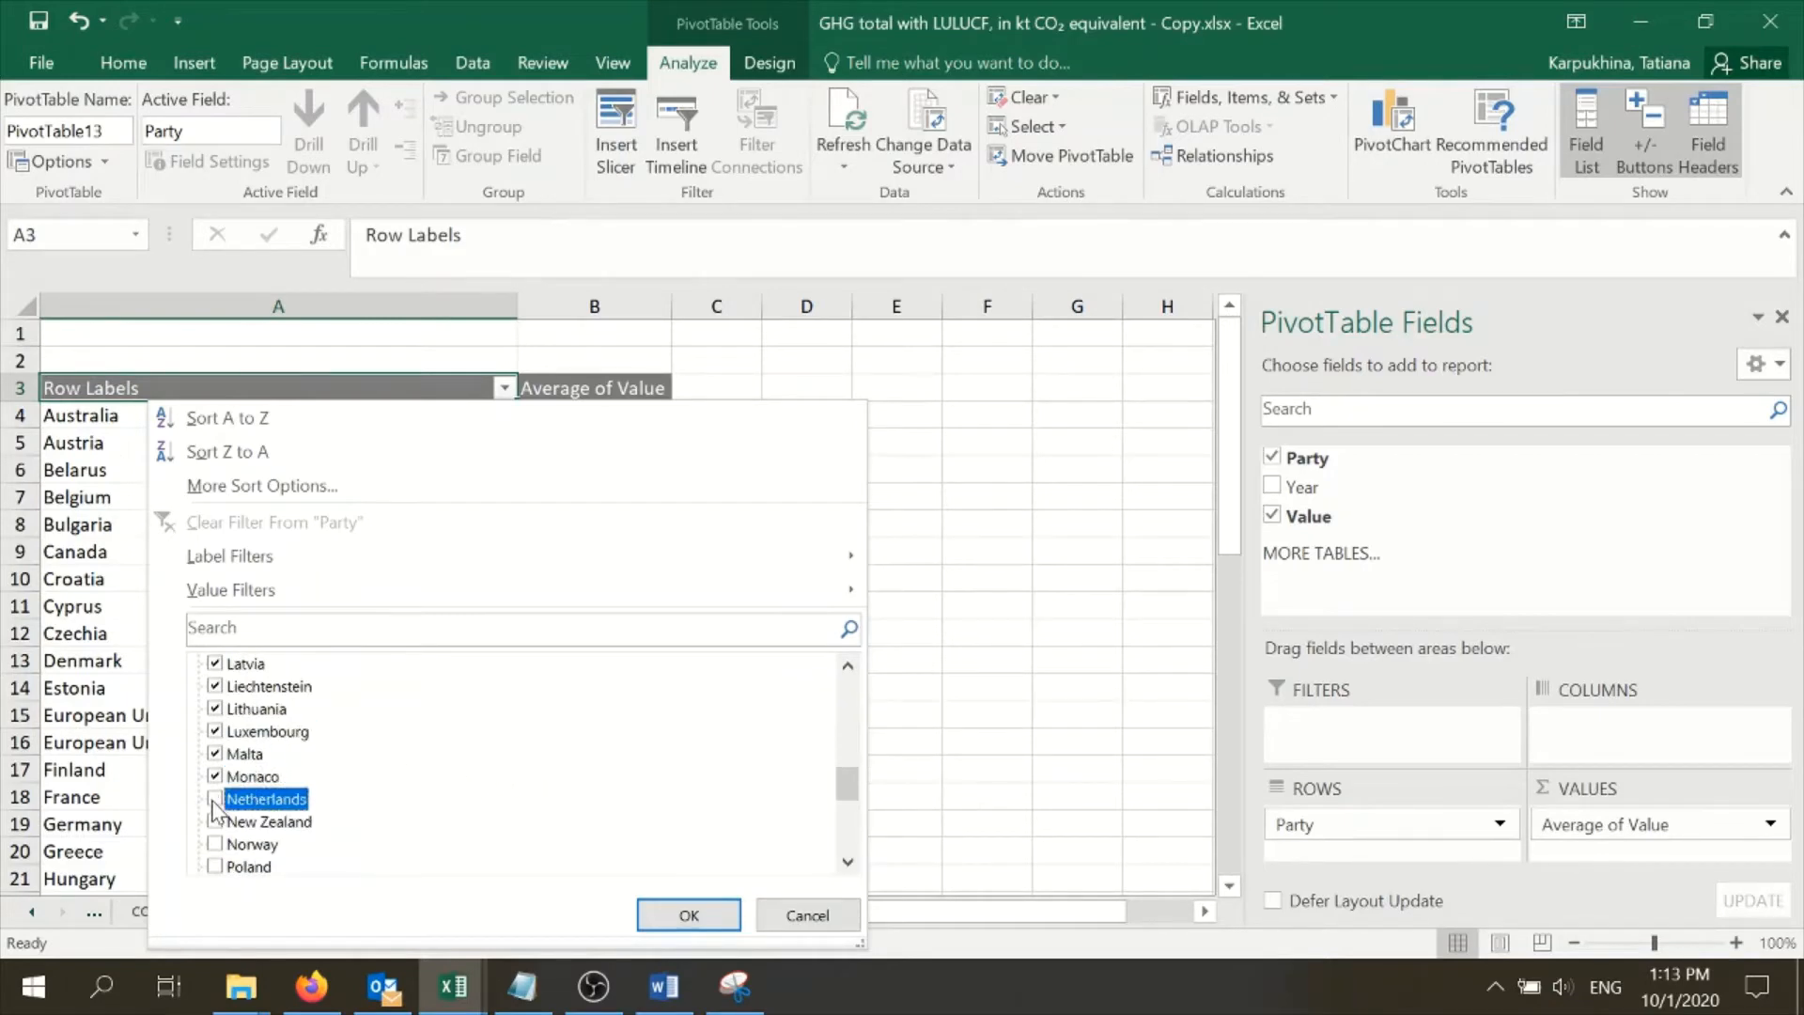
Step: Include Norway, Poland, Portugal, Romania, Slovakia, Slovenia and Spain in the filter, leaving out New Zealand and the Russian Federation
{"action": "scroll", "coordinate": [391, 778], "scroll_direction": "down", "scroll_amount": 1}
{"action": "left_click", "coordinate": [215, 777]}
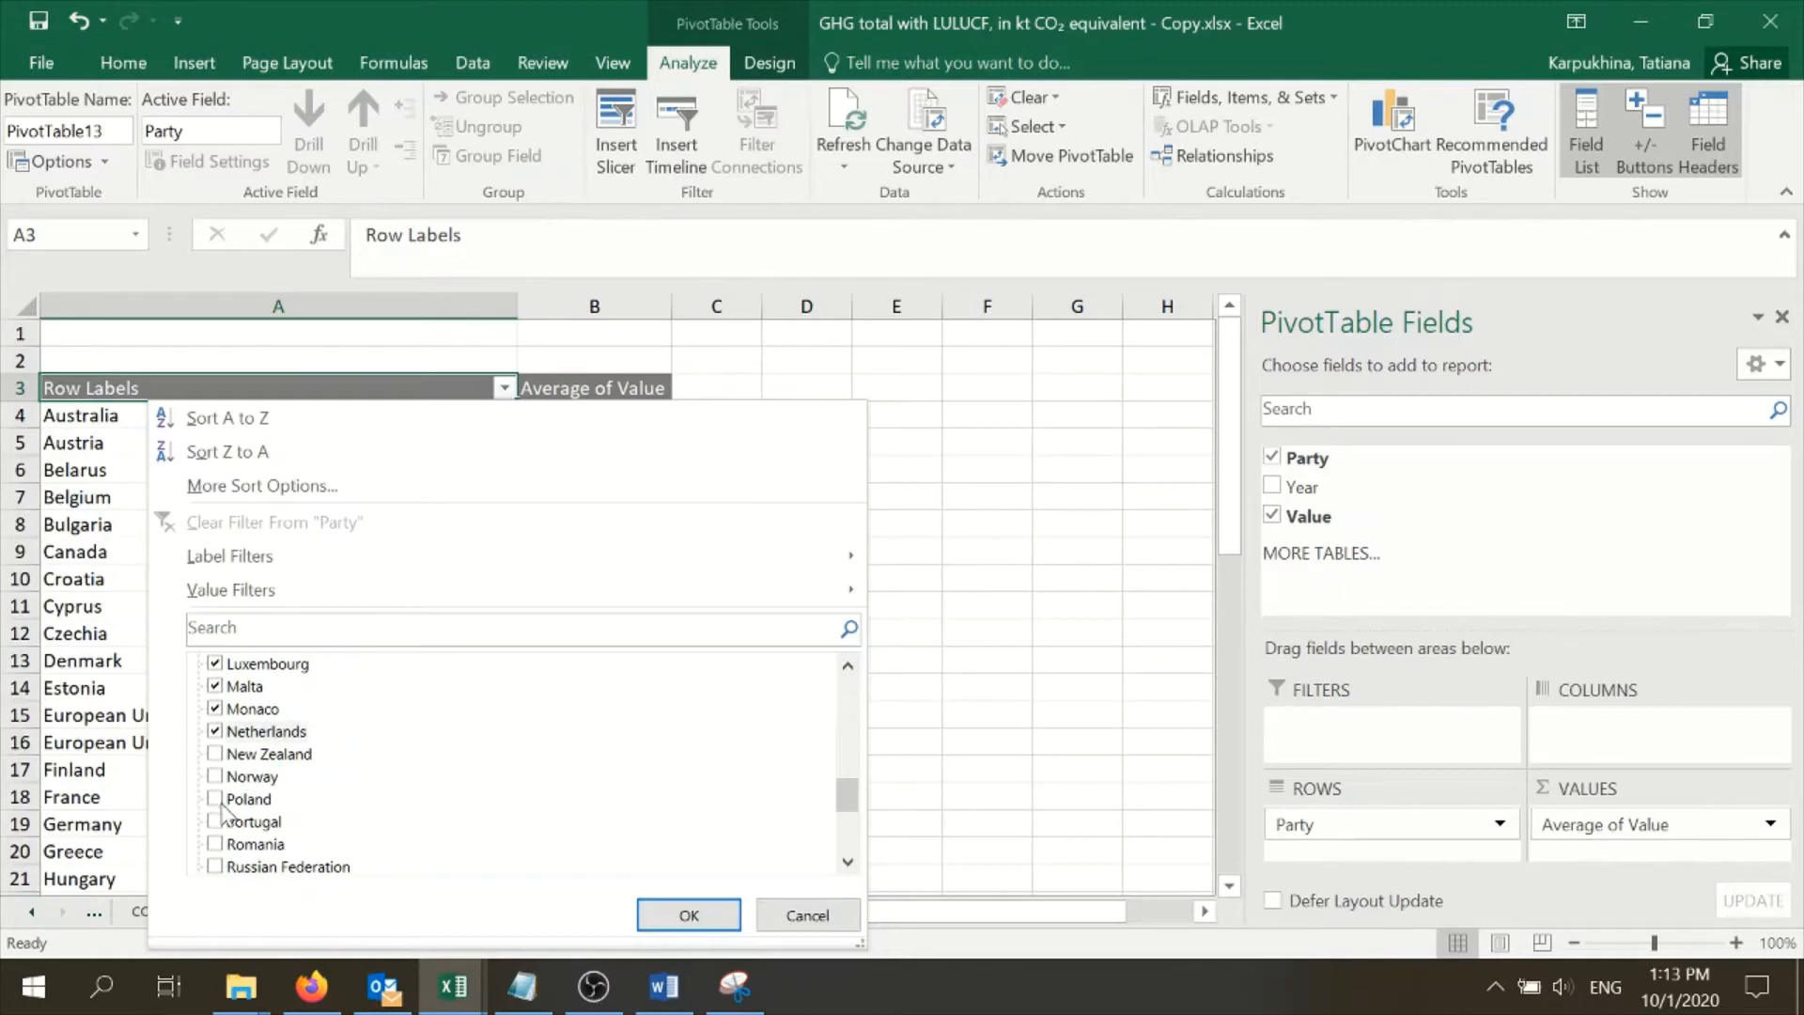
{"action": "left_click", "coordinate": [215, 799]}
{"action": "left_click", "coordinate": [215, 822]}
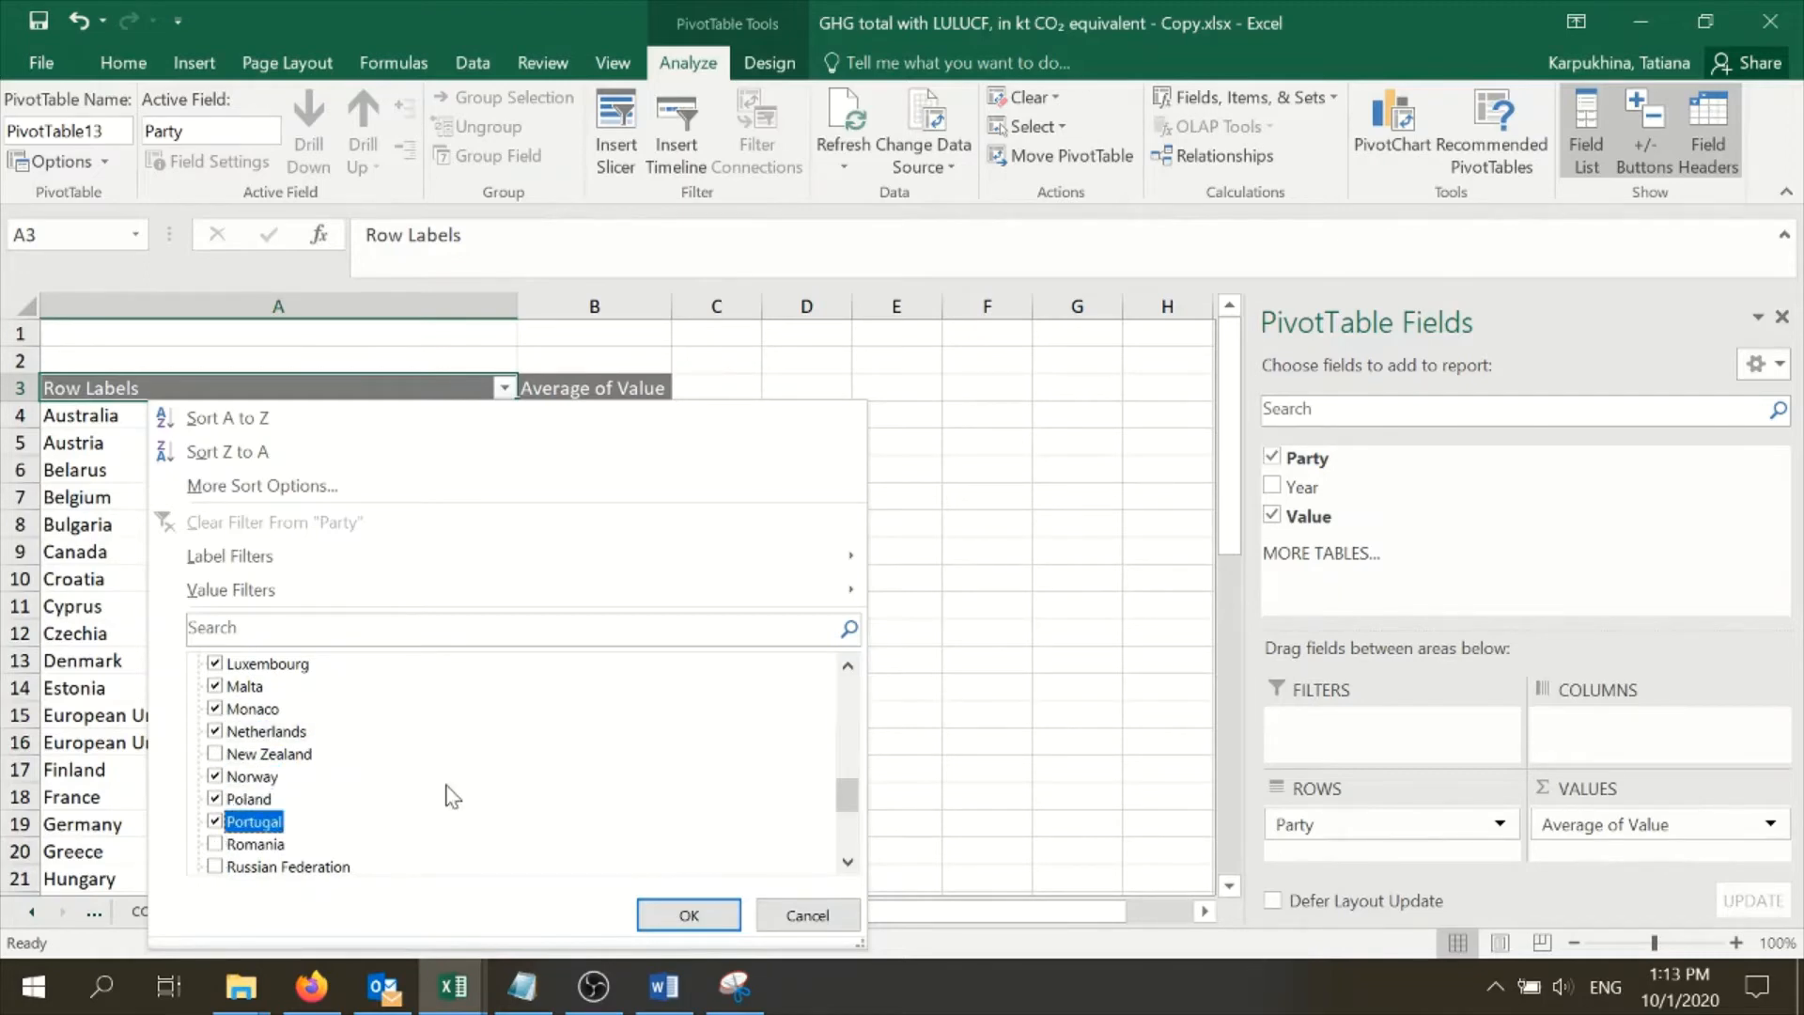
{"action": "scroll", "coordinate": [446, 797], "scroll_direction": "down", "scroll_amount": 1}
{"action": "left_click", "coordinate": [215, 777]}
{"action": "left_click", "coordinate": [215, 822]}
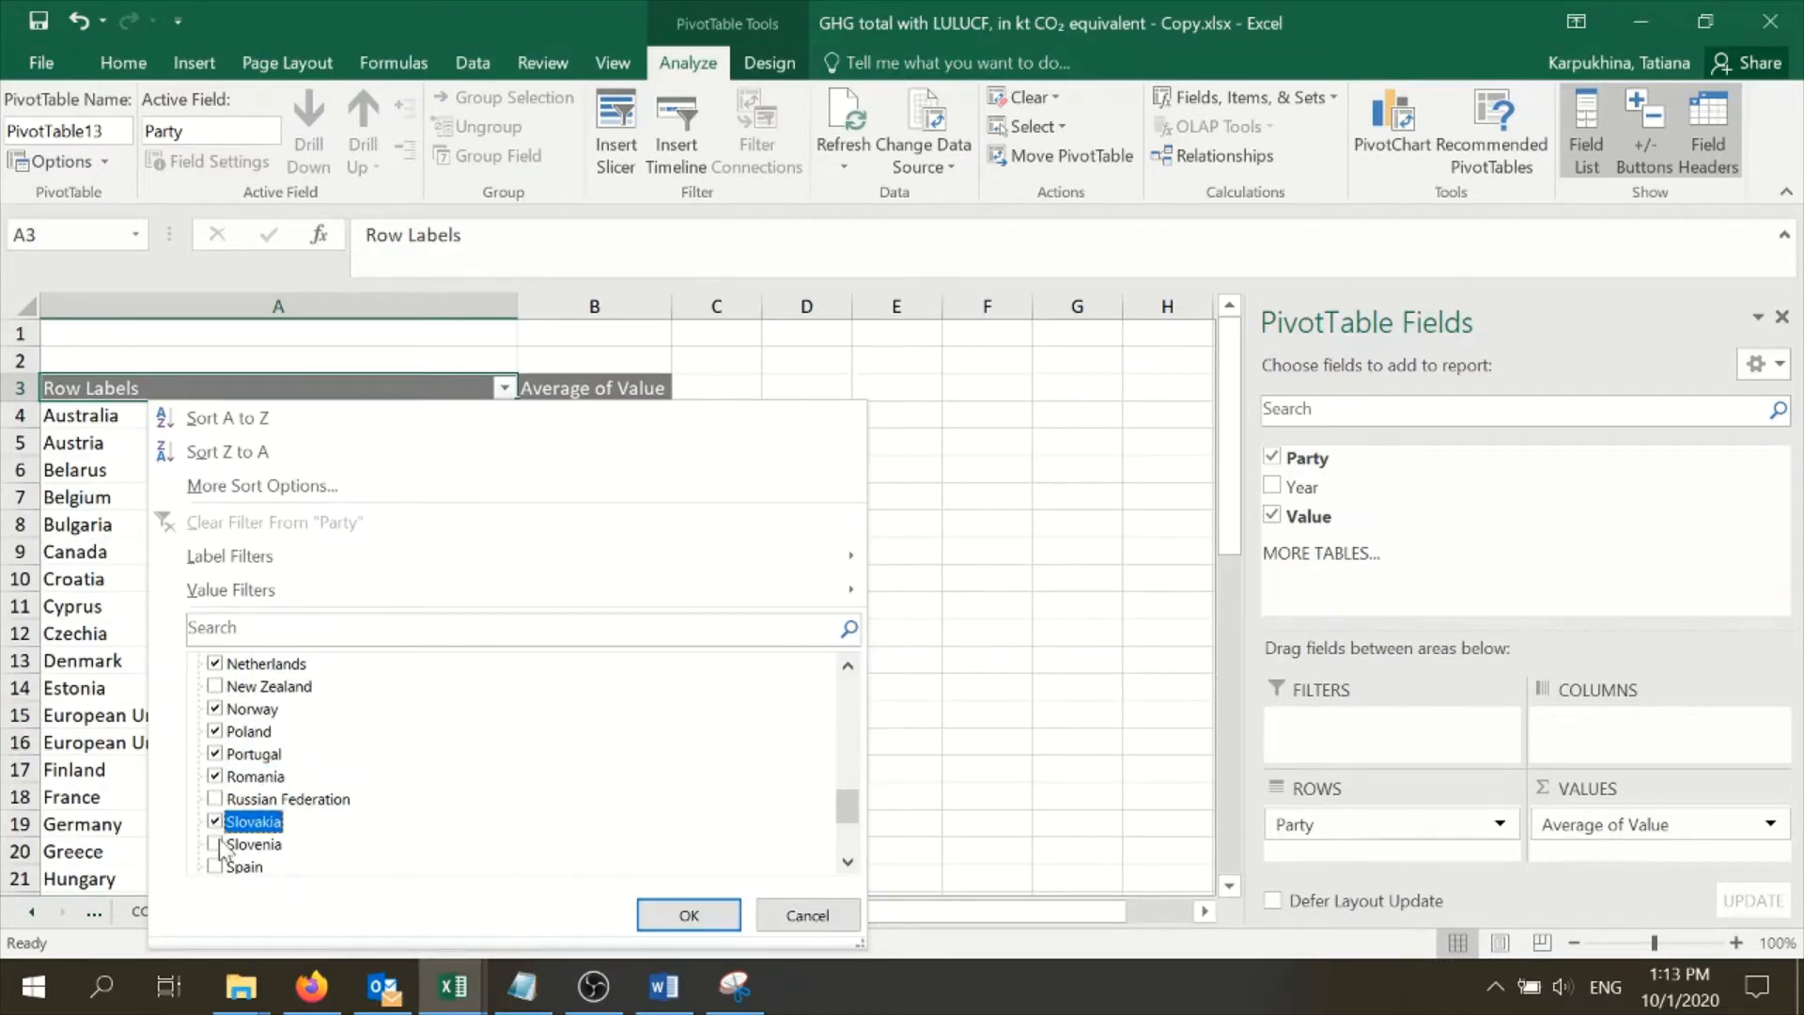
{"action": "left_click", "coordinate": [215, 845]}
{"action": "left_click", "coordinate": [215, 867]}
Step: Include Sweden, Switzerland and the United Kingdom of Great Britain and Northern Ireland, and apply the Row Labels filter
{"action": "scroll", "coordinate": [420, 804], "scroll_direction": "down", "scroll_amount": 2}
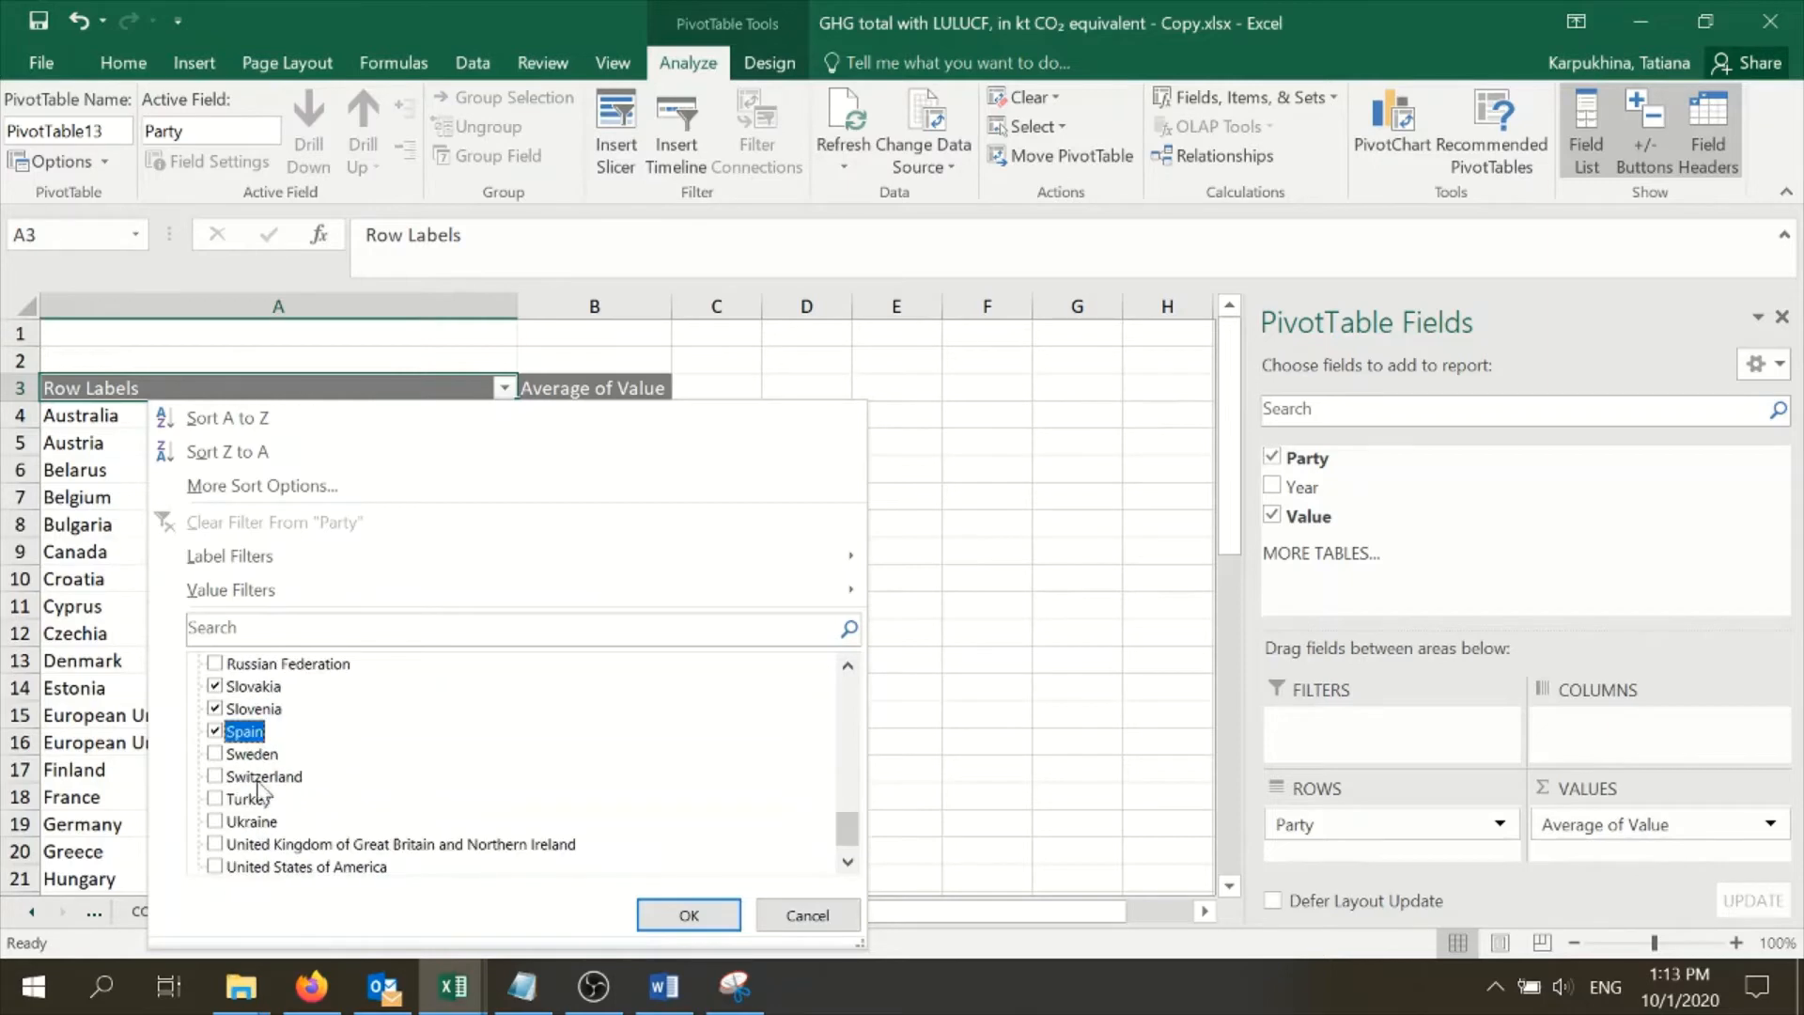
{"action": "left_click", "coordinate": [215, 753]}
{"action": "left_click", "coordinate": [215, 776]}
{"action": "scroll", "coordinate": [320, 724], "scroll_direction": "down", "scroll_amount": 1}
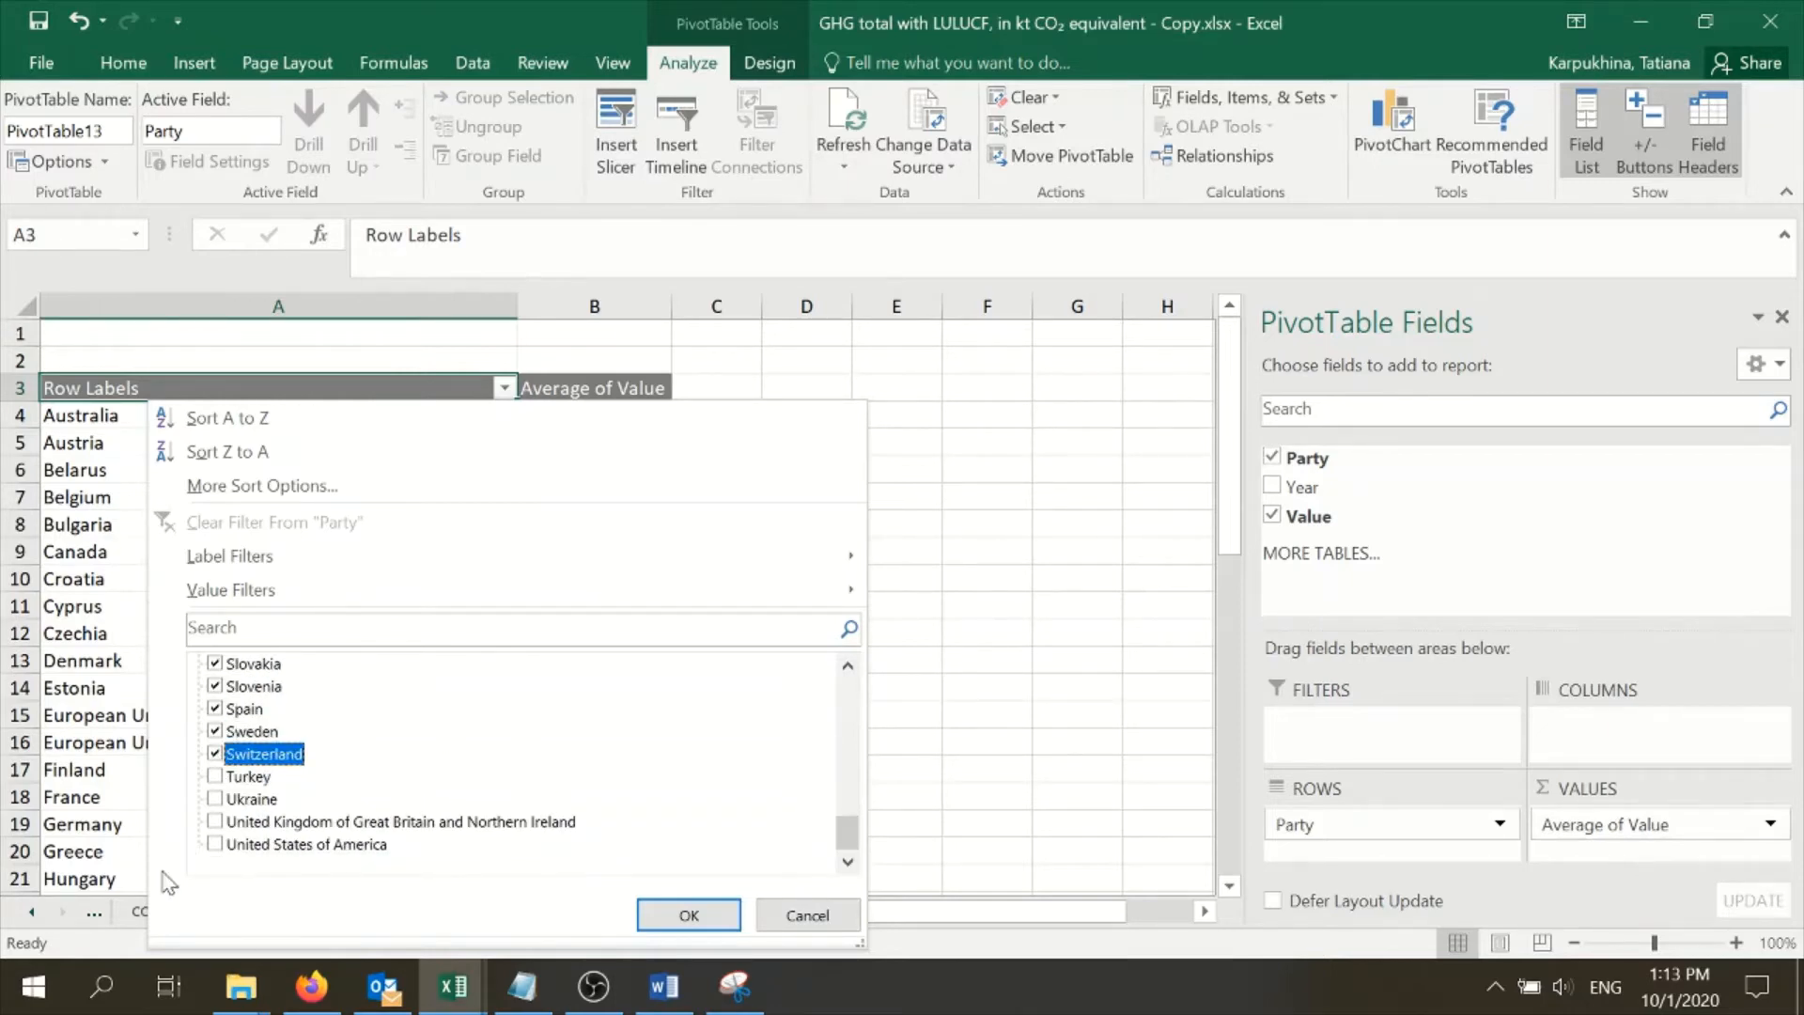
{"action": "left_click", "coordinate": [215, 823]}
{"action": "left_click", "coordinate": [691, 915]}
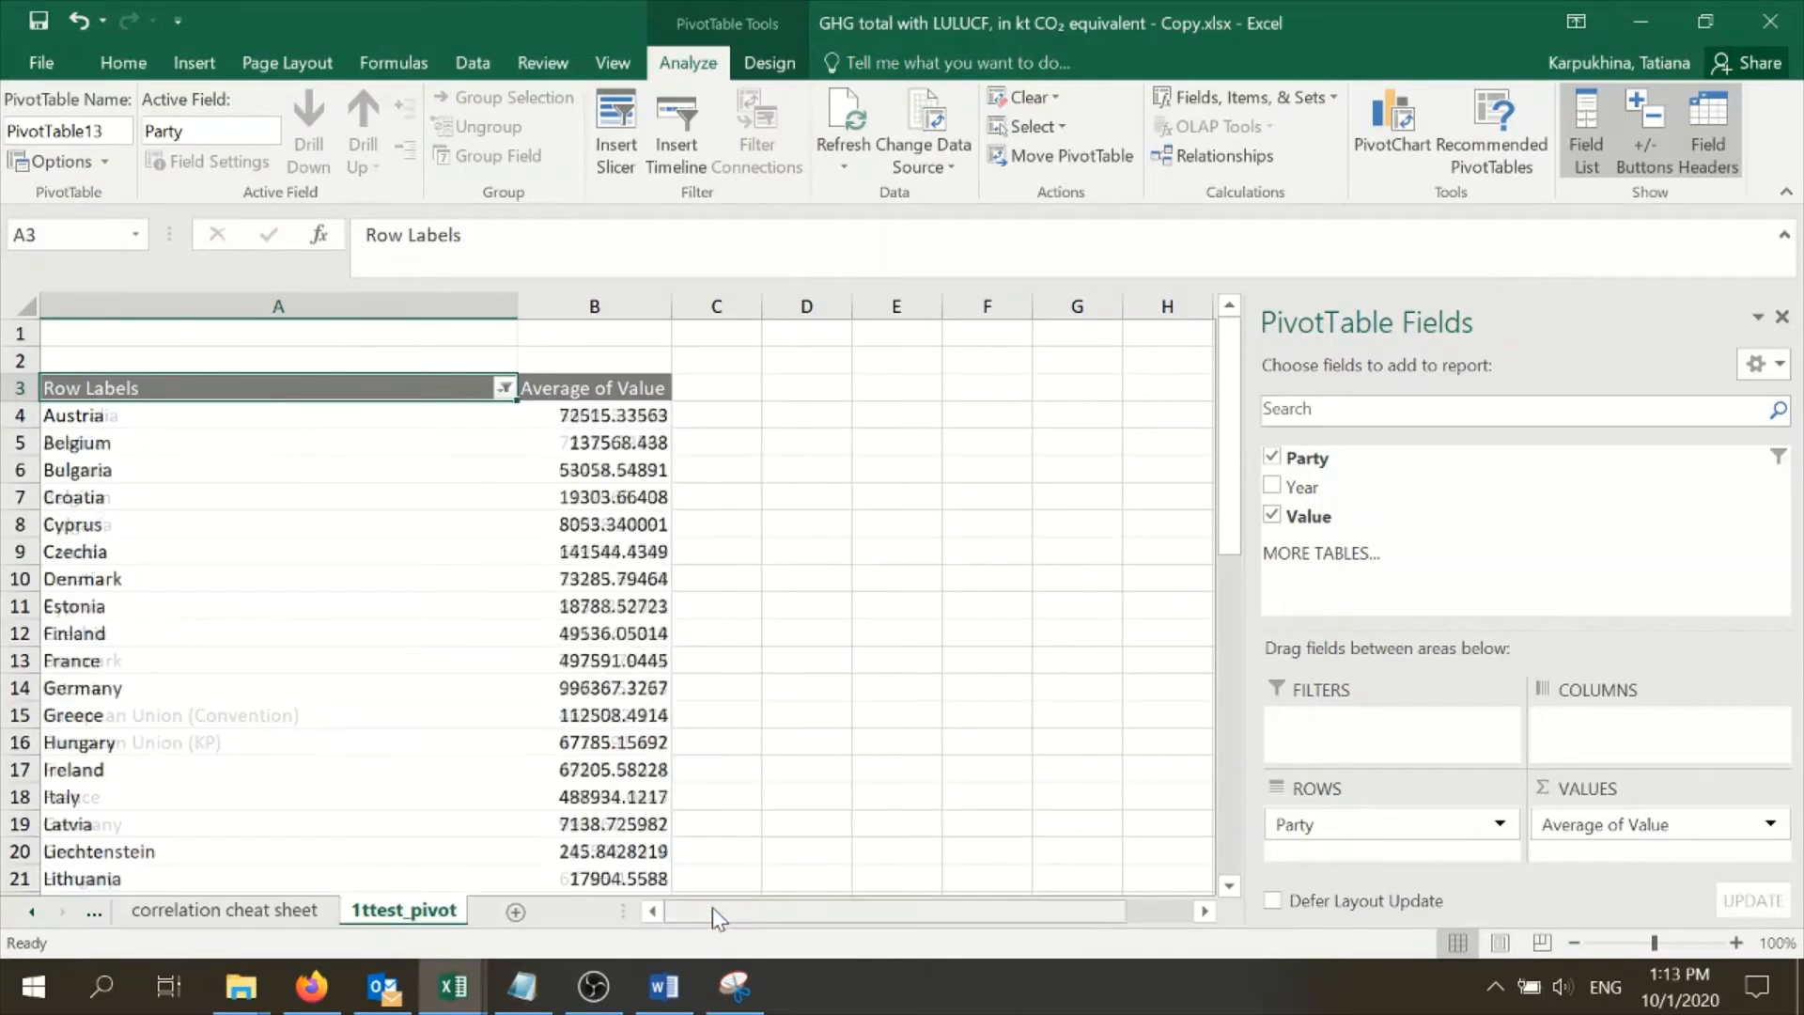
Step: Examine the filtered averages down to the Grand Total and select all country labels from the United Kingdom up to Austria to count them
{"action": "scroll", "coordinate": [704, 560], "scroll_direction": "down", "scroll_amount": 14}
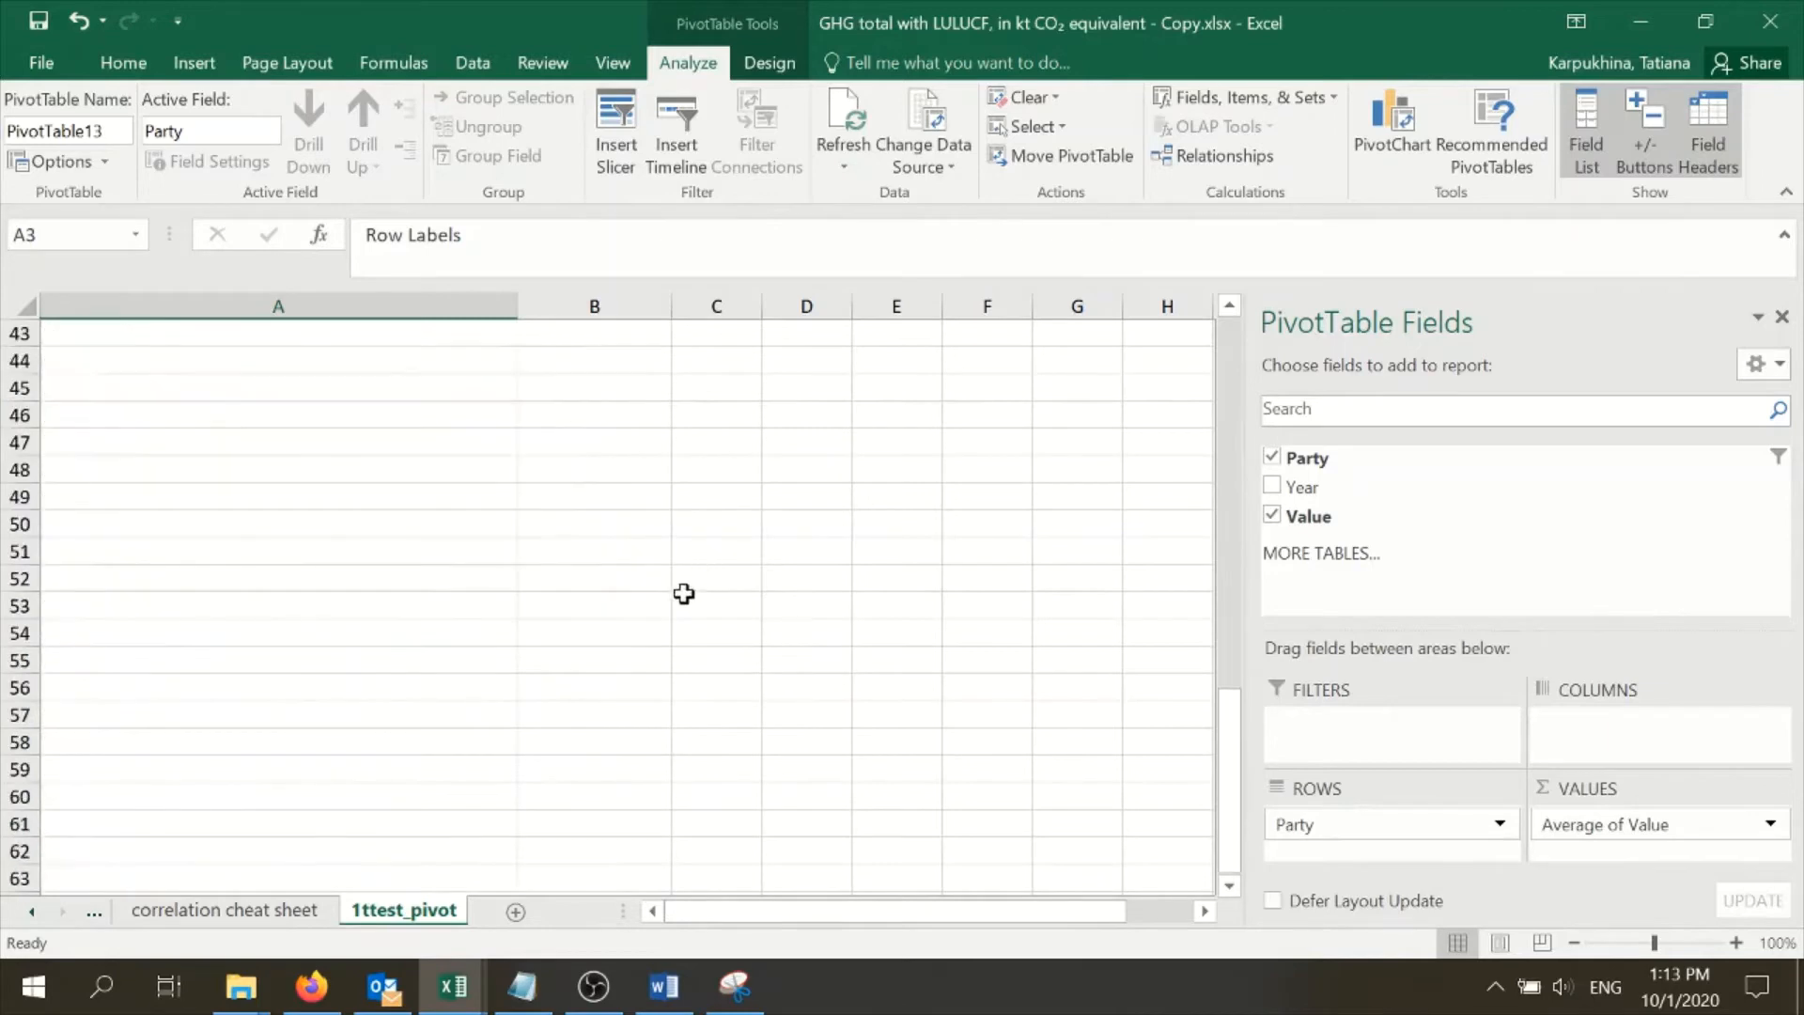
{"action": "scroll", "coordinate": [685, 588], "scroll_direction": "up", "scroll_amount": 14}
{"action": "scroll", "coordinate": [673, 584], "scroll_direction": "down", "scroll_amount": 9}
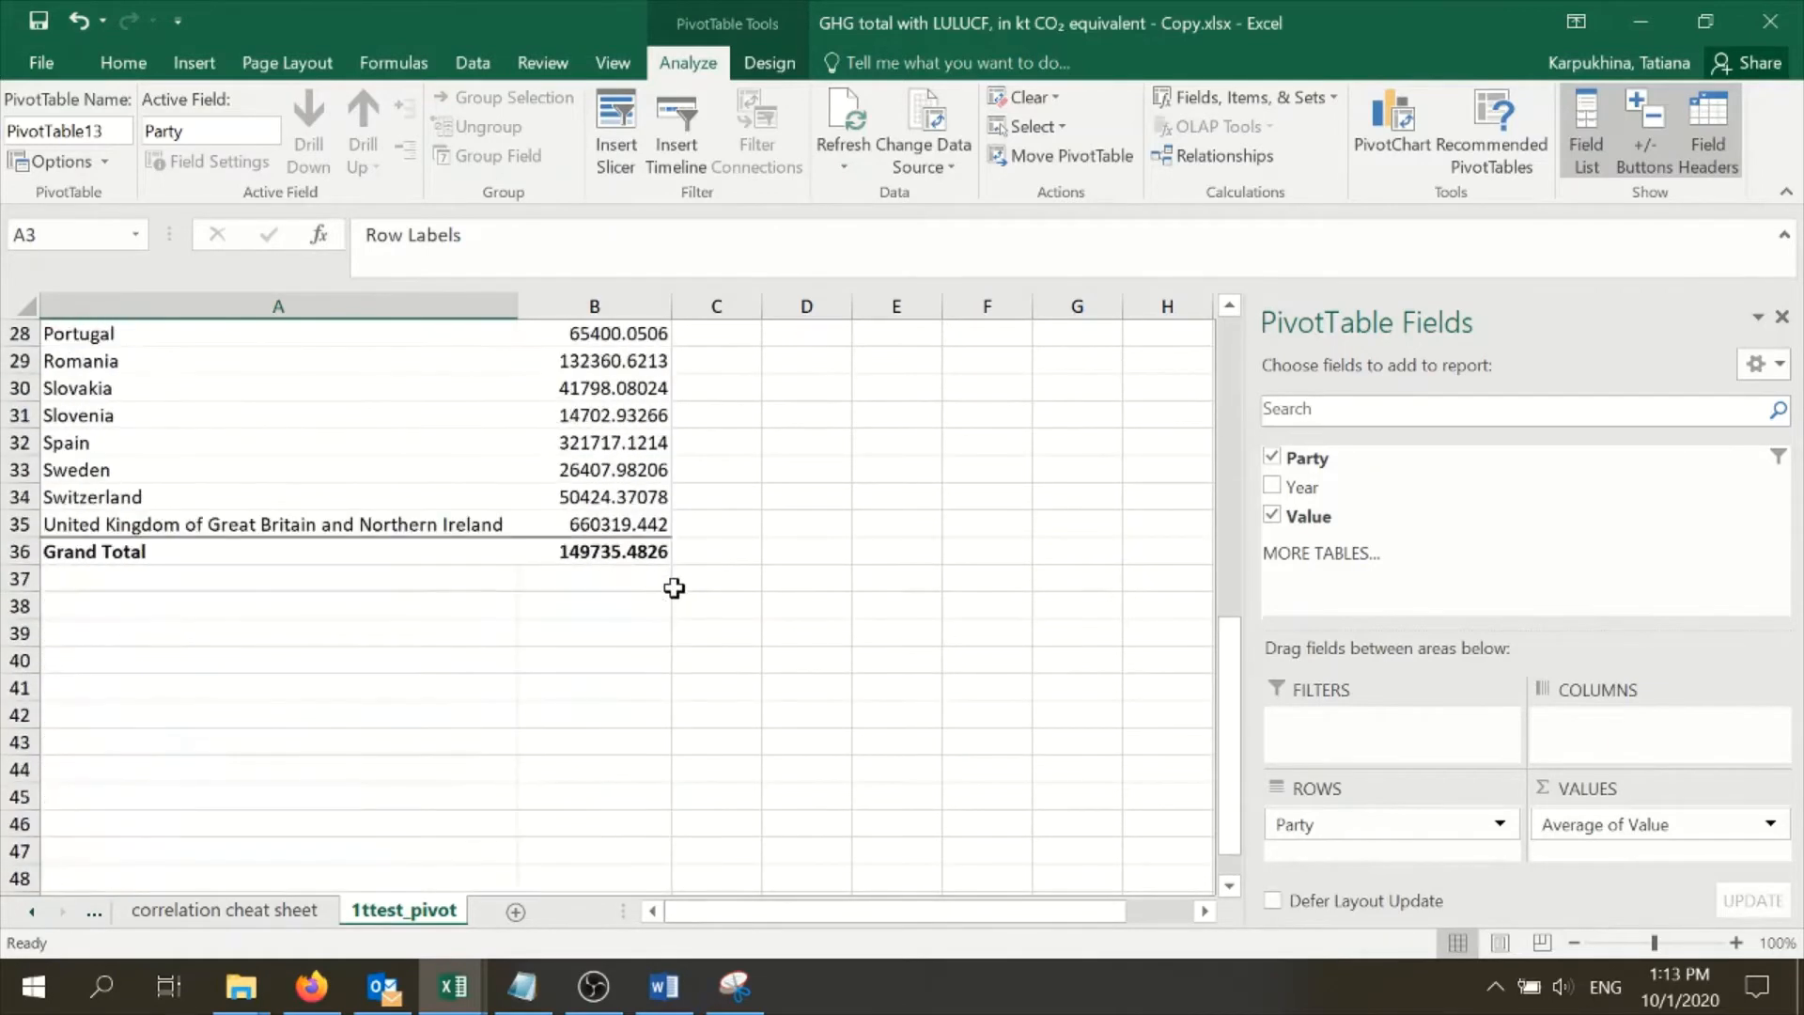
{"action": "left_click", "coordinate": [604, 556]}
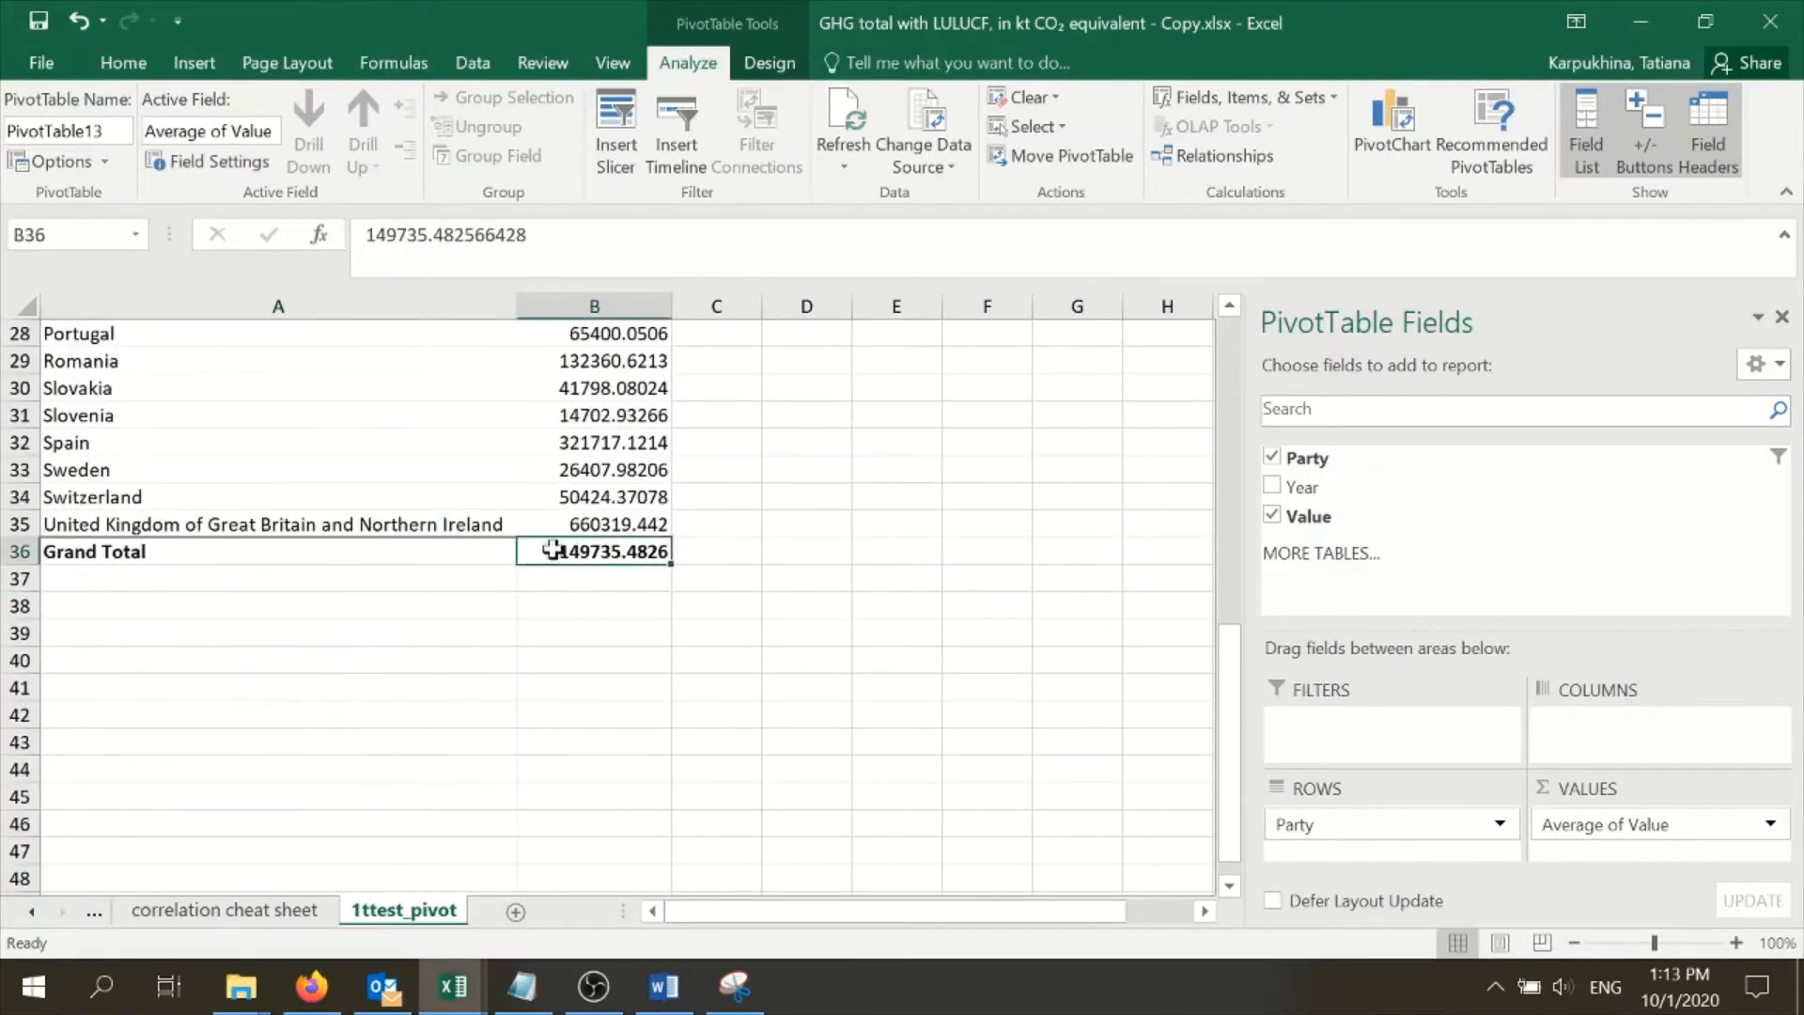
{"action": "scroll", "coordinate": [591, 575], "scroll_direction": "up", "scroll_amount": 2}
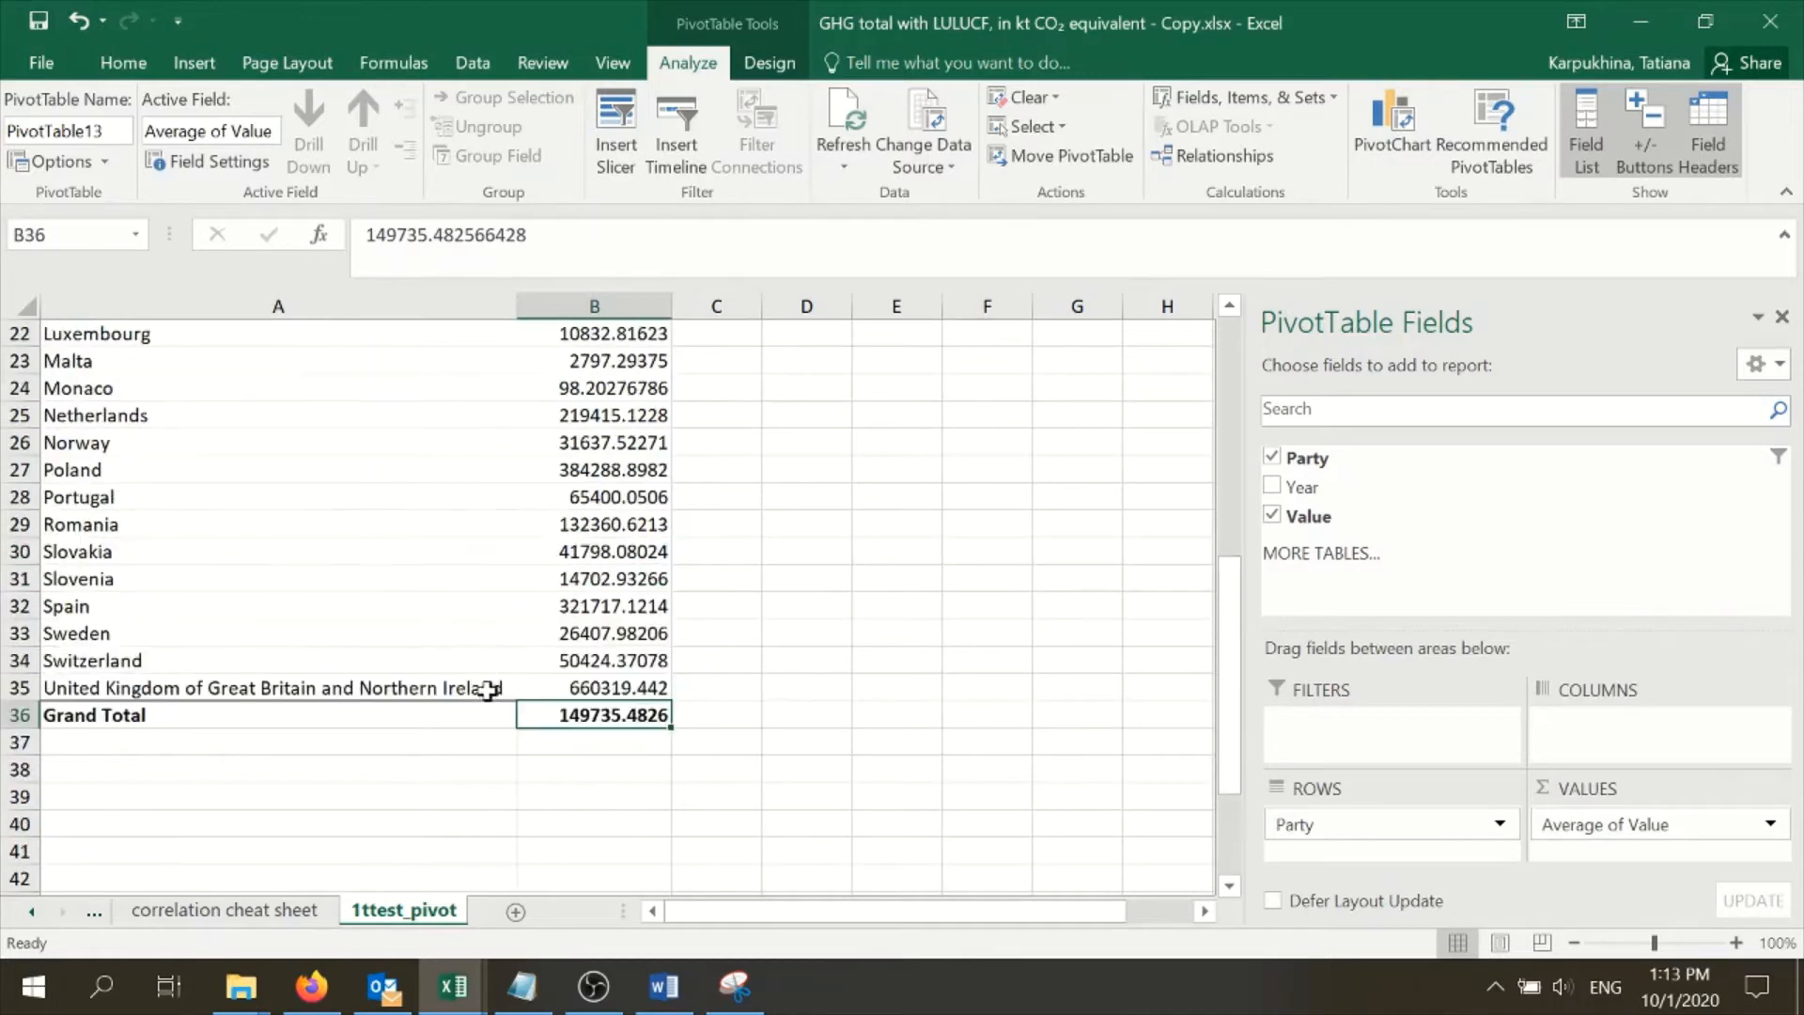
{"action": "left_click_drag", "start_coordinate": [488, 690], "coordinate": [354, 357]}
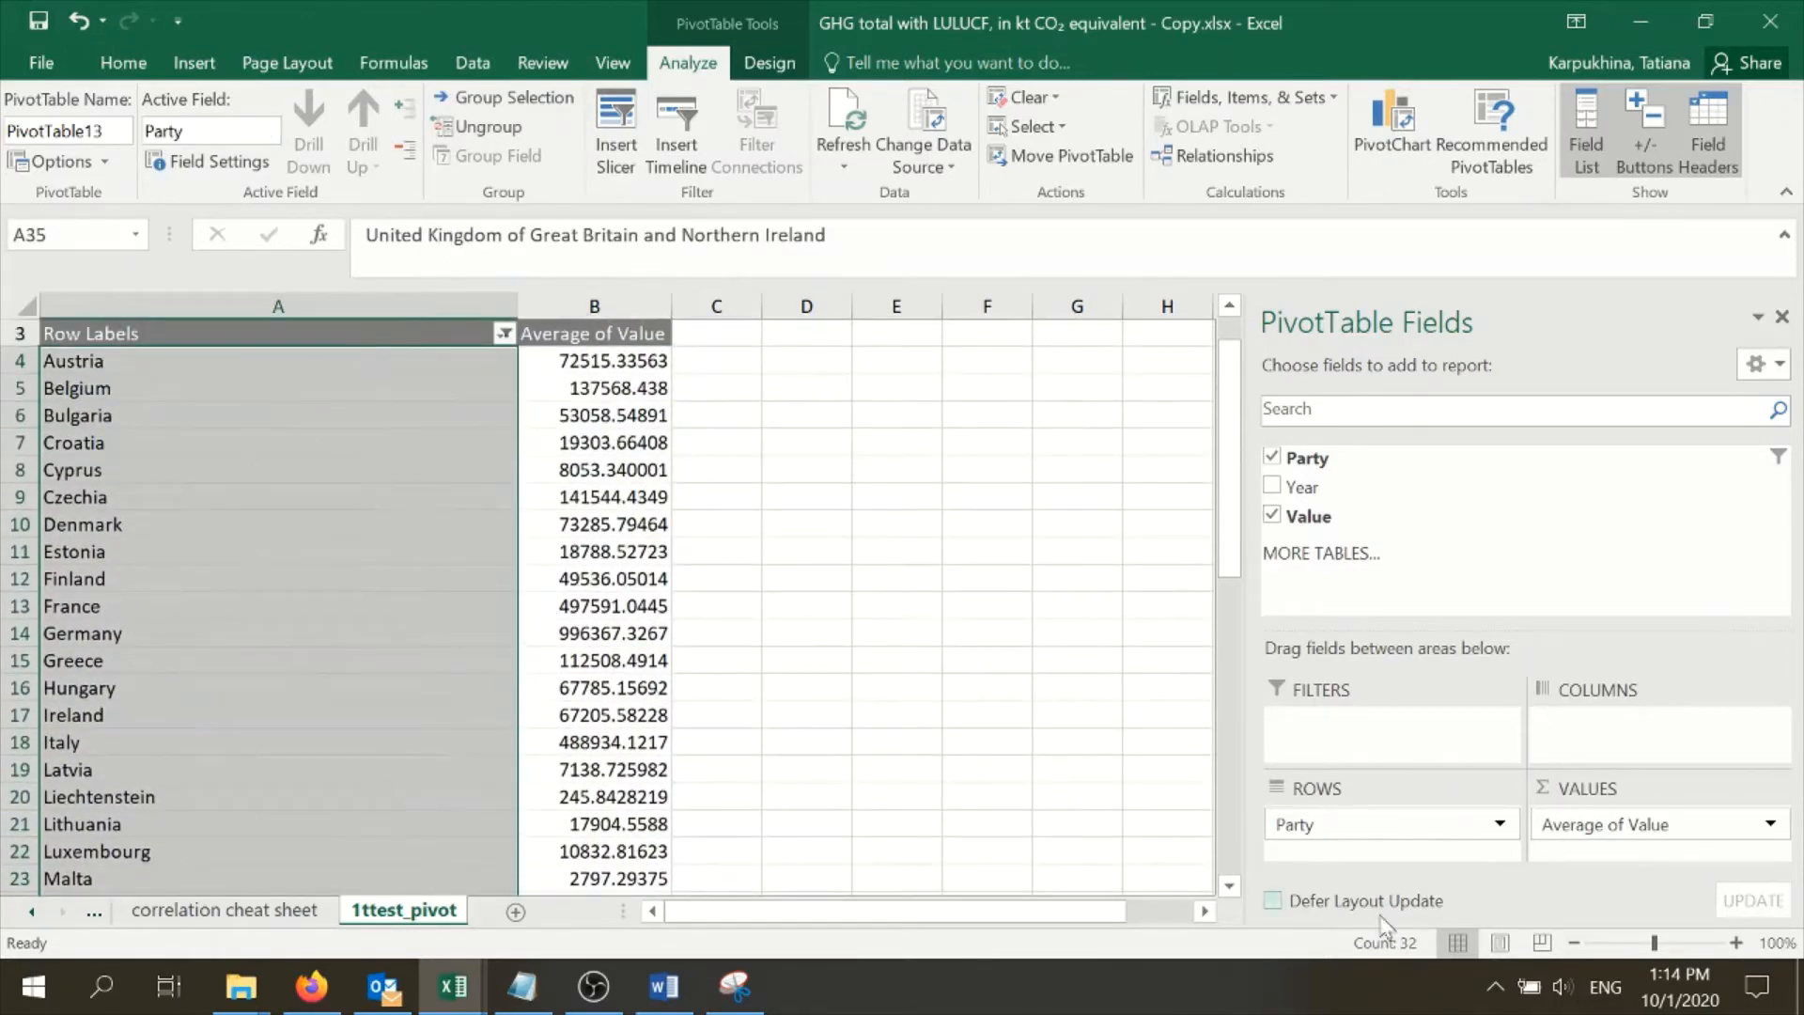
{"action": "scroll", "coordinate": [478, 617], "scroll_direction": "down", "scroll_amount": 3}
{"action": "scroll", "coordinate": [477, 617], "scroll_direction": "down", "scroll_amount": 4}
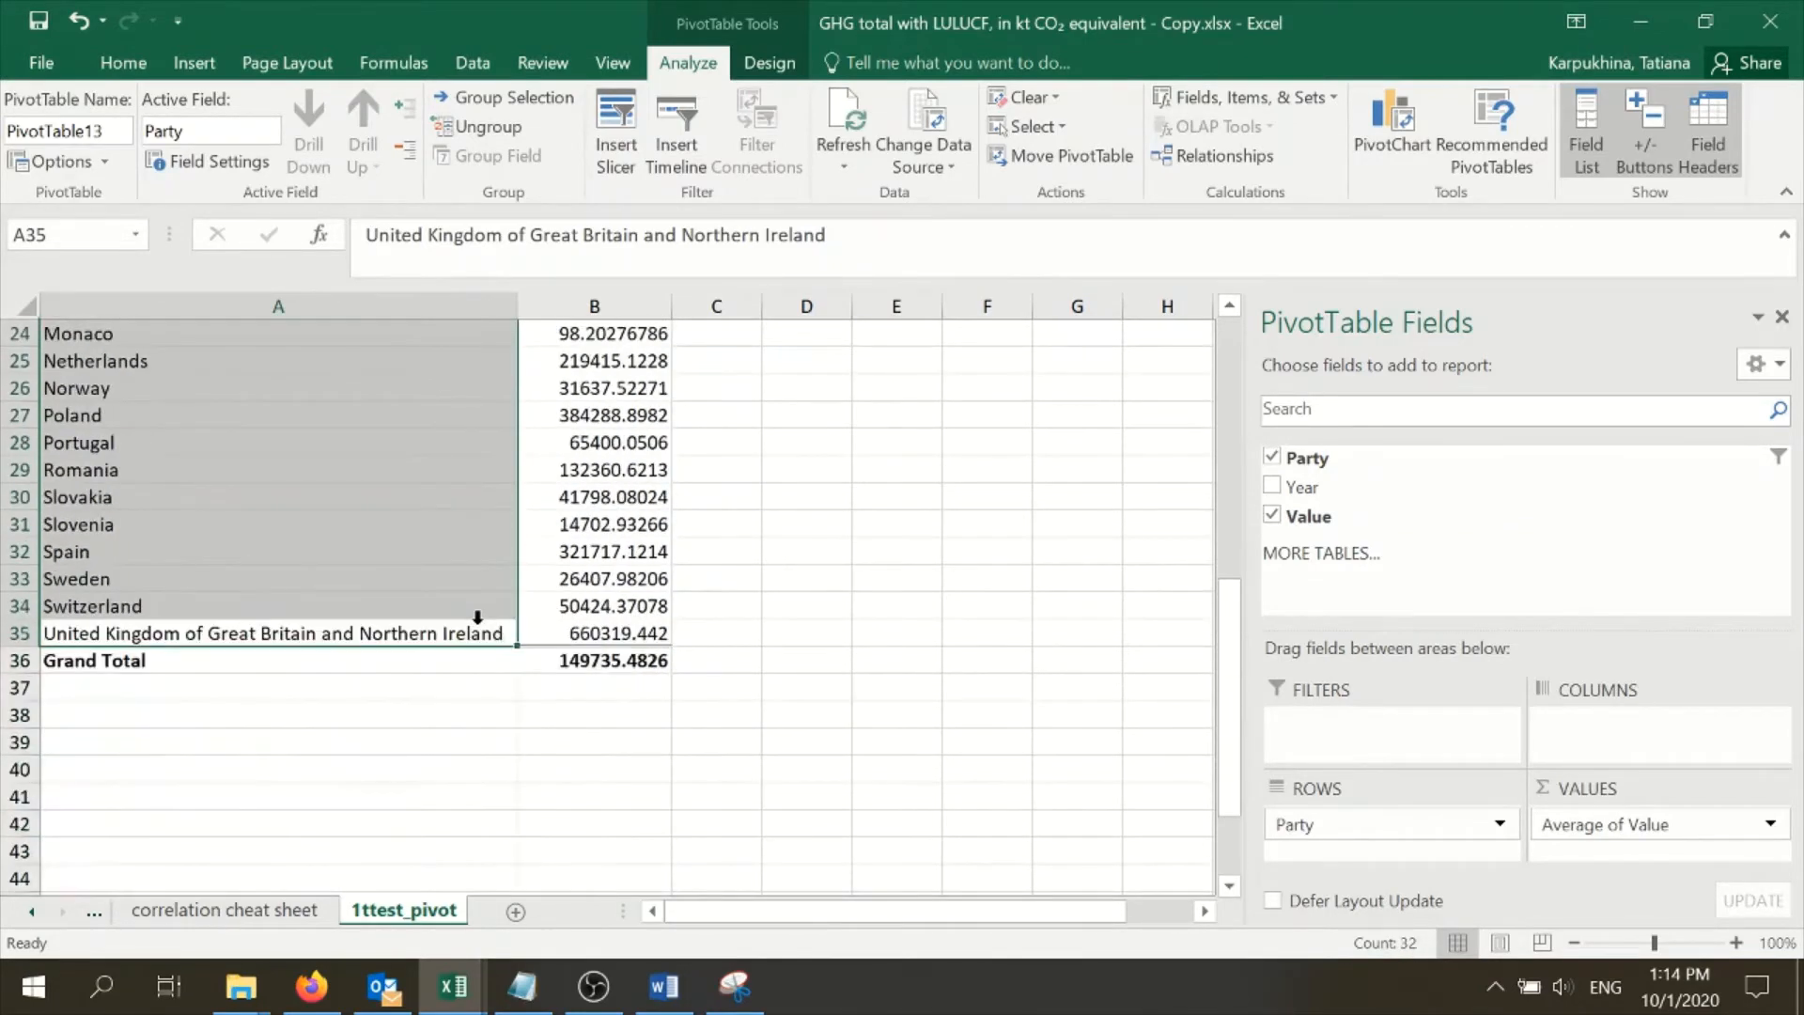
{"action": "scroll", "coordinate": [478, 617], "scroll_direction": "up", "scroll_amount": 1}
{"action": "scroll", "coordinate": [718, 673], "scroll_direction": "up", "scroll_amount": 7}
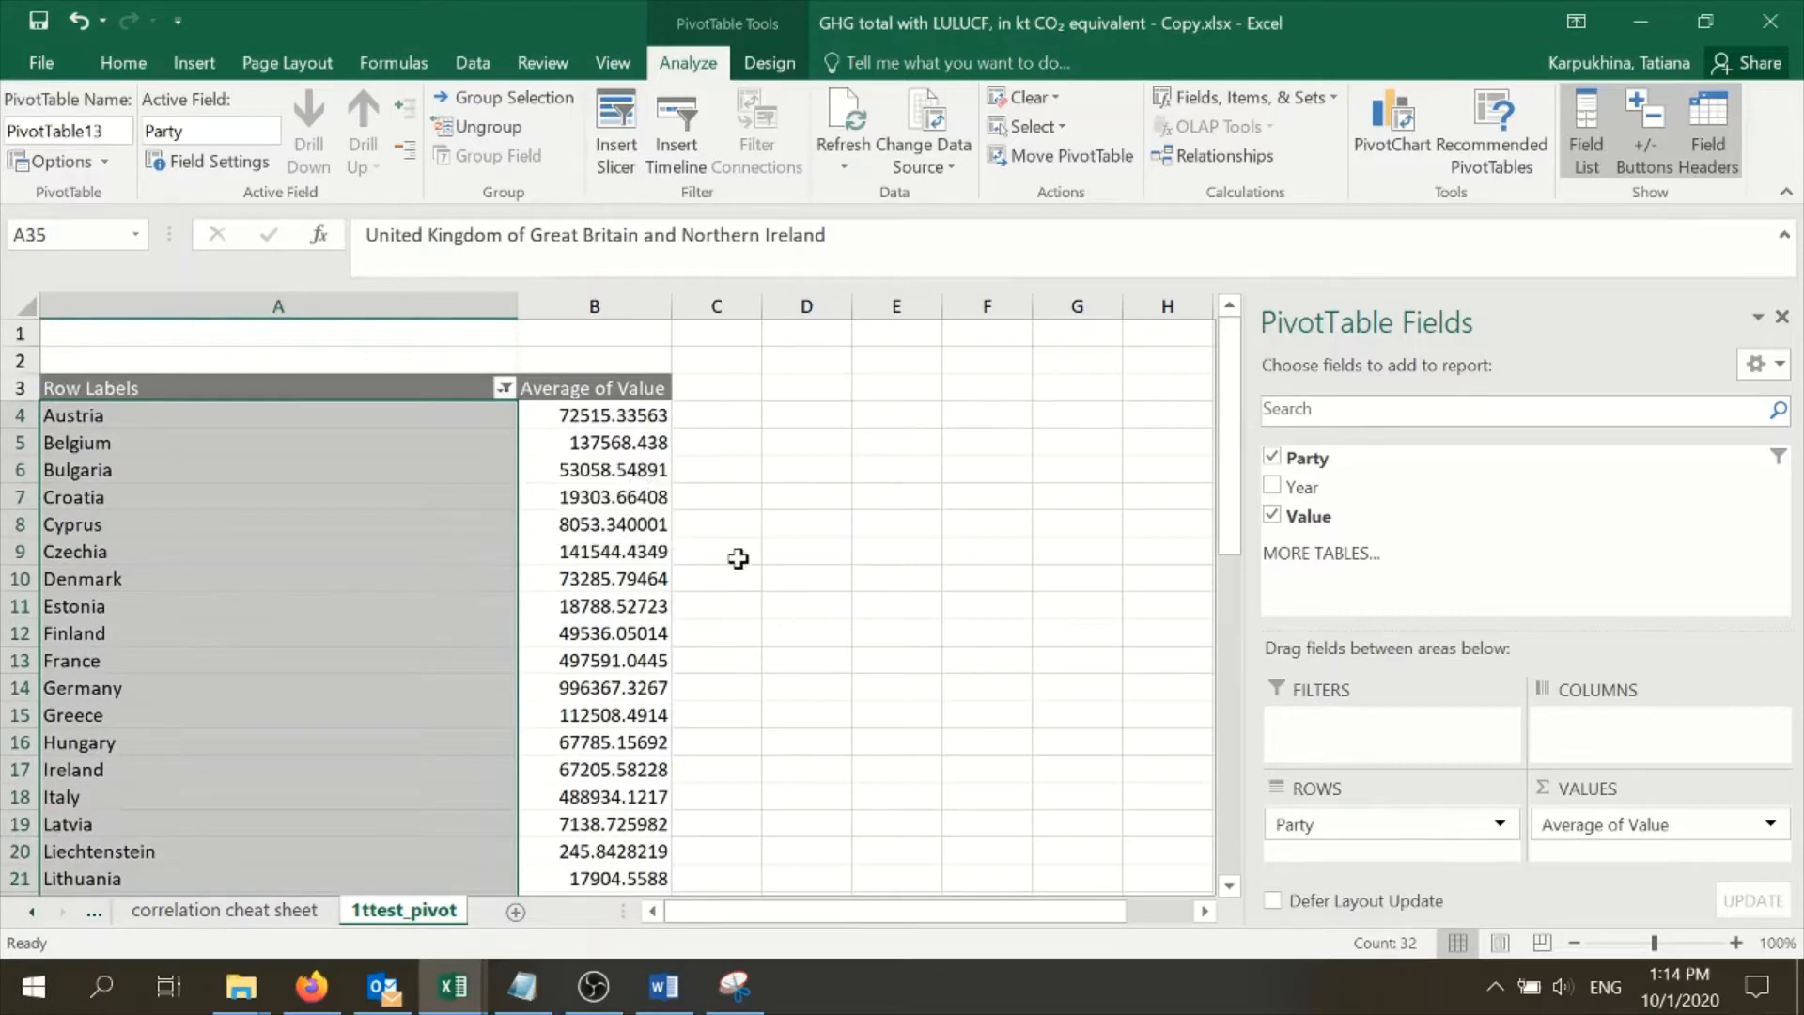
{"action": "scroll", "coordinate": [678, 554], "scroll_direction": "down", "scroll_amount": 13}
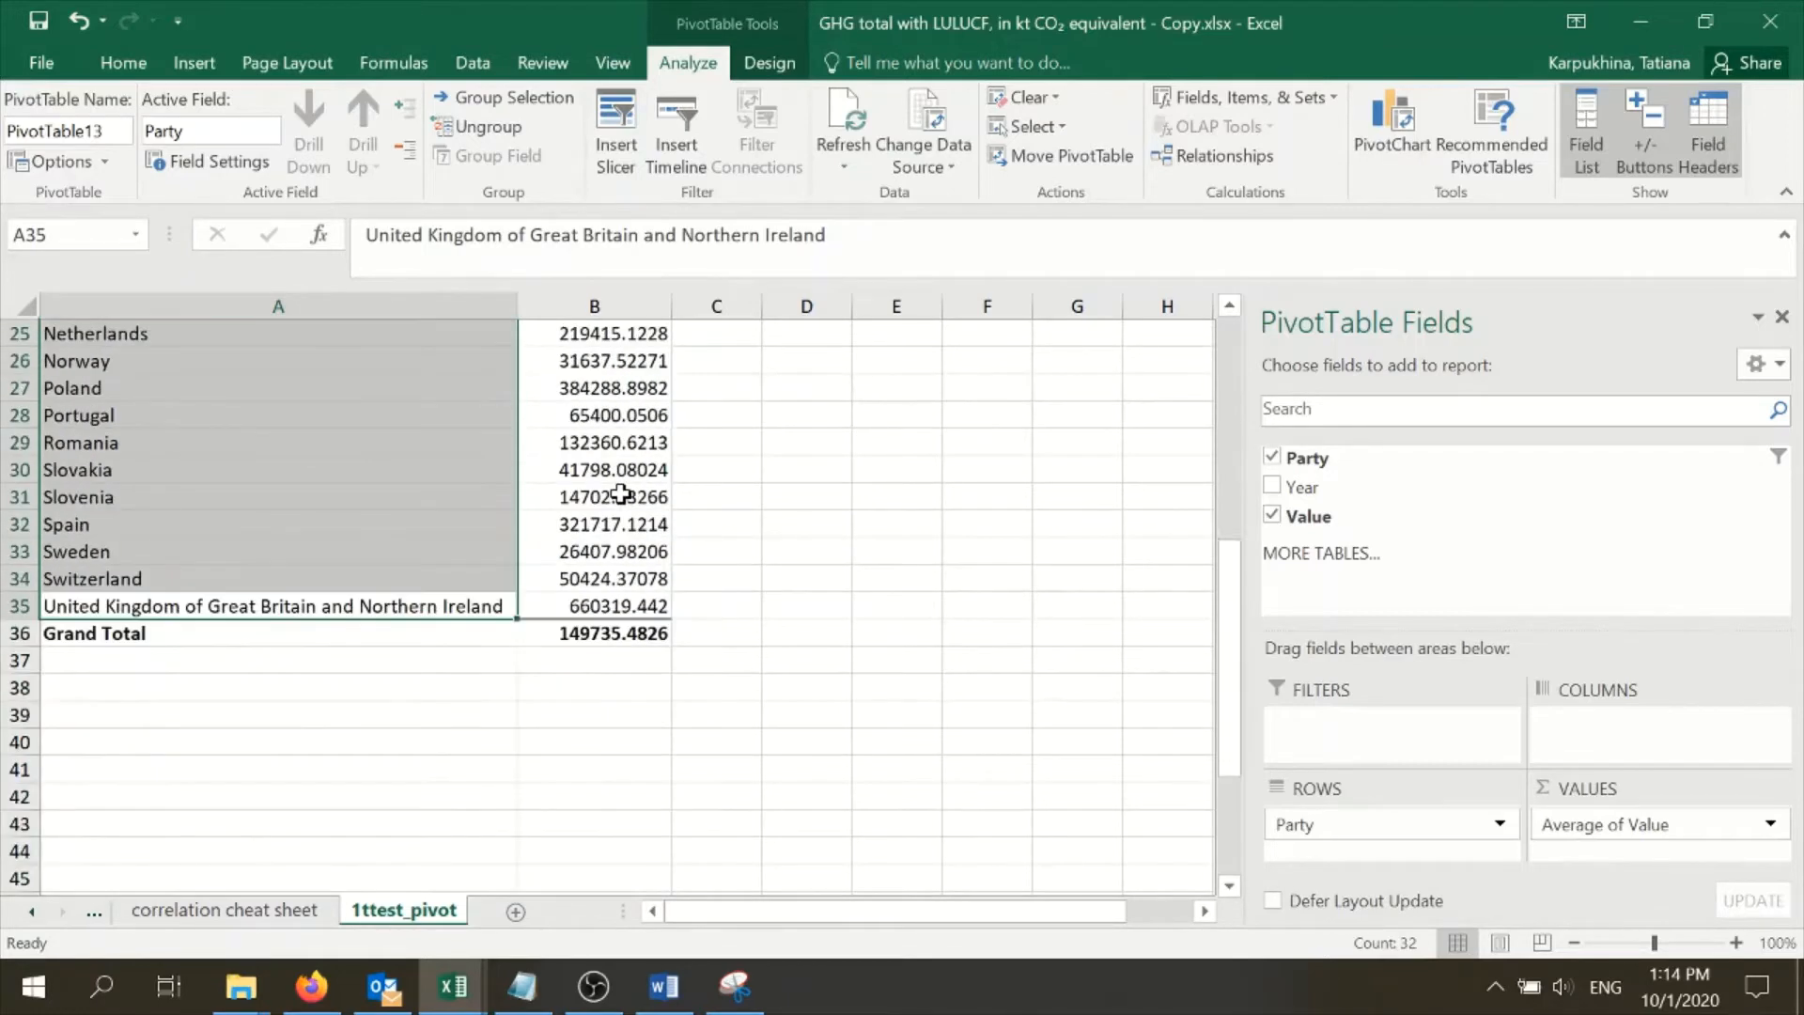
{"action": "scroll", "coordinate": [572, 714], "scroll_direction": "up", "scroll_amount": 5}
Step: Copy the Grand Total average into cell D1 and widen column D to fit the value
{"action": "left_click", "coordinate": [606, 634]}
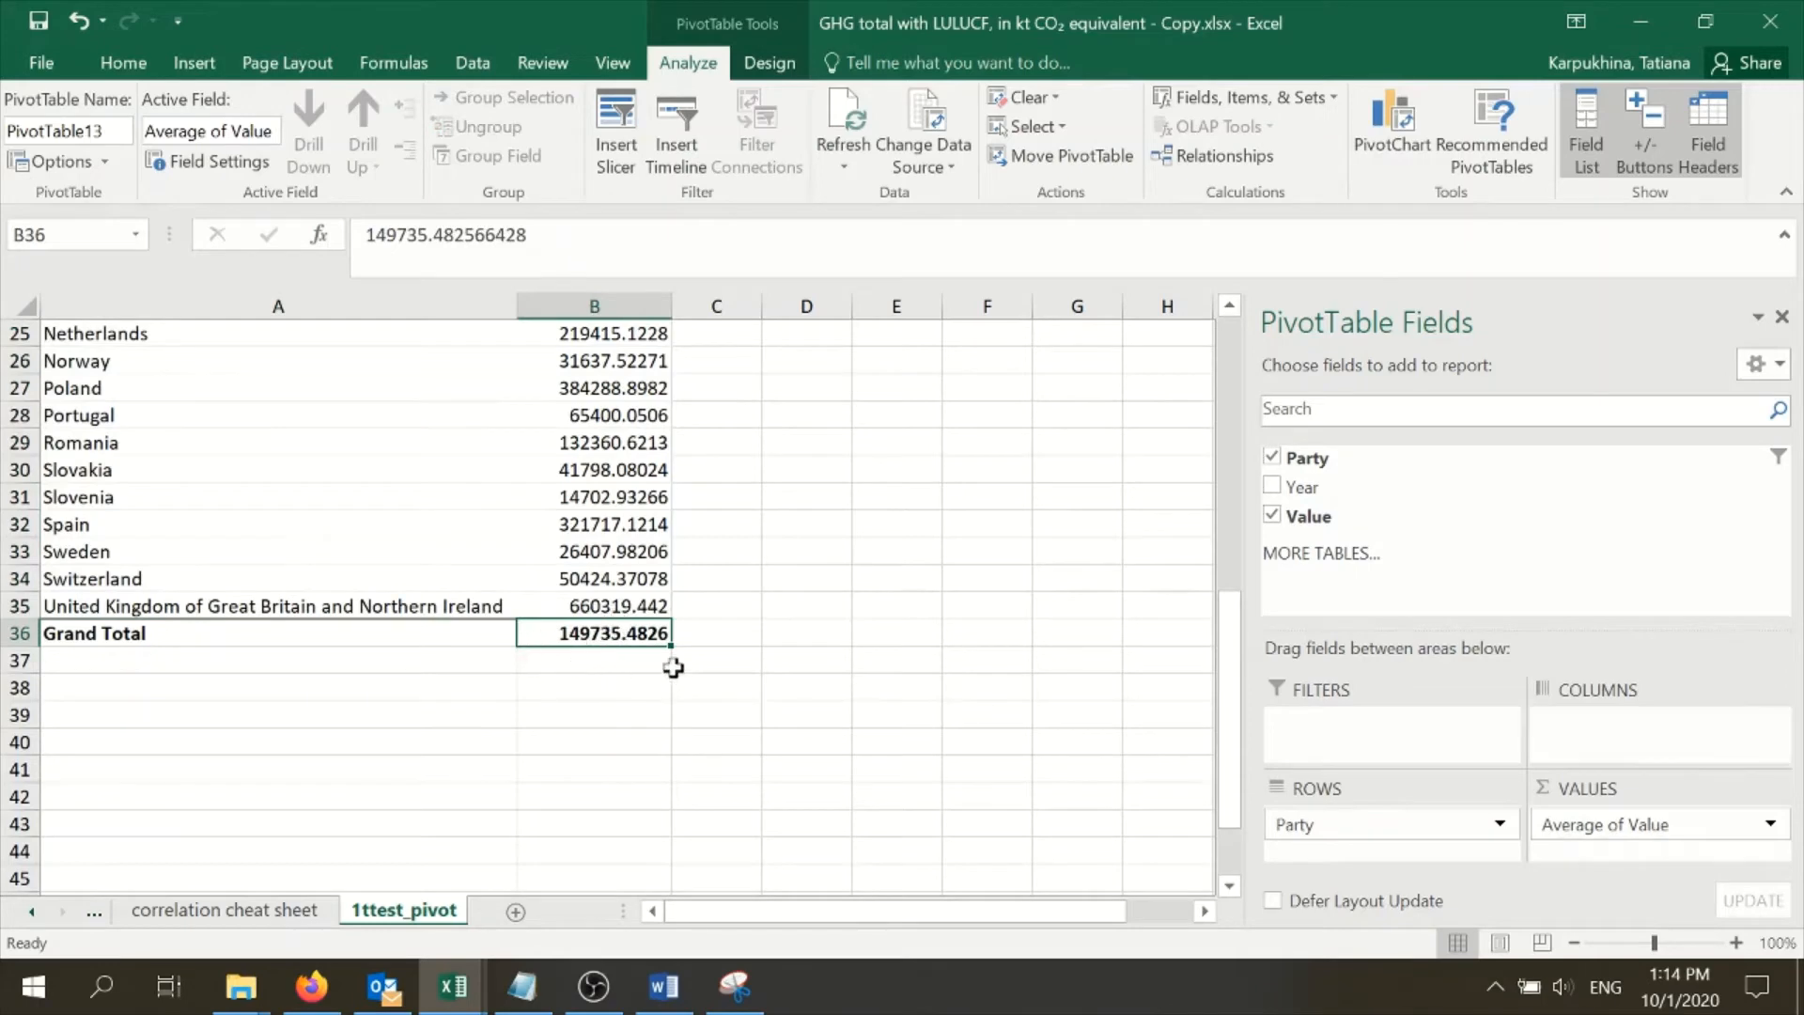
{"action": "key", "text": "ctrl+c"}
{"action": "scroll", "coordinate": [808, 703], "scroll_direction": "up", "scroll_amount": 8}
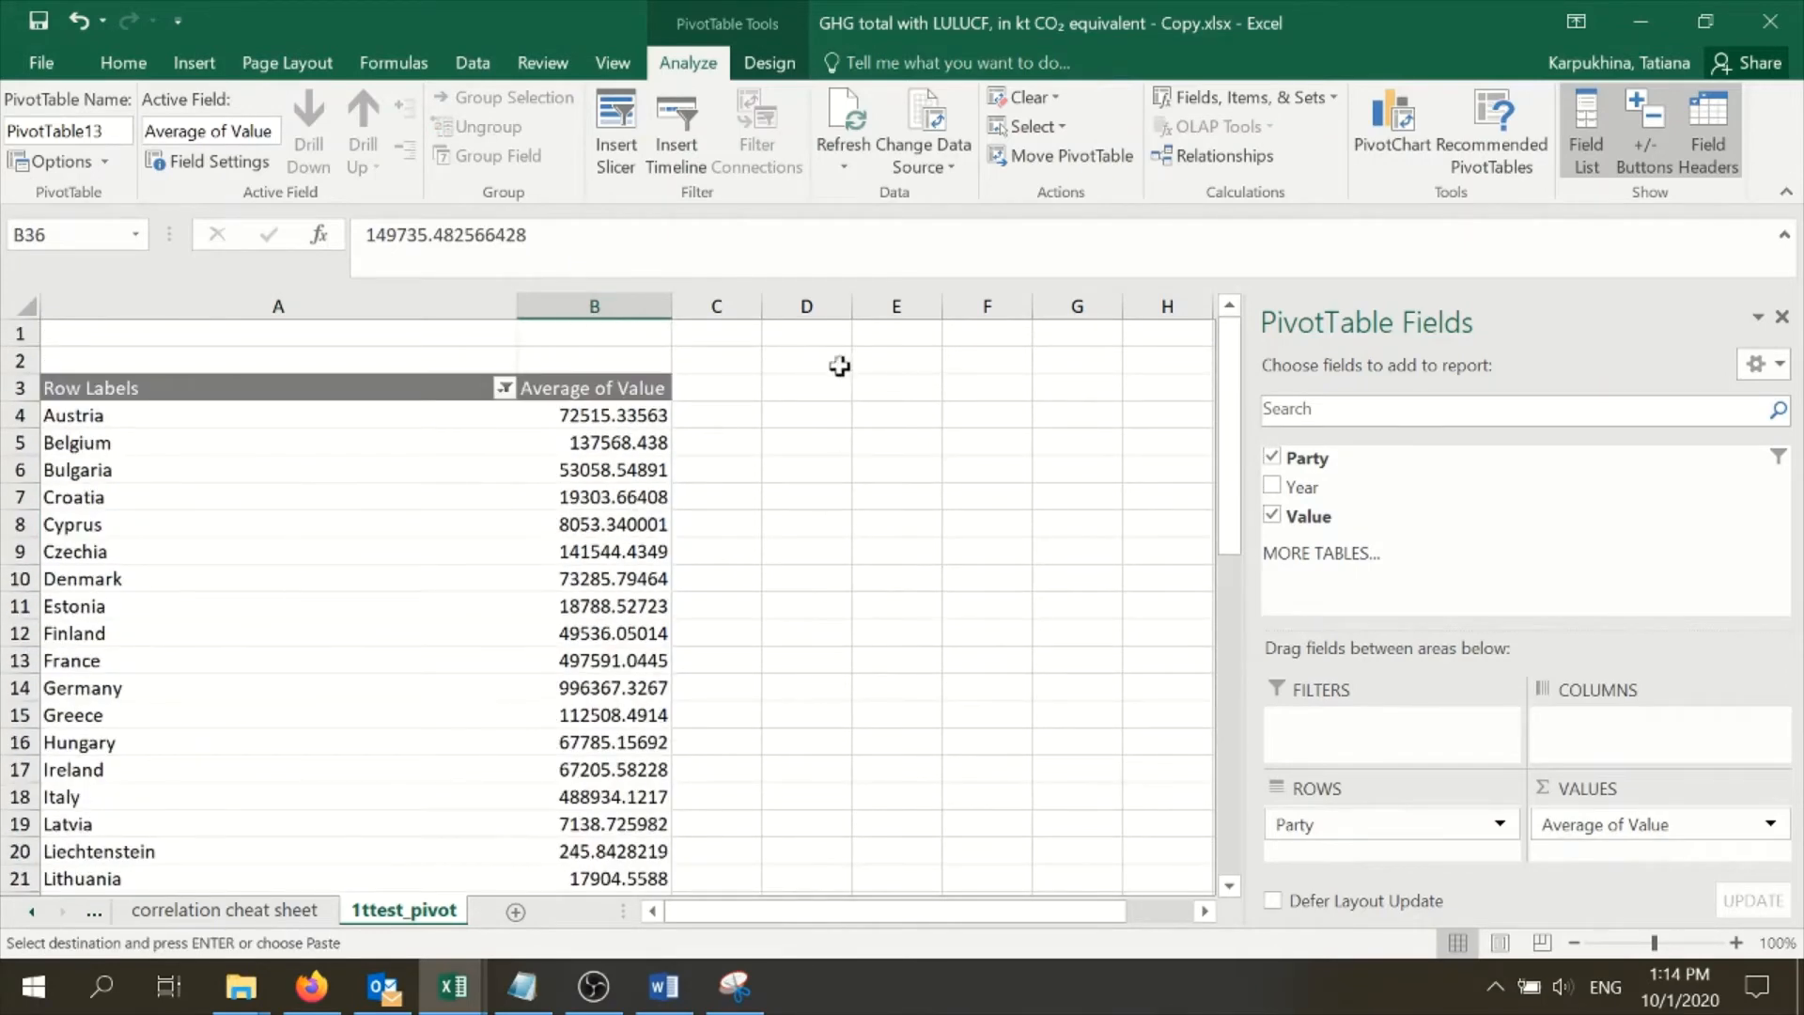
{"action": "left_click", "coordinate": [820, 329]}
{"action": "key", "text": "ctrl+v"}
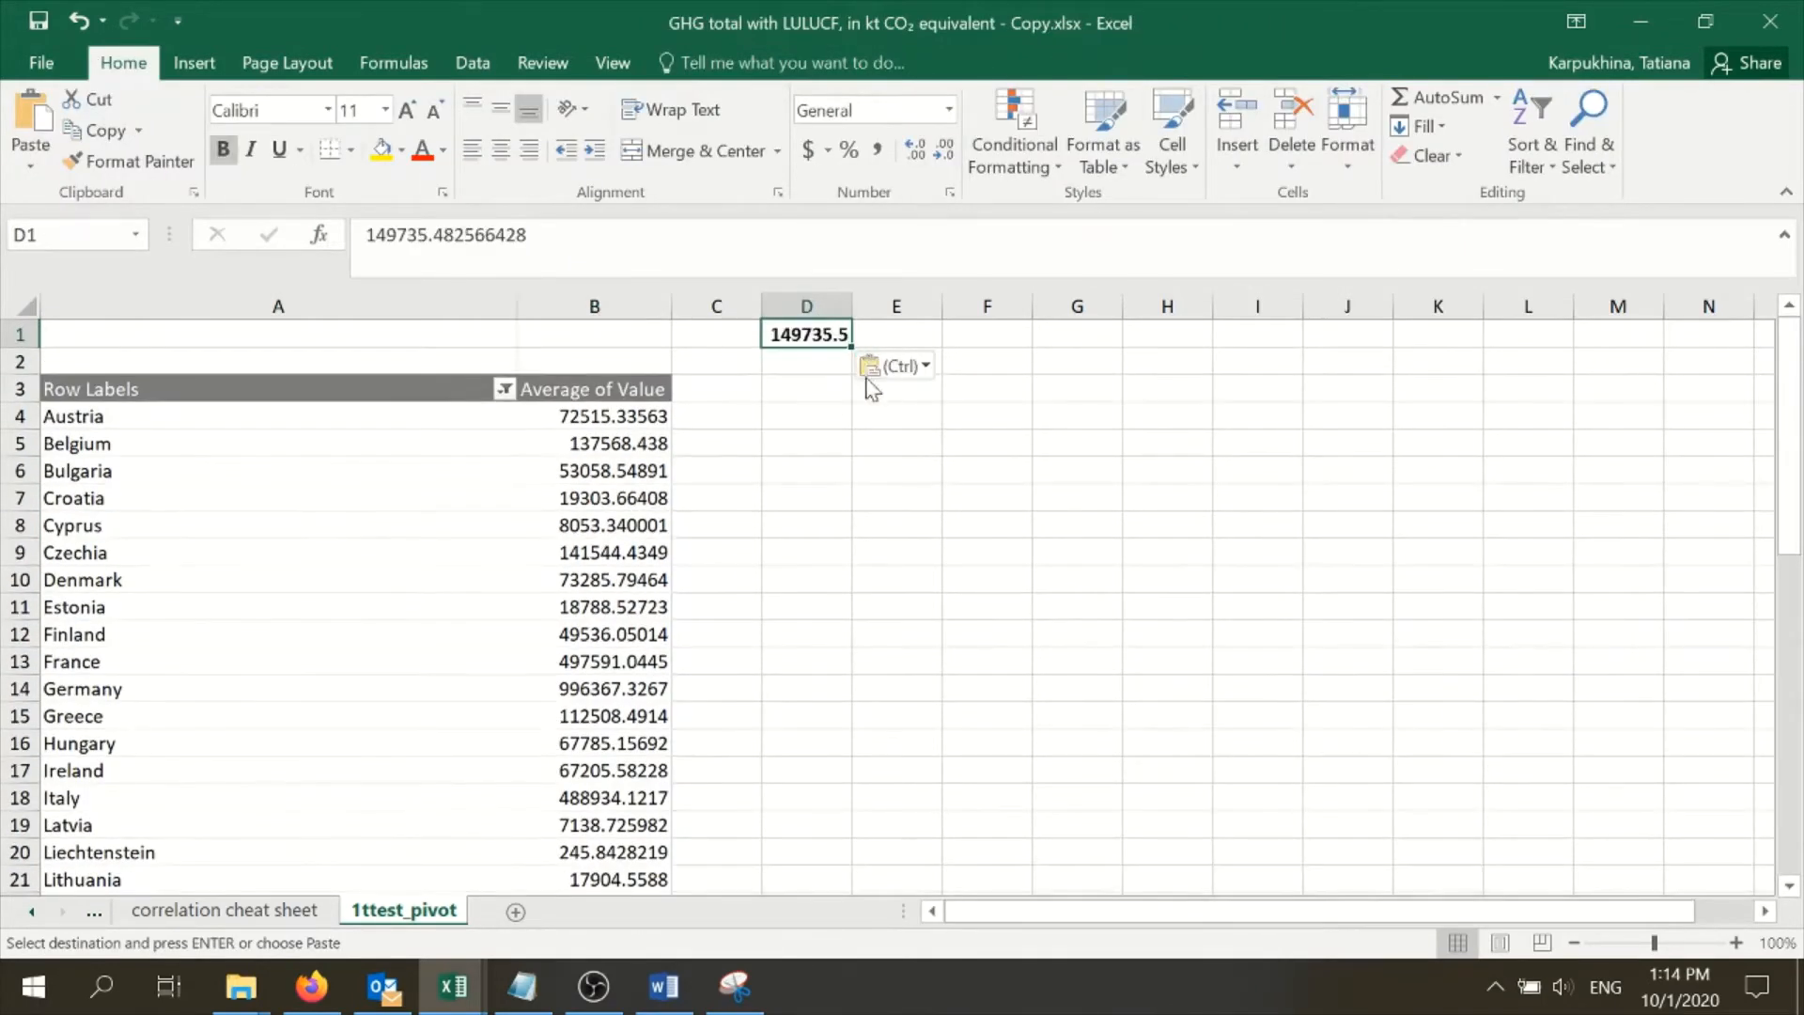
{"action": "double_click", "coordinate": [853, 310]}
{"action": "left_click", "coordinate": [926, 386]}
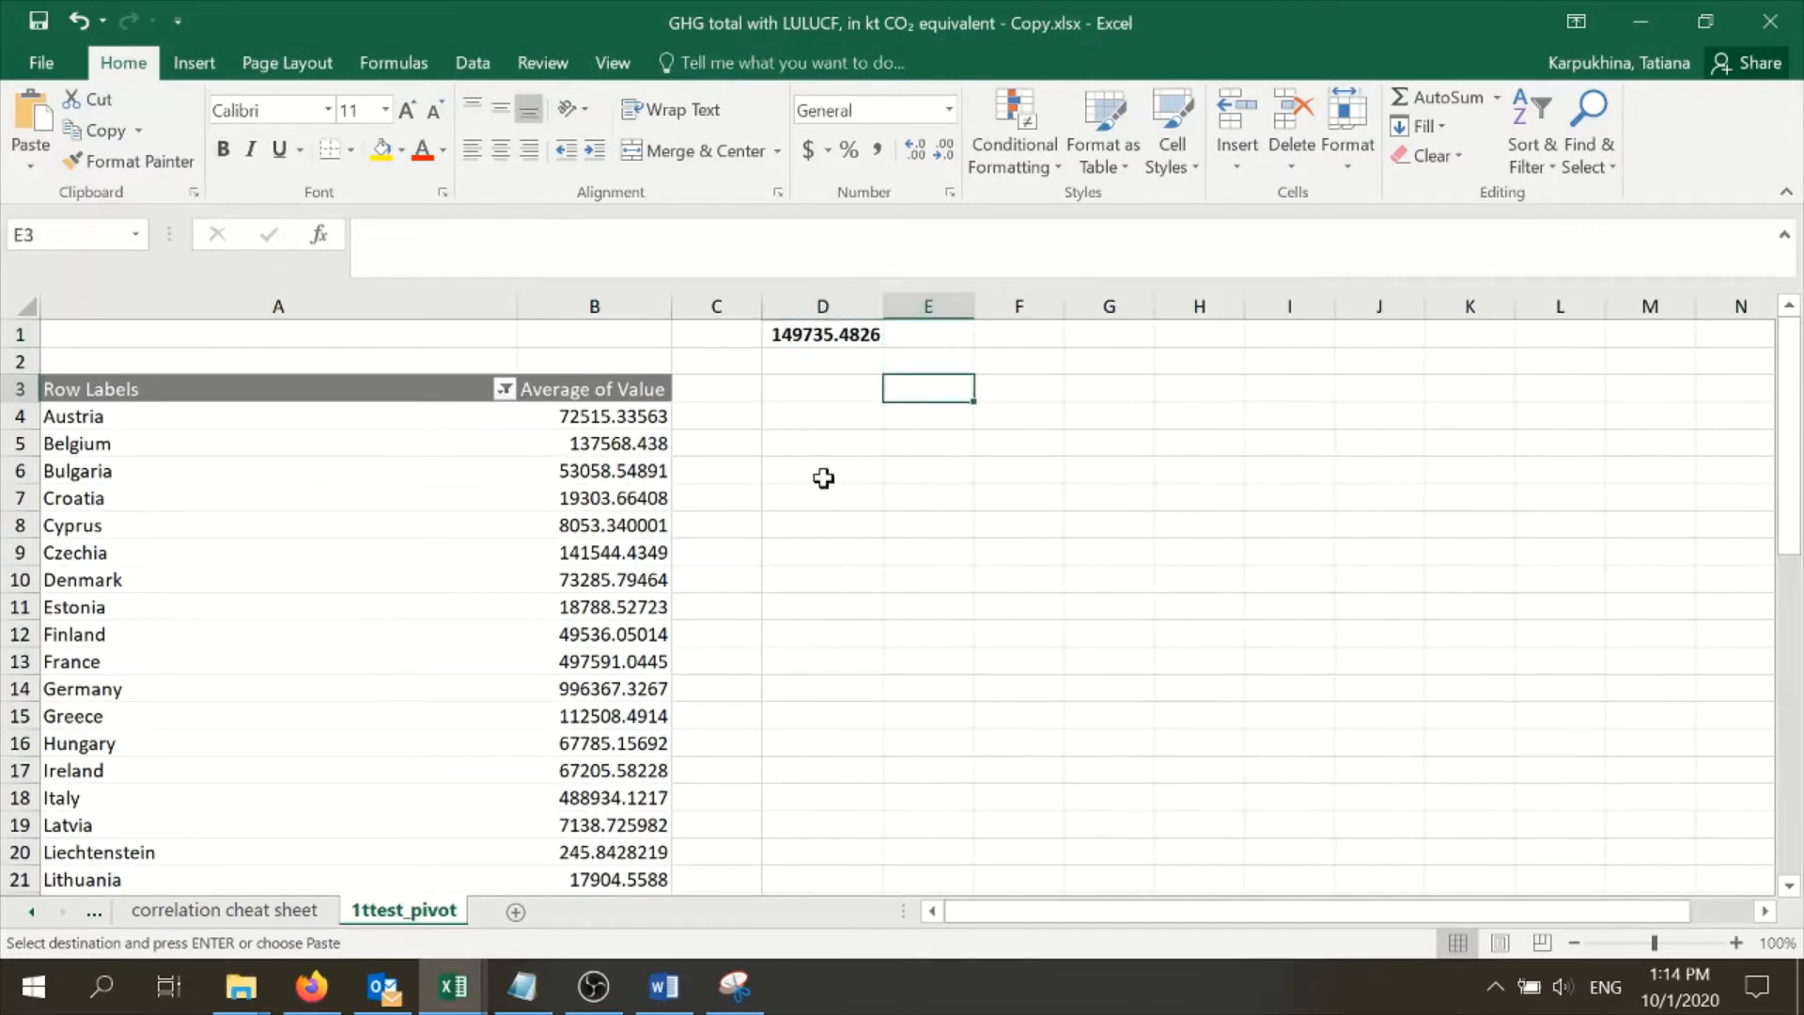
Step: Replace Party with Year in the PivotTable rows and place Party in the report filters
{"action": "left_click", "coordinate": [411, 455]}
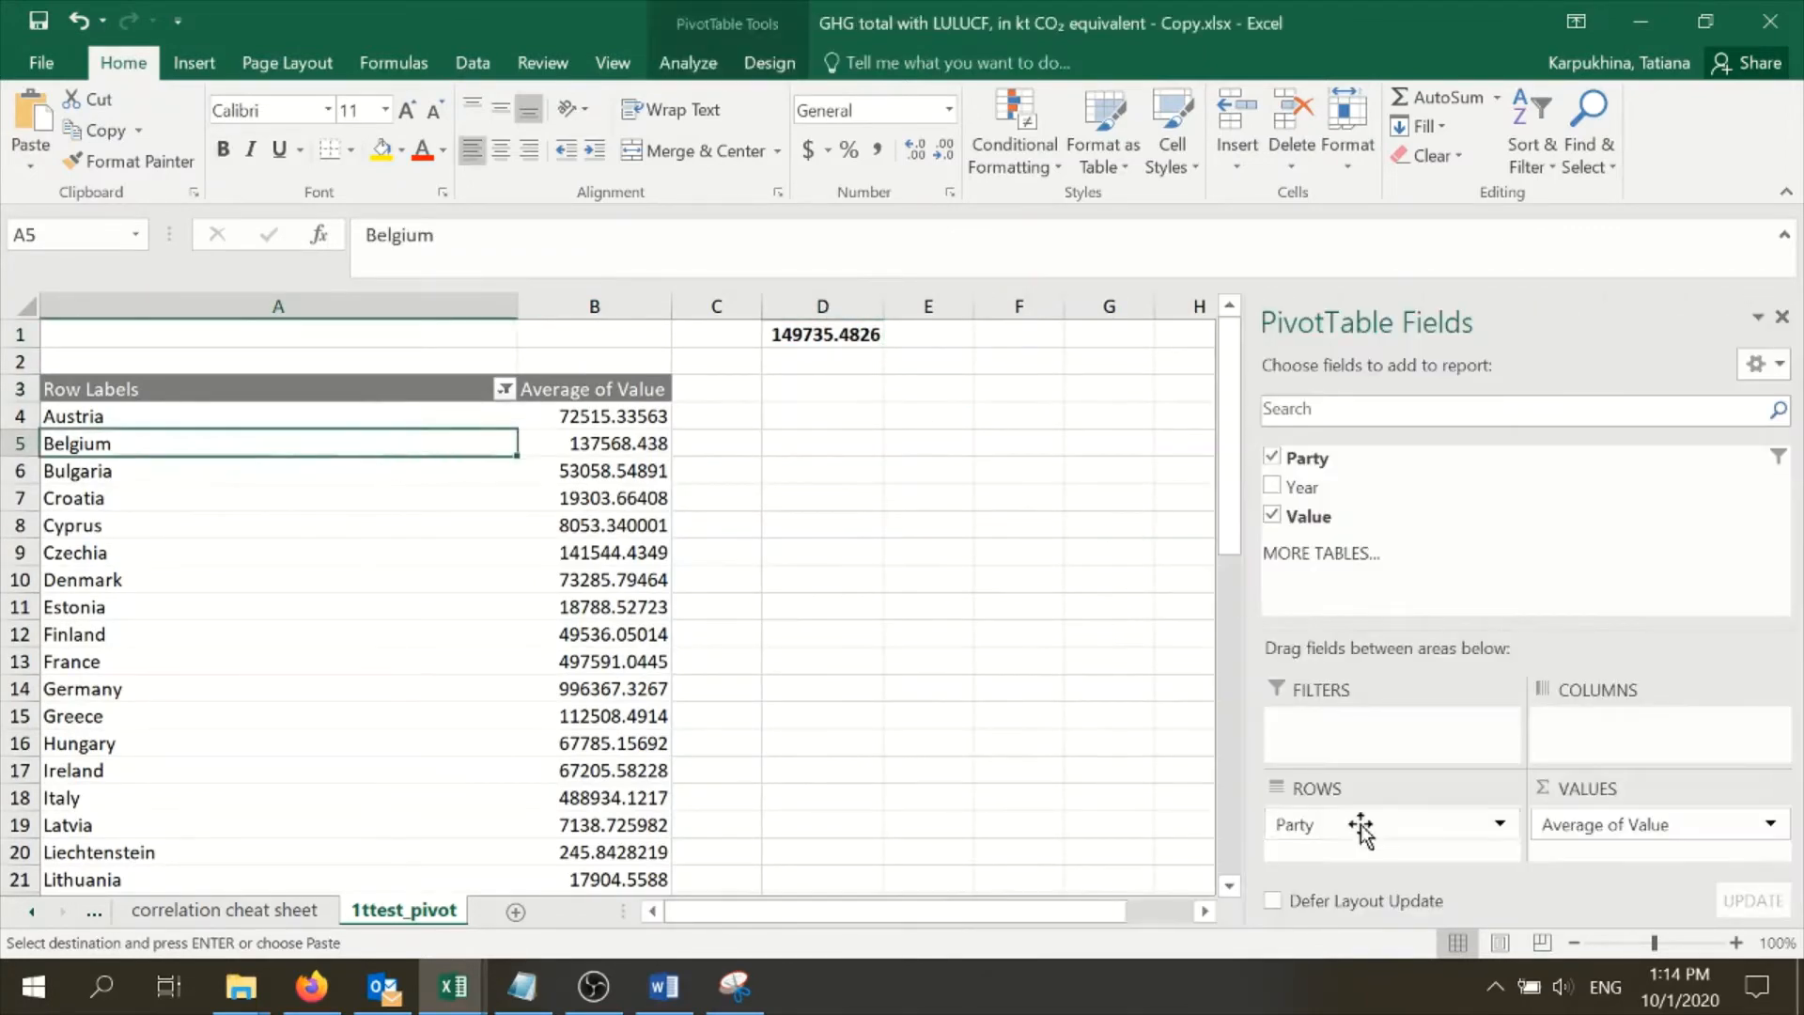
{"action": "left_click_drag", "start_coordinate": [1382, 837], "coordinate": [1432, 474]}
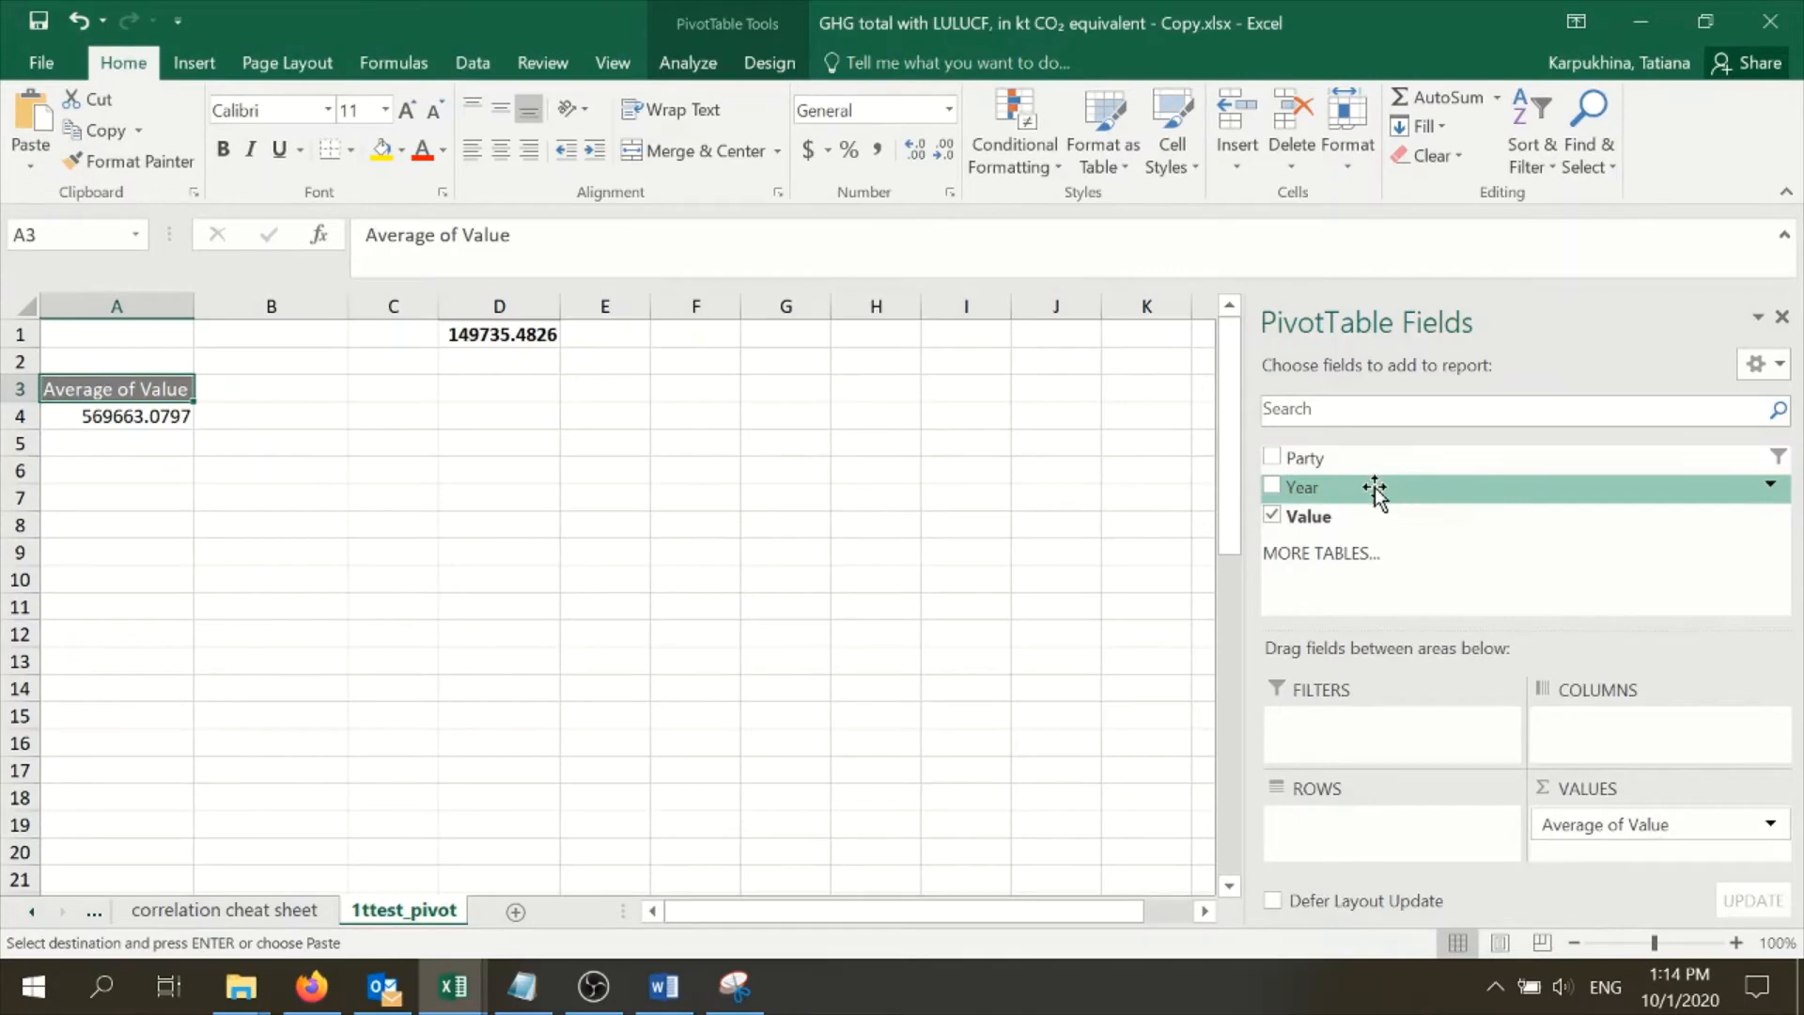
{"action": "left_click_drag", "start_coordinate": [1374, 489], "coordinate": [1370, 862]}
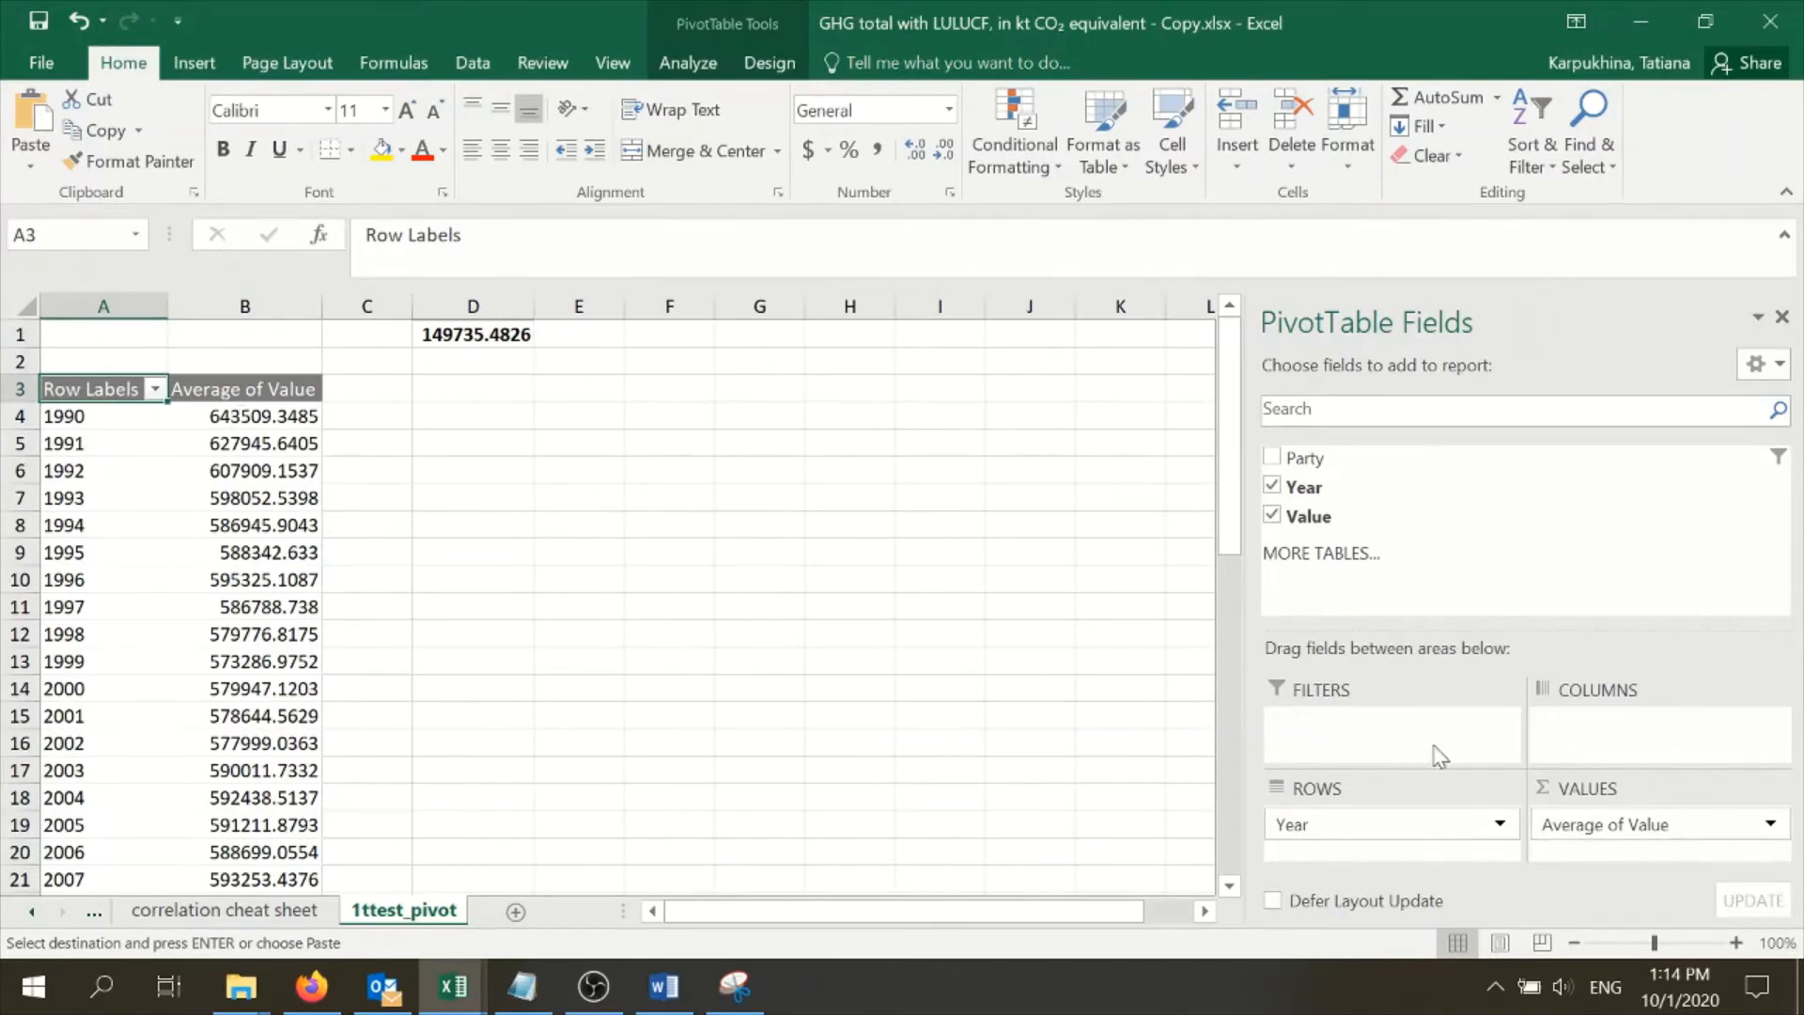
{"action": "left_click_drag", "start_coordinate": [1361, 463], "coordinate": [1381, 729]}
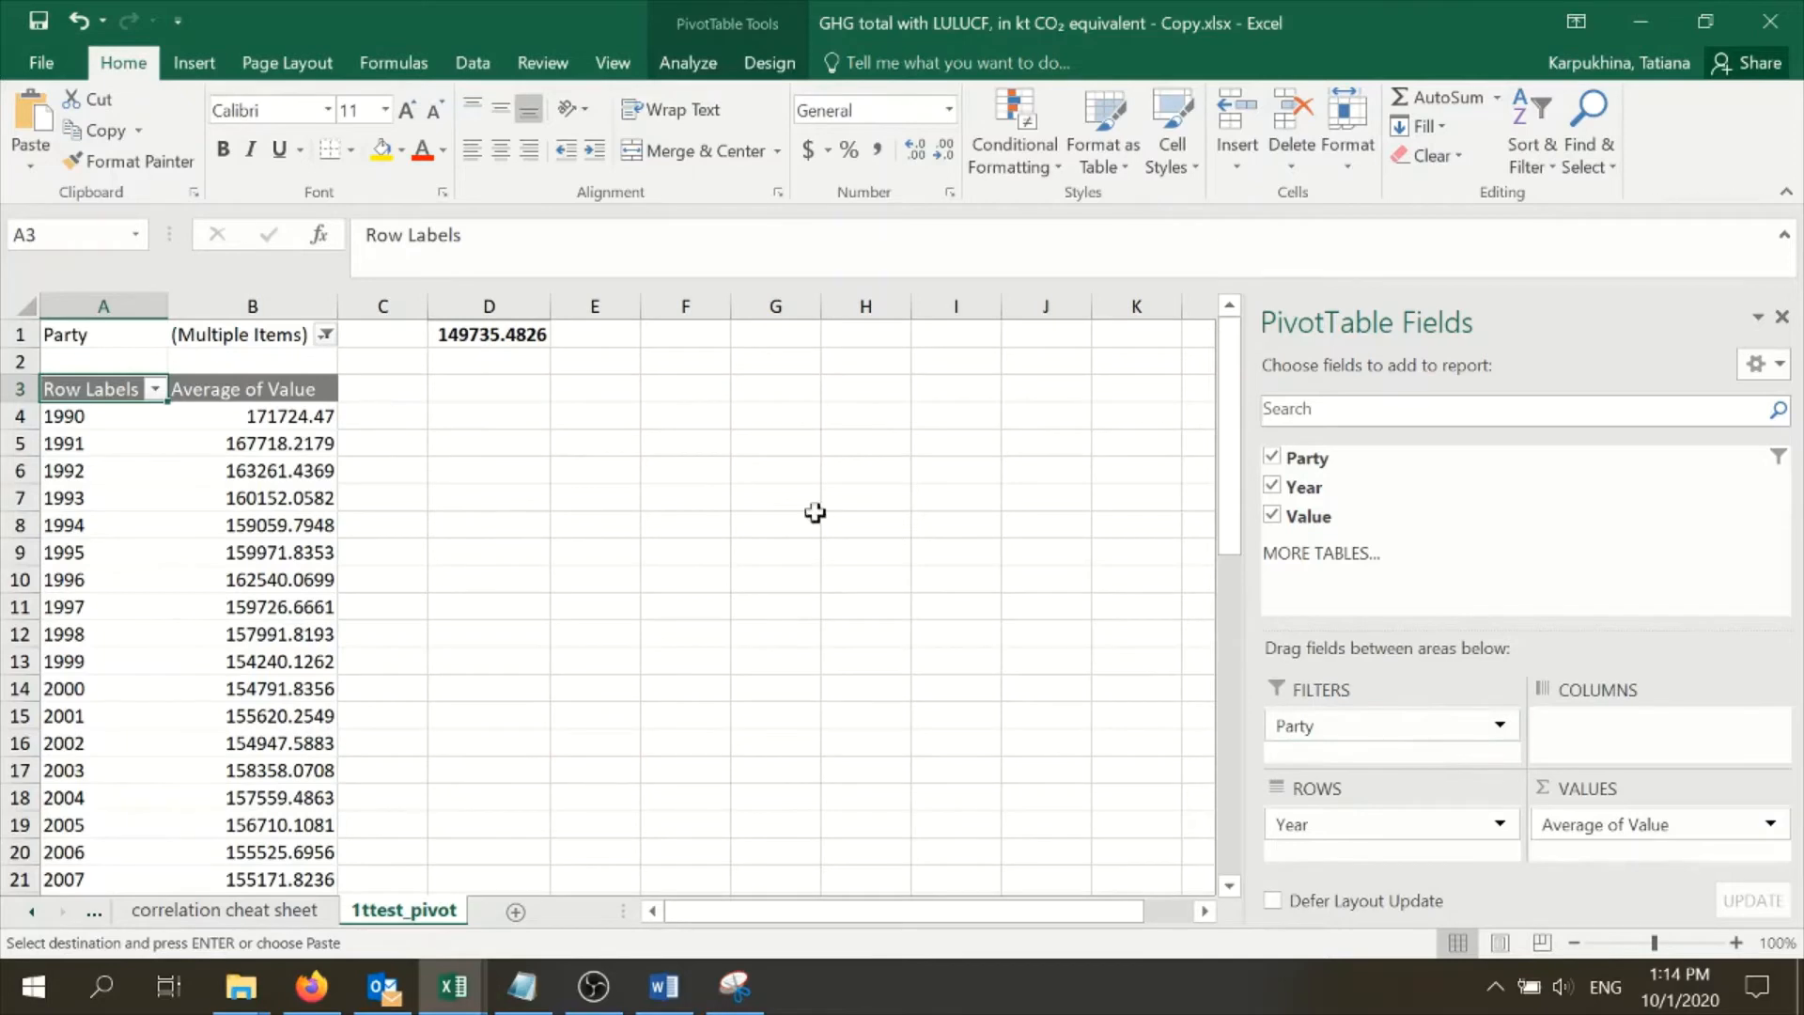
Step: Filter the PivotTable's Party report filter to Czechia only
{"action": "left_click", "coordinate": [326, 336]}
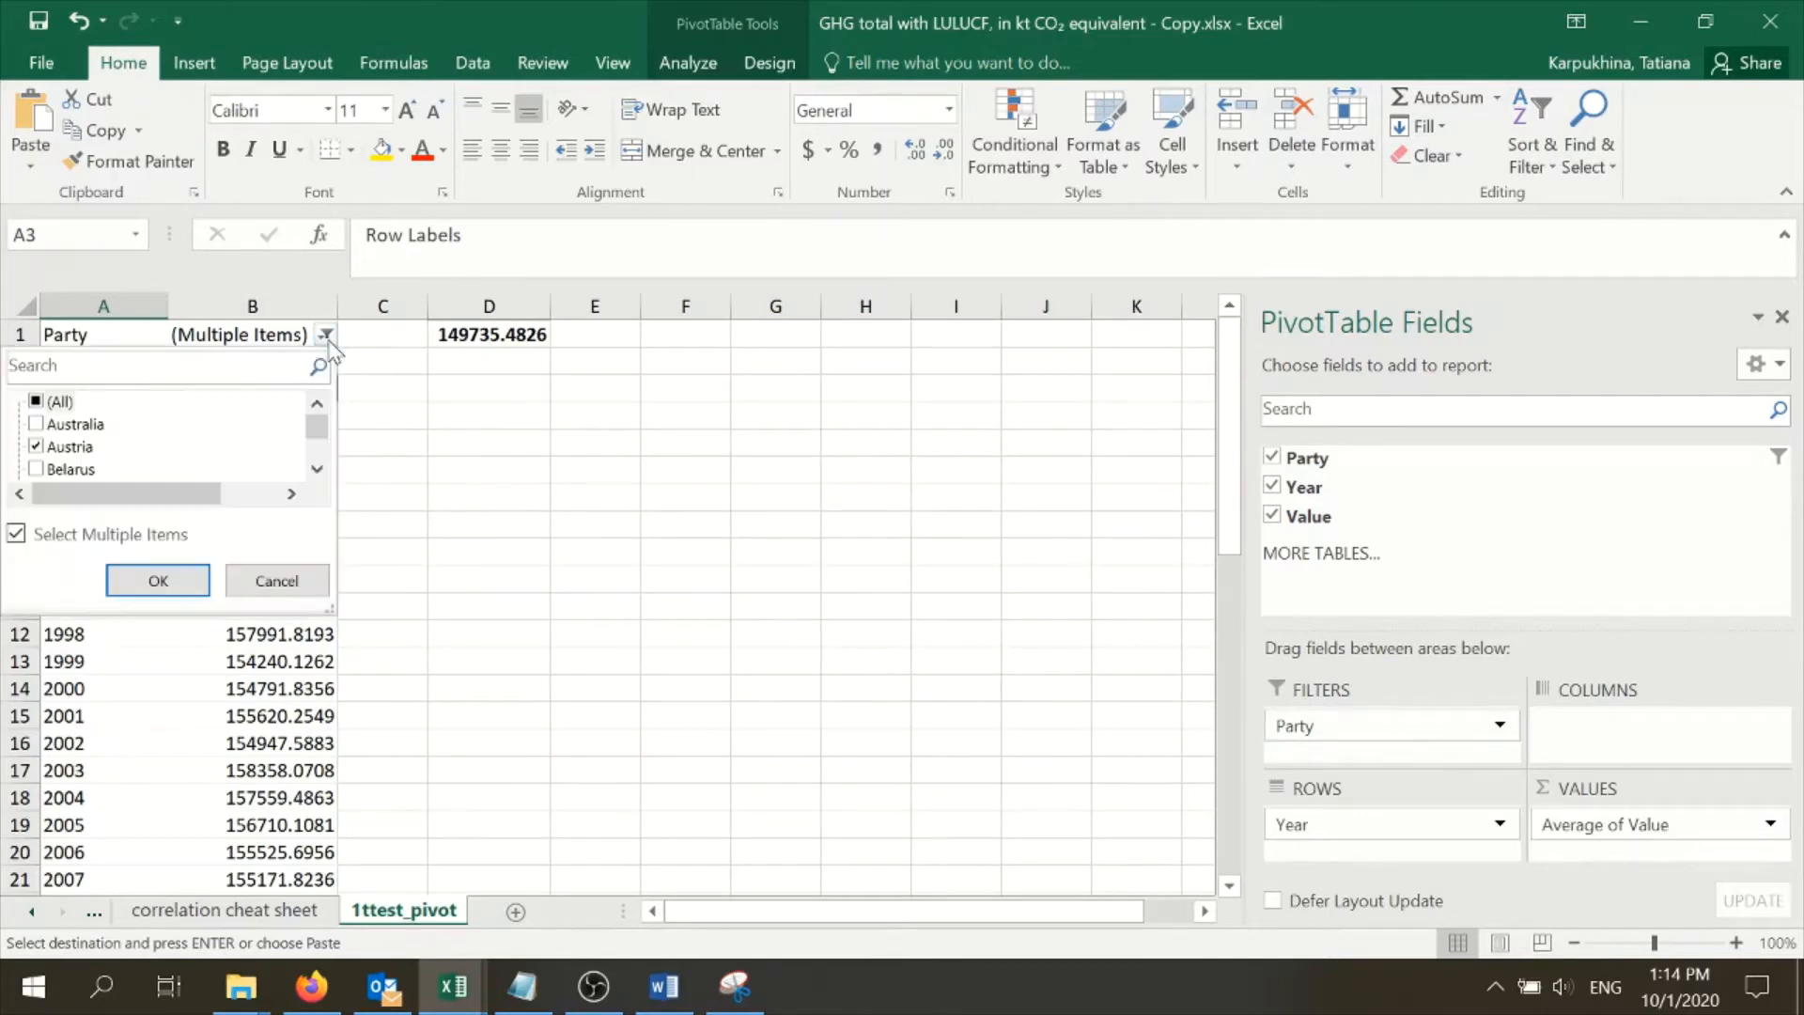
{"action": "left_click", "coordinate": [36, 402]}
{"action": "left_click_drag", "start_coordinate": [328, 610], "coordinate": [1041, 825]}
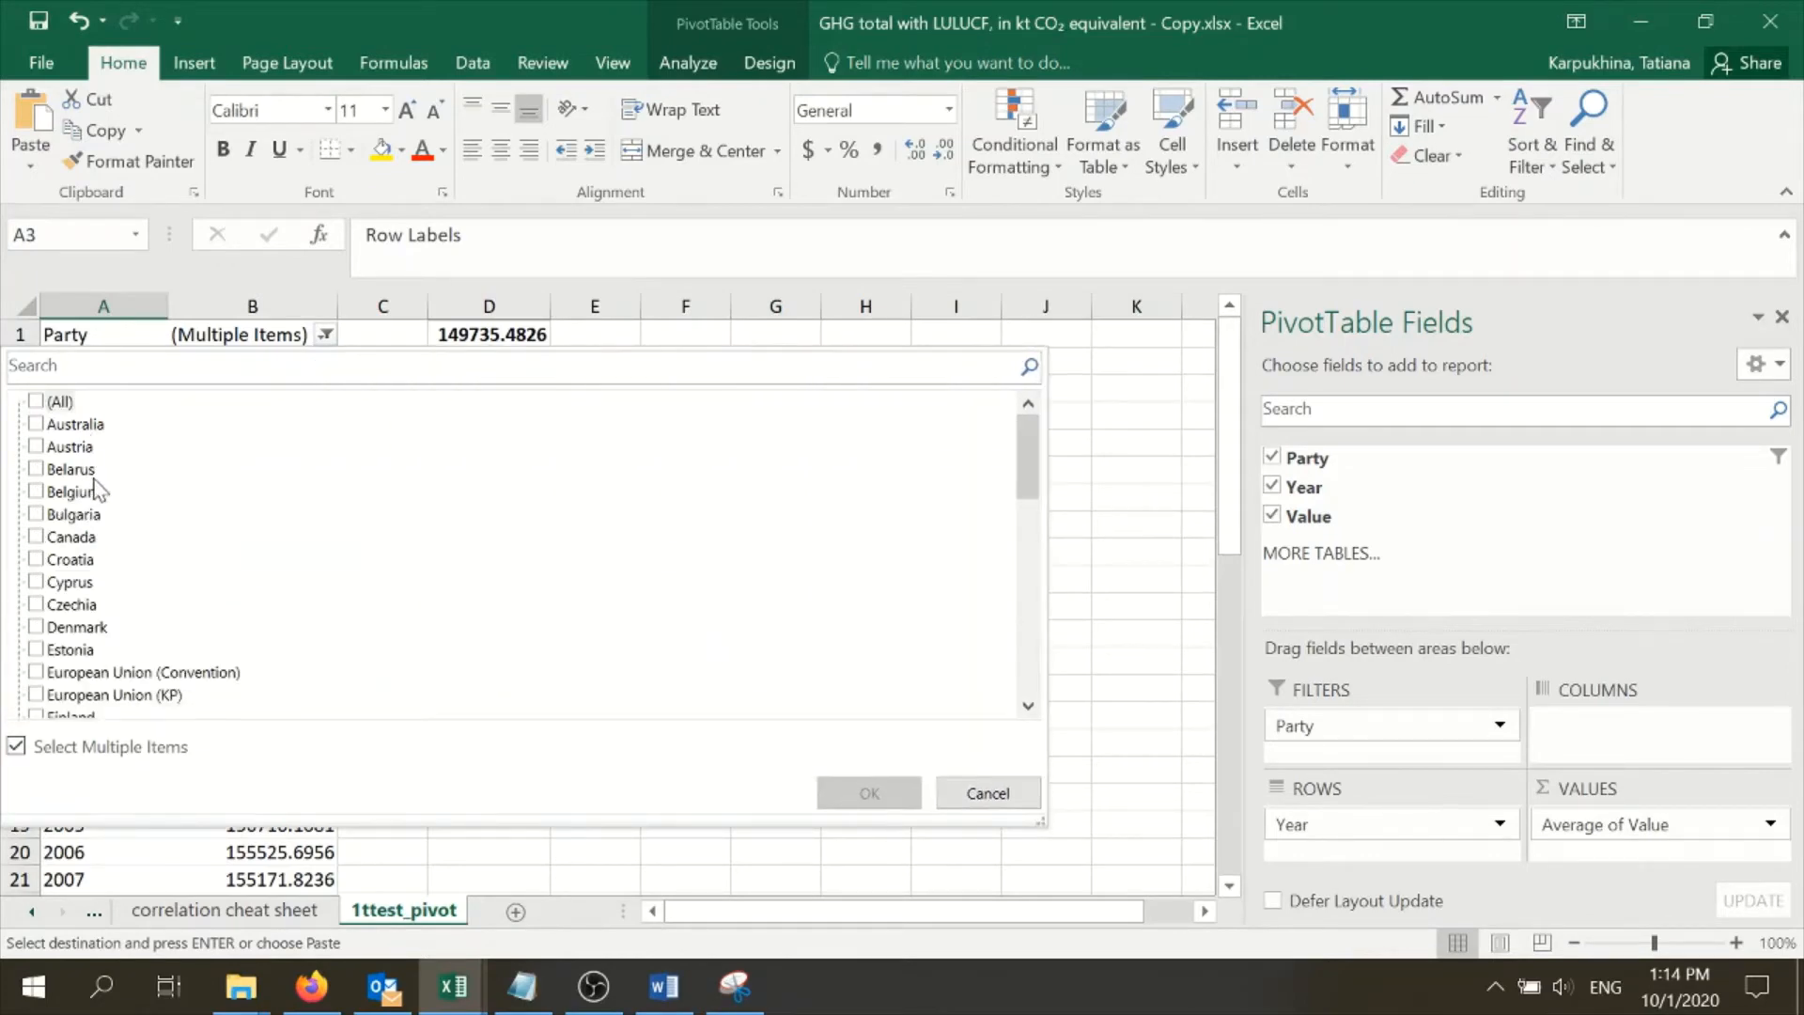
{"action": "left_click", "coordinate": [35, 604]}
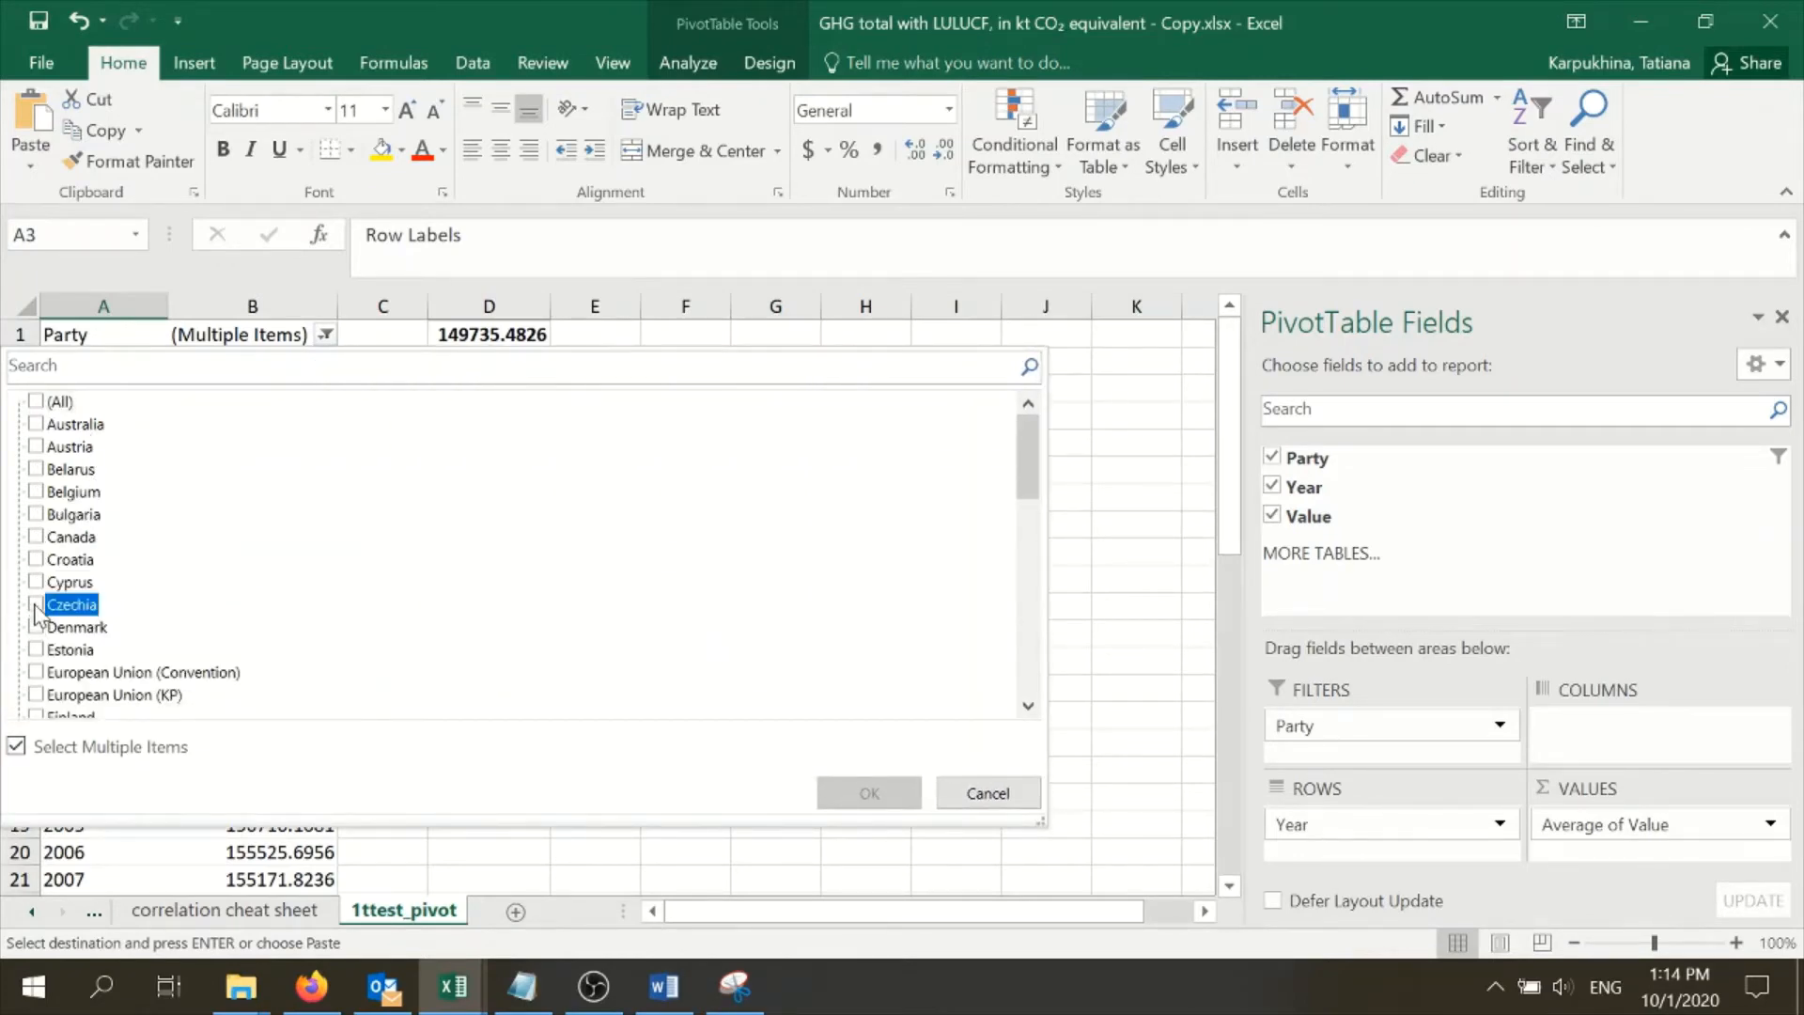
{"action": "left_click", "coordinate": [851, 791]}
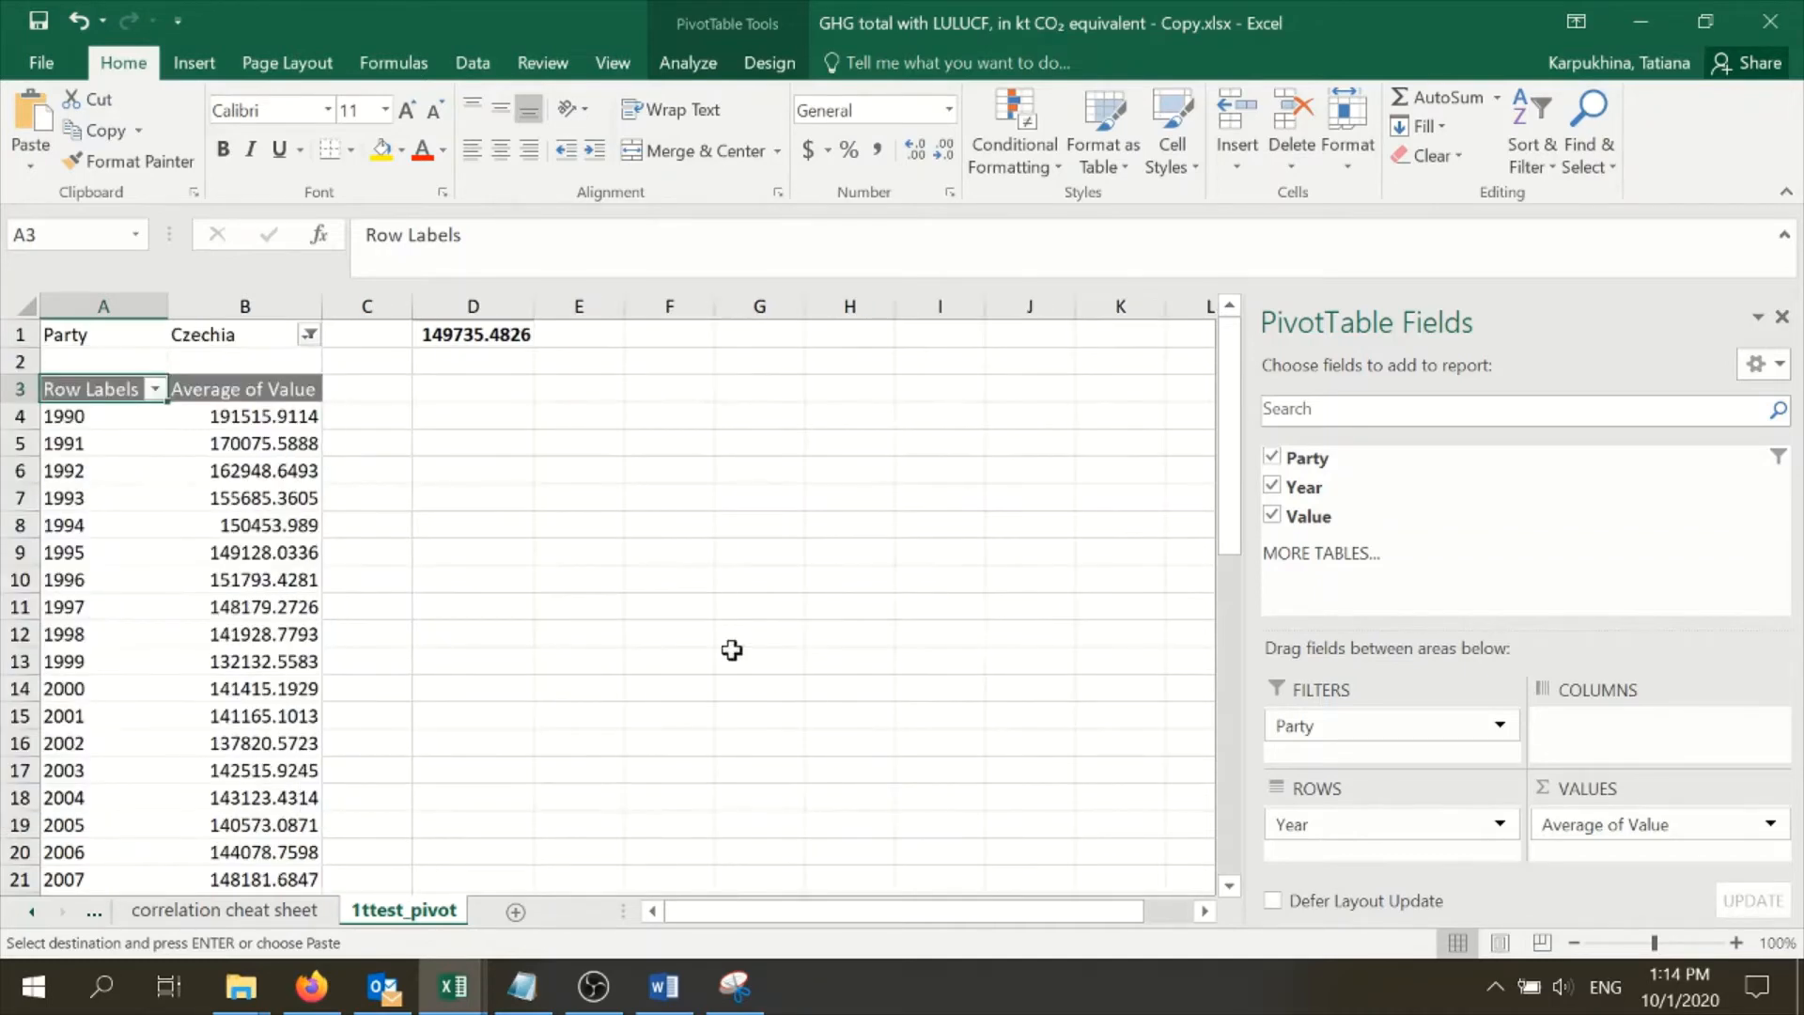
Step: Compare Czechia's Grand Total average and its yearly averages with the overall European mean in cell D1
{"action": "scroll", "coordinate": [362, 506], "scroll_direction": "down", "scroll_amount": 5}
{"action": "left_click", "coordinate": [357, 803]}
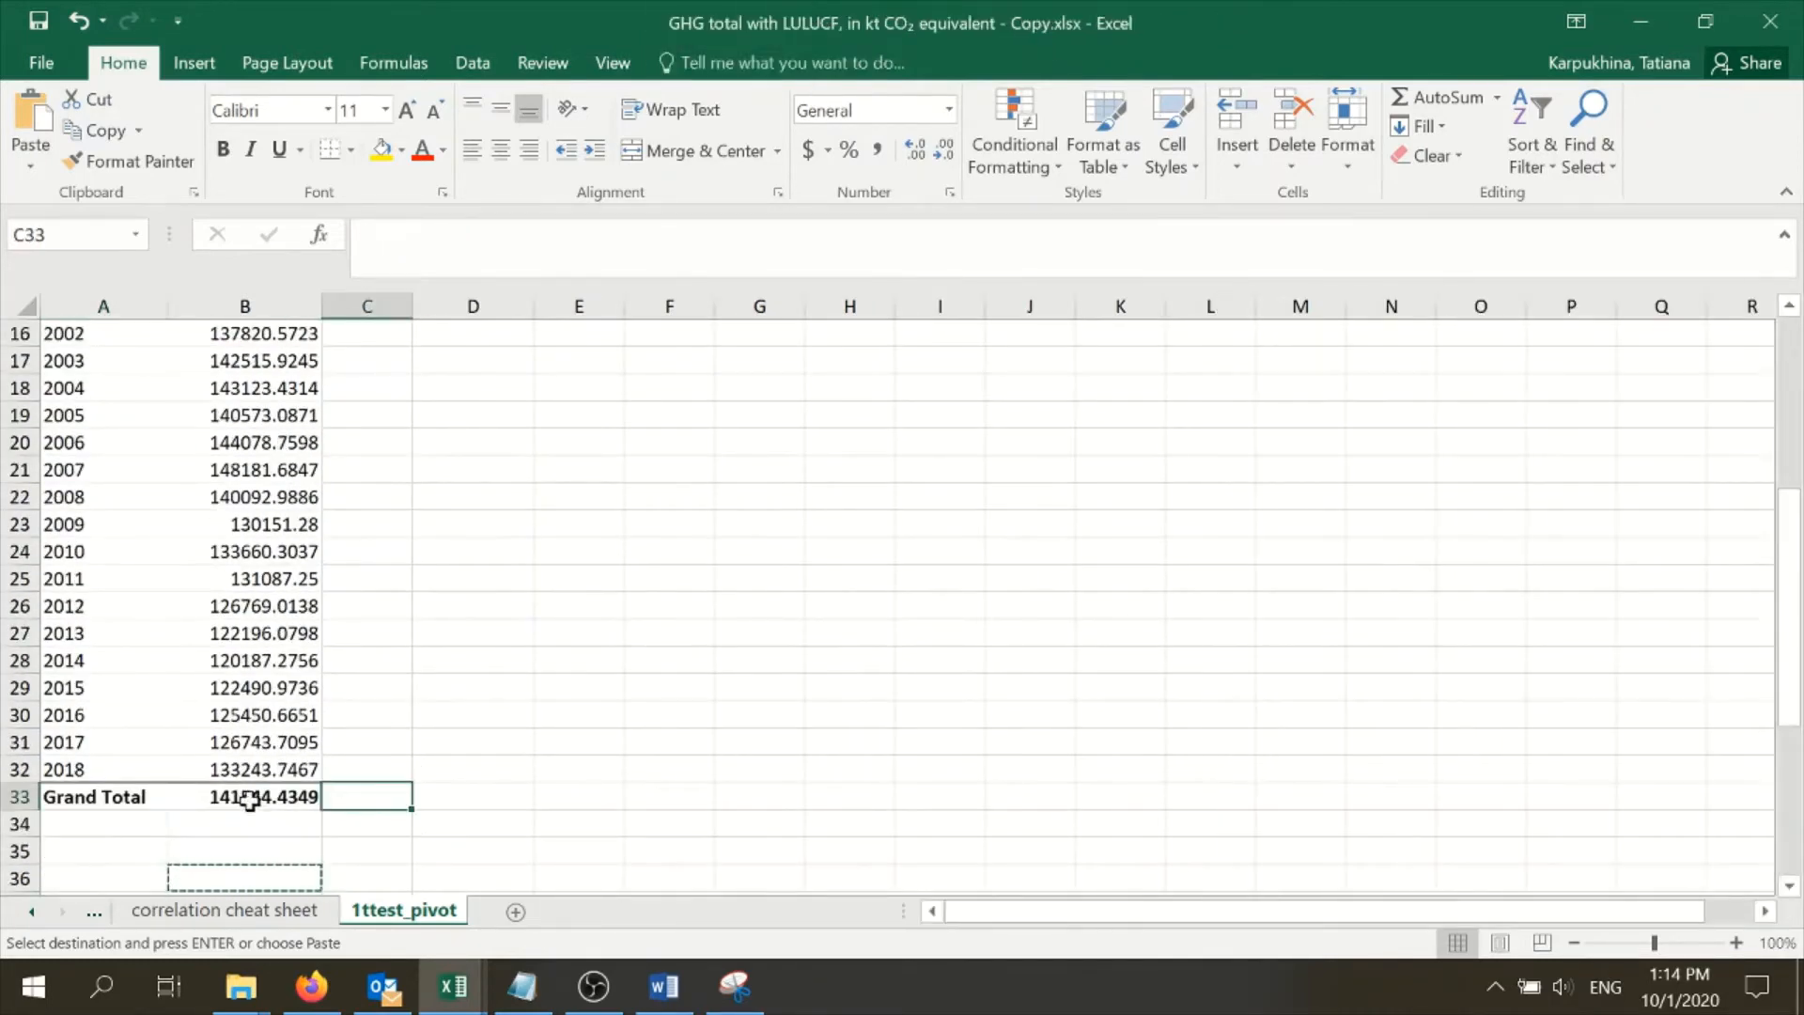
{"action": "left_click", "coordinate": [234, 797]}
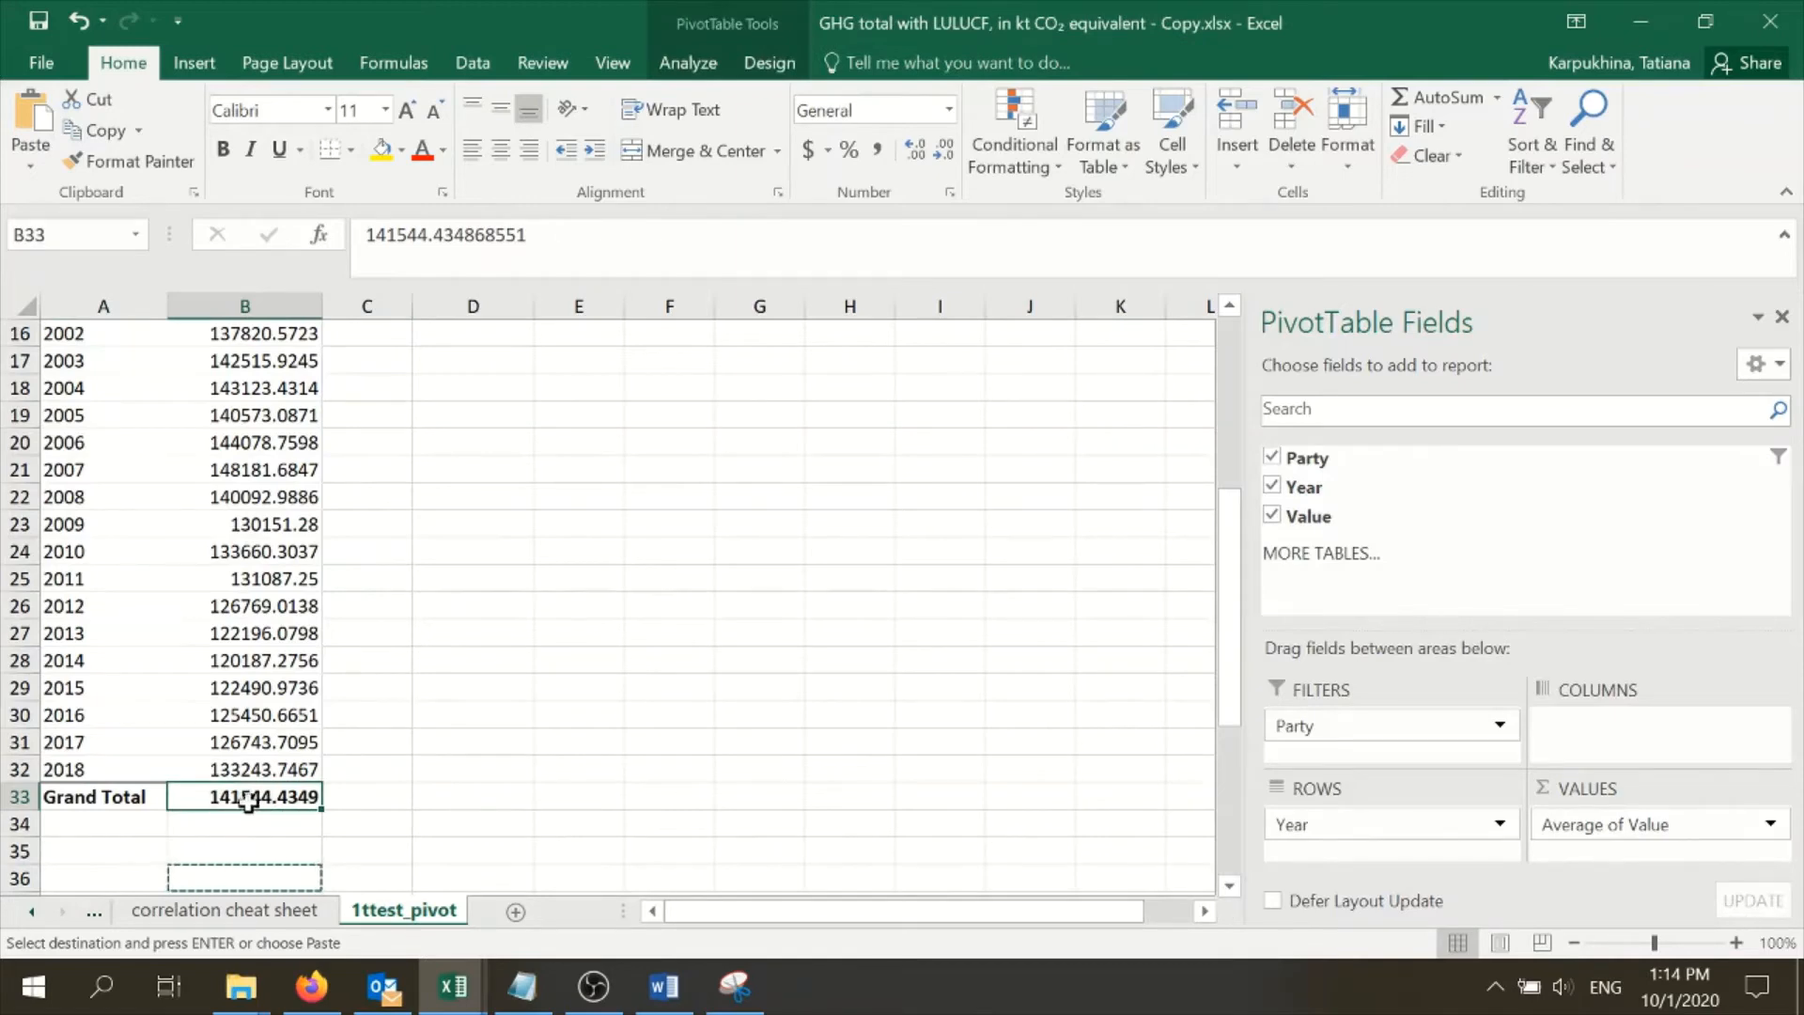
{"action": "scroll", "coordinate": [378, 794], "scroll_direction": "up", "scroll_amount": 5}
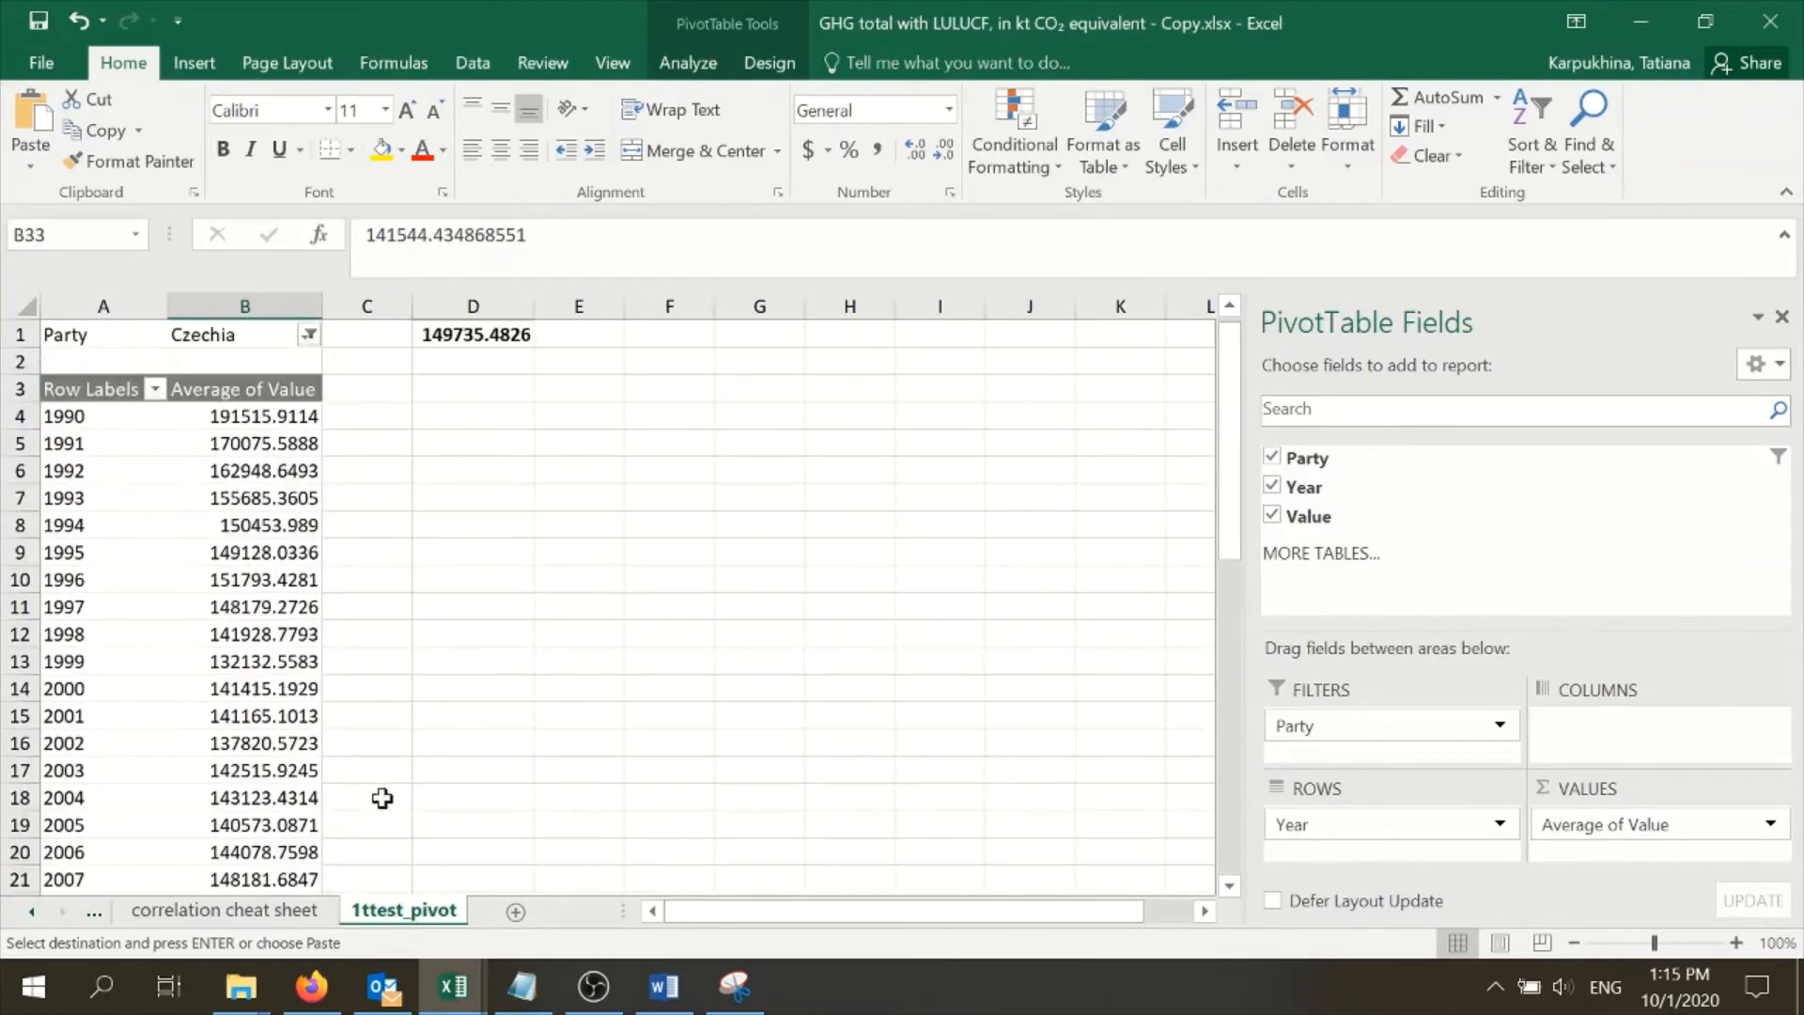
{"action": "scroll", "coordinate": [379, 794], "scroll_direction": "down", "scroll_amount": 5}
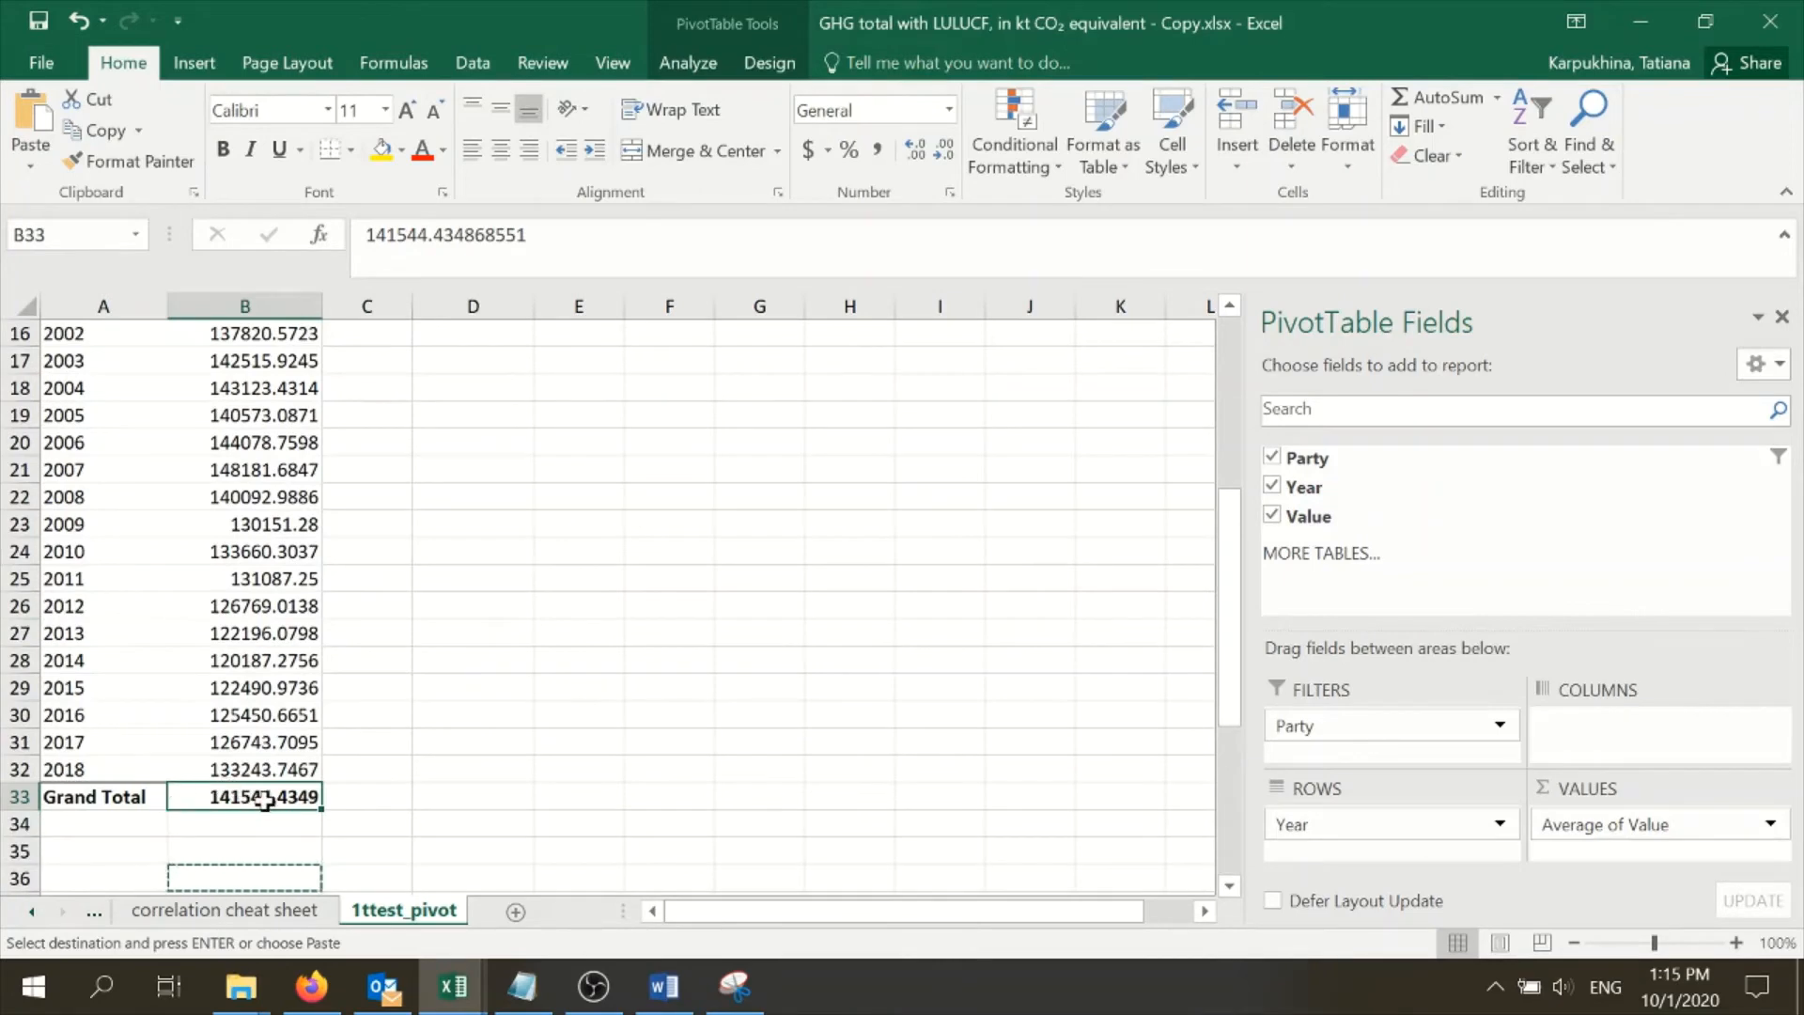
{"action": "scroll", "coordinate": [349, 827], "scroll_direction": "up", "scroll_amount": 5}
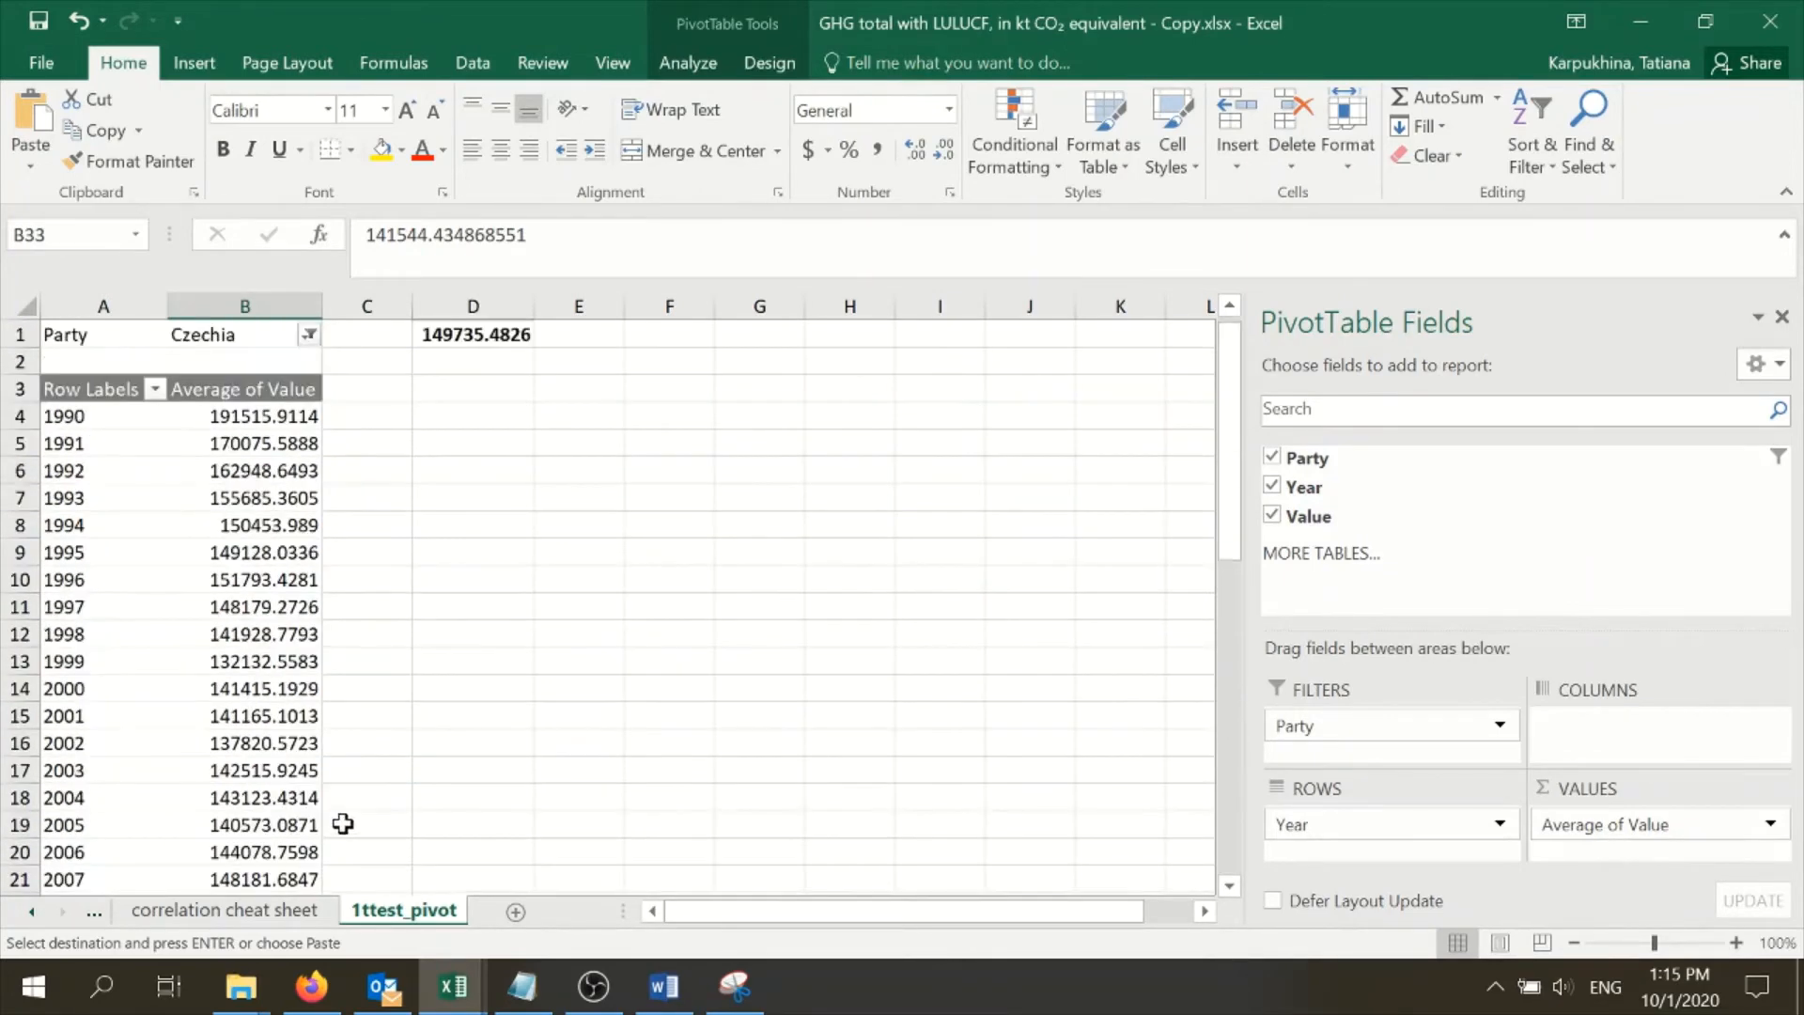
{"action": "left_click", "coordinate": [448, 337]}
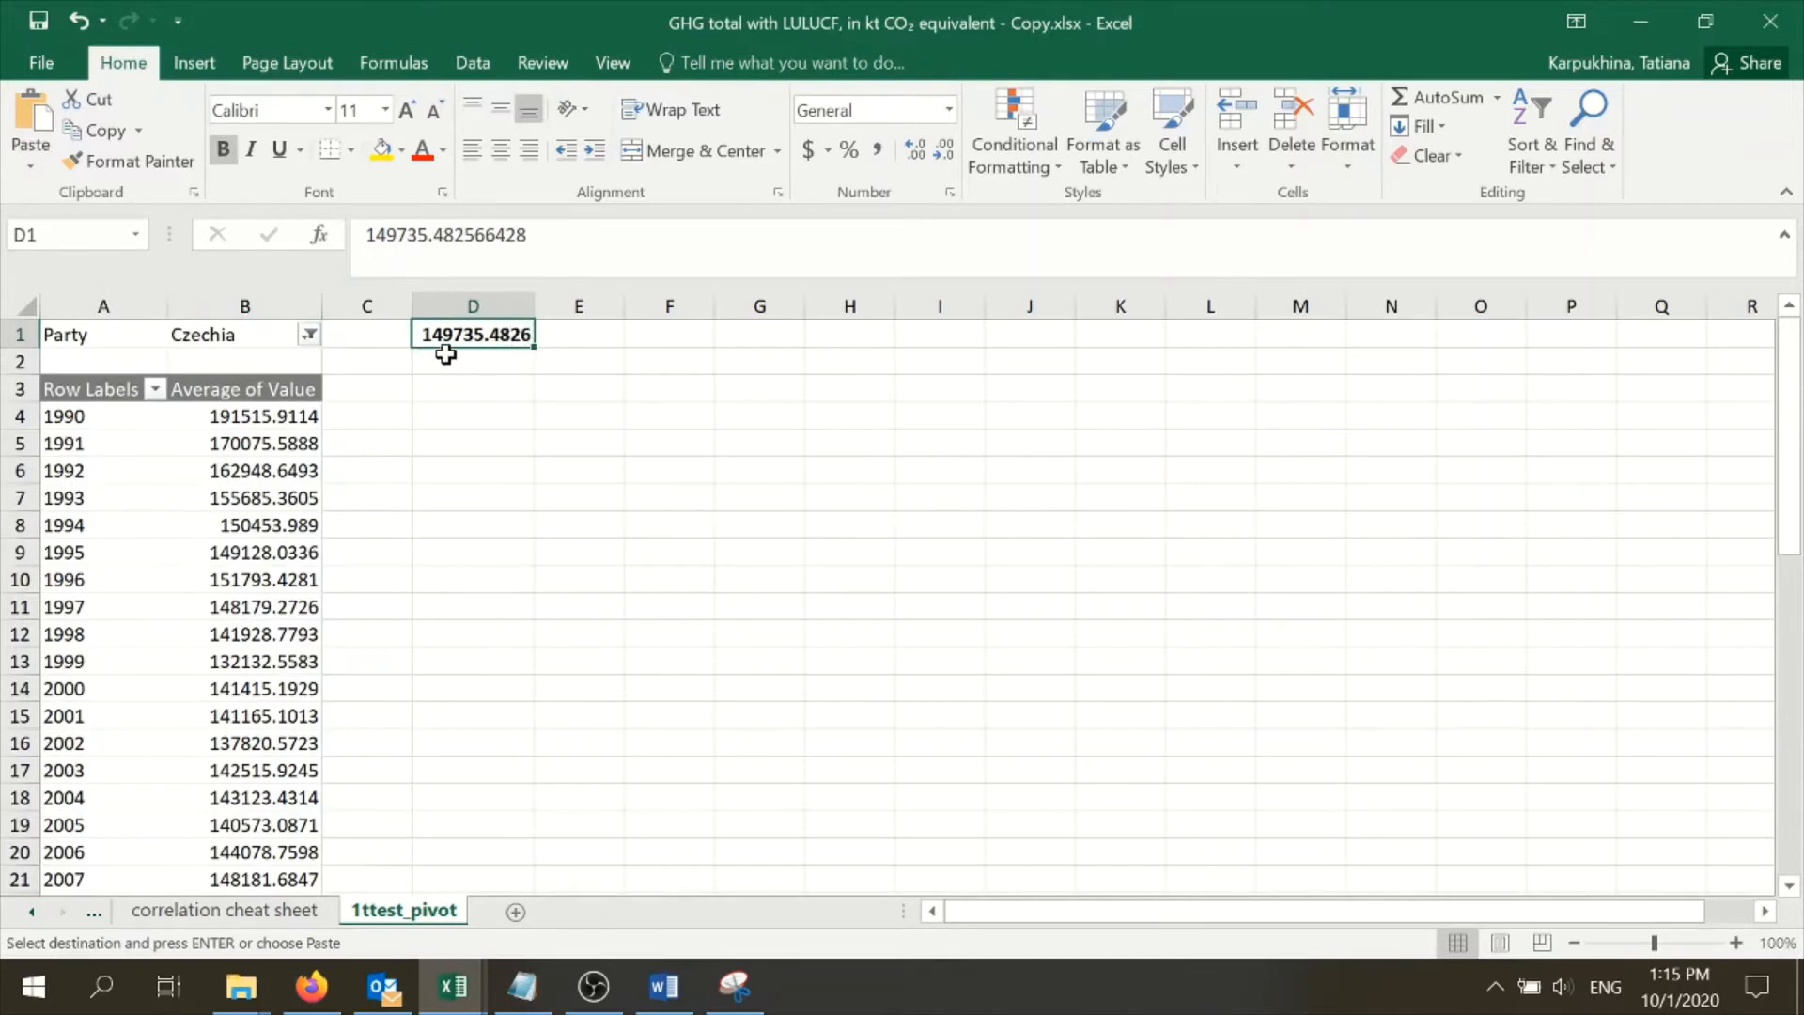
{"action": "scroll", "coordinate": [495, 348], "scroll_direction": "down", "scroll_amount": 8}
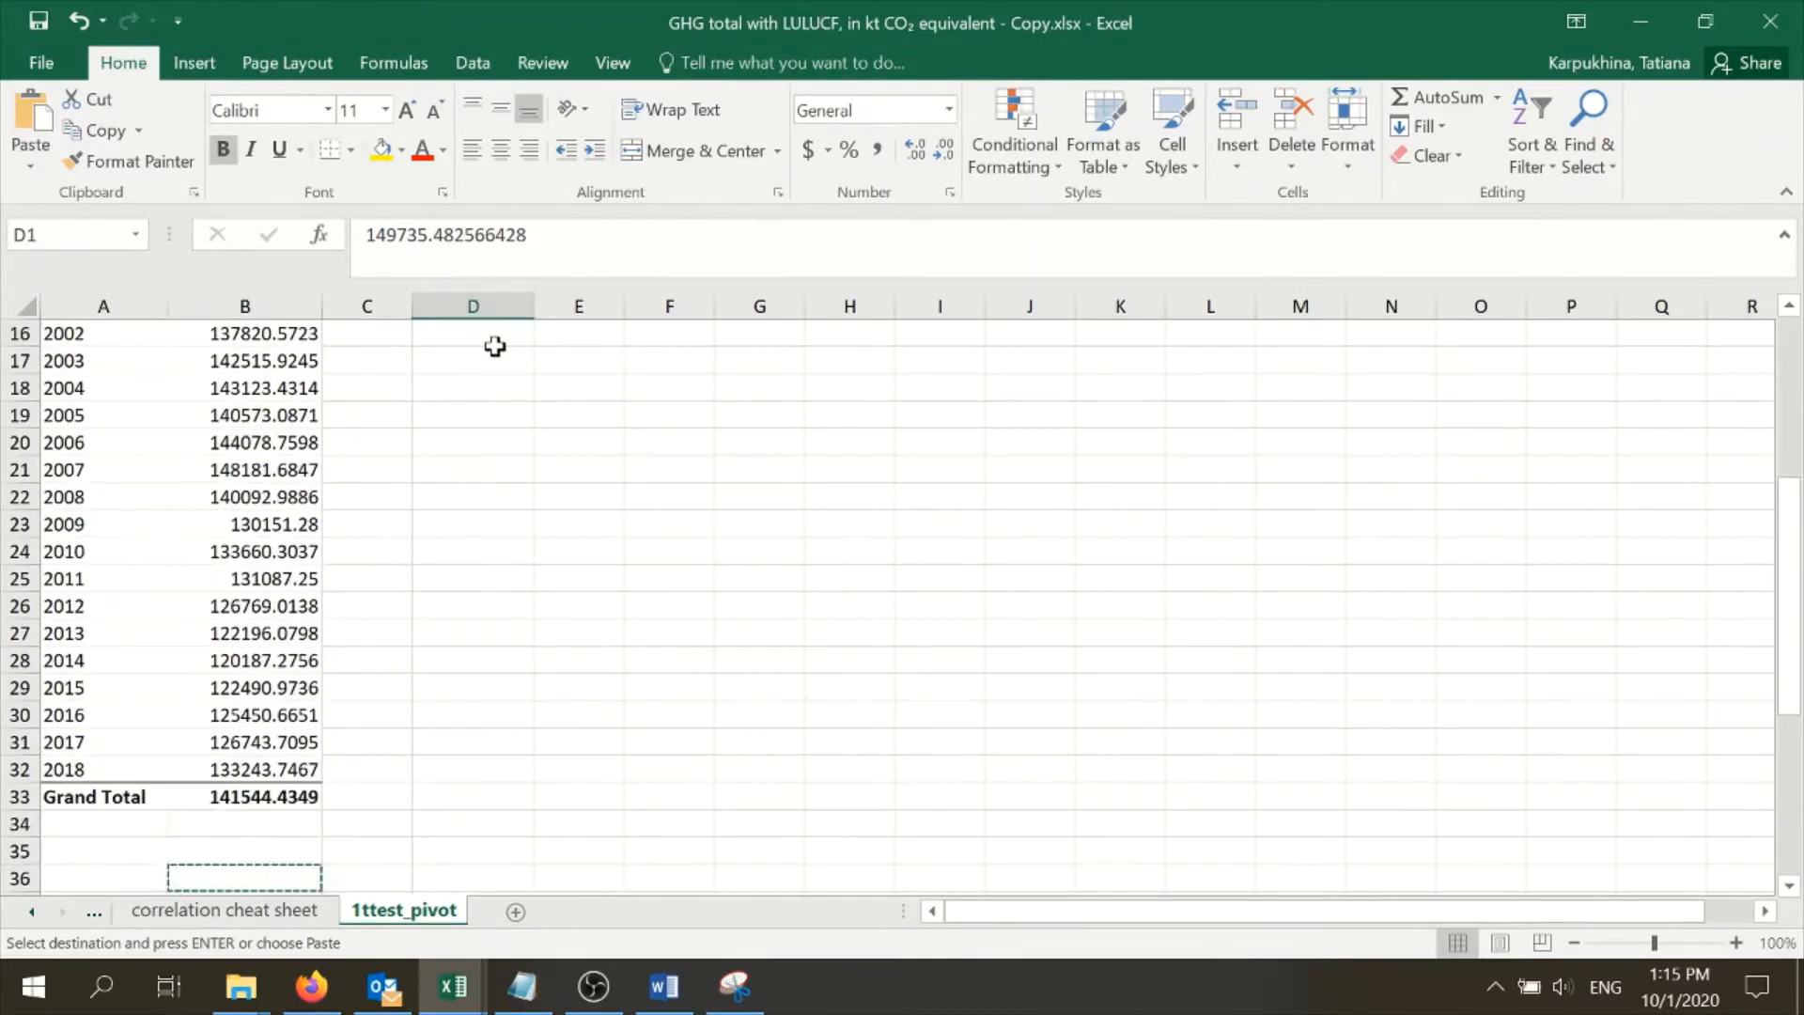
{"action": "scroll", "coordinate": [320, 639], "scroll_direction": "up", "scroll_amount": 6}
{"action": "scroll", "coordinate": [307, 574], "scroll_direction": "up", "scroll_amount": 2}
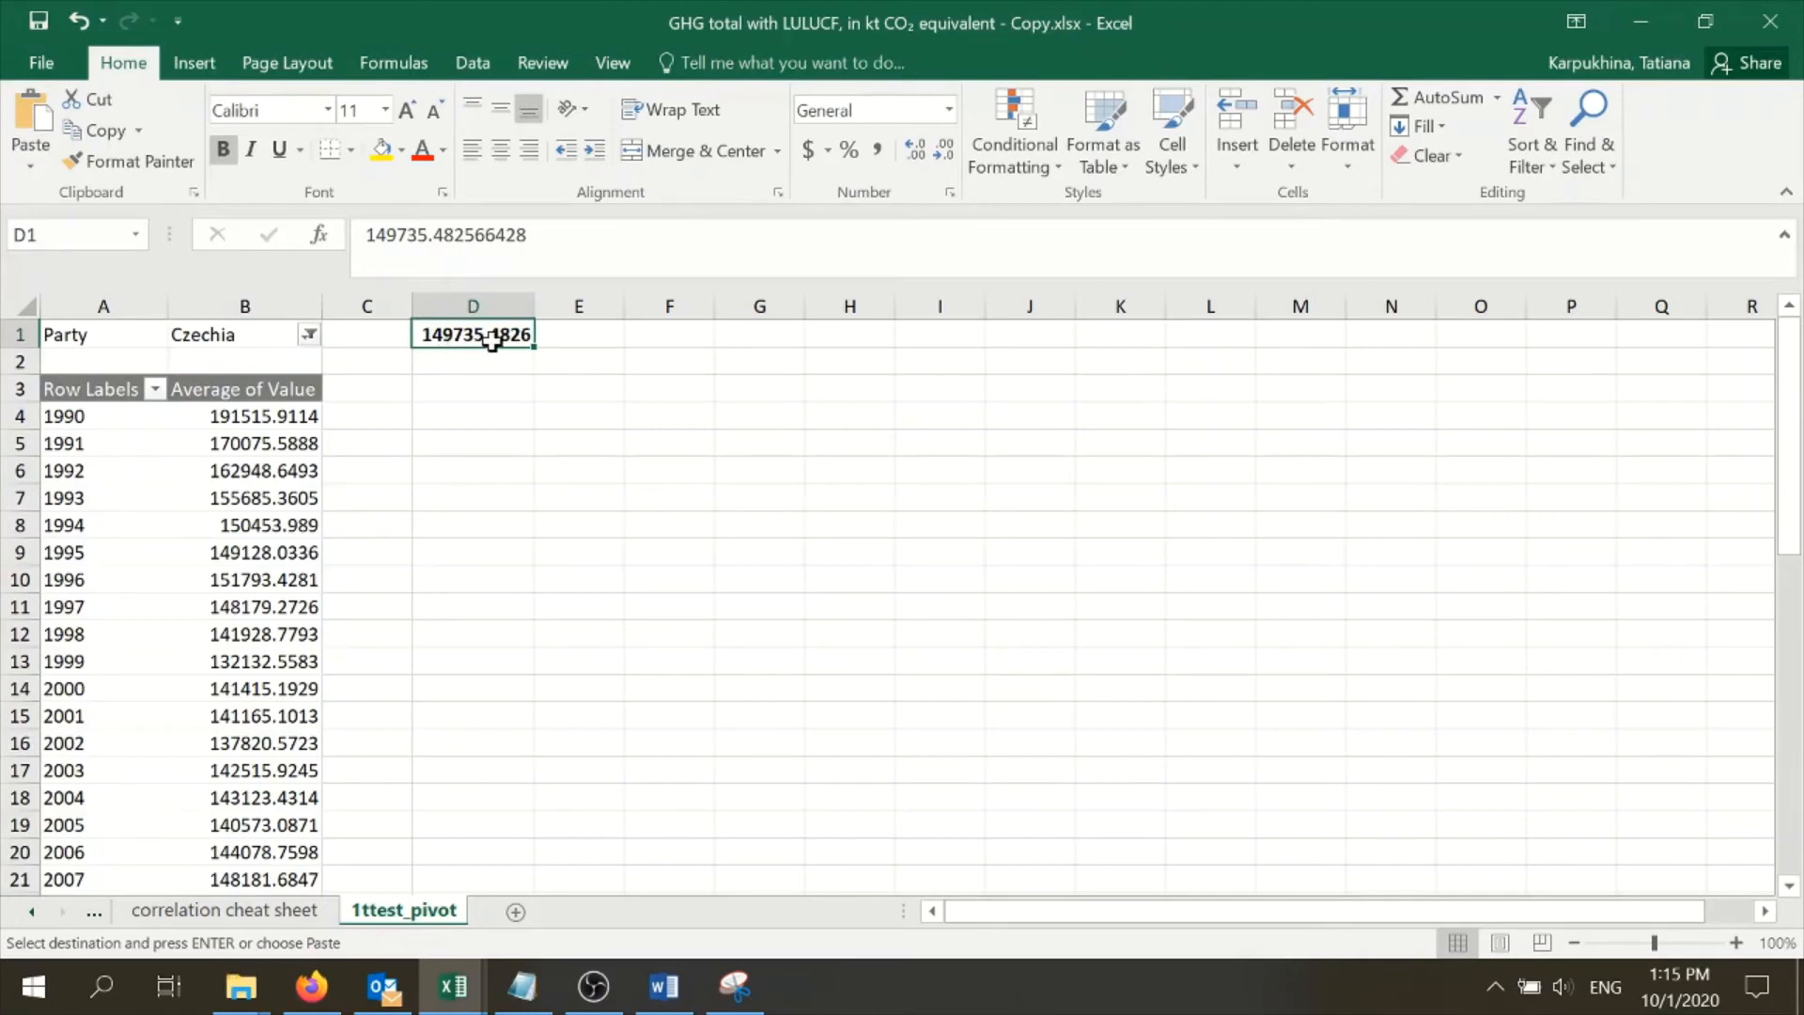
{"action": "scroll", "coordinate": [507, 338], "scroll_direction": "down", "scroll_amount": 7}
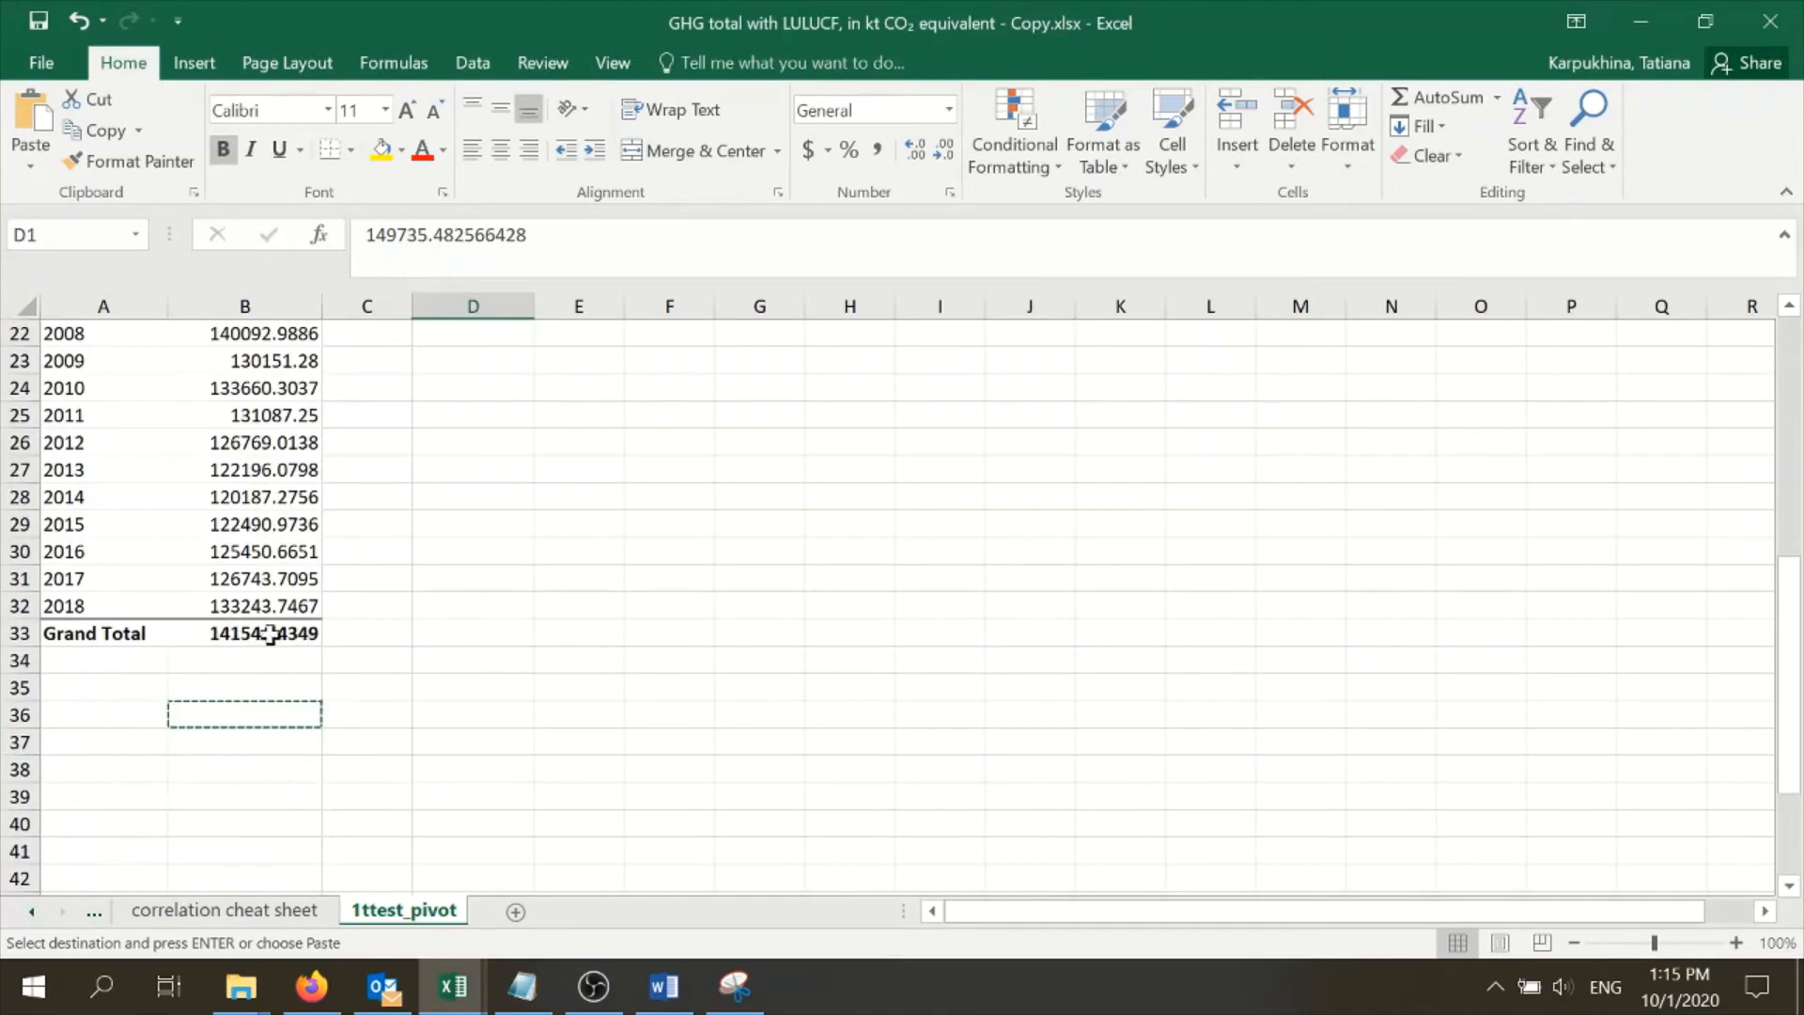
{"action": "scroll", "coordinate": [301, 649], "scroll_direction": "up", "scroll_amount": 7}
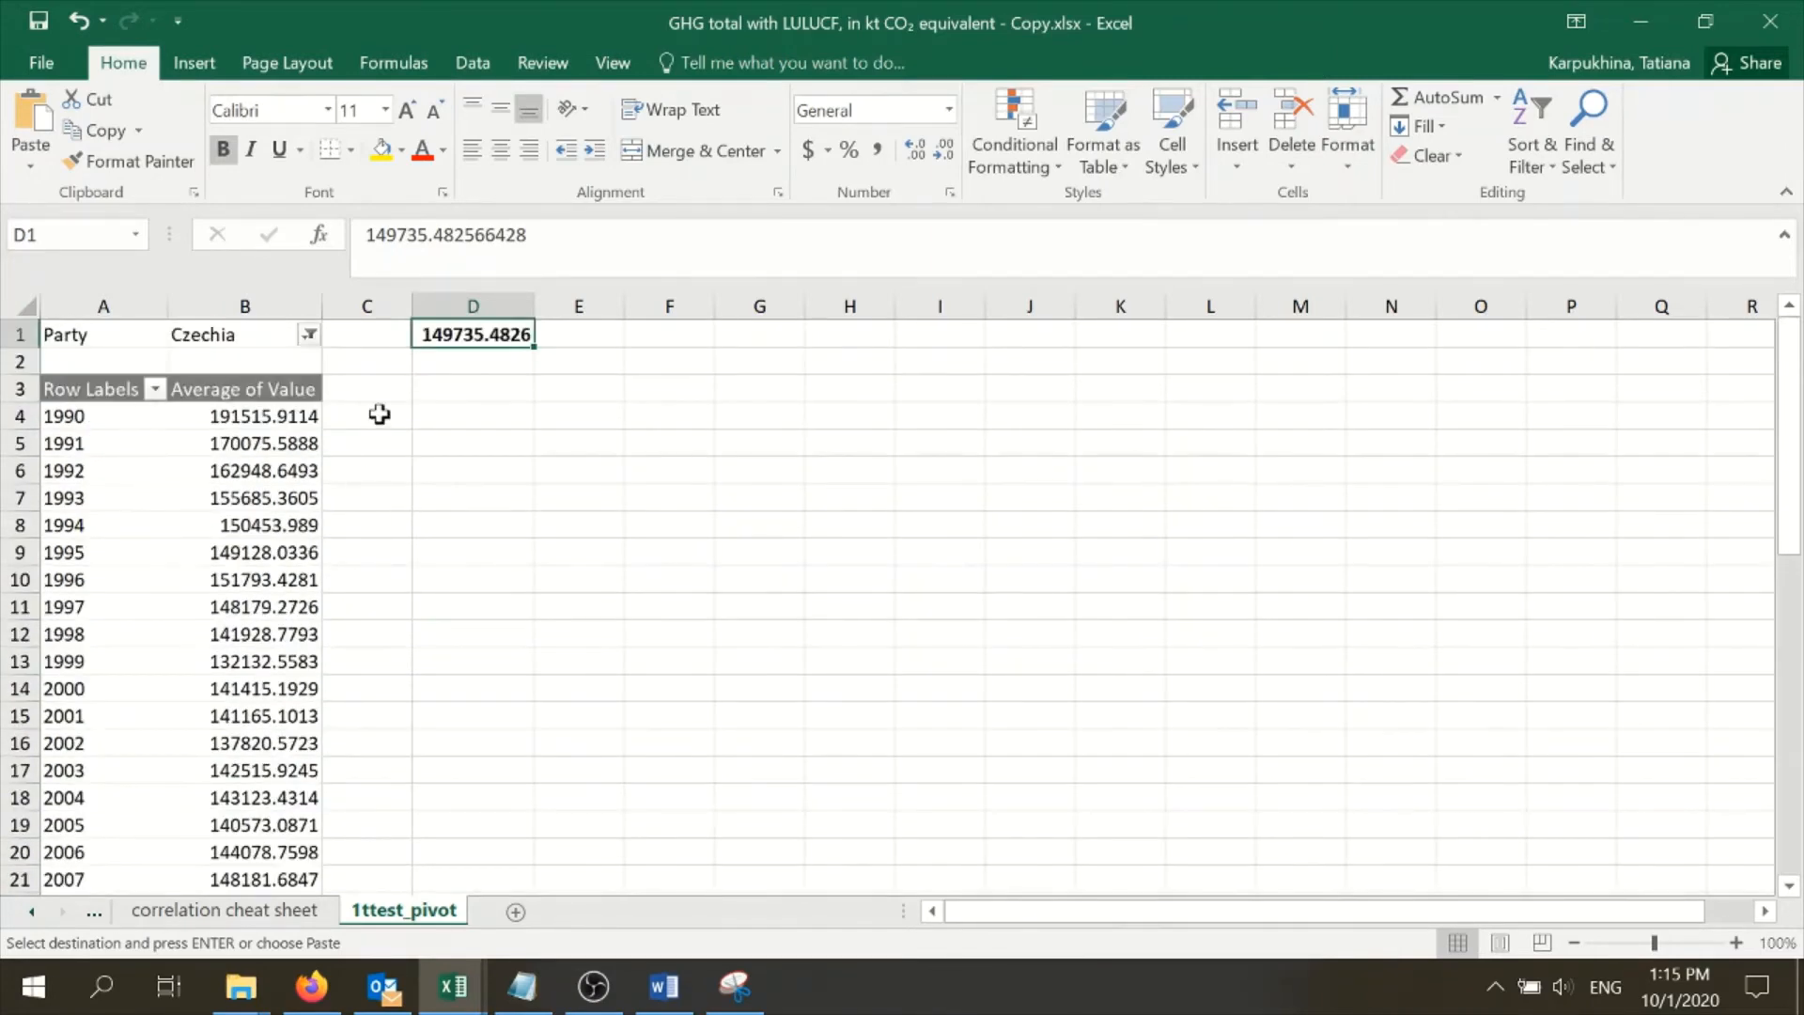
{"action": "scroll", "coordinate": [322, 447], "scroll_direction": "down", "scroll_amount": 6}
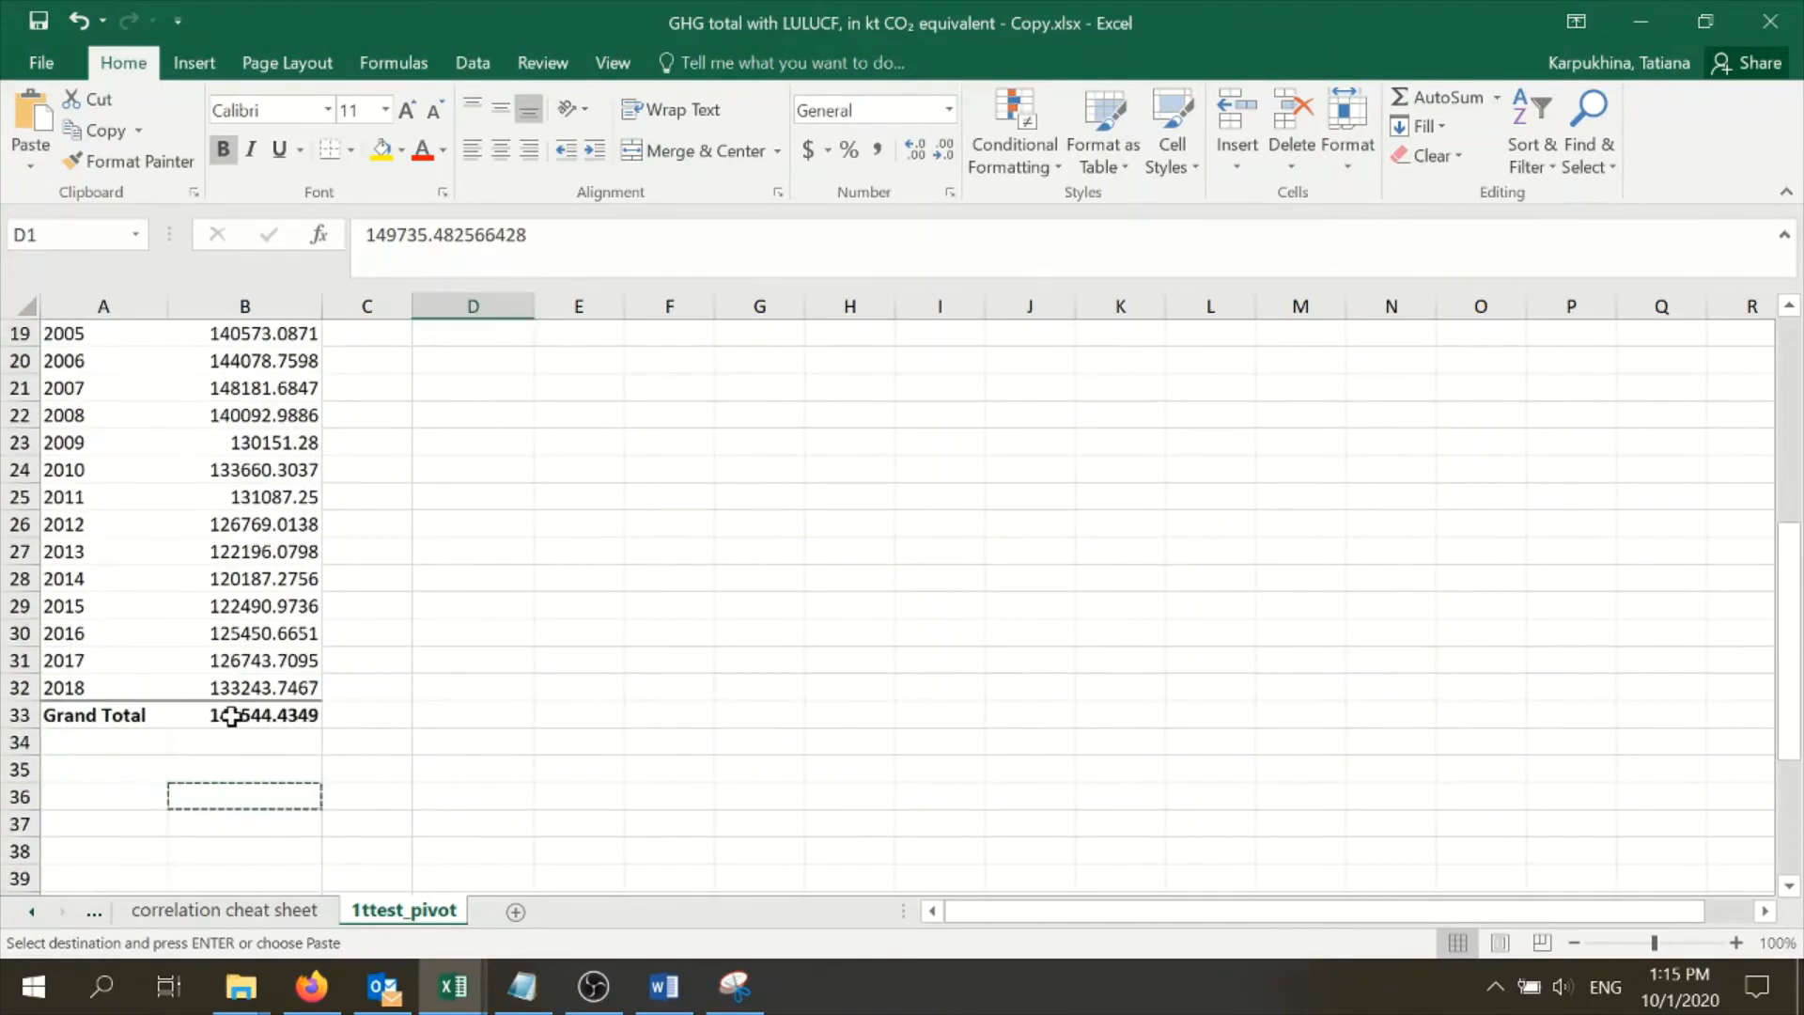
{"action": "scroll", "coordinate": [319, 615], "scroll_direction": "up", "scroll_amount": 6}
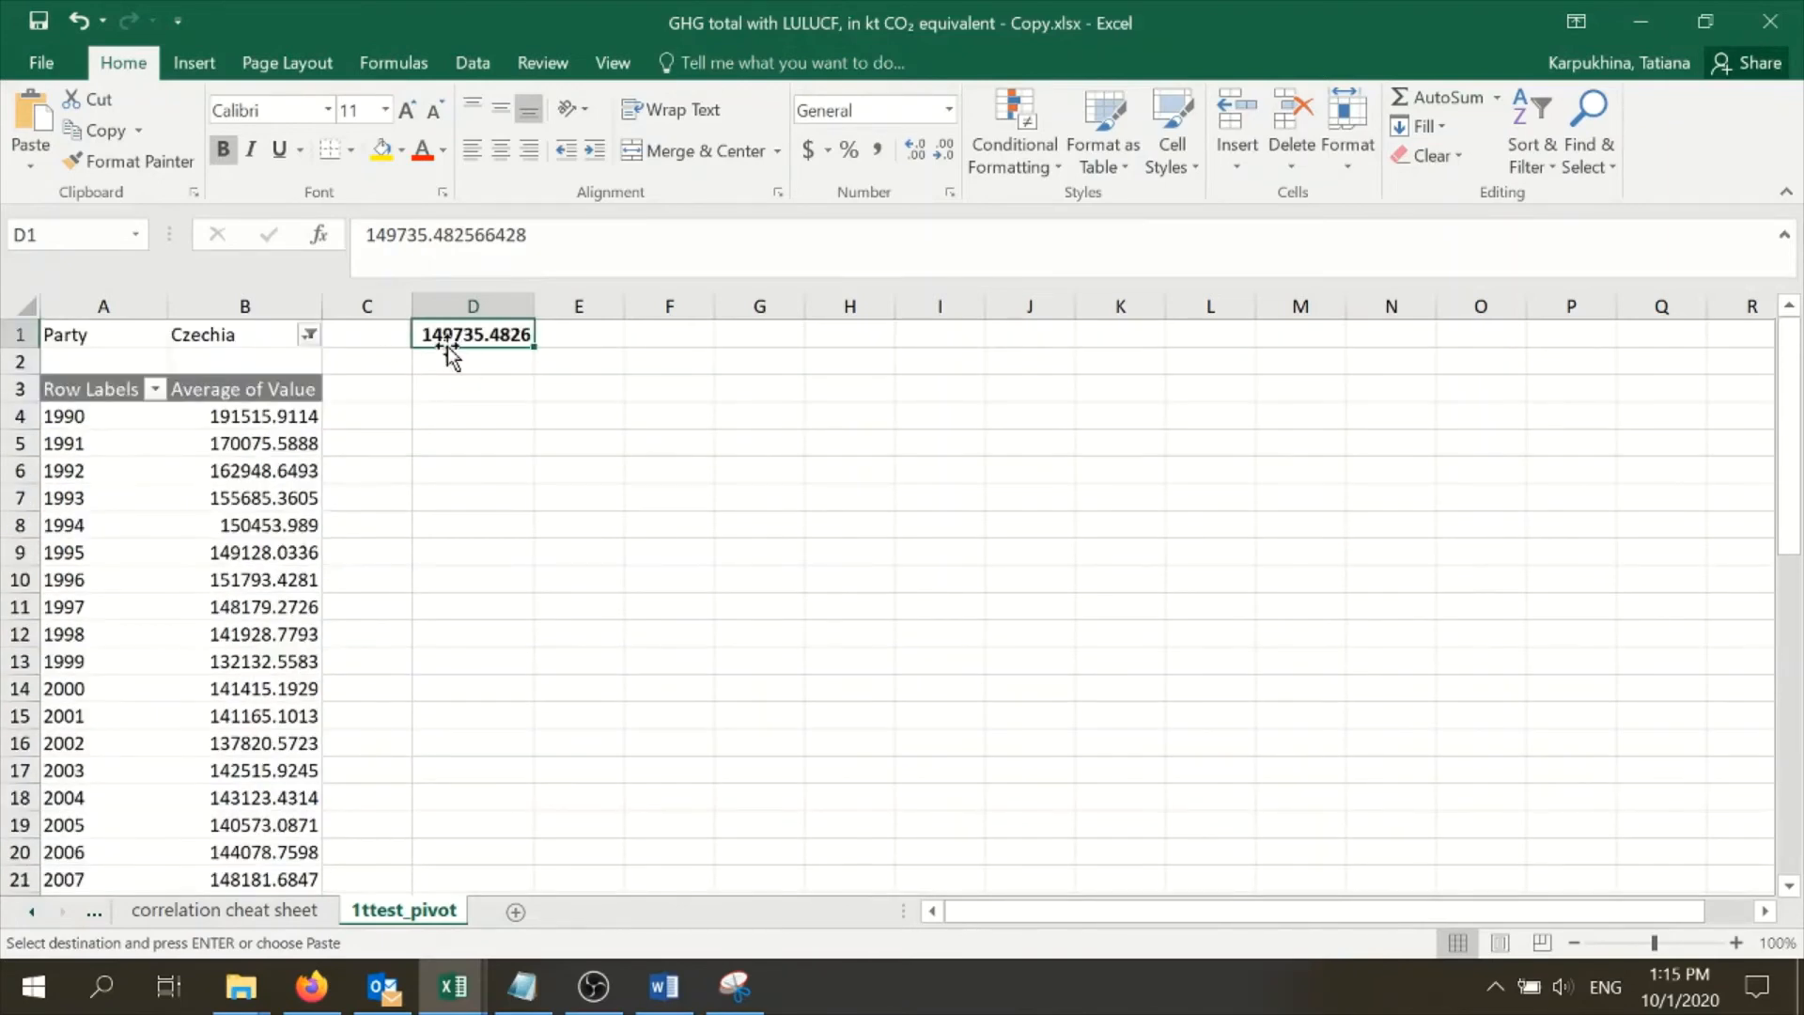
{"action": "scroll", "coordinate": [437, 518], "scroll_direction": "down", "scroll_amount": 5}
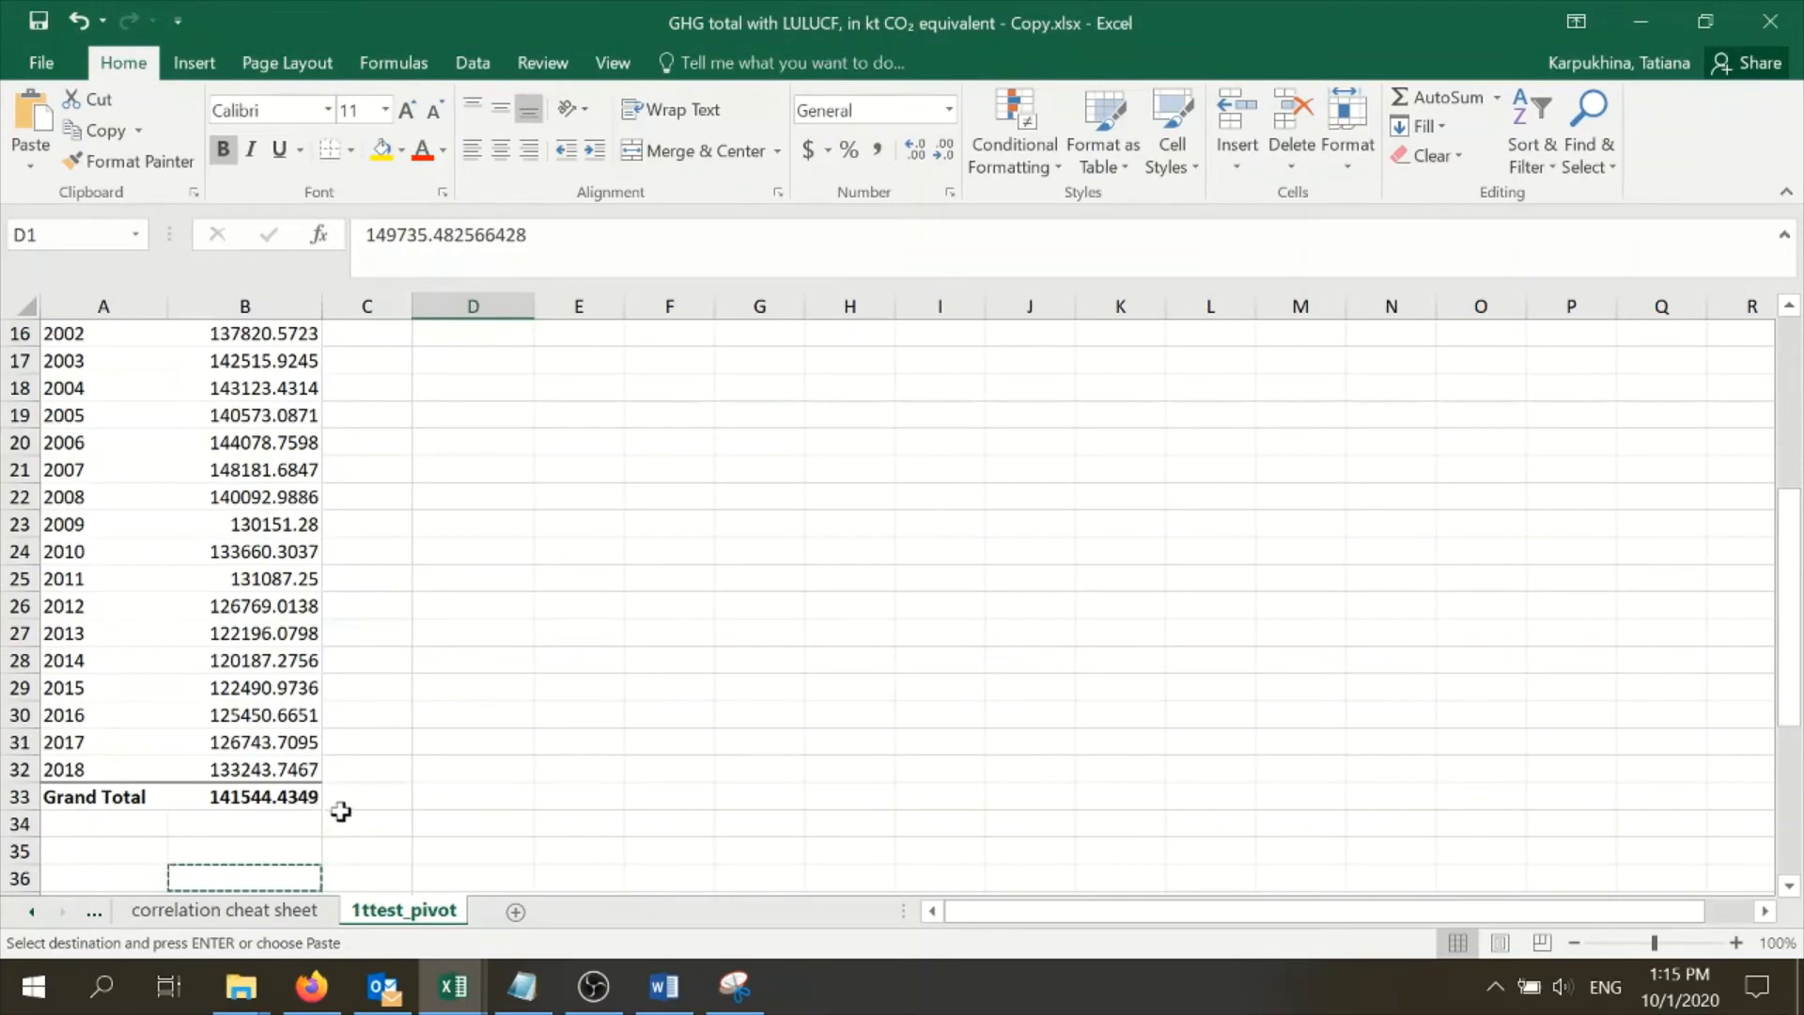
{"action": "scroll", "coordinate": [398, 770], "scroll_direction": "up", "scroll_amount": 5}
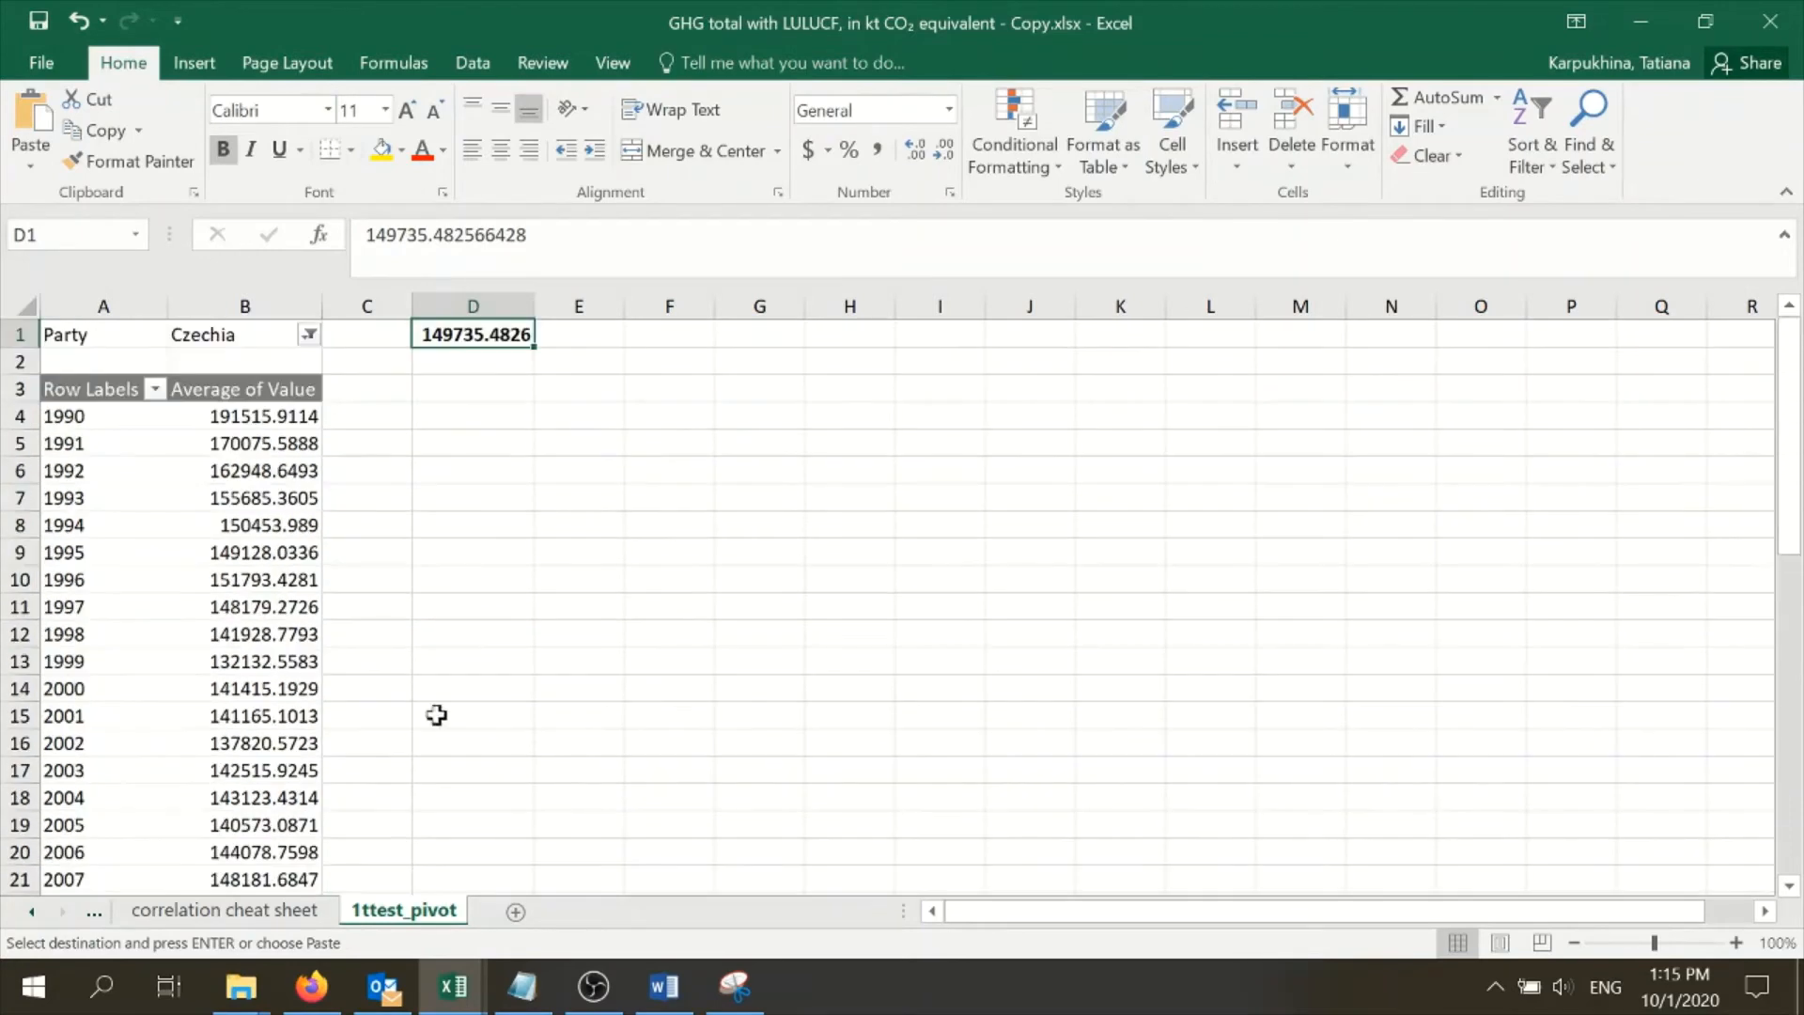
{"action": "scroll", "coordinate": [499, 391], "scroll_direction": "down", "scroll_amount": 8}
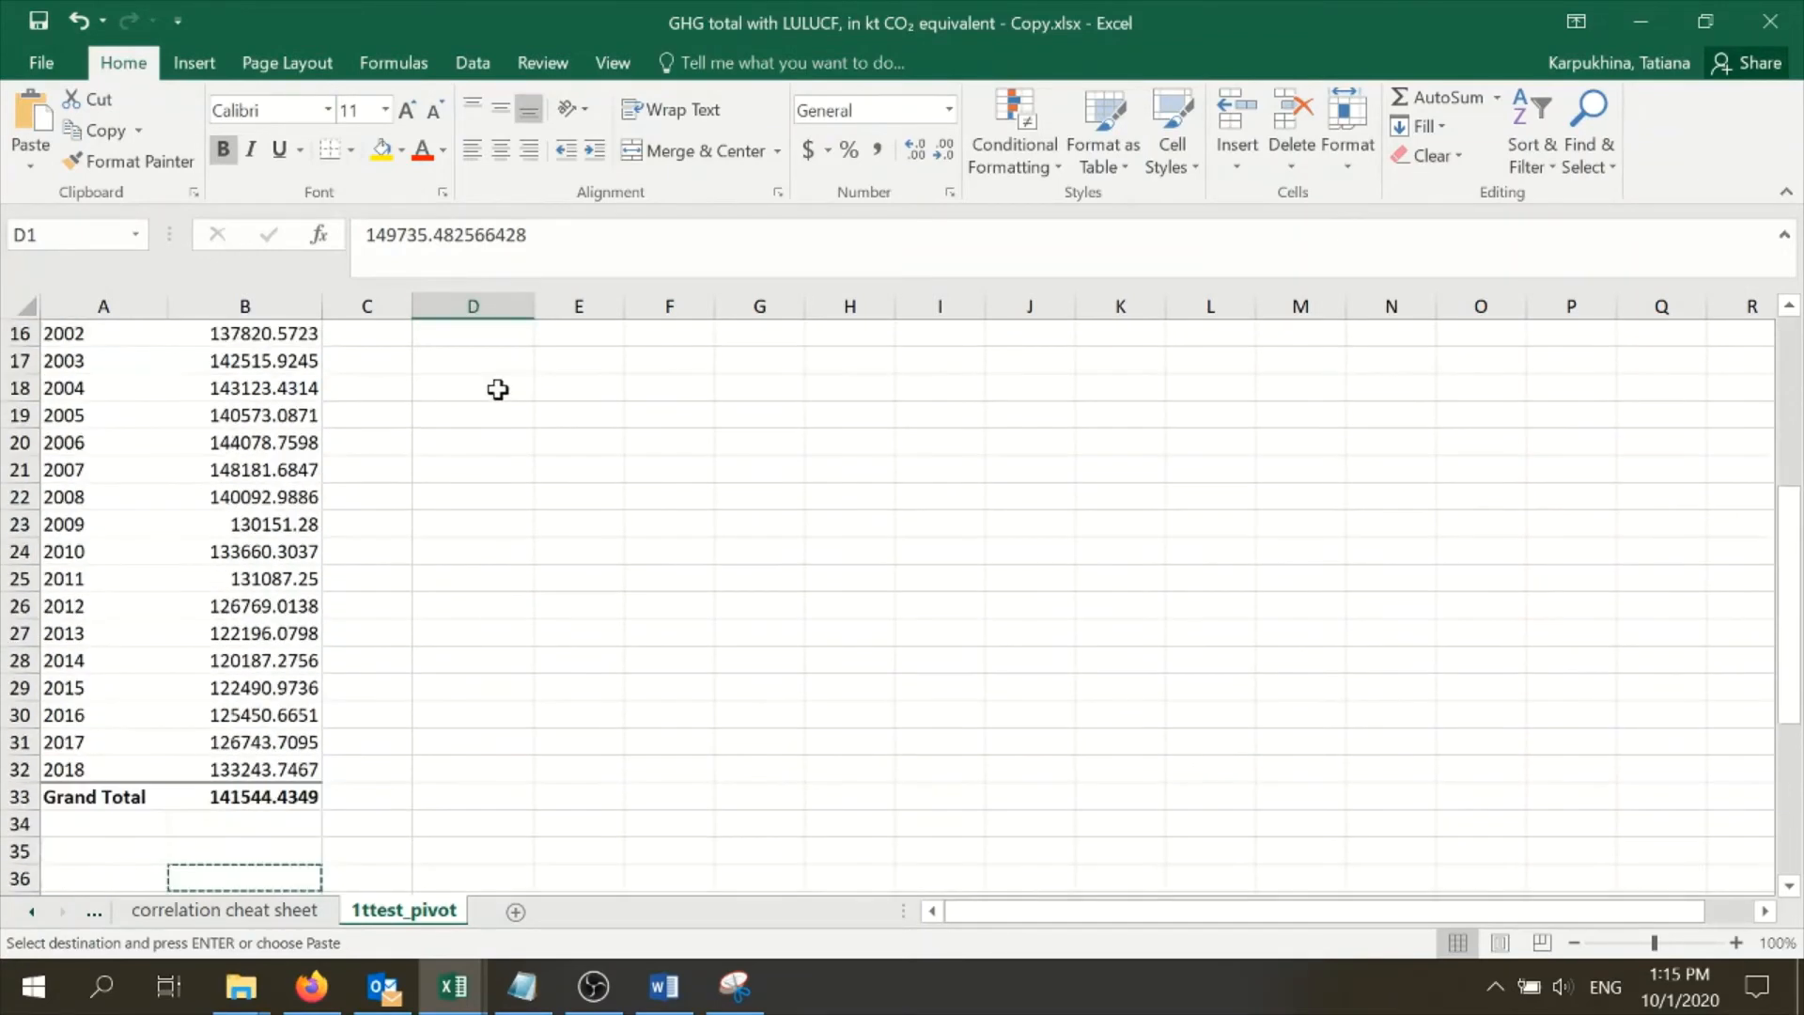
{"action": "scroll", "coordinate": [451, 491], "scroll_direction": "up", "scroll_amount": 8}
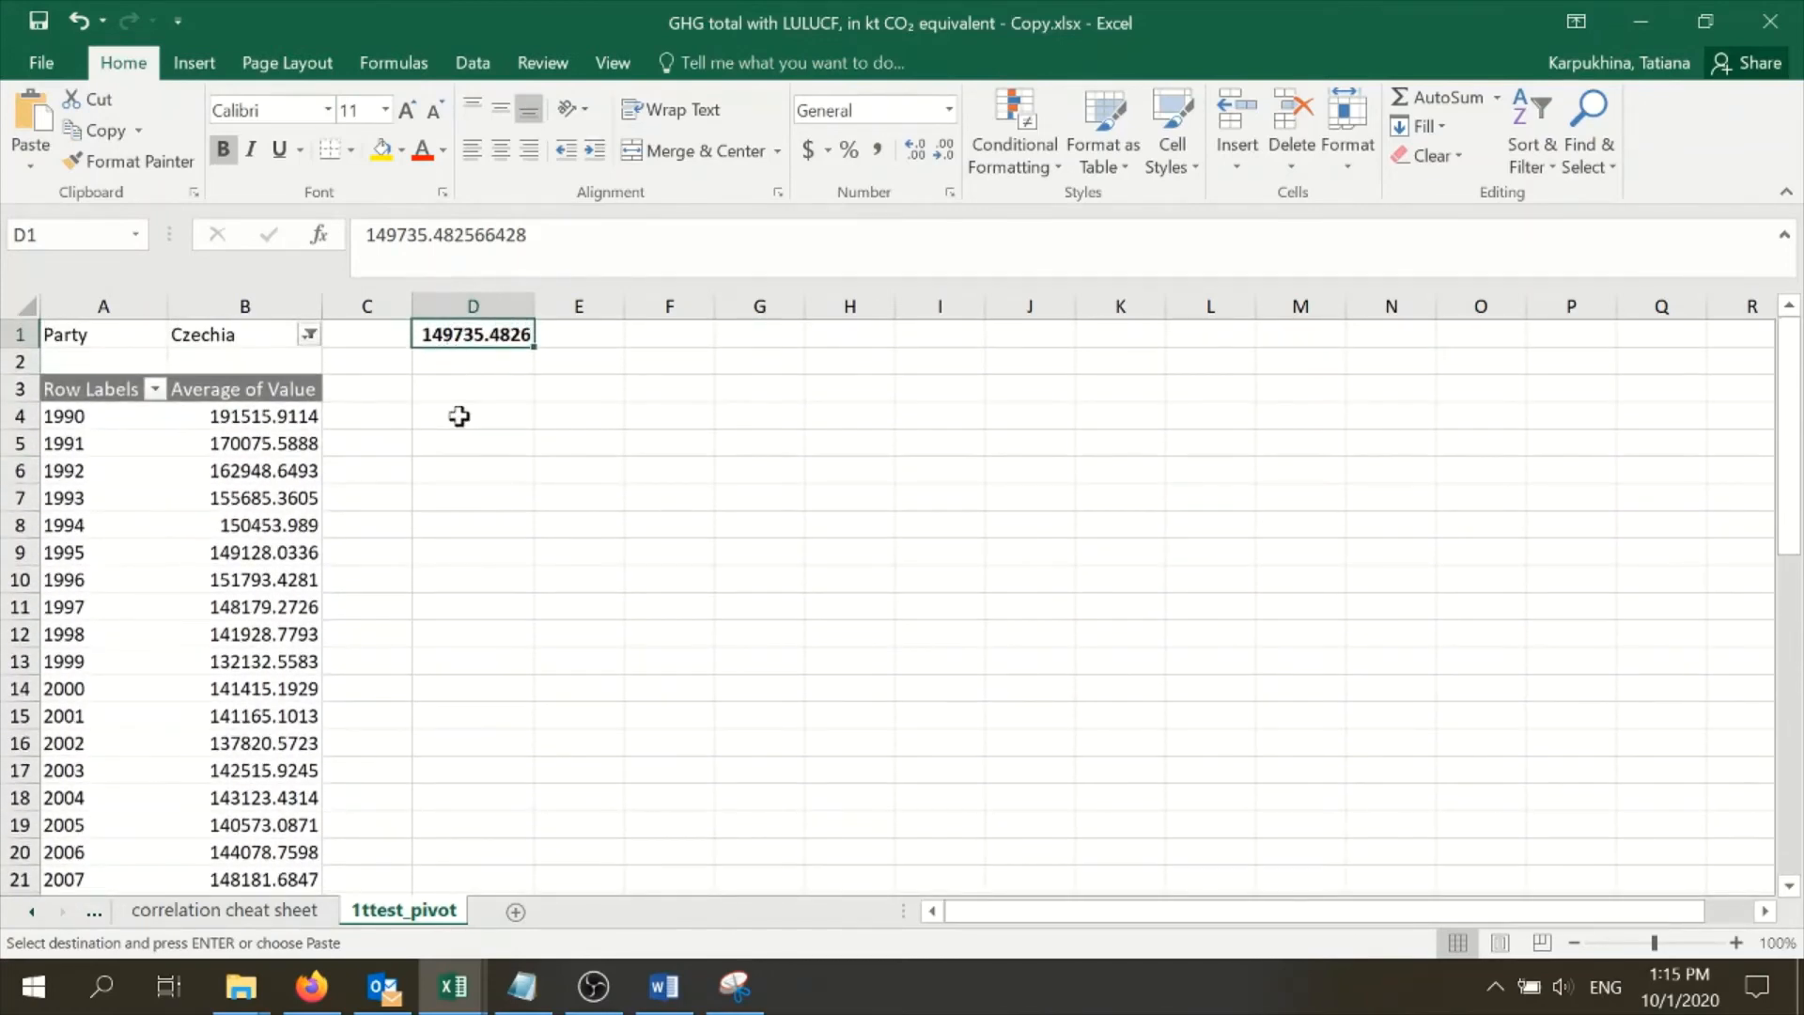
{"action": "scroll", "coordinate": [458, 416], "scroll_direction": "down", "scroll_amount": 8}
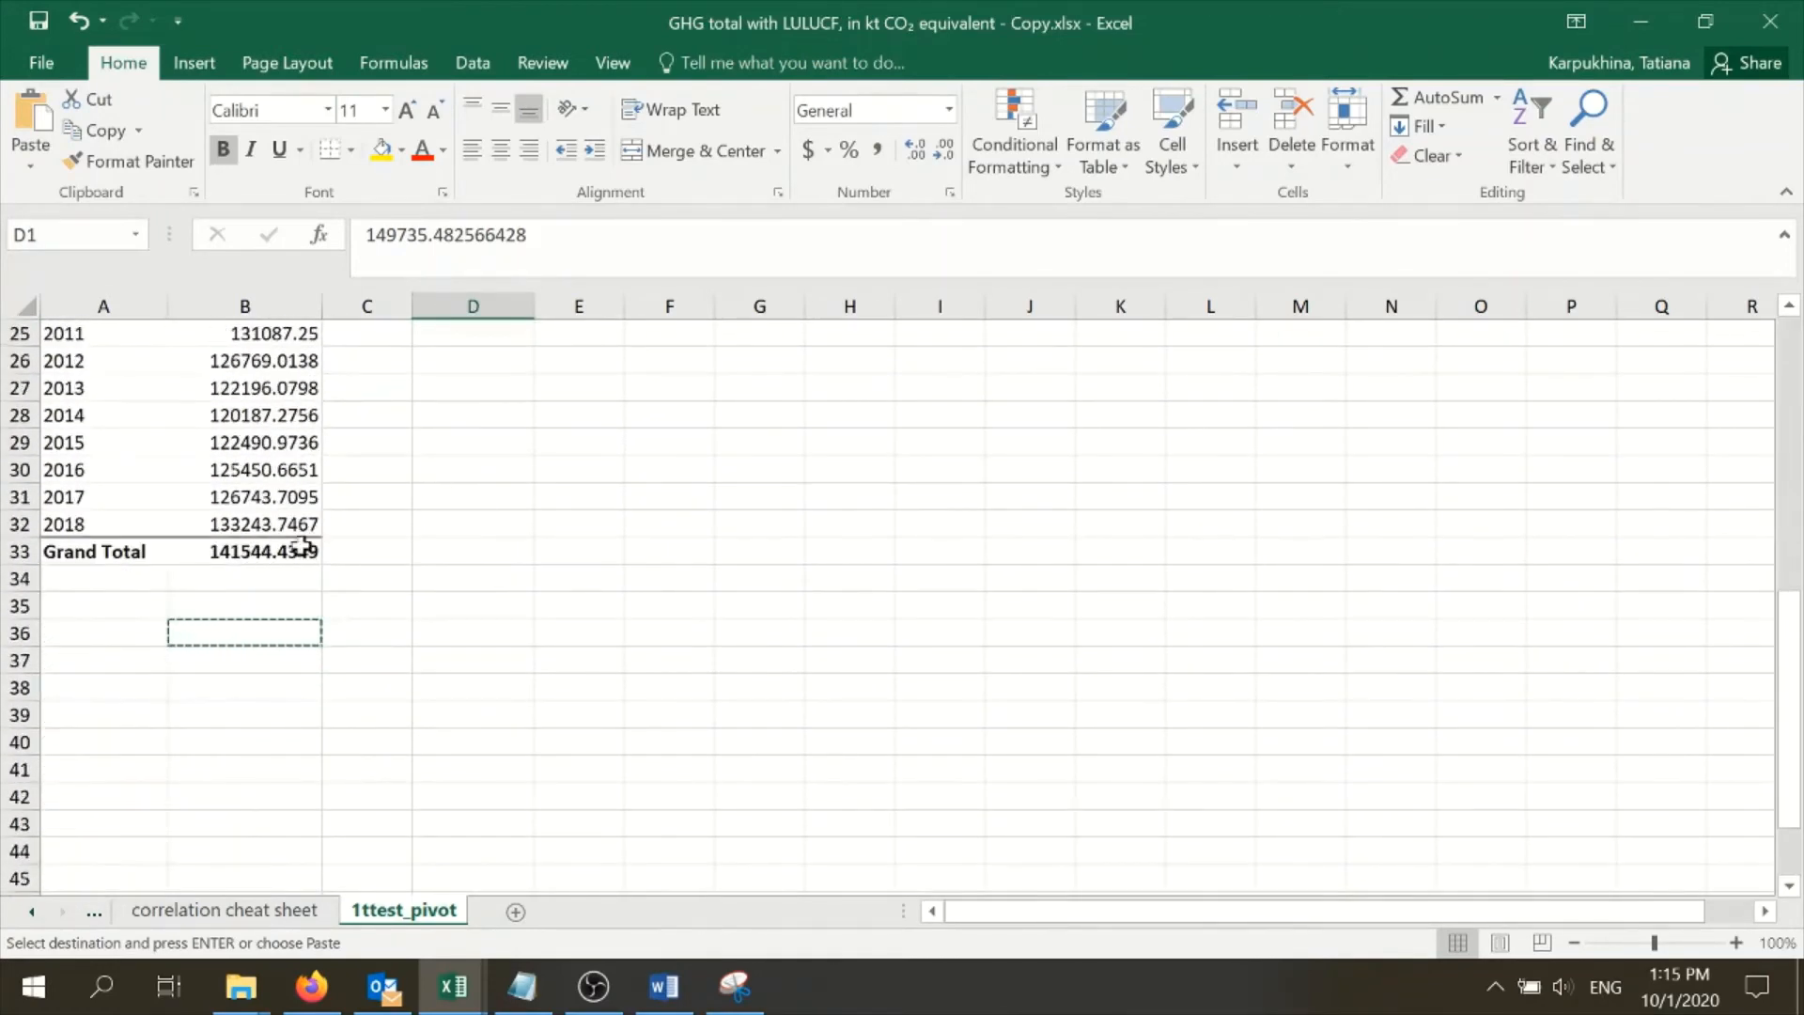
{"action": "scroll", "coordinate": [473, 568], "scroll_direction": "up", "scroll_amount": 8}
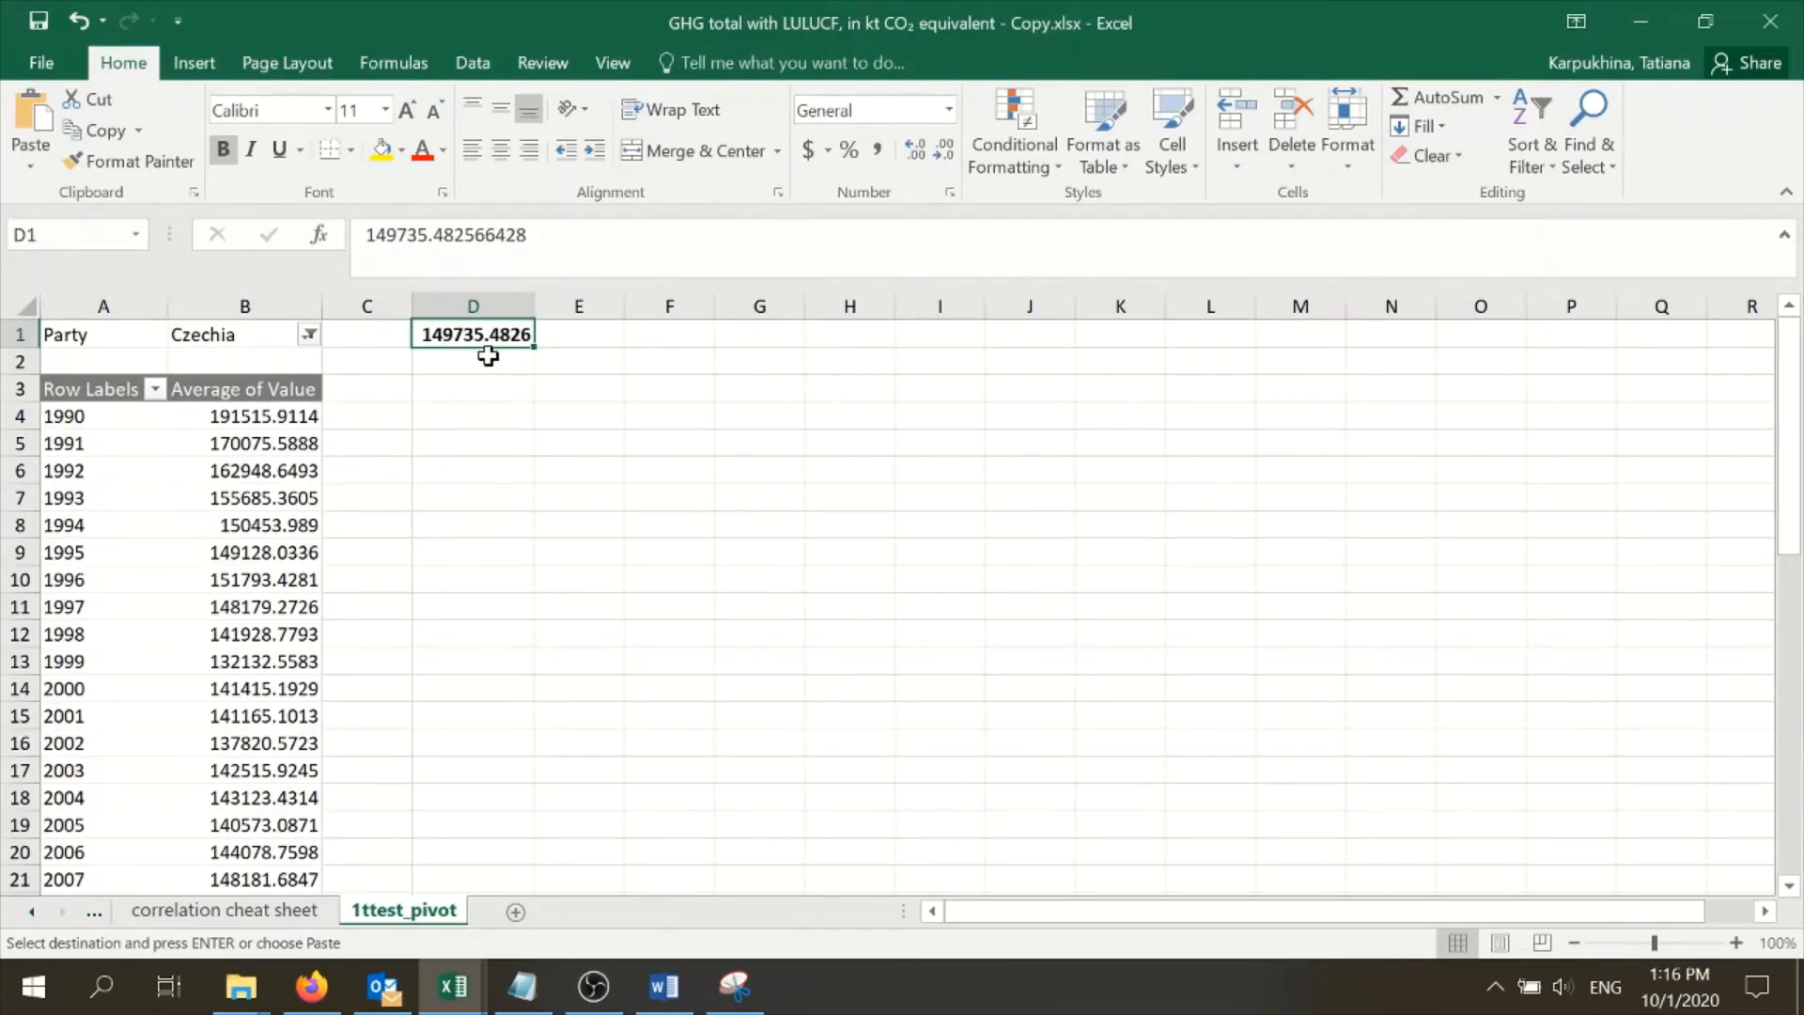
Step: Look through the Data Analysis tools for the t-Test: Two-Sample Assuming Unequal Variances
{"action": "left_click", "coordinate": [263, 442]}
{"action": "left_click", "coordinate": [472, 67]}
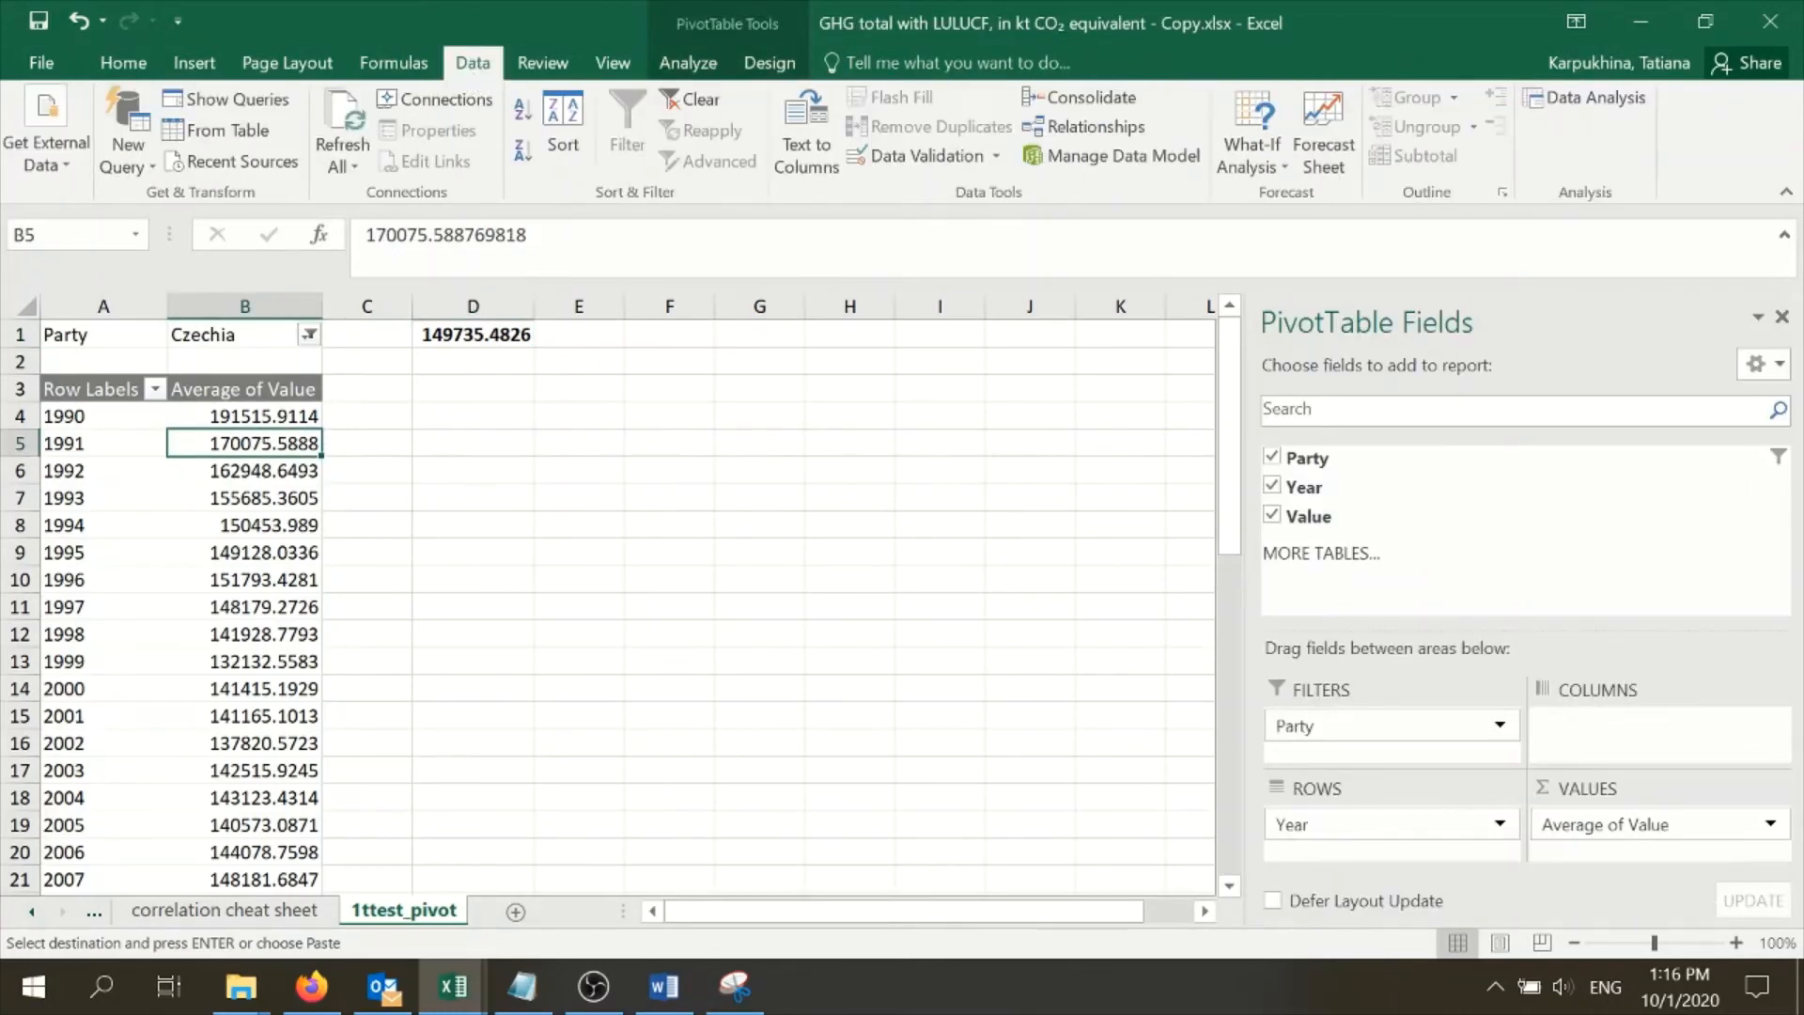
{"action": "left_click", "coordinate": [1588, 105]}
{"action": "scroll", "coordinate": [1372, 501], "scroll_direction": "down", "scroll_amount": 1}
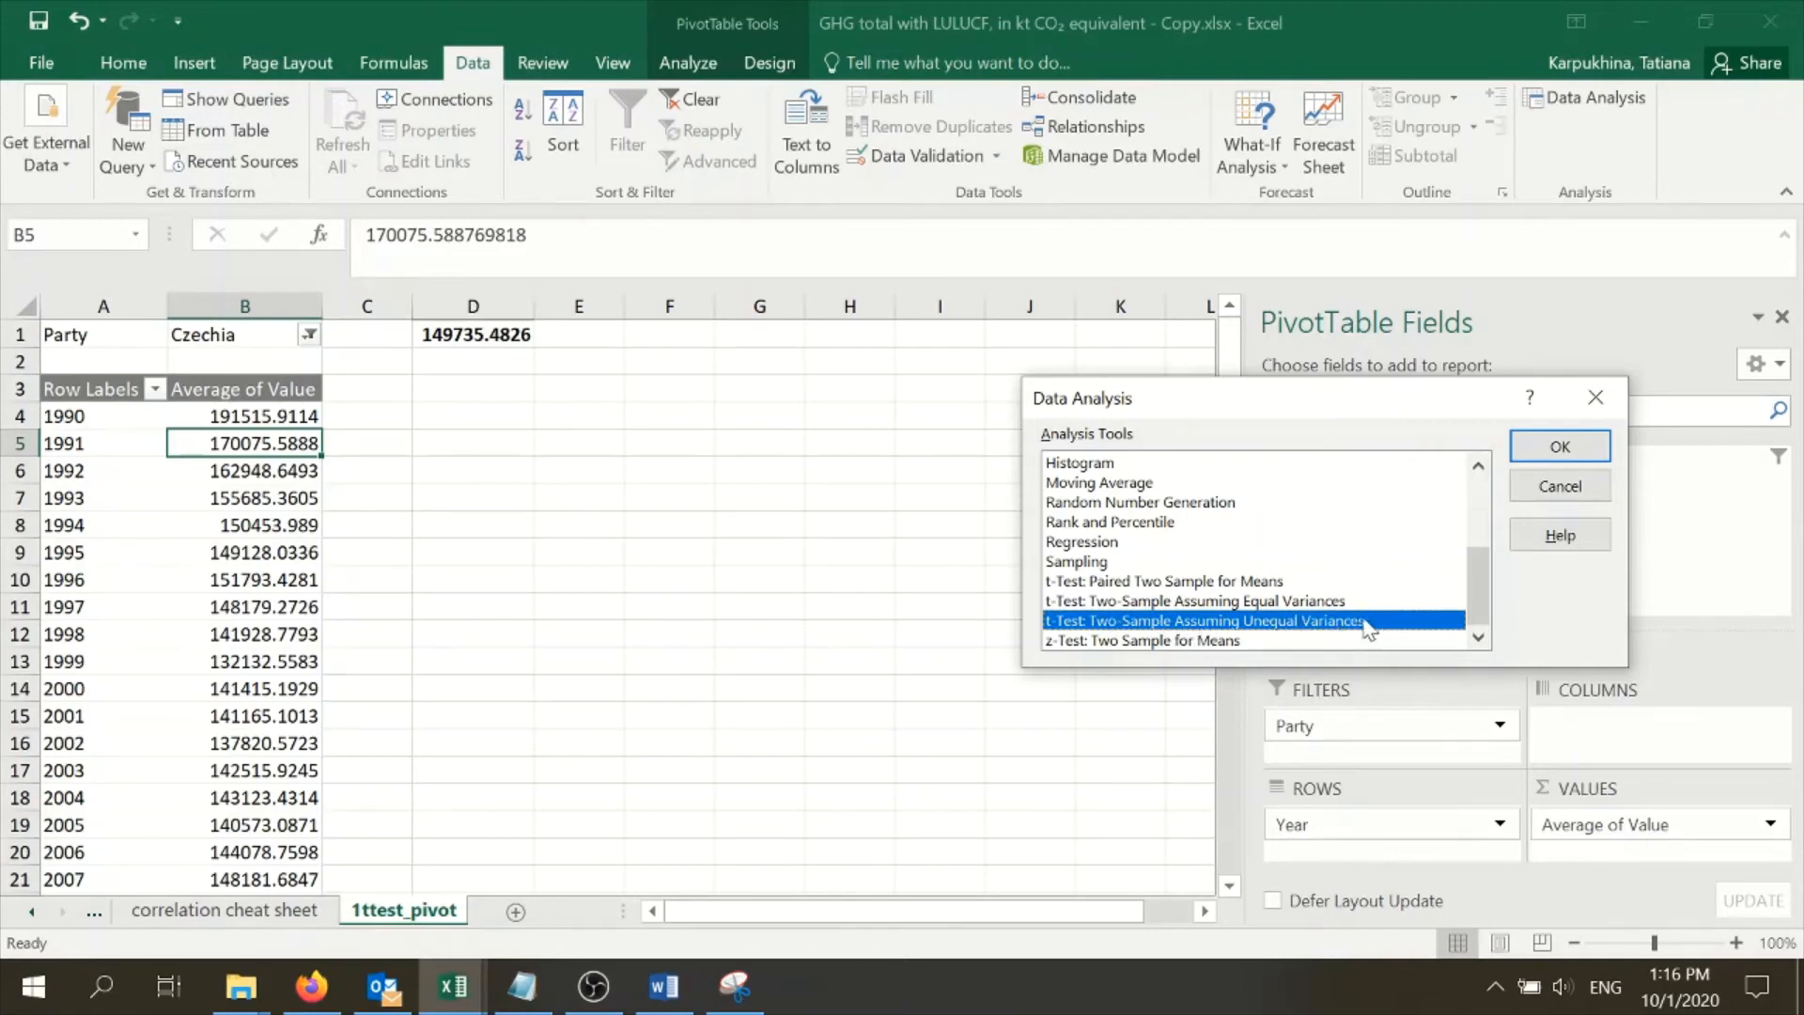
Step: Copy the overall mean from cell D1 into cells C4 and C5 beside the yearly averages
{"action": "left_click", "coordinate": [468, 442]}
{"action": "left_click", "coordinate": [473, 336]}
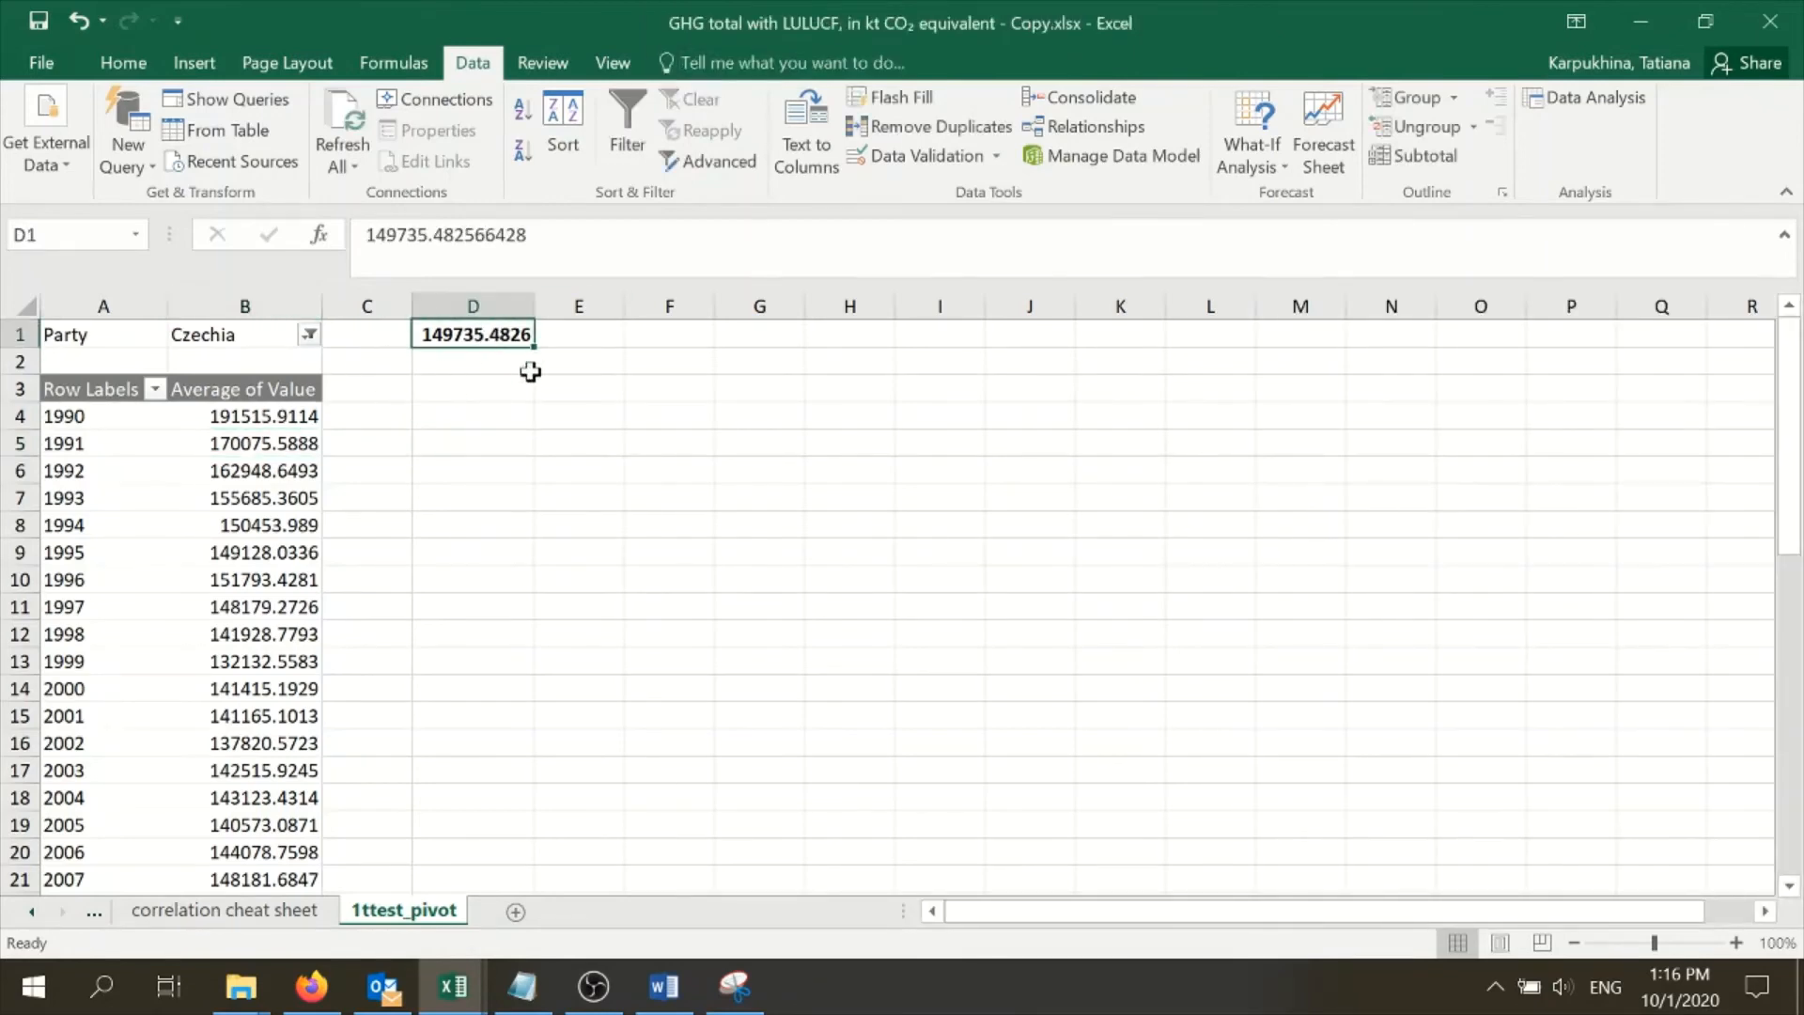
{"action": "key", "text": "ctrl+c"}
{"action": "left_click", "coordinate": [378, 416]}
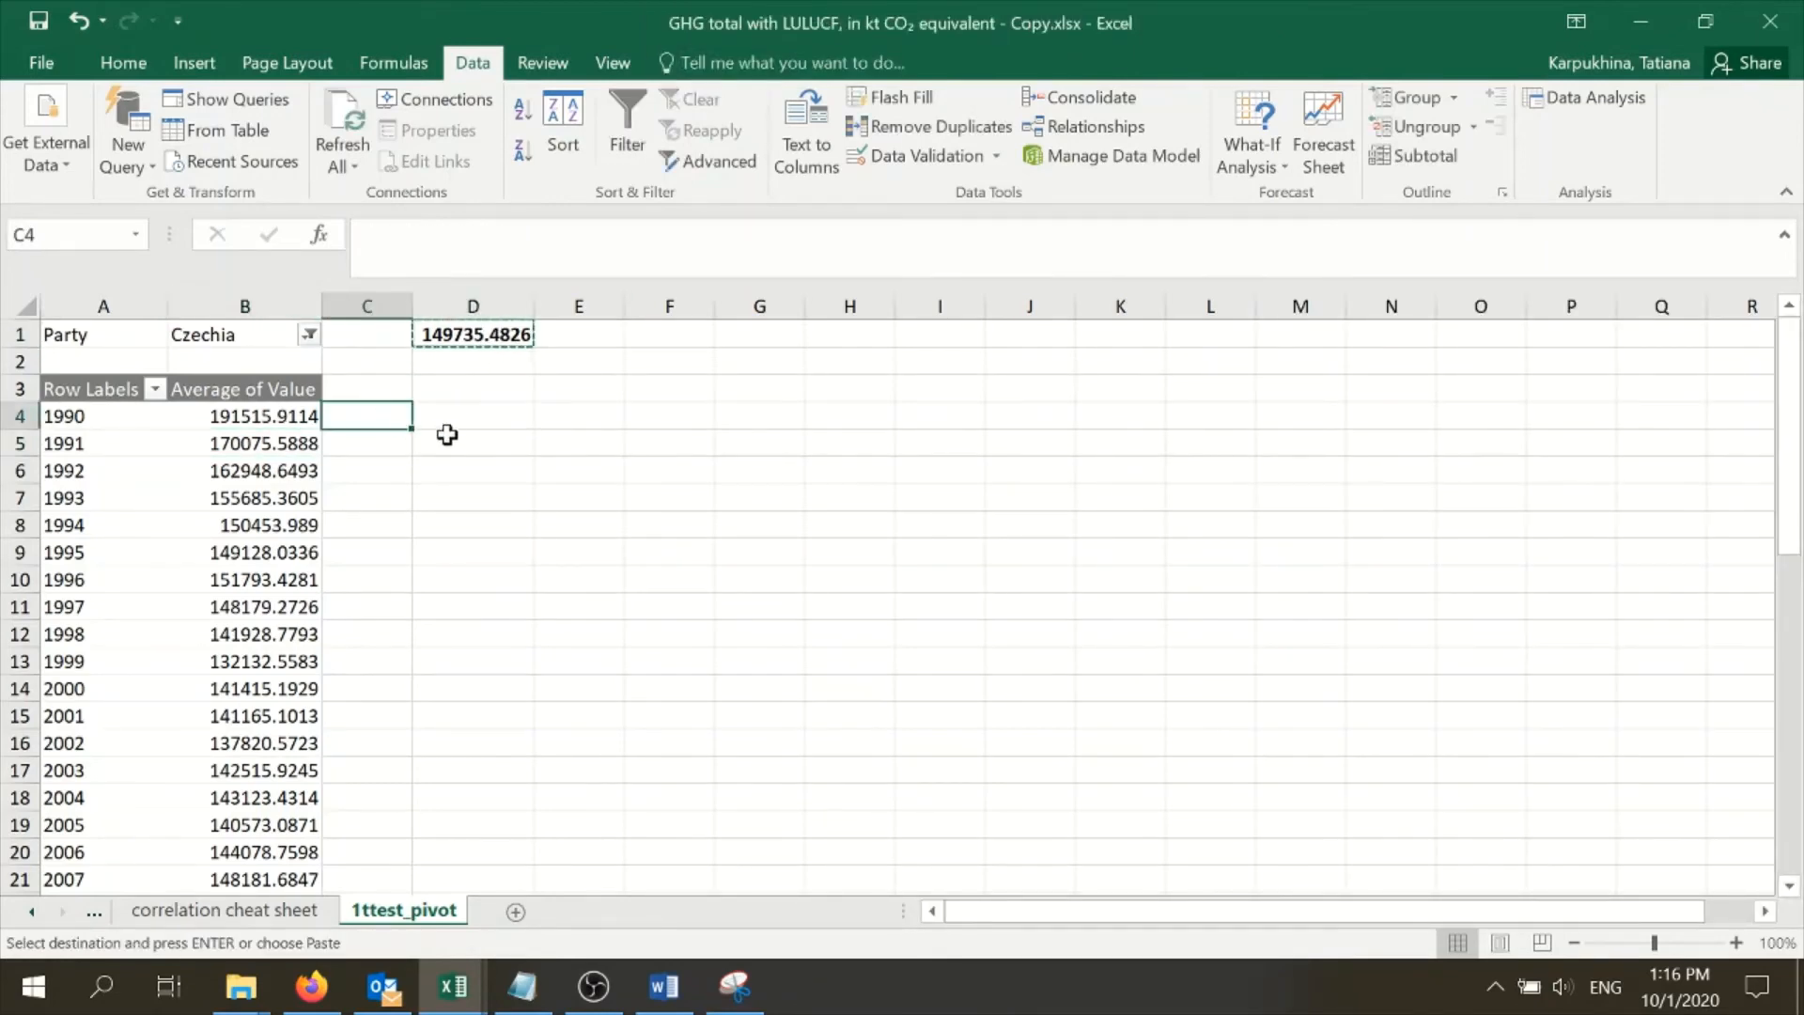
{"action": "key", "text": "ctrl+v"}
{"action": "left_click", "coordinate": [372, 447]}
{"action": "key", "text": "ctrl+v"}
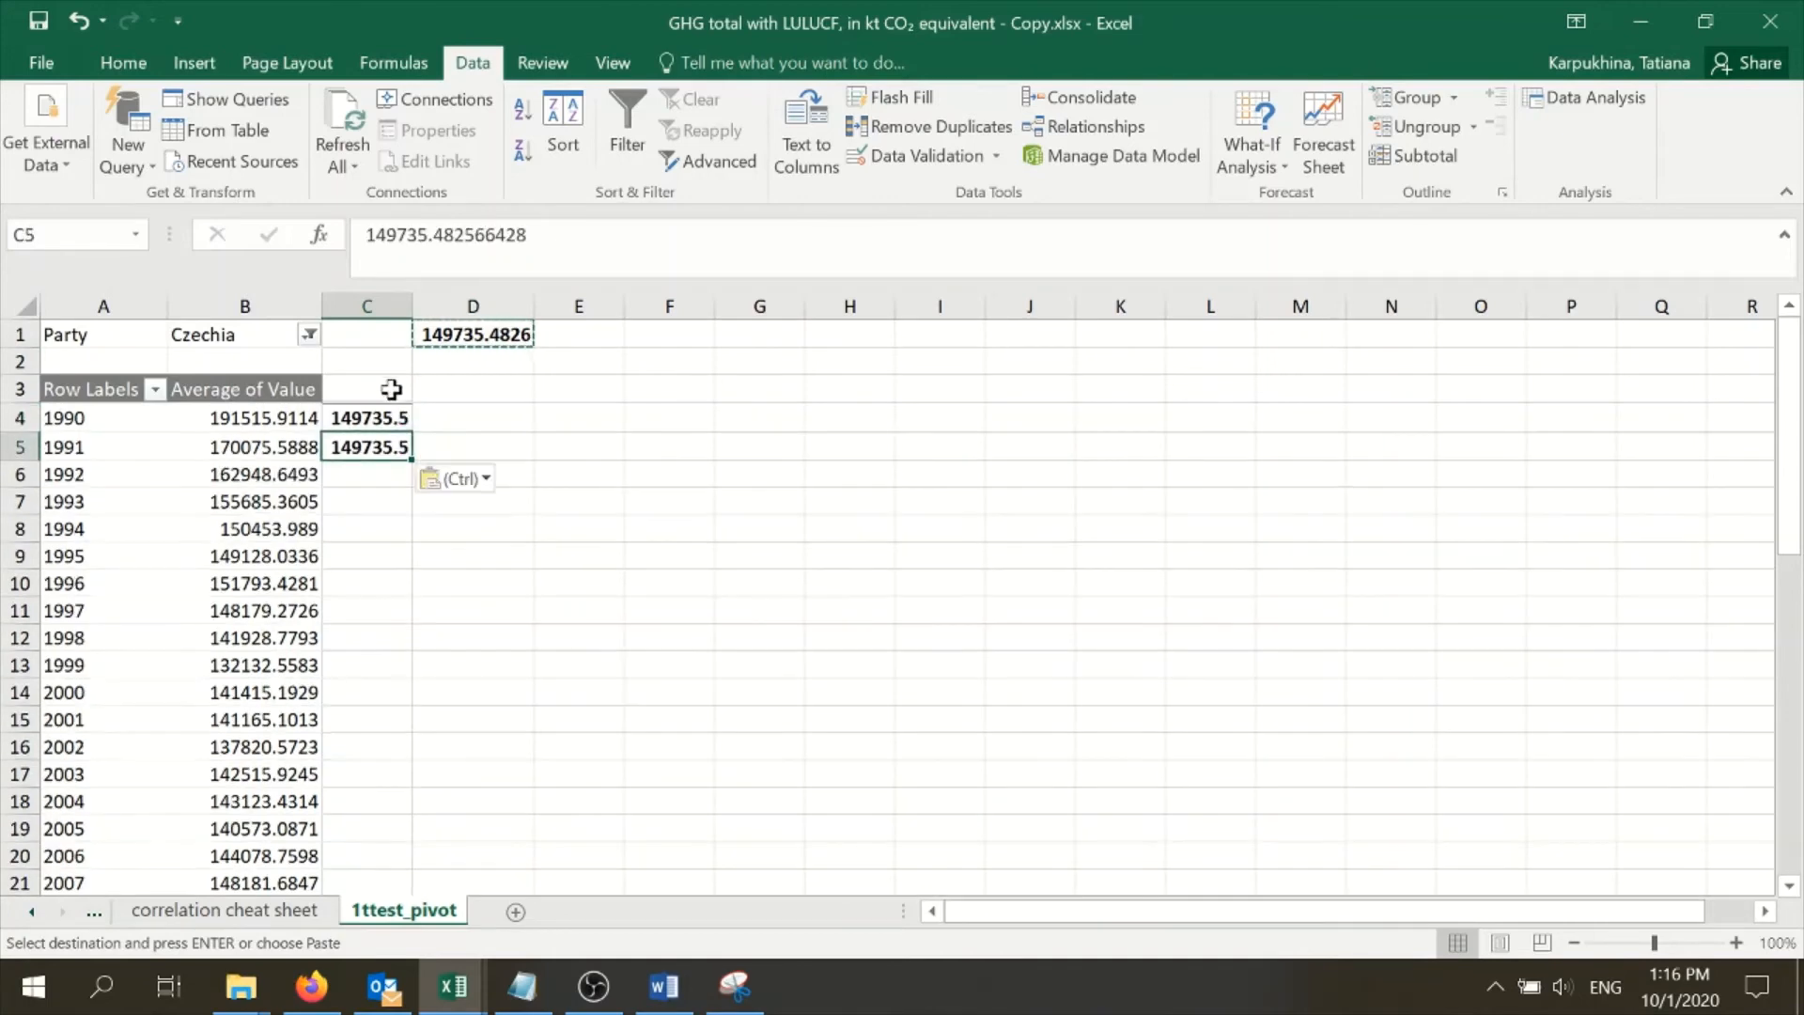
Step: Enter the heading "Arbitrary" in cell C3 above the copied means
{"action": "left_click", "coordinate": [387, 389]}
{"action": "key", "text": "Escape"}
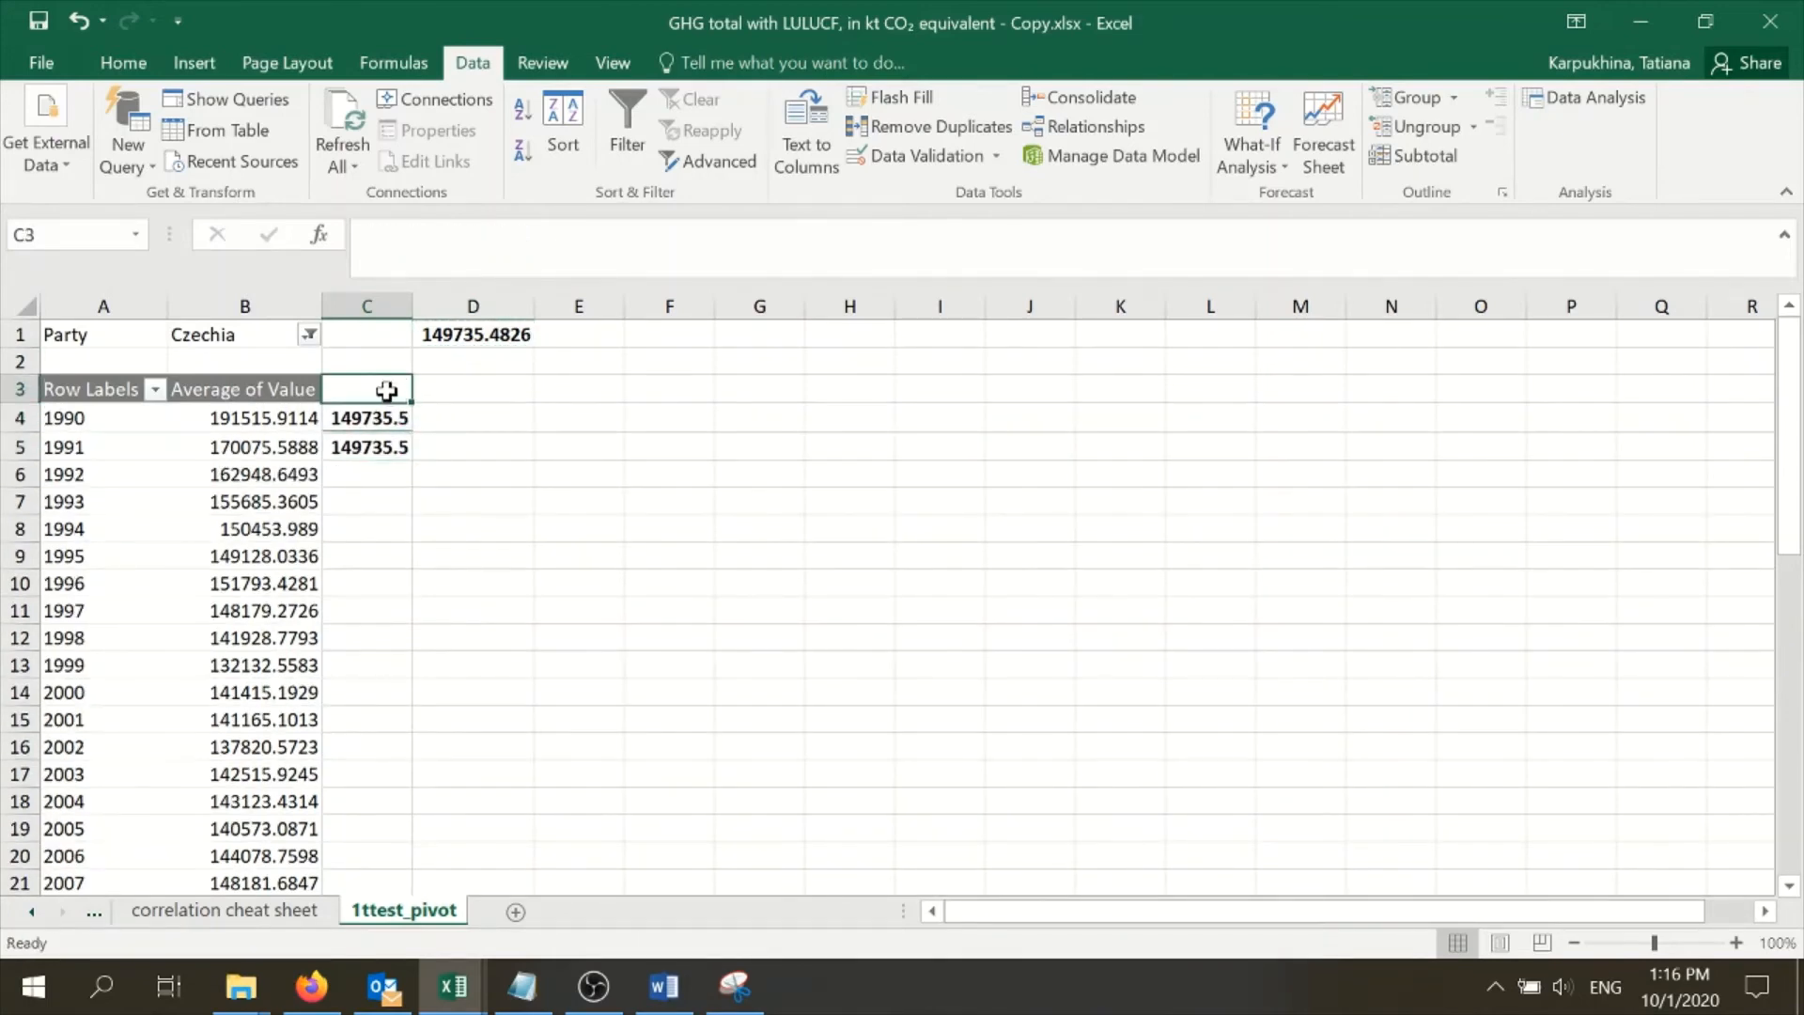
{"action": "type", "text": "Arbi"}
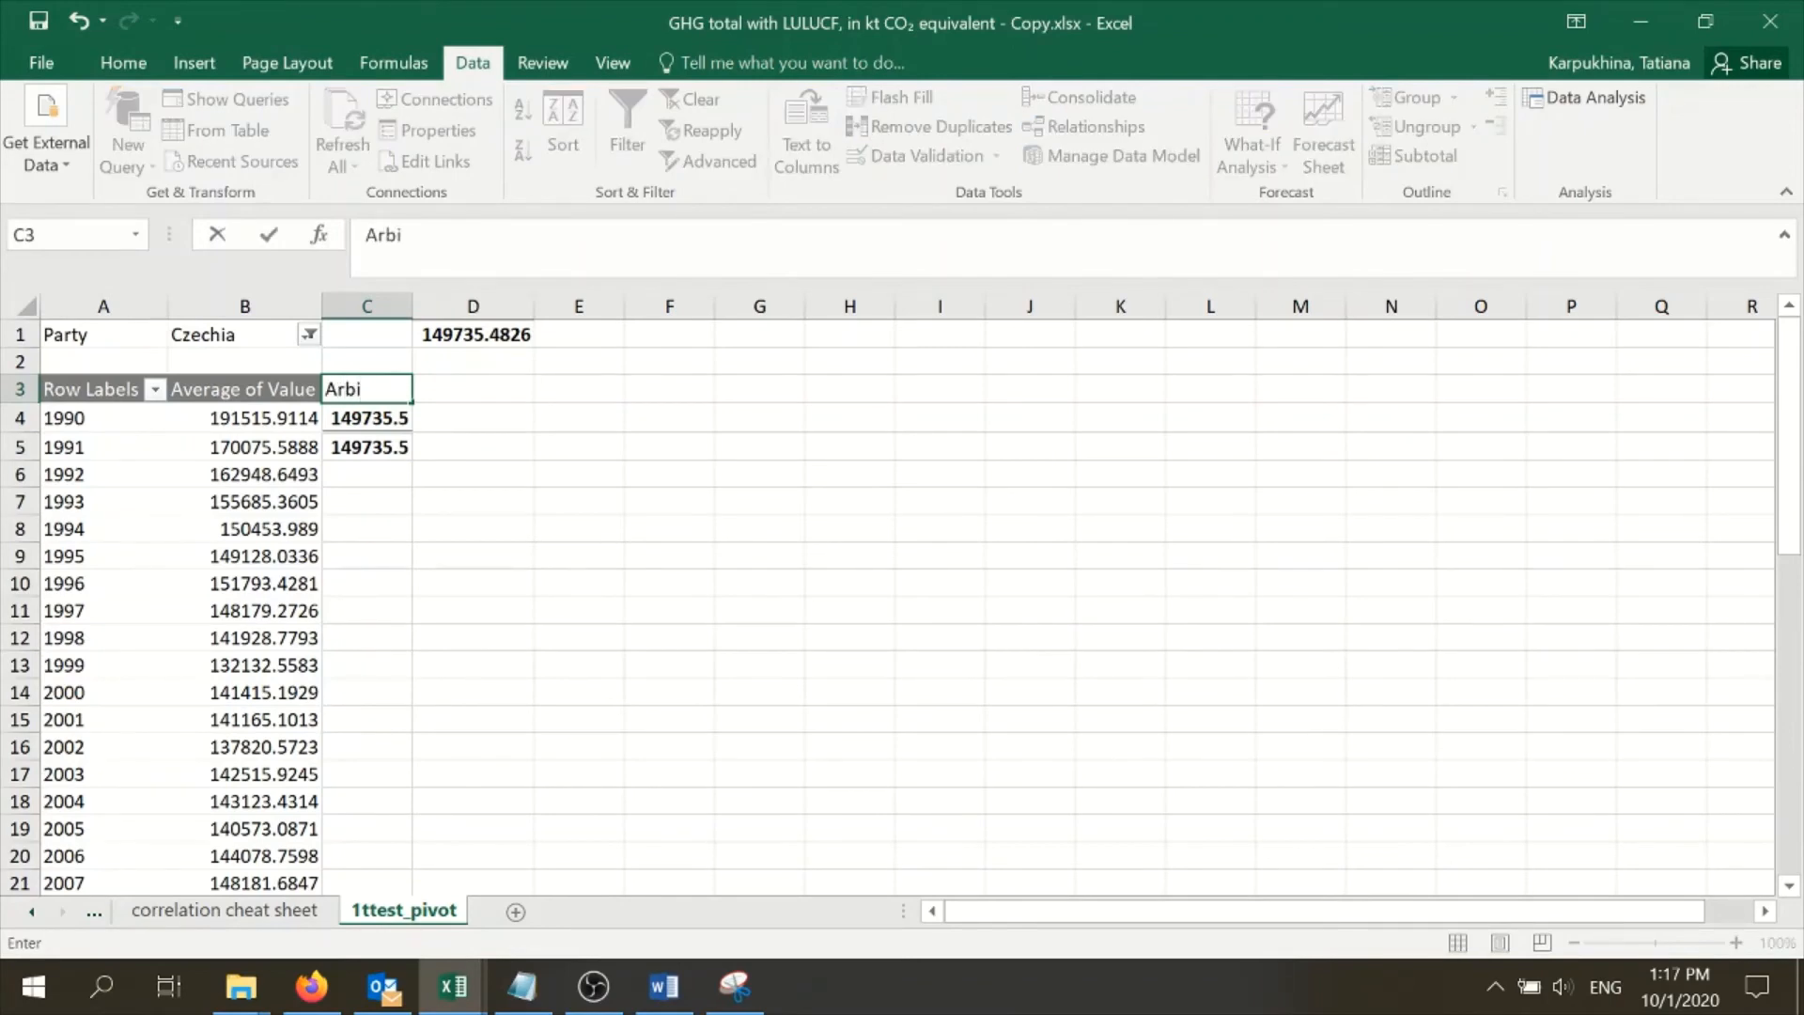
{"action": "type", "text": "trary"}
{"action": "left_click", "coordinate": [467, 455]}
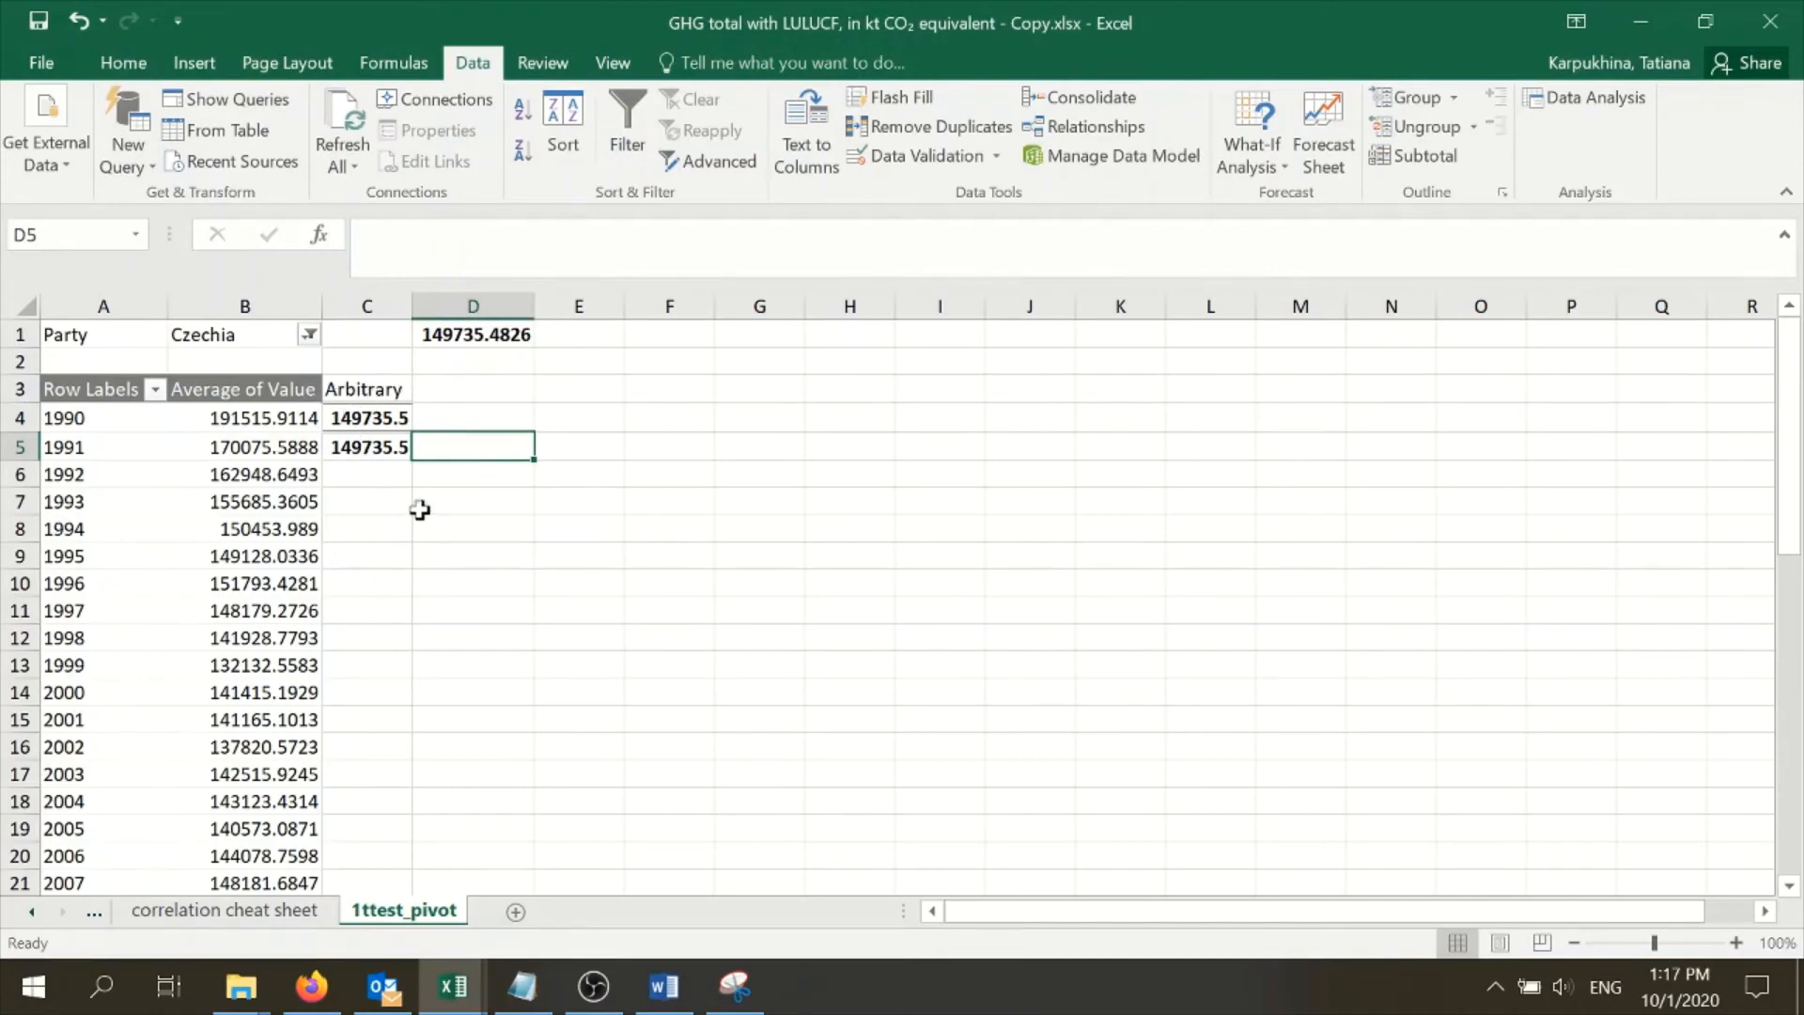
Step: Start a t-Test: Two-Sample Assuming Unequal Variances and set the Variable 1 Range to the yearly averages $B$4:$B$32, leaving out the Grand Total
{"action": "left_click", "coordinate": [1588, 103]}
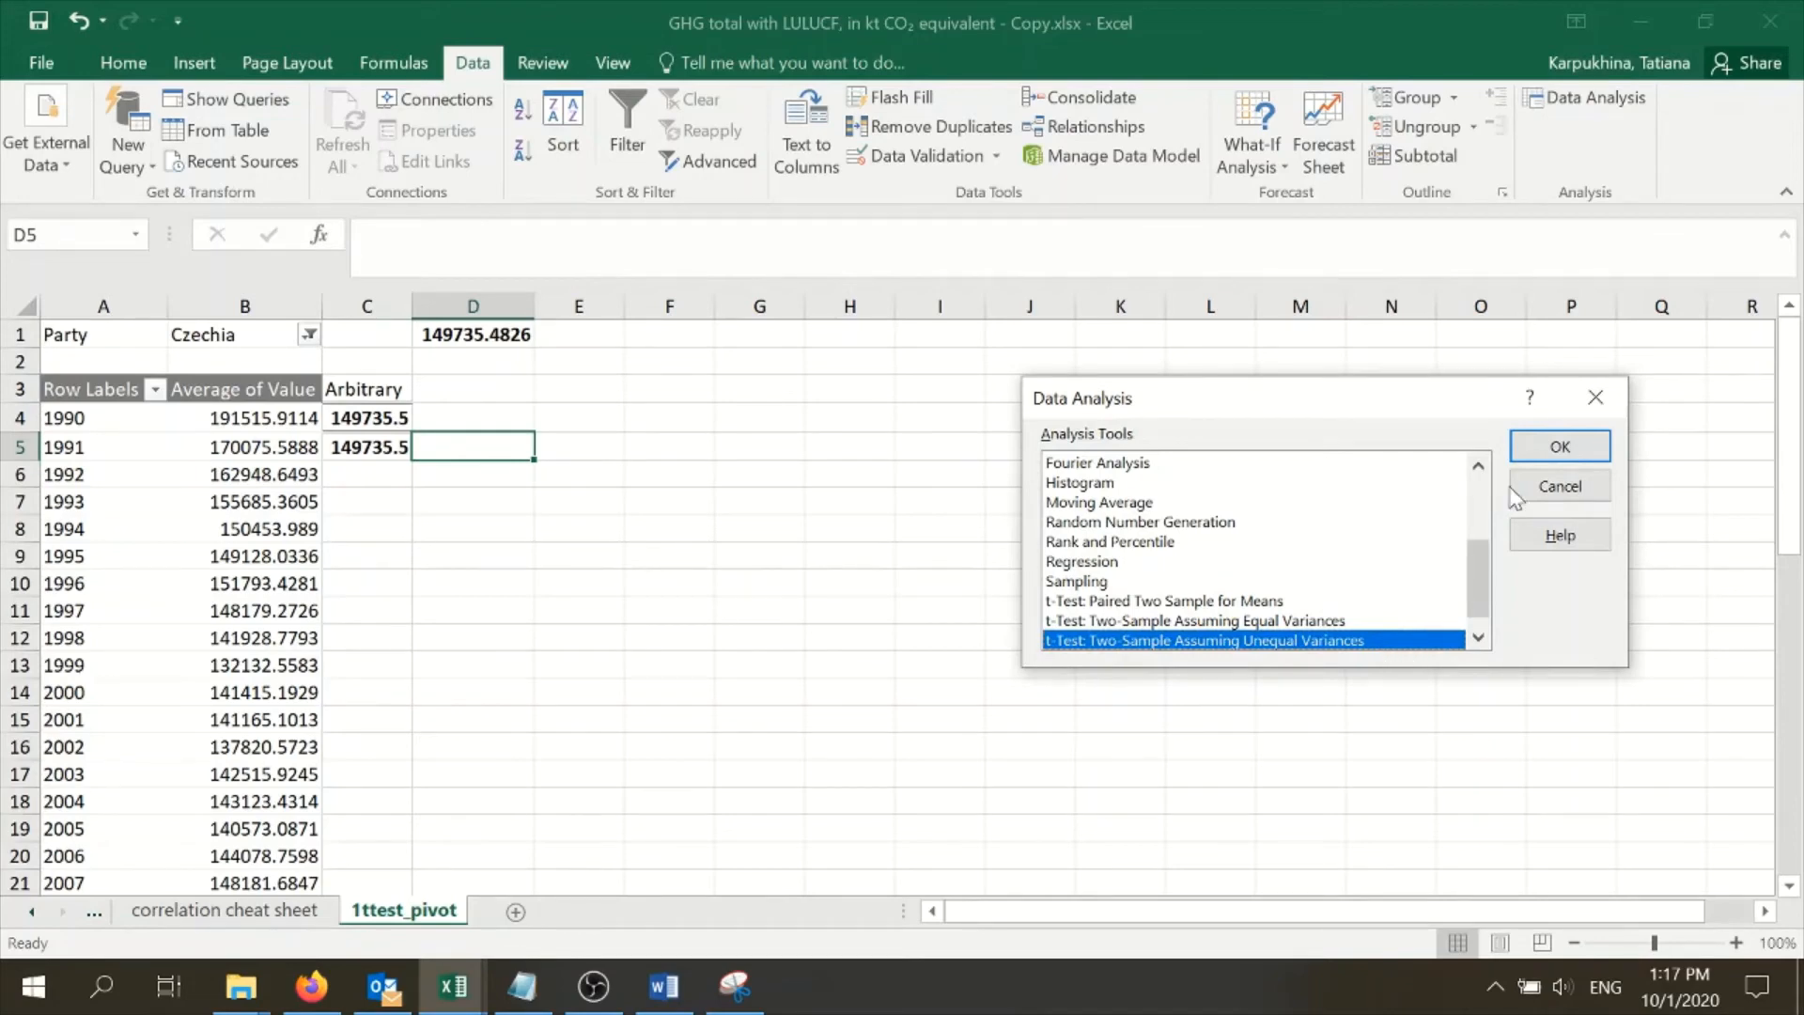
{"action": "left_click", "coordinate": [1558, 447]}
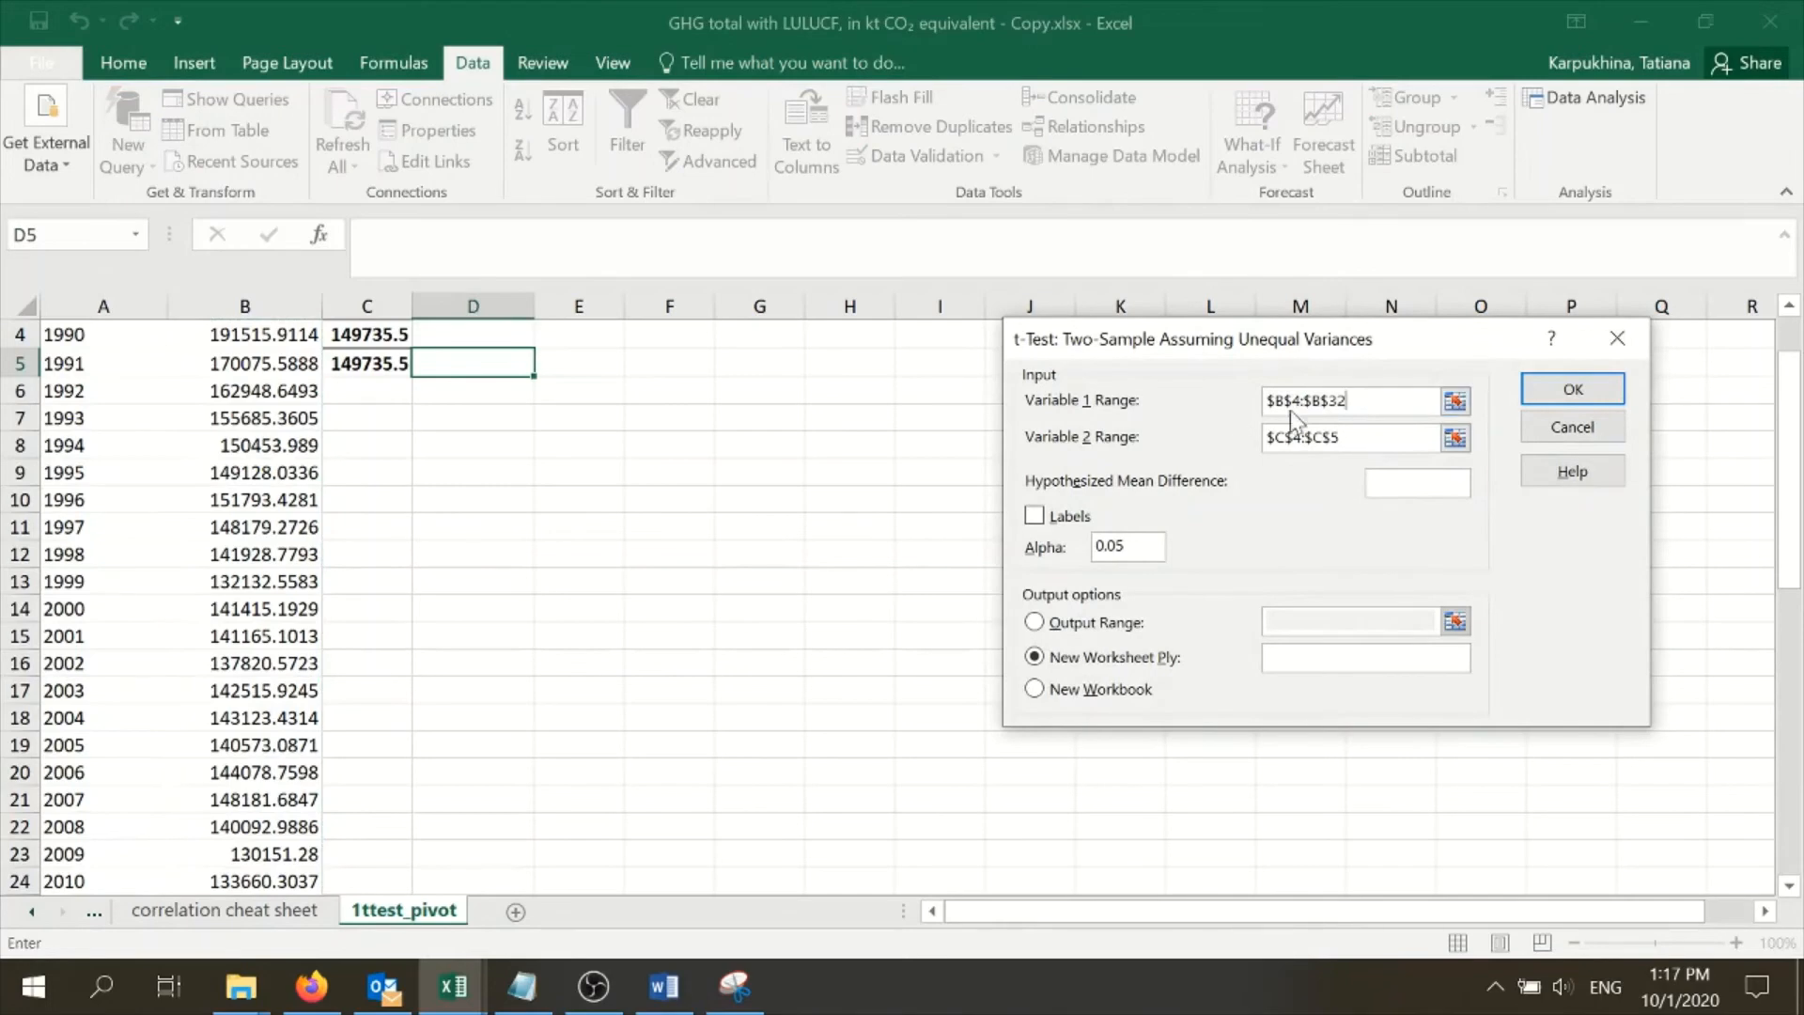
{"action": "key", "text": "shift+Home"}
{"action": "key", "text": "BackSpace"}
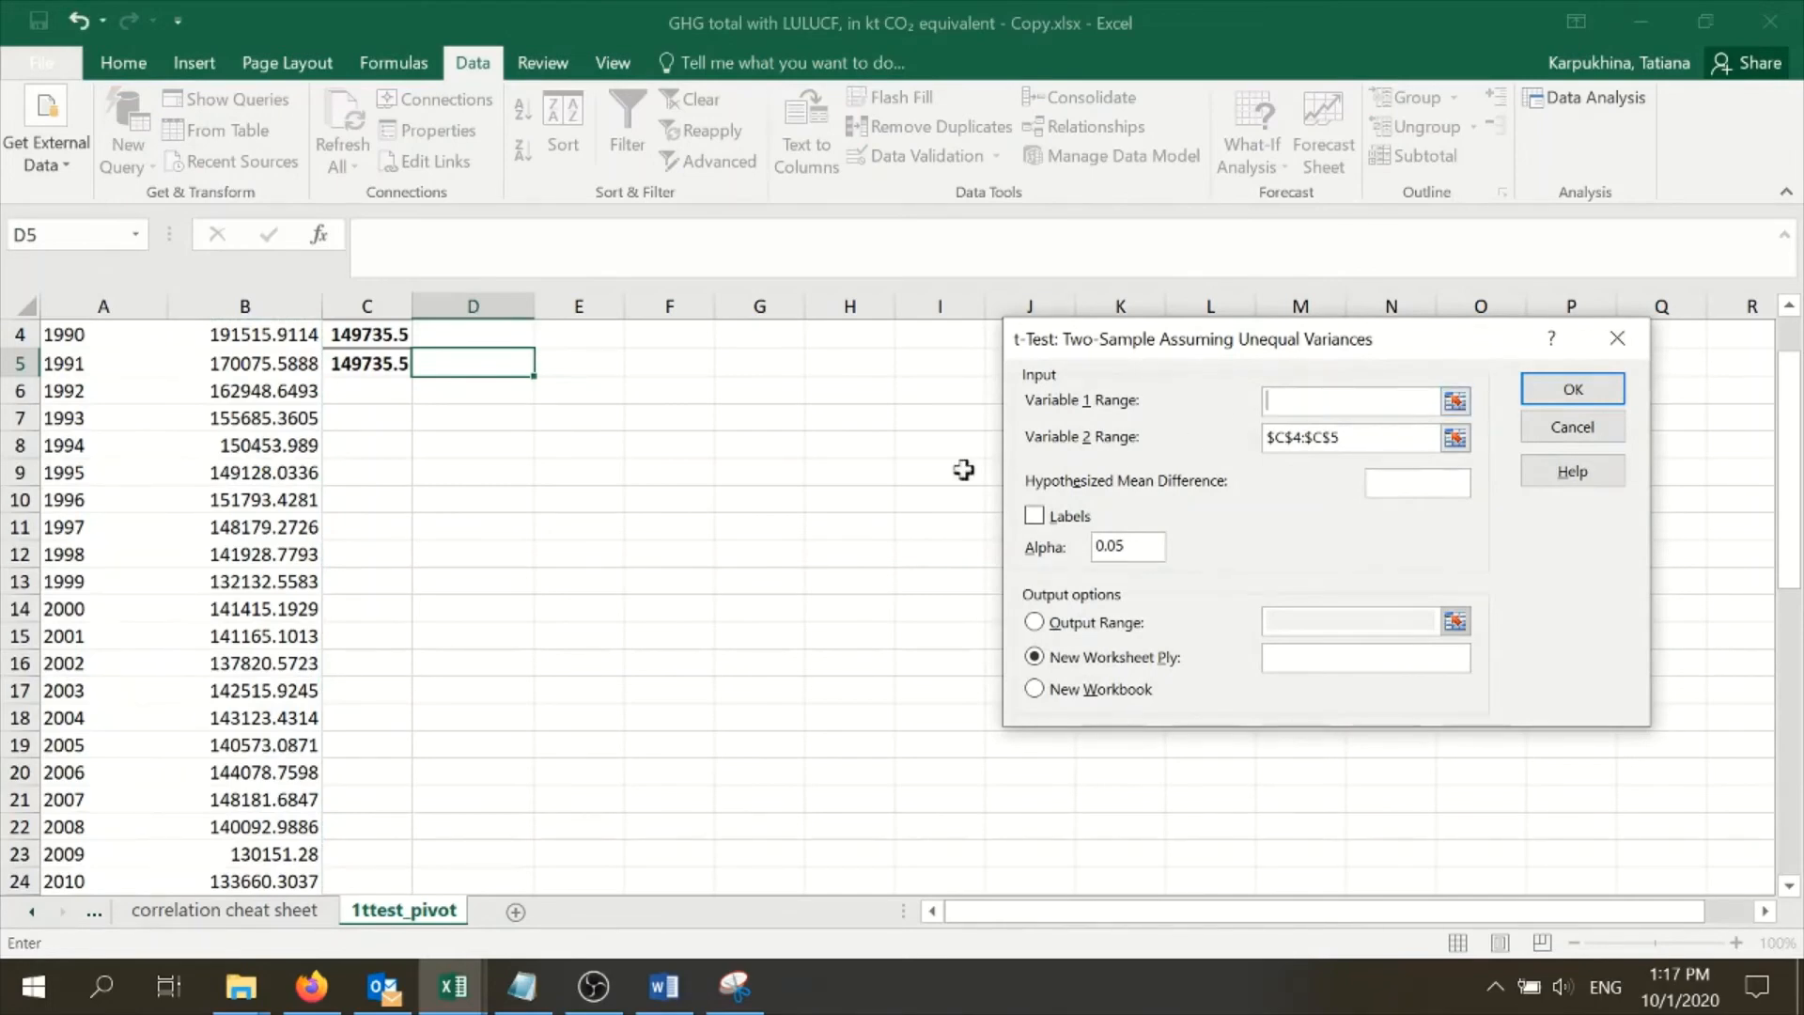
{"action": "scroll", "coordinate": [435, 483], "scroll_direction": "up", "scroll_amount": 1}
{"action": "left_click", "coordinate": [282, 423]}
{"action": "key", "text": "ctrl+shift+Down"}
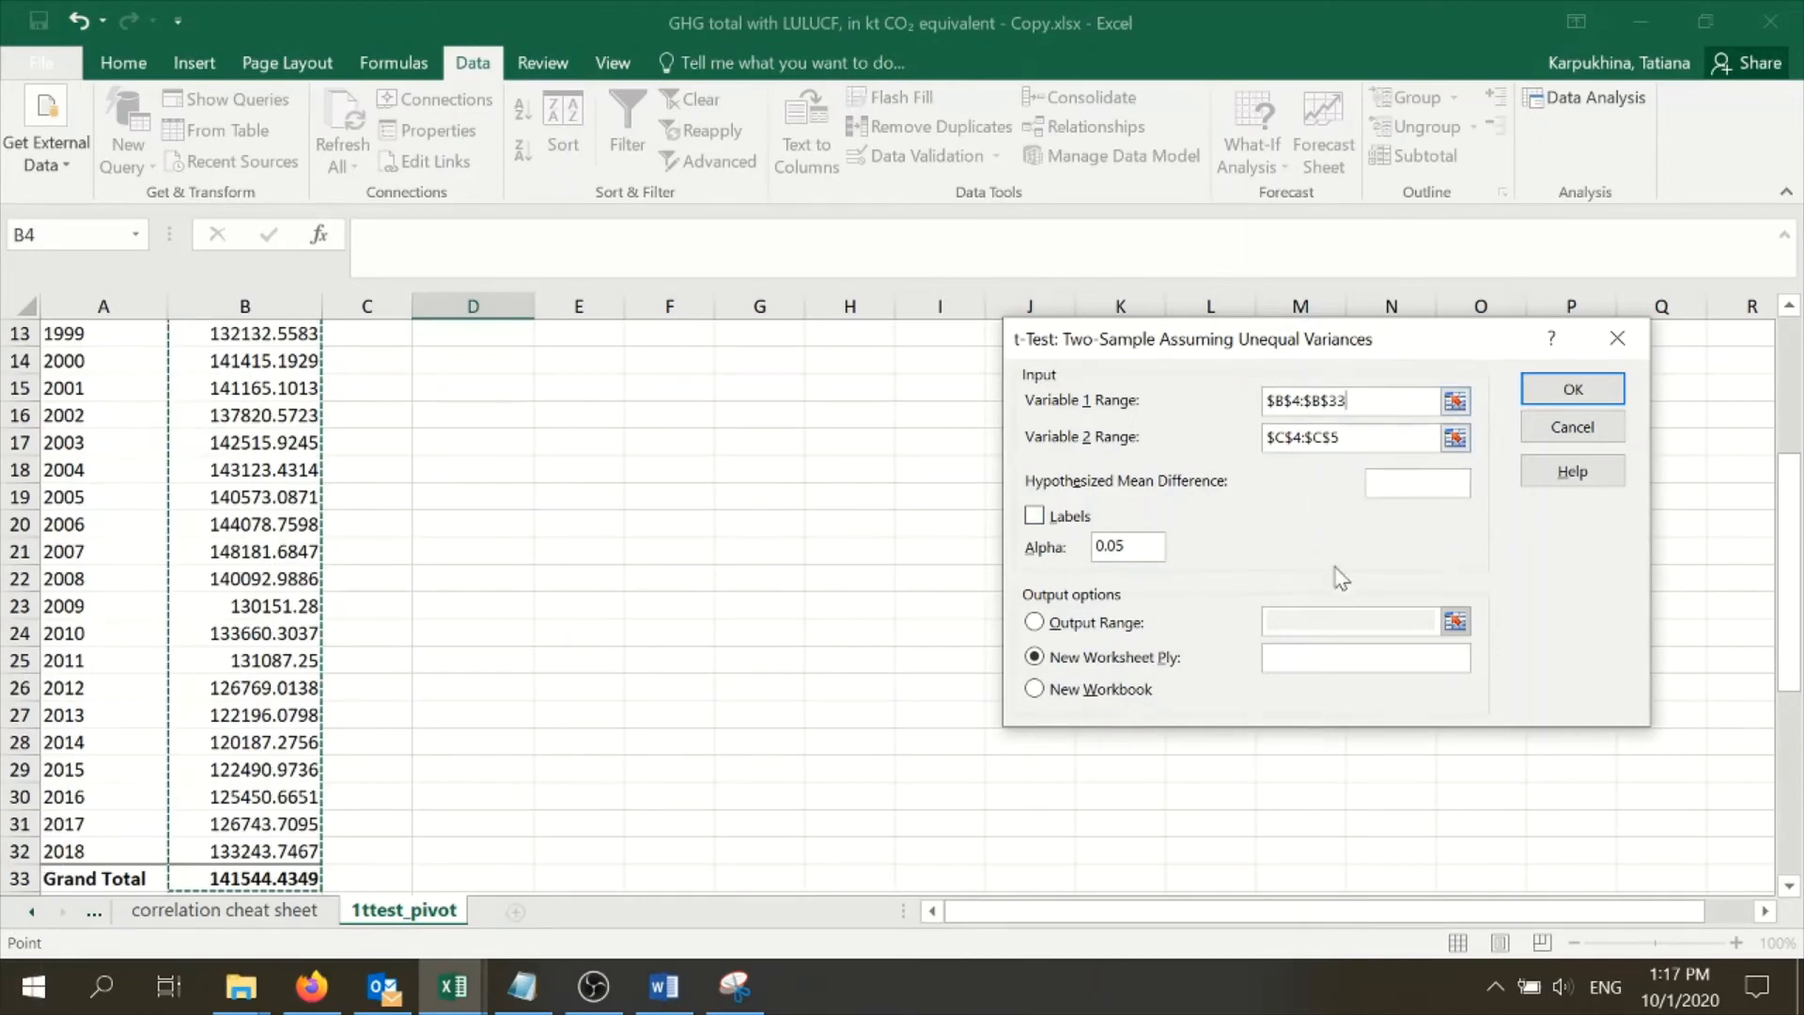
{"action": "key", "text": "Tab"}
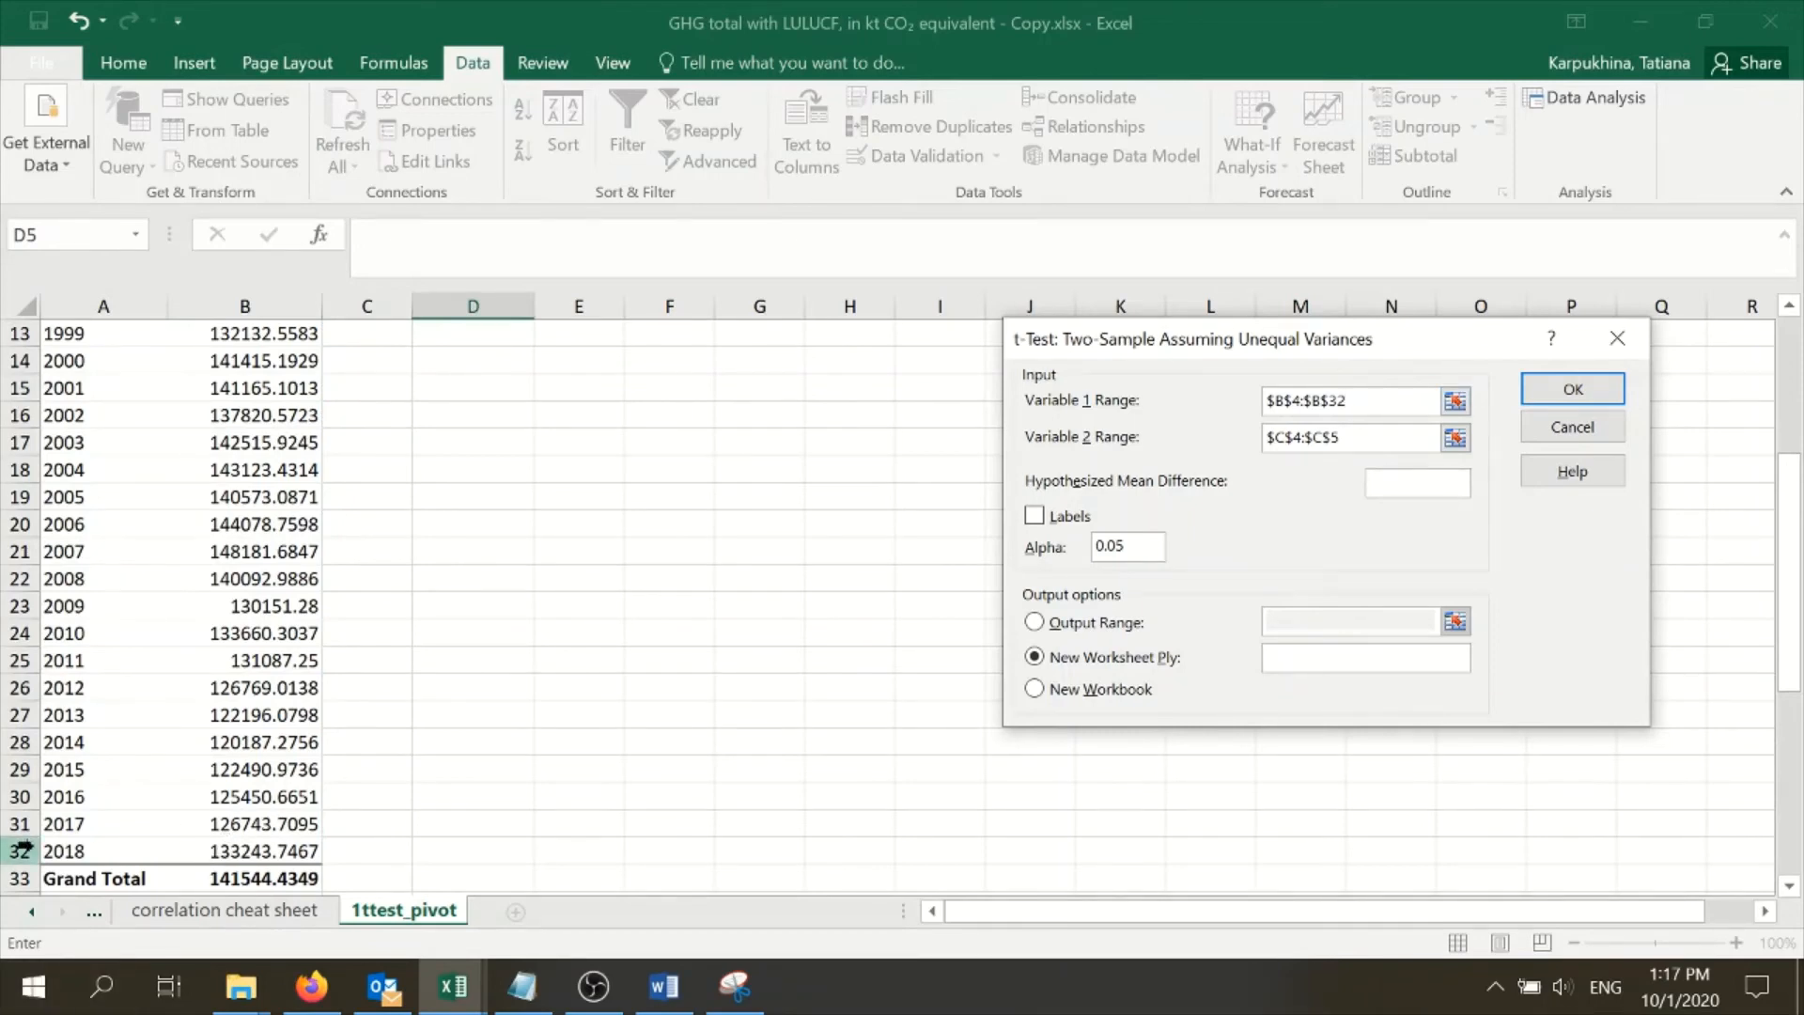
Step: Replace the Variable 2 Range with $C$3:$C$5 so it covers the Arbitrary heading and both copied means
{"action": "scroll", "coordinate": [658, 517], "scroll_direction": "up", "scroll_amount": 4}
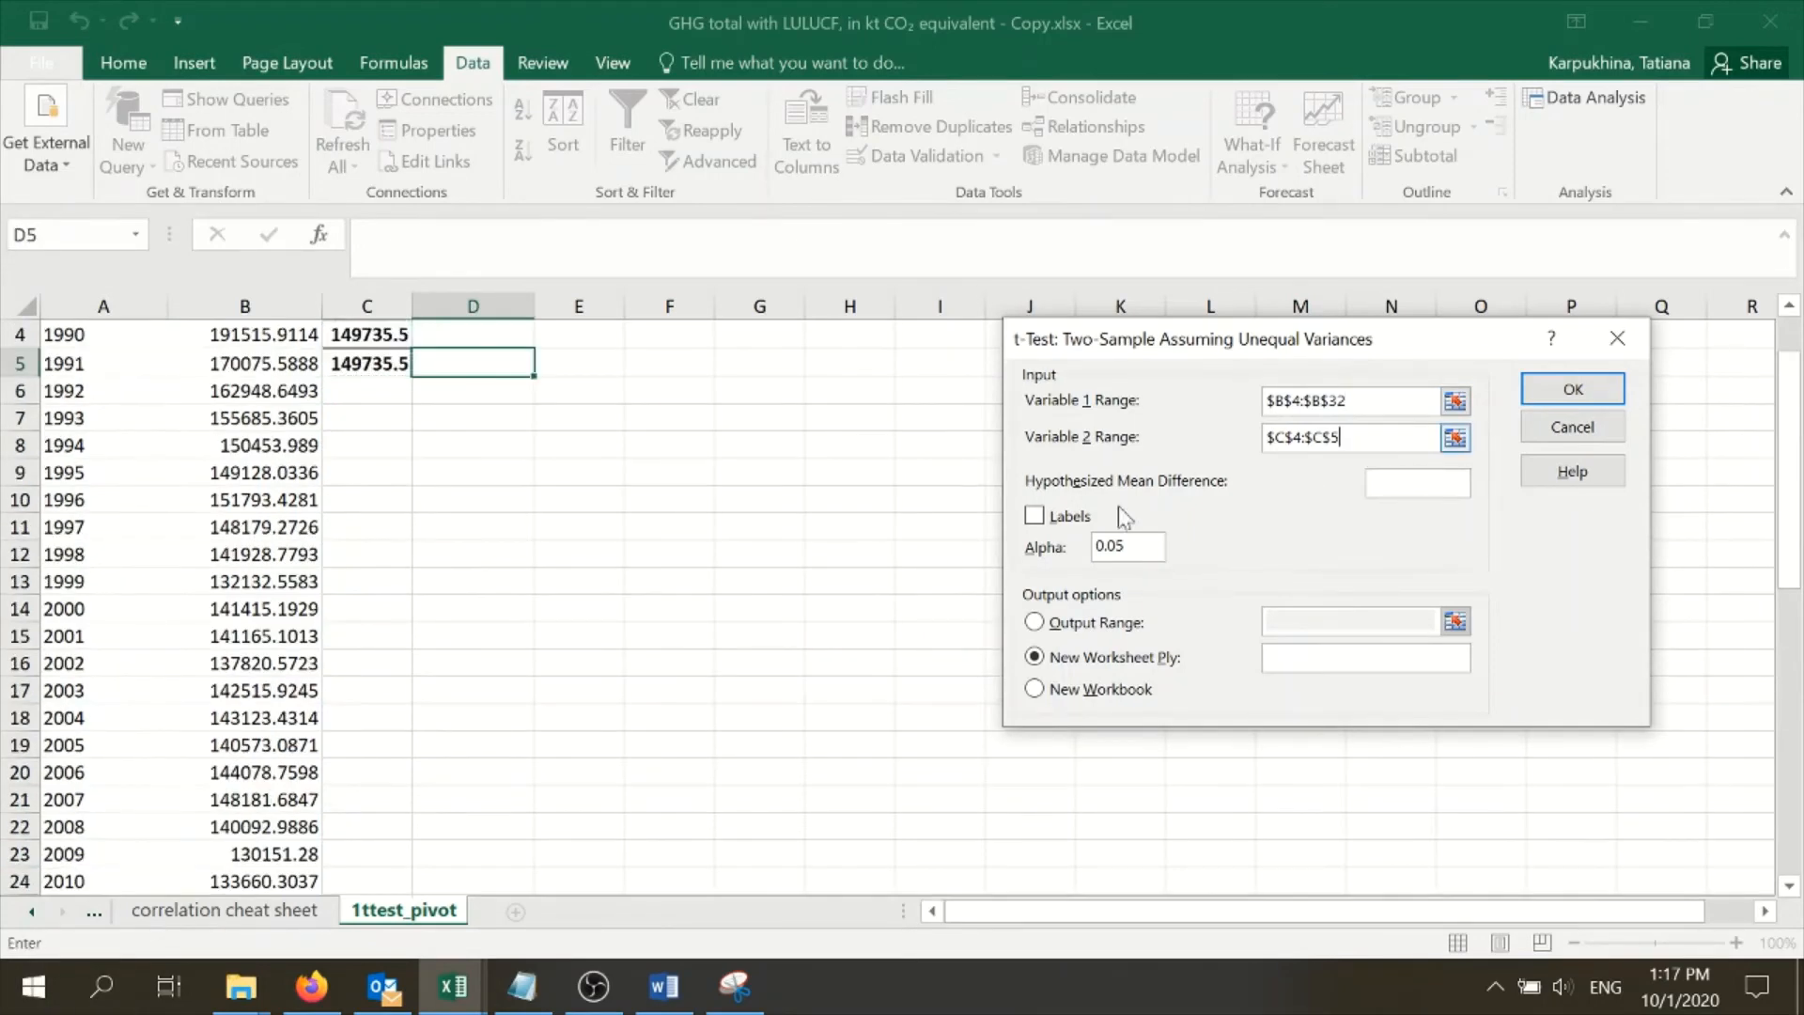
{"action": "left_click_drag", "start_coordinate": [1326, 437], "coordinate": [1259, 440]}
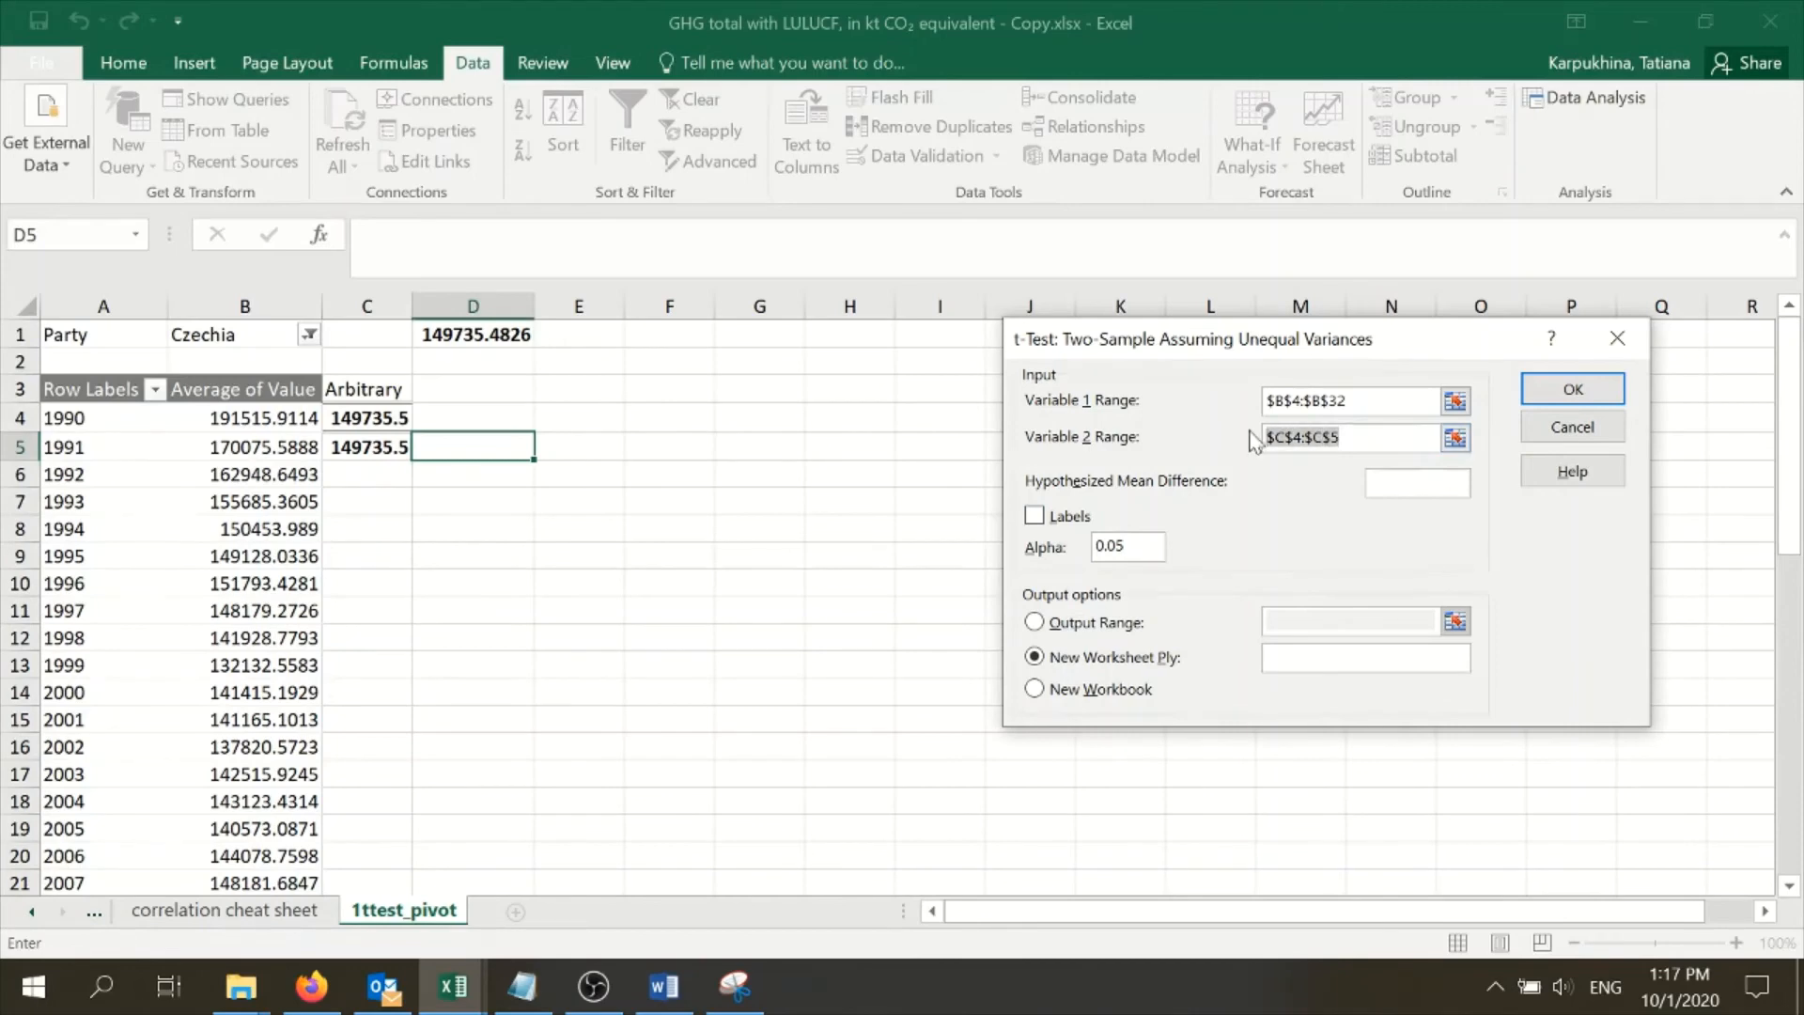
{"action": "key", "text": "BackSpace"}
{"action": "left_click", "coordinate": [371, 423]}
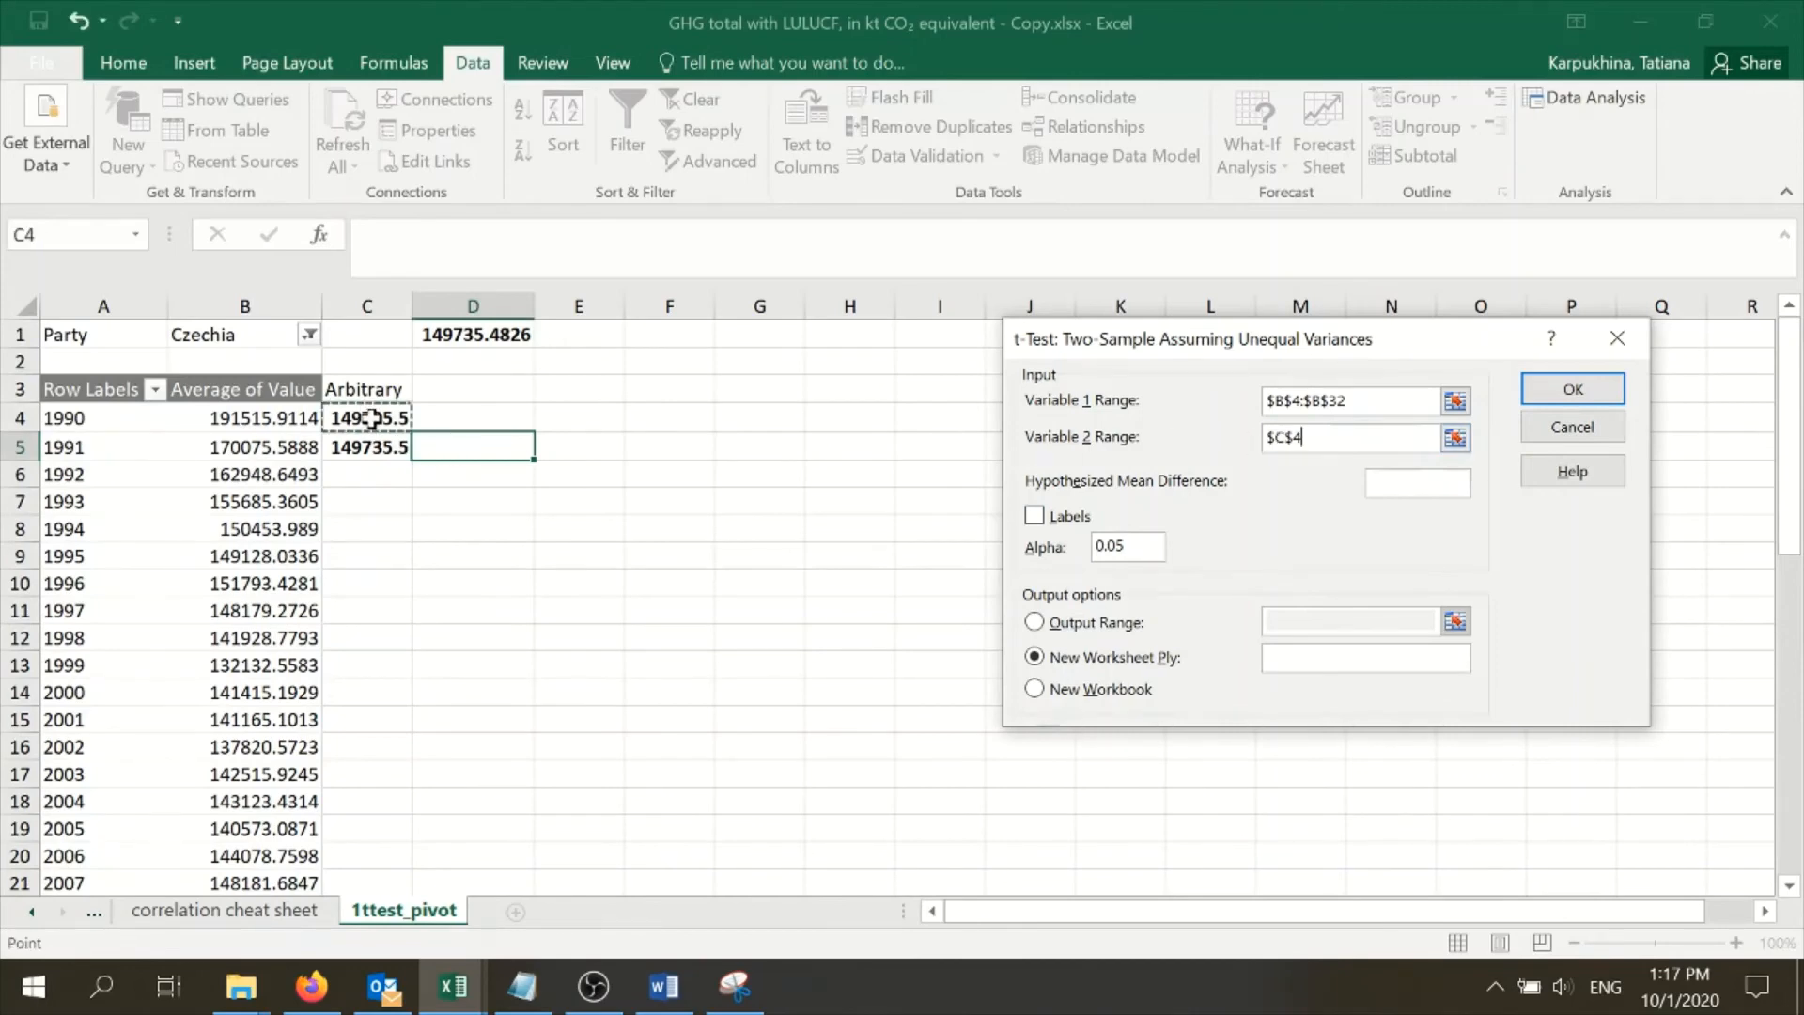
{"action": "left_click_drag", "start_coordinate": [365, 389], "coordinate": [371, 447]}
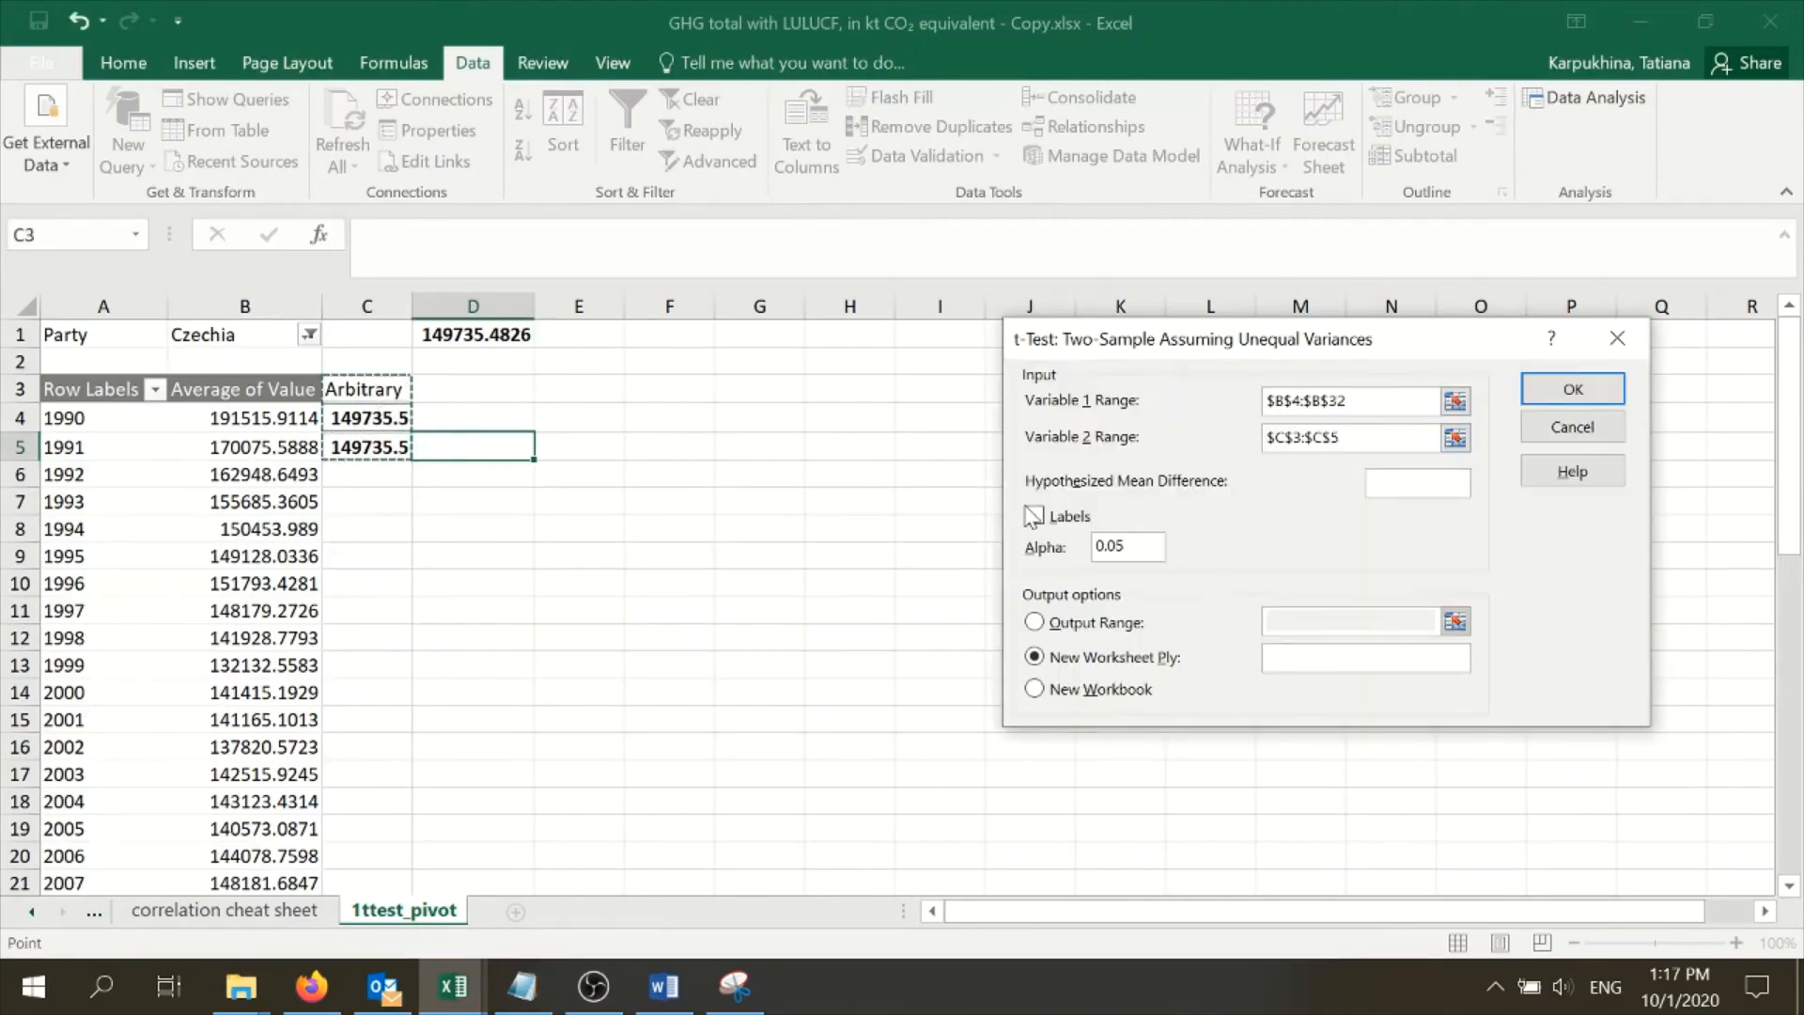
Step: Set the Variable 1 Range to $B$3:$B$32 and run the t-test with Labels enabled, sending the output to a new worksheet
{"action": "left_click", "coordinate": [1298, 401]}
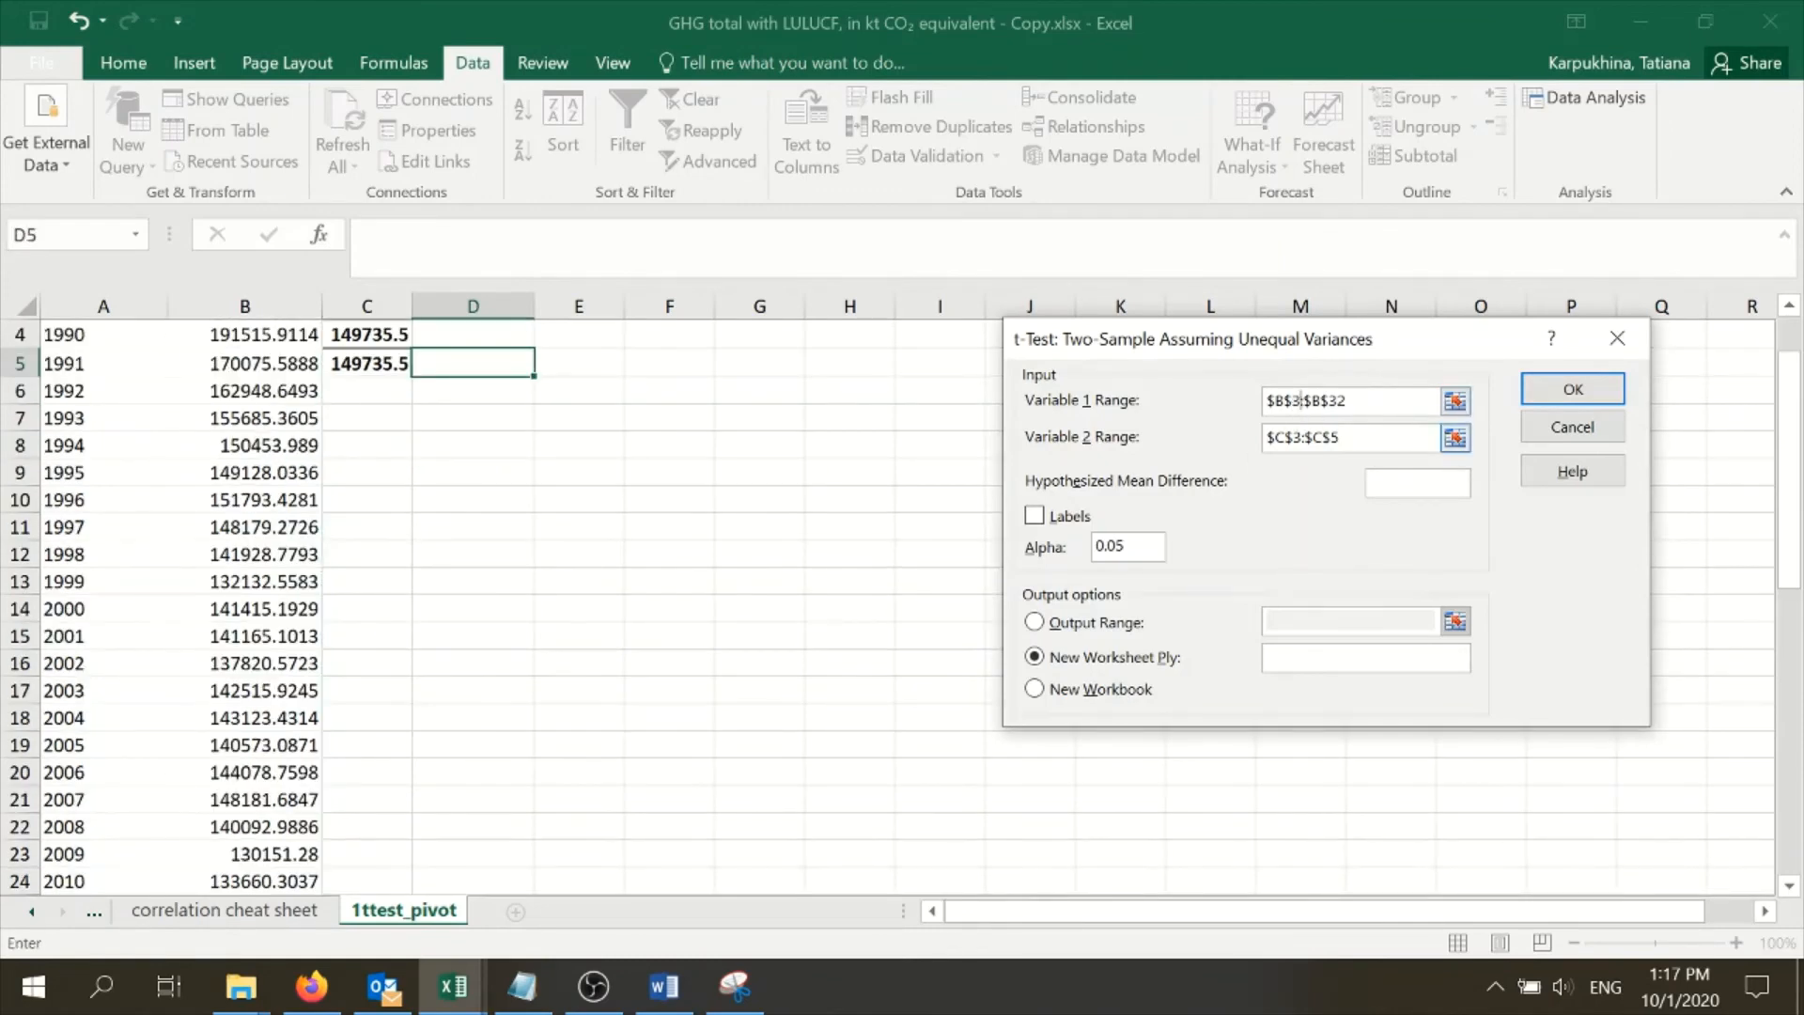
{"action": "scroll", "coordinate": [685, 365], "scroll_direction": "up", "scroll_amount": 1}
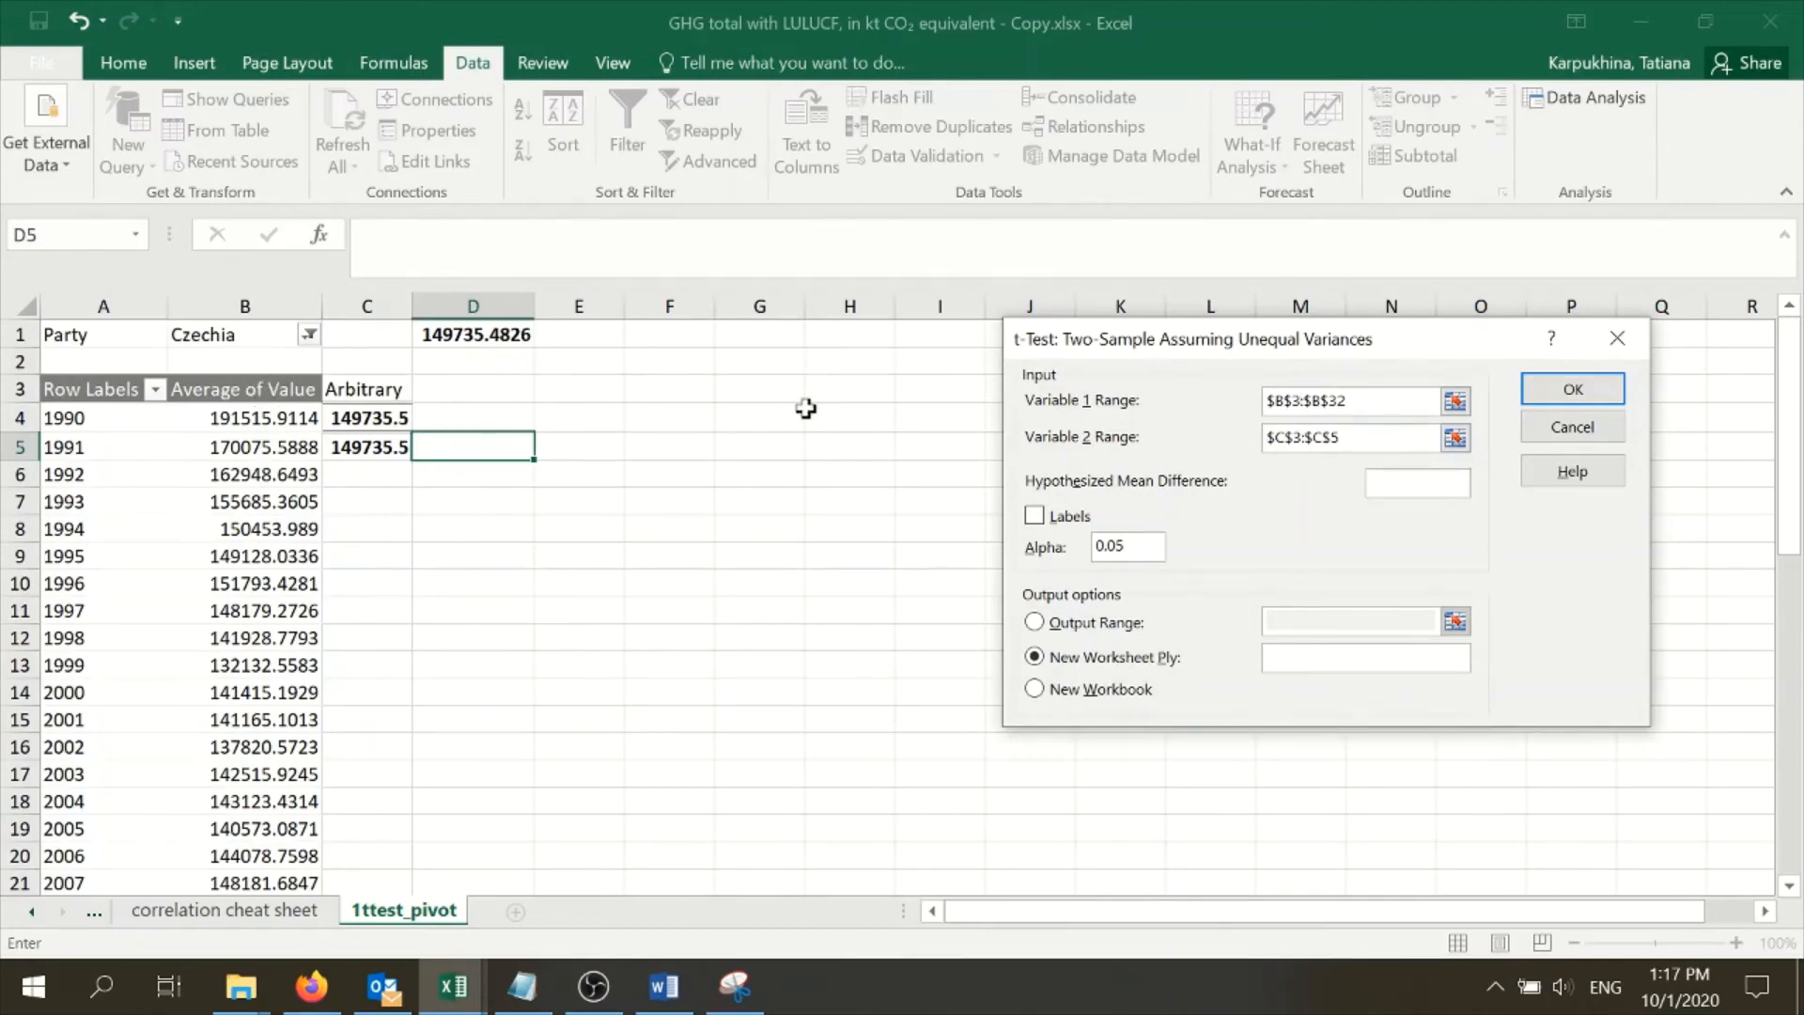
{"action": "left_click", "coordinate": [1034, 516]}
{"action": "left_click", "coordinate": [1551, 388]}
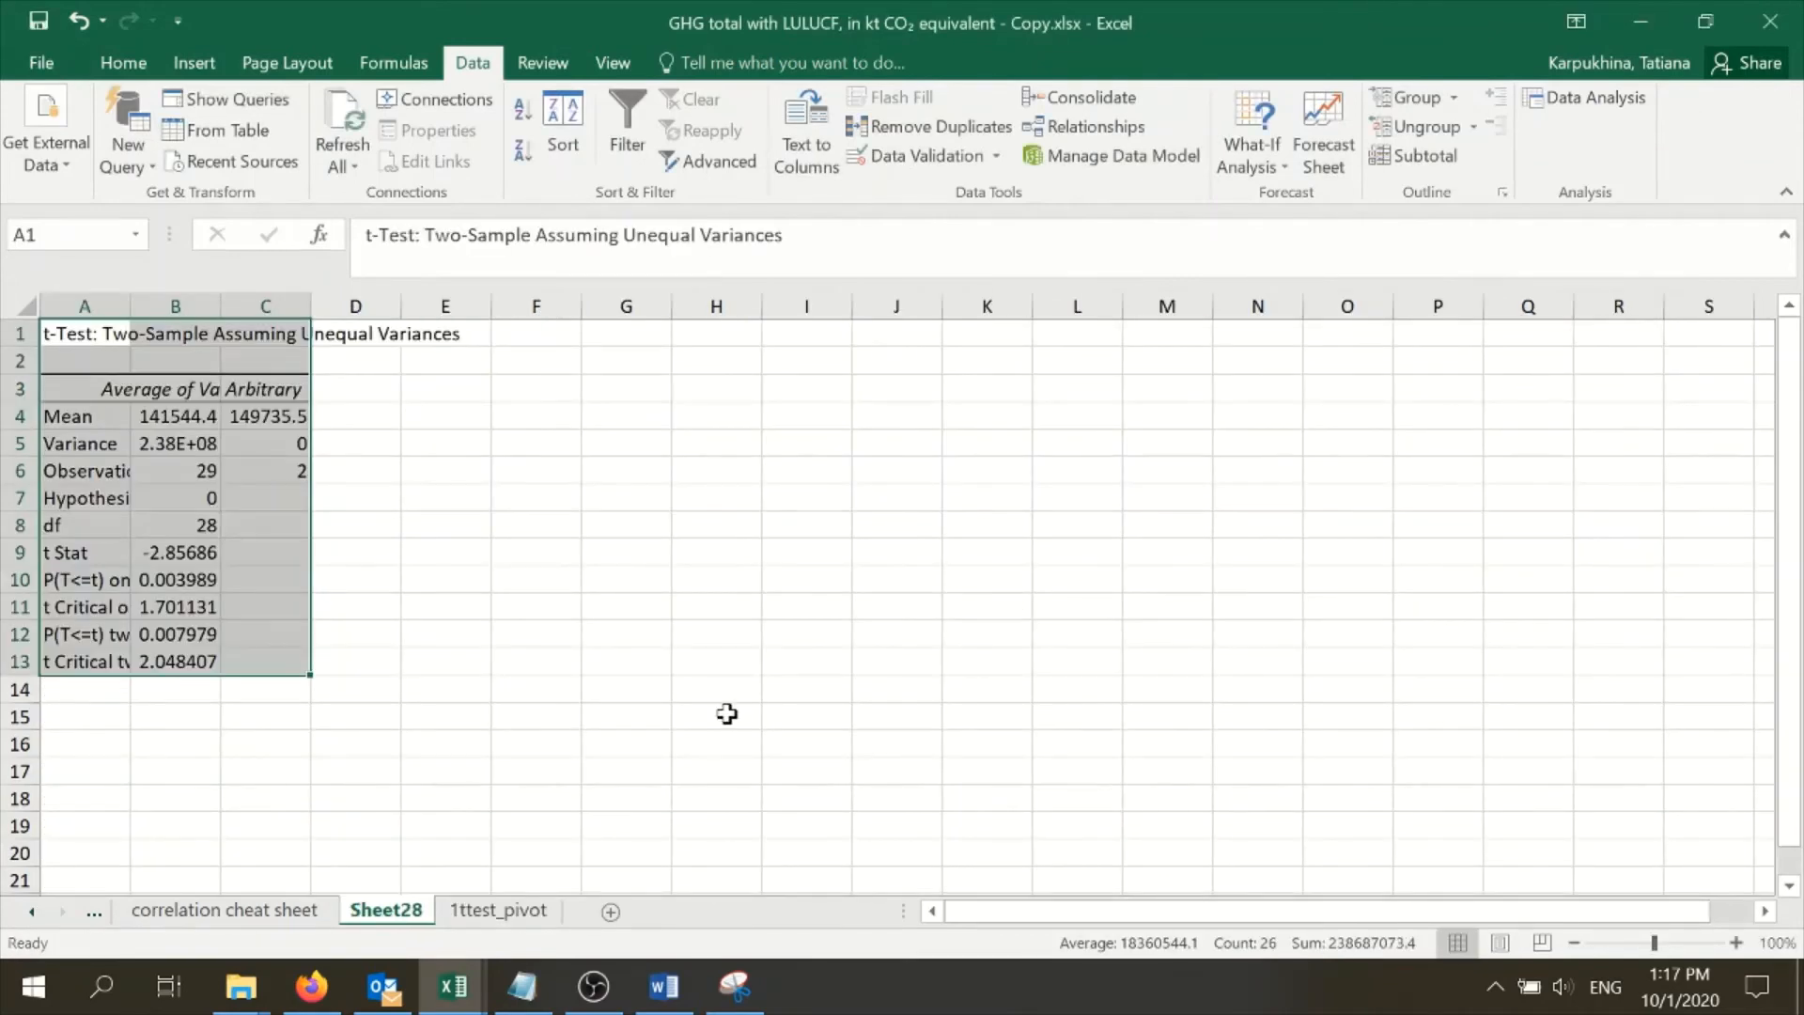
Step: Move the results sheet after 1ttest_pivot and fit the widths of columns A to C to their contents
{"action": "left_click_drag", "start_coordinate": [387, 914], "coordinate": [596, 893]}
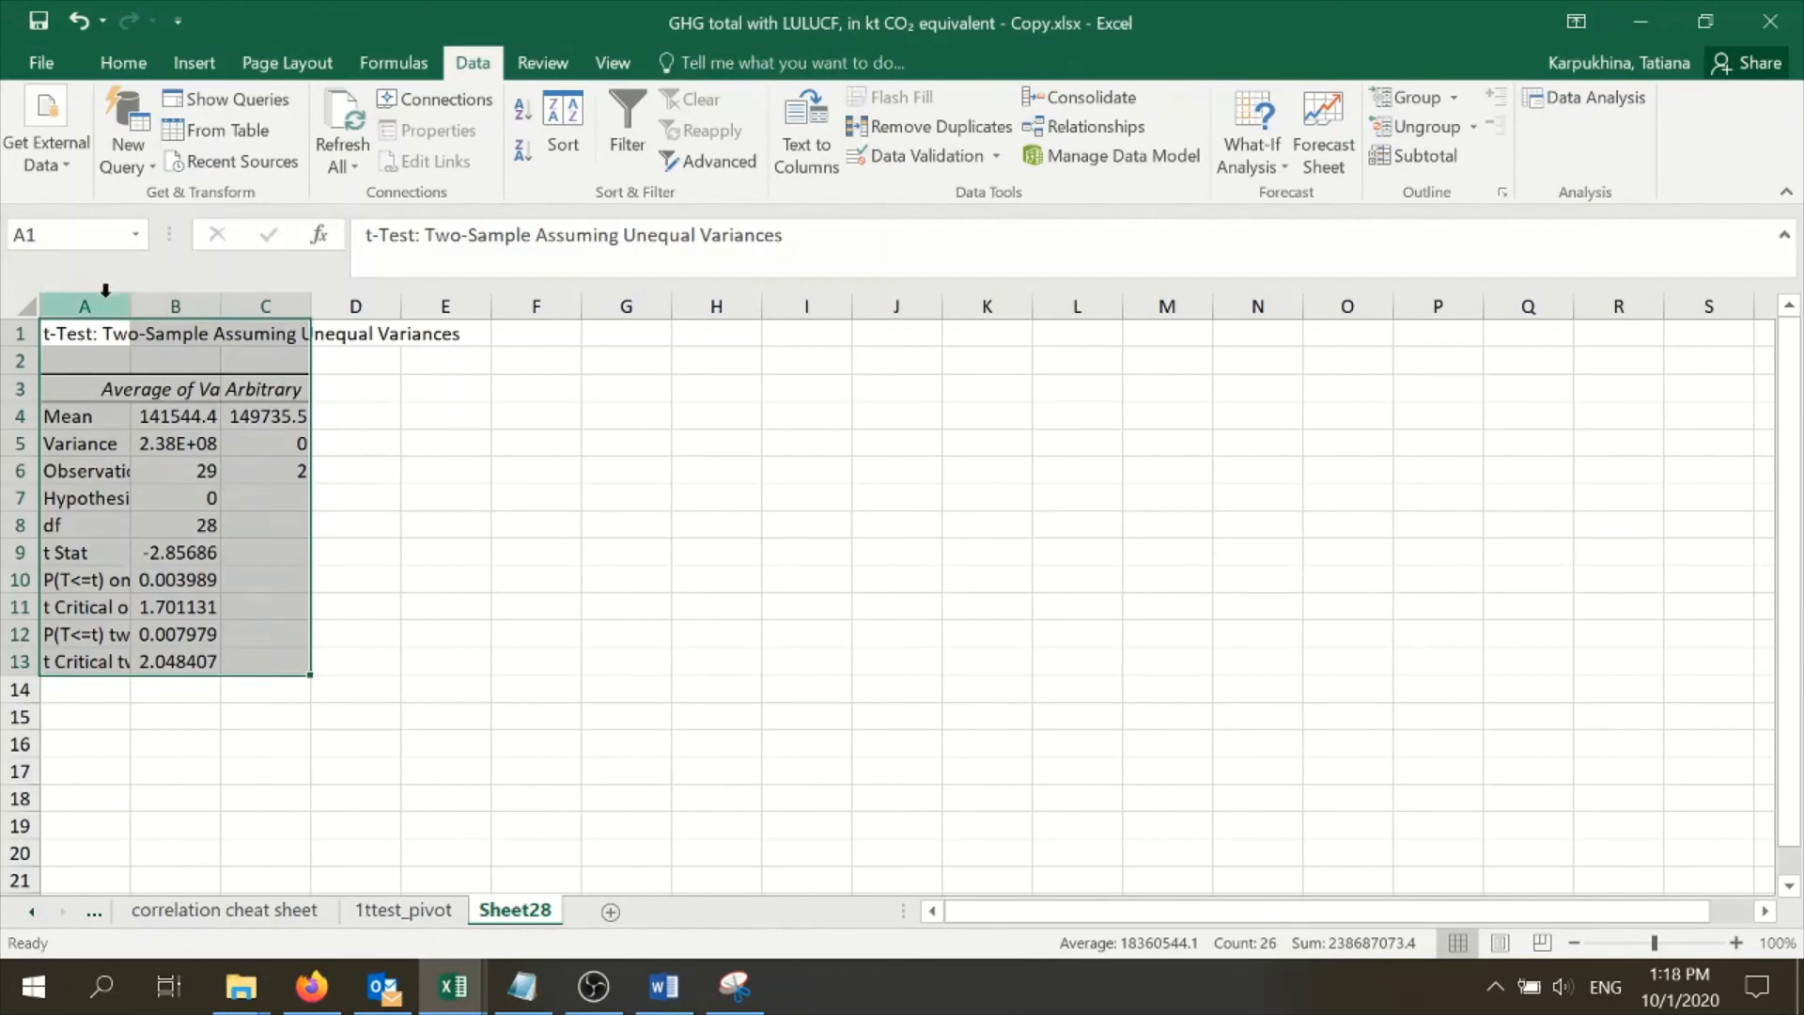
{"action": "left_click_drag", "start_coordinate": [49, 305], "coordinate": [297, 299]}
{"action": "double_click", "coordinate": [309, 306]}
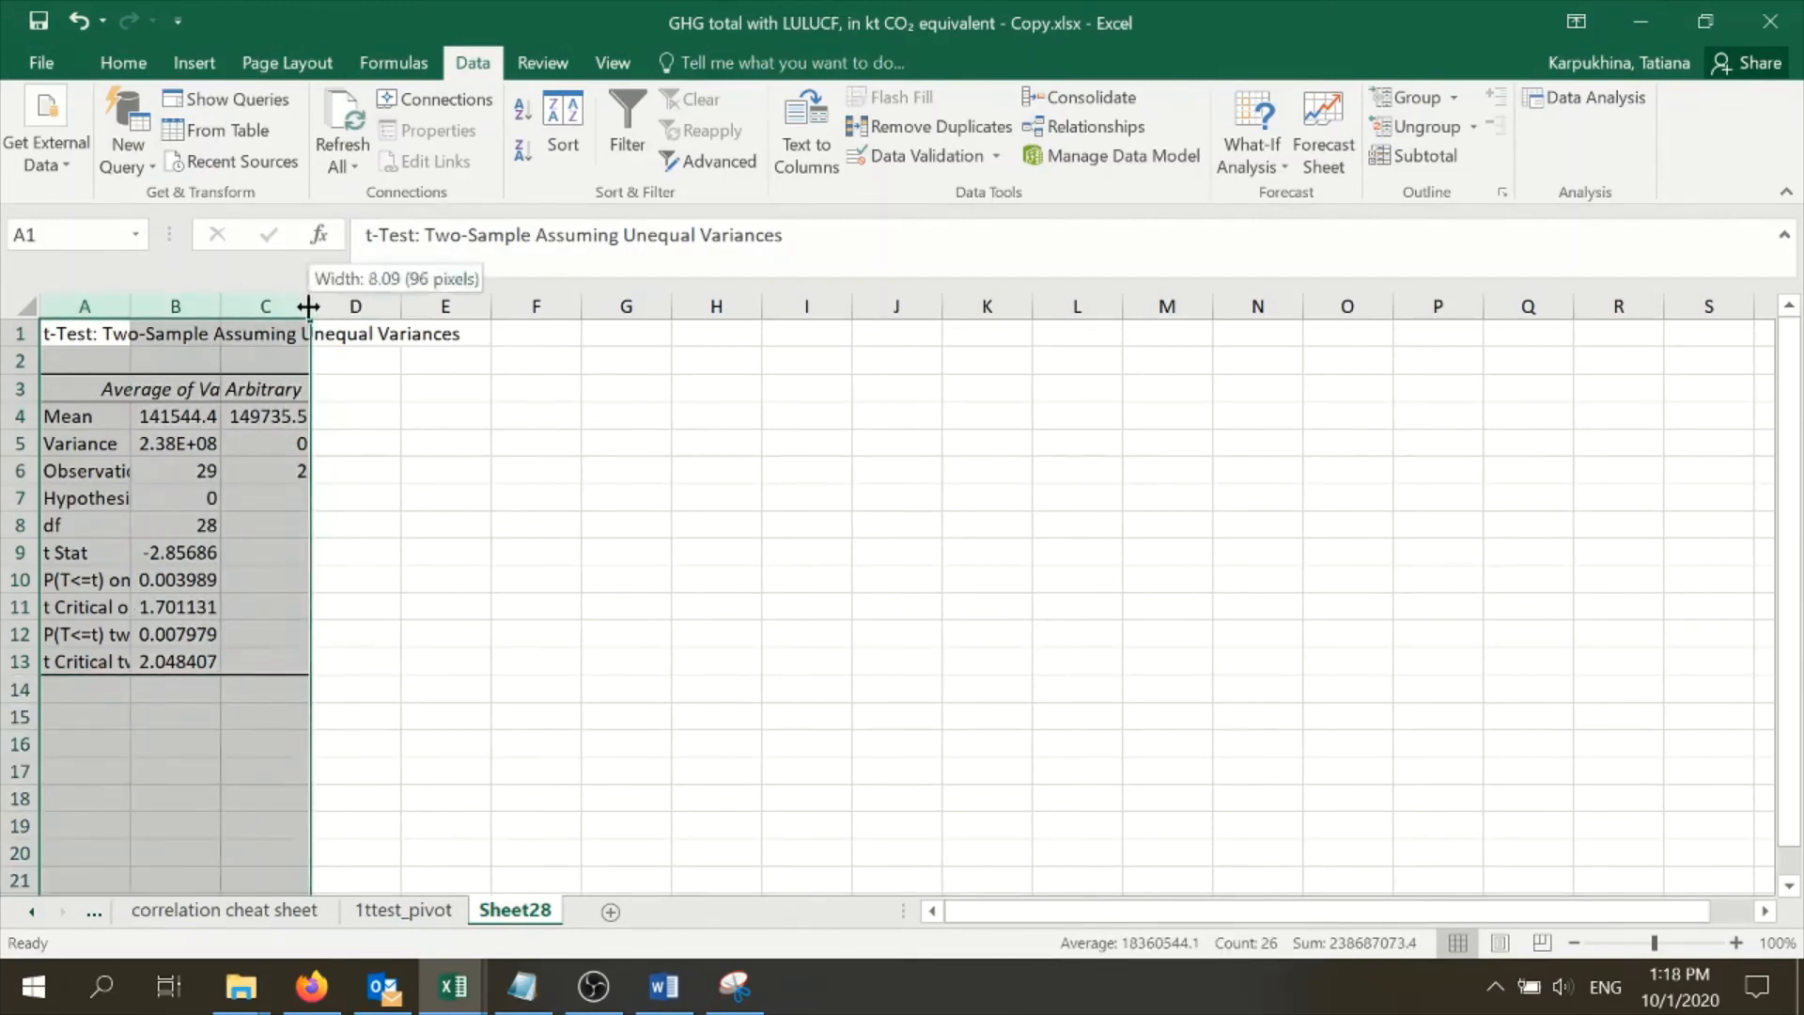
{"action": "left_click", "coordinate": [438, 523]}
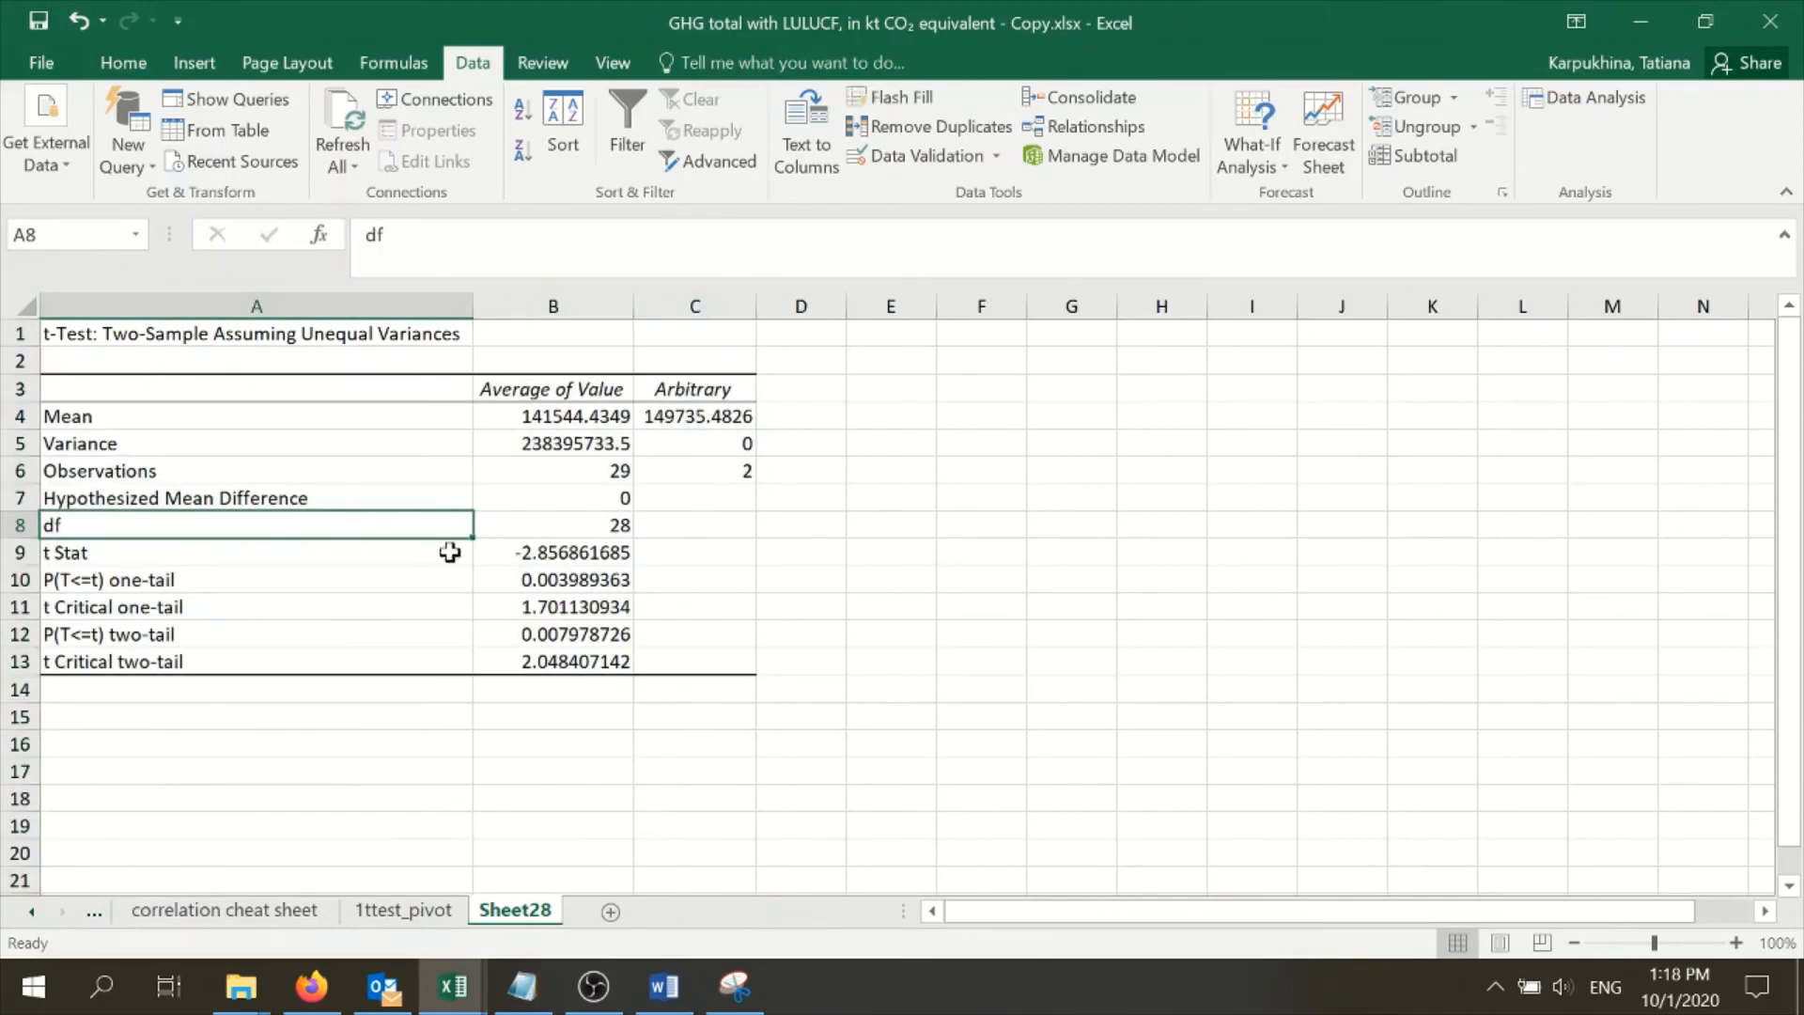
Step: Examine the t-test output, comparing the two means and checking the two-tail p-value
{"action": "left_click", "coordinate": [438, 406]}
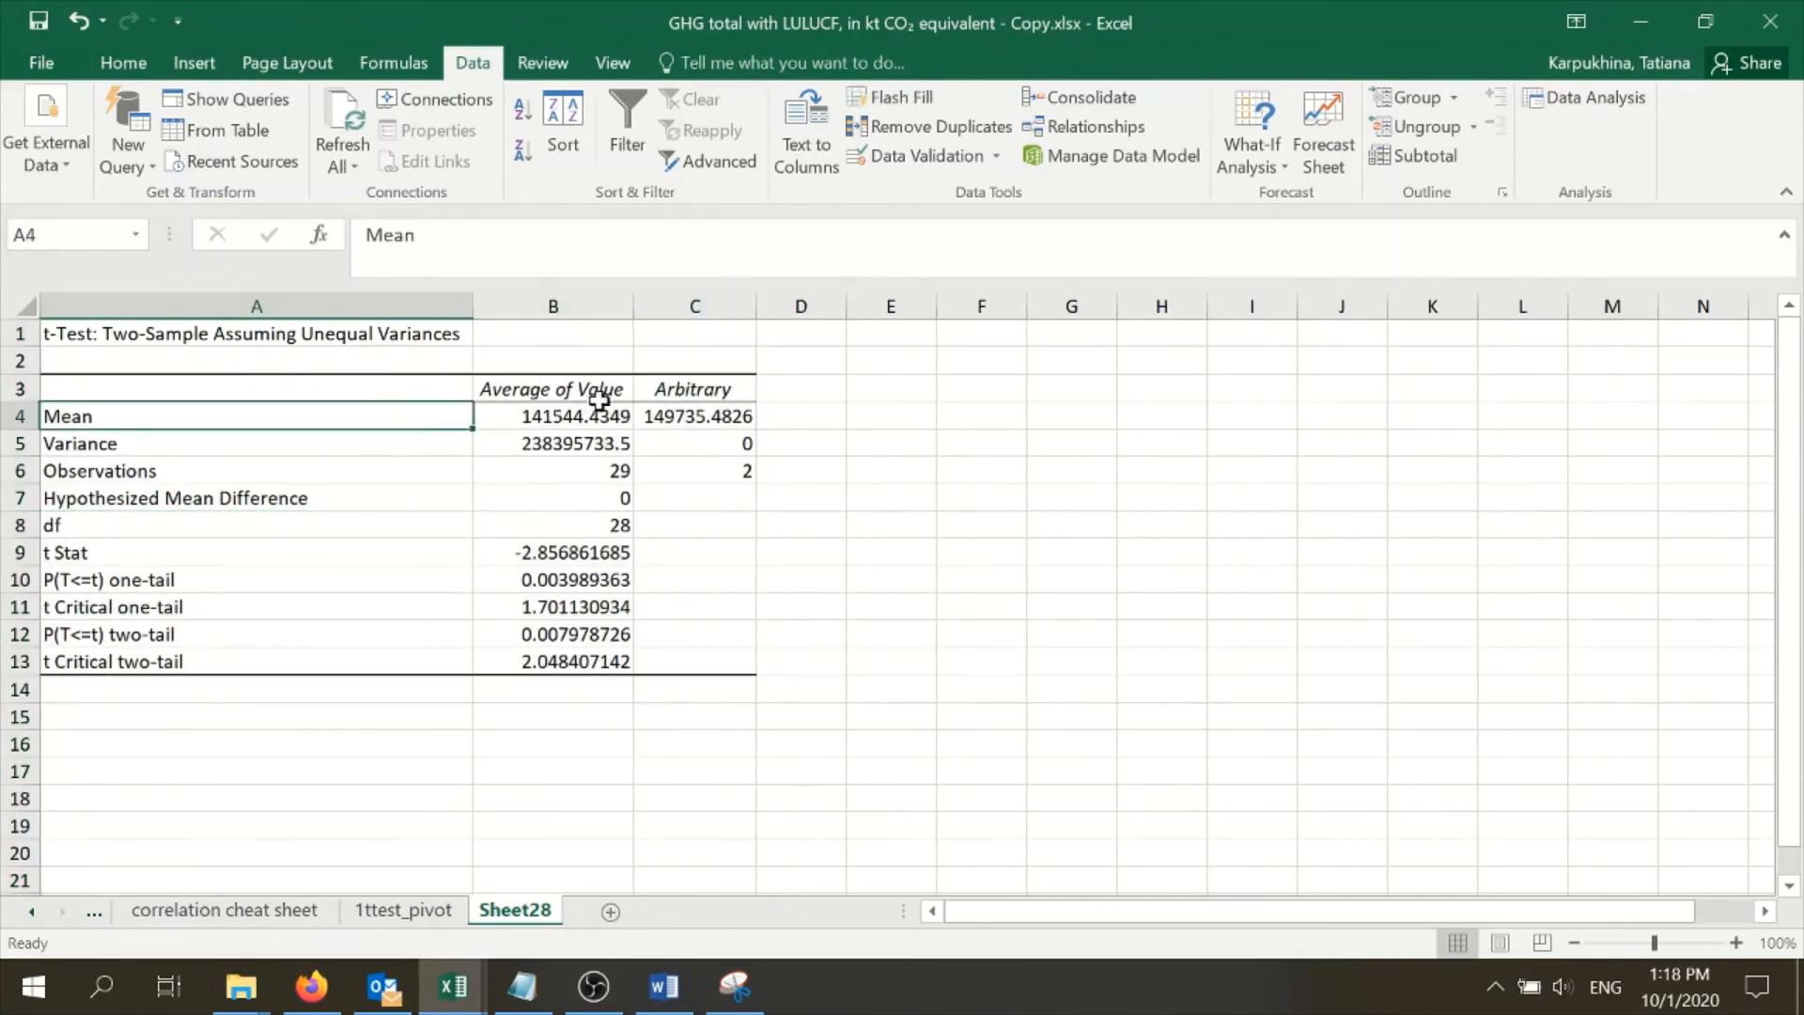
{"action": "left_click", "coordinate": [589, 393]}
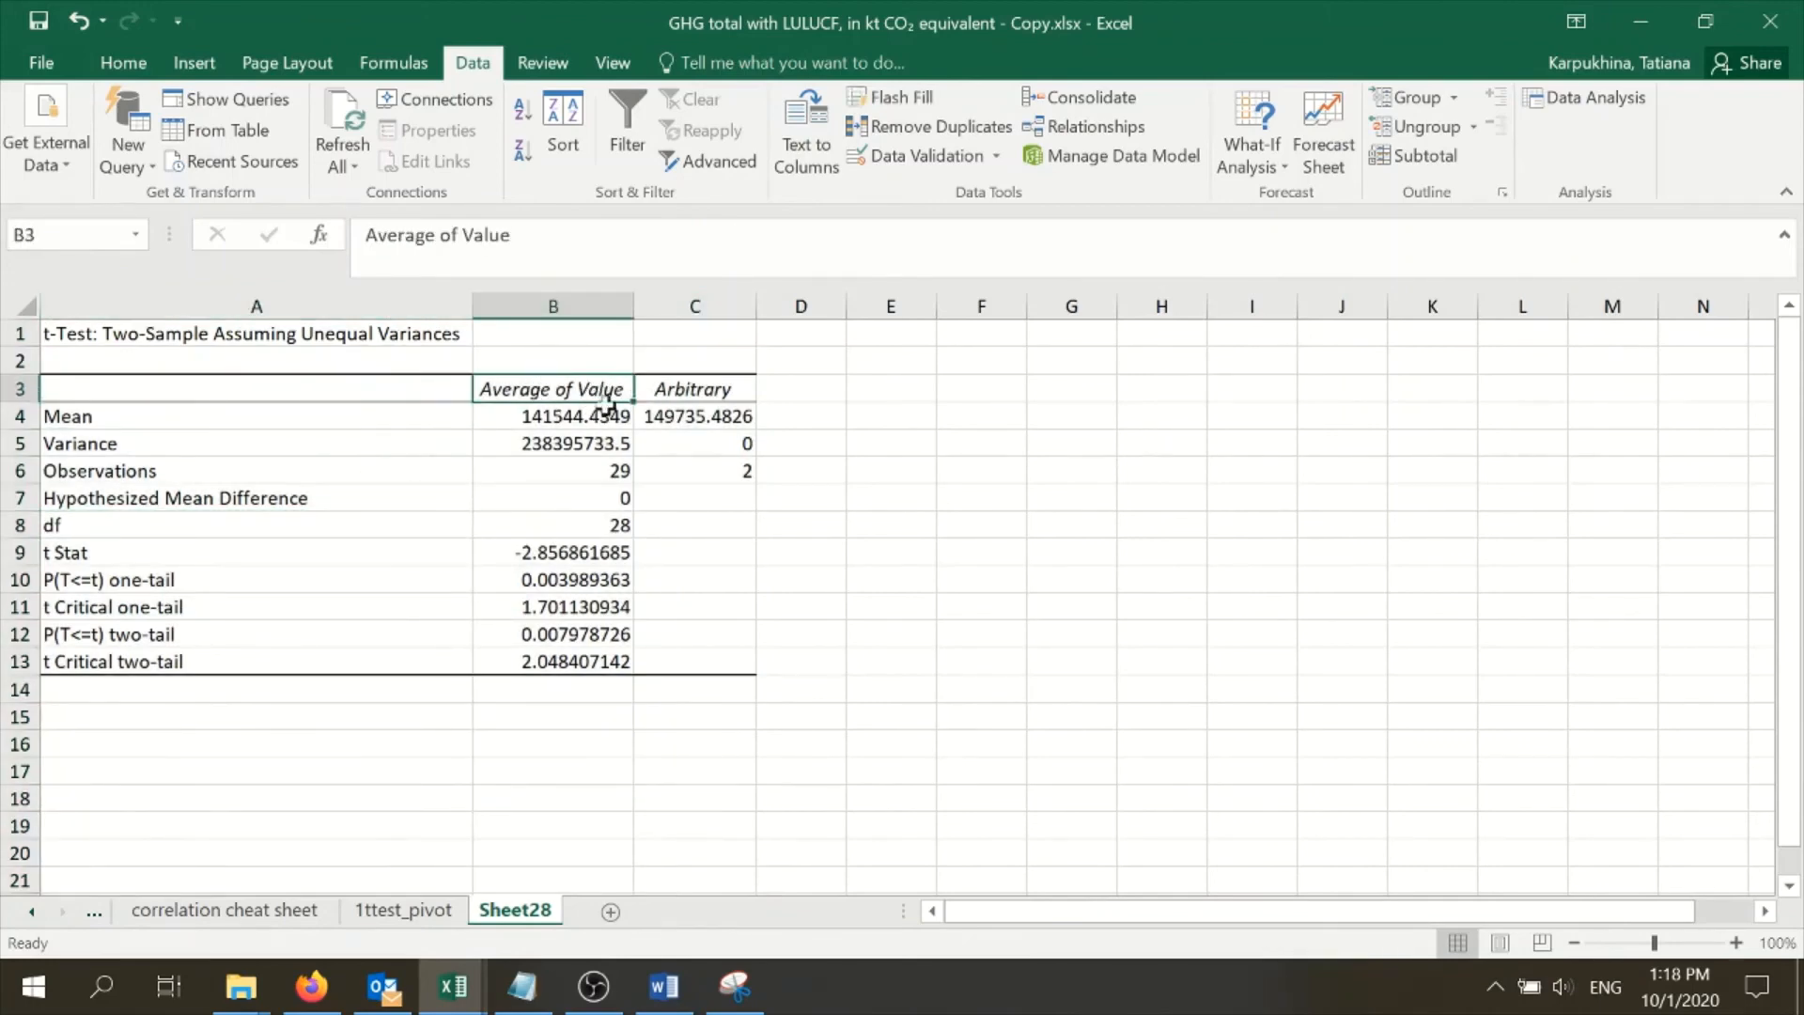
{"action": "left_click", "coordinate": [548, 419]}
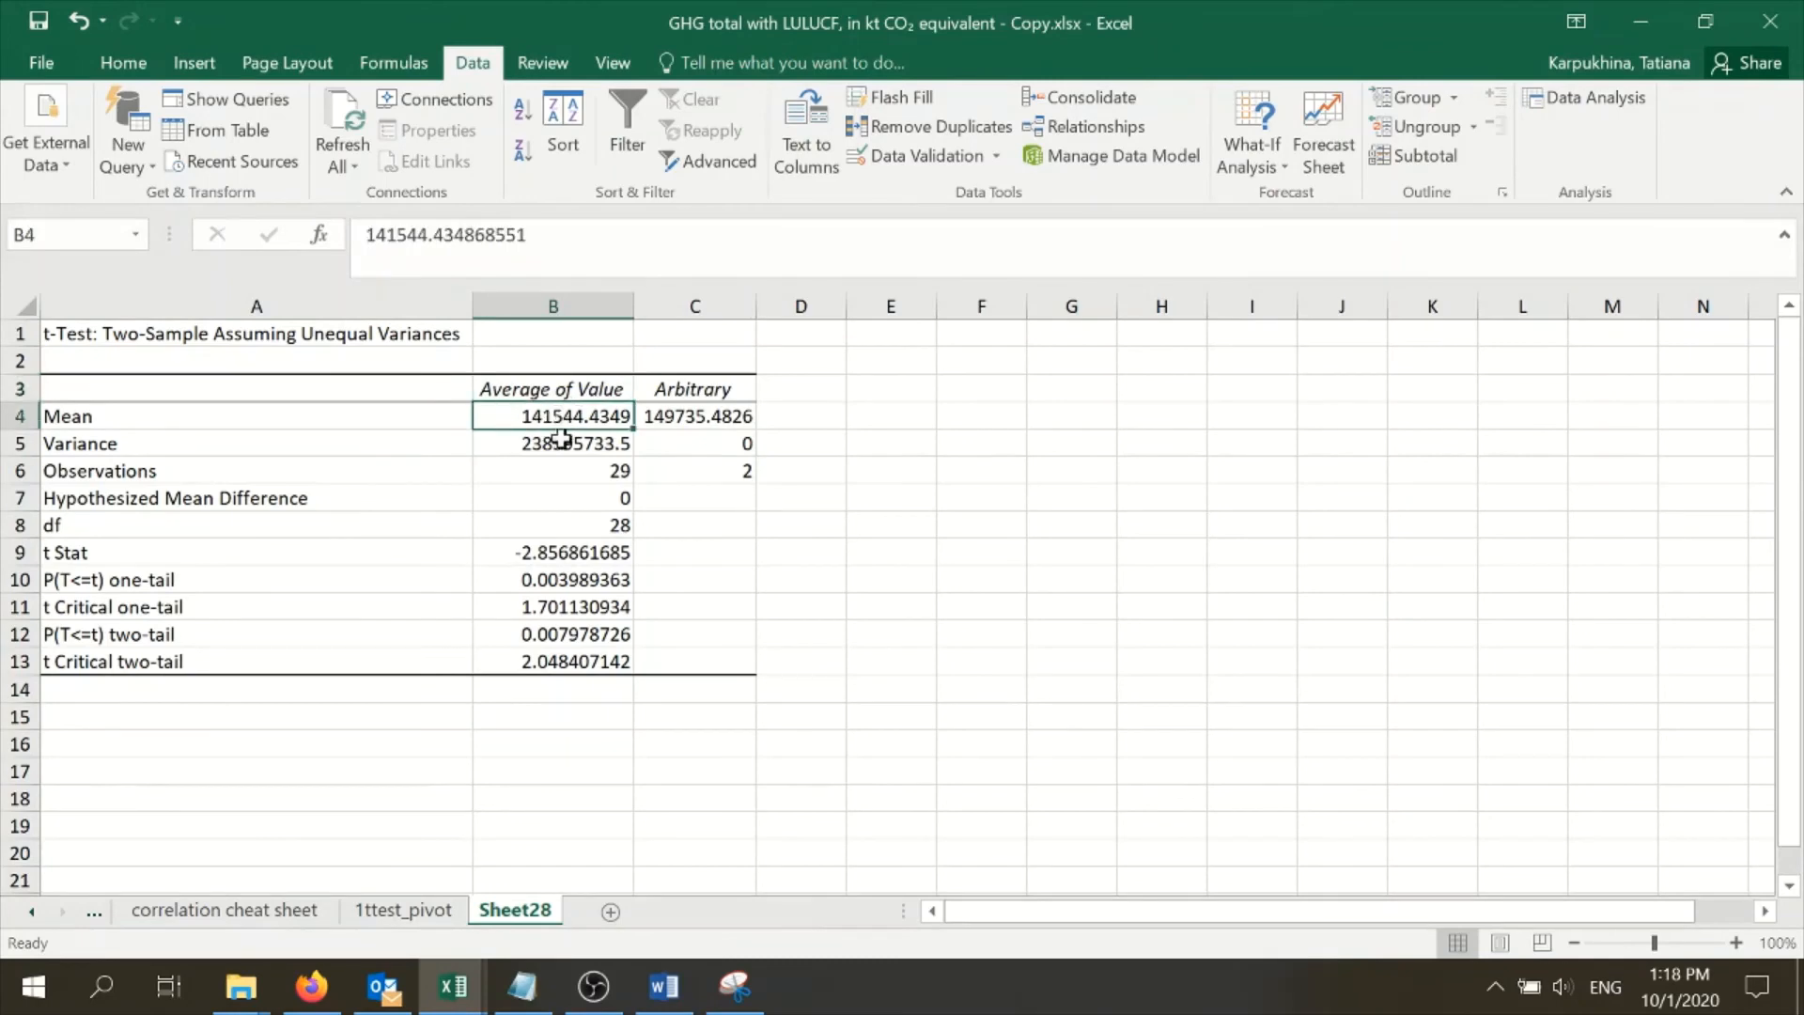
{"action": "left_click", "coordinate": [695, 421]}
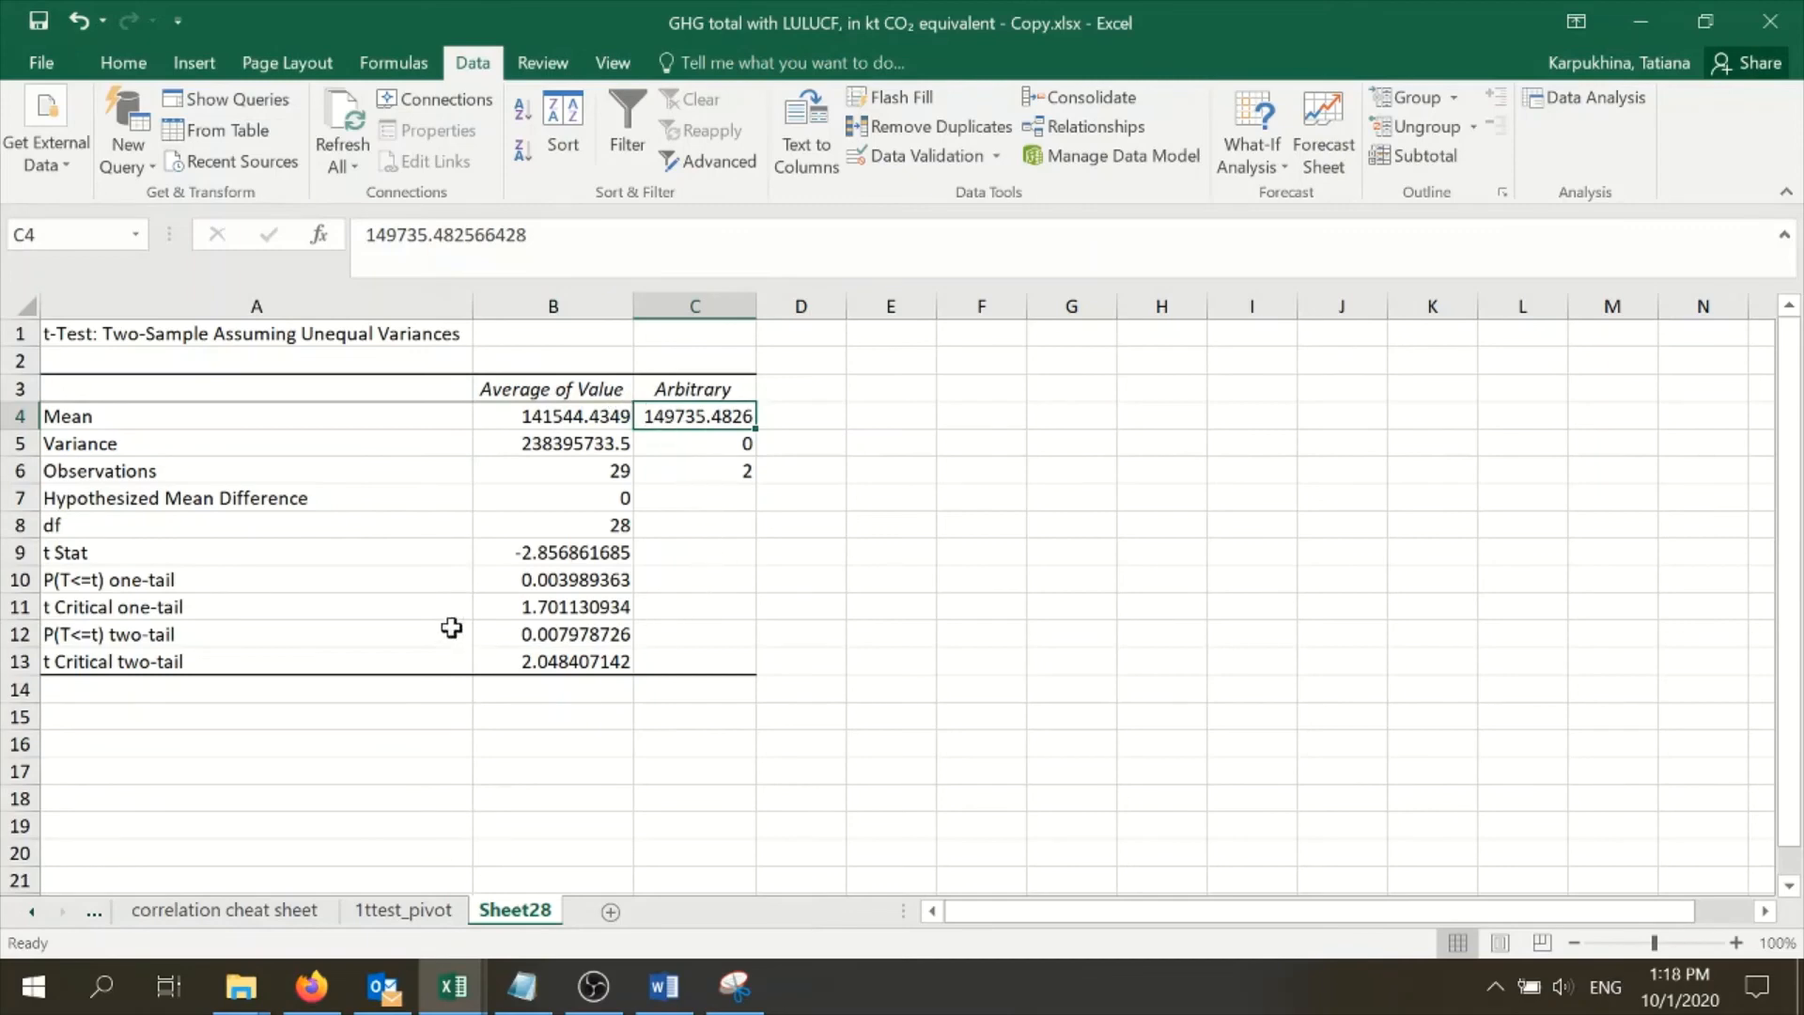
{"action": "left_click_drag", "start_coordinate": [381, 639], "coordinate": [577, 646]}
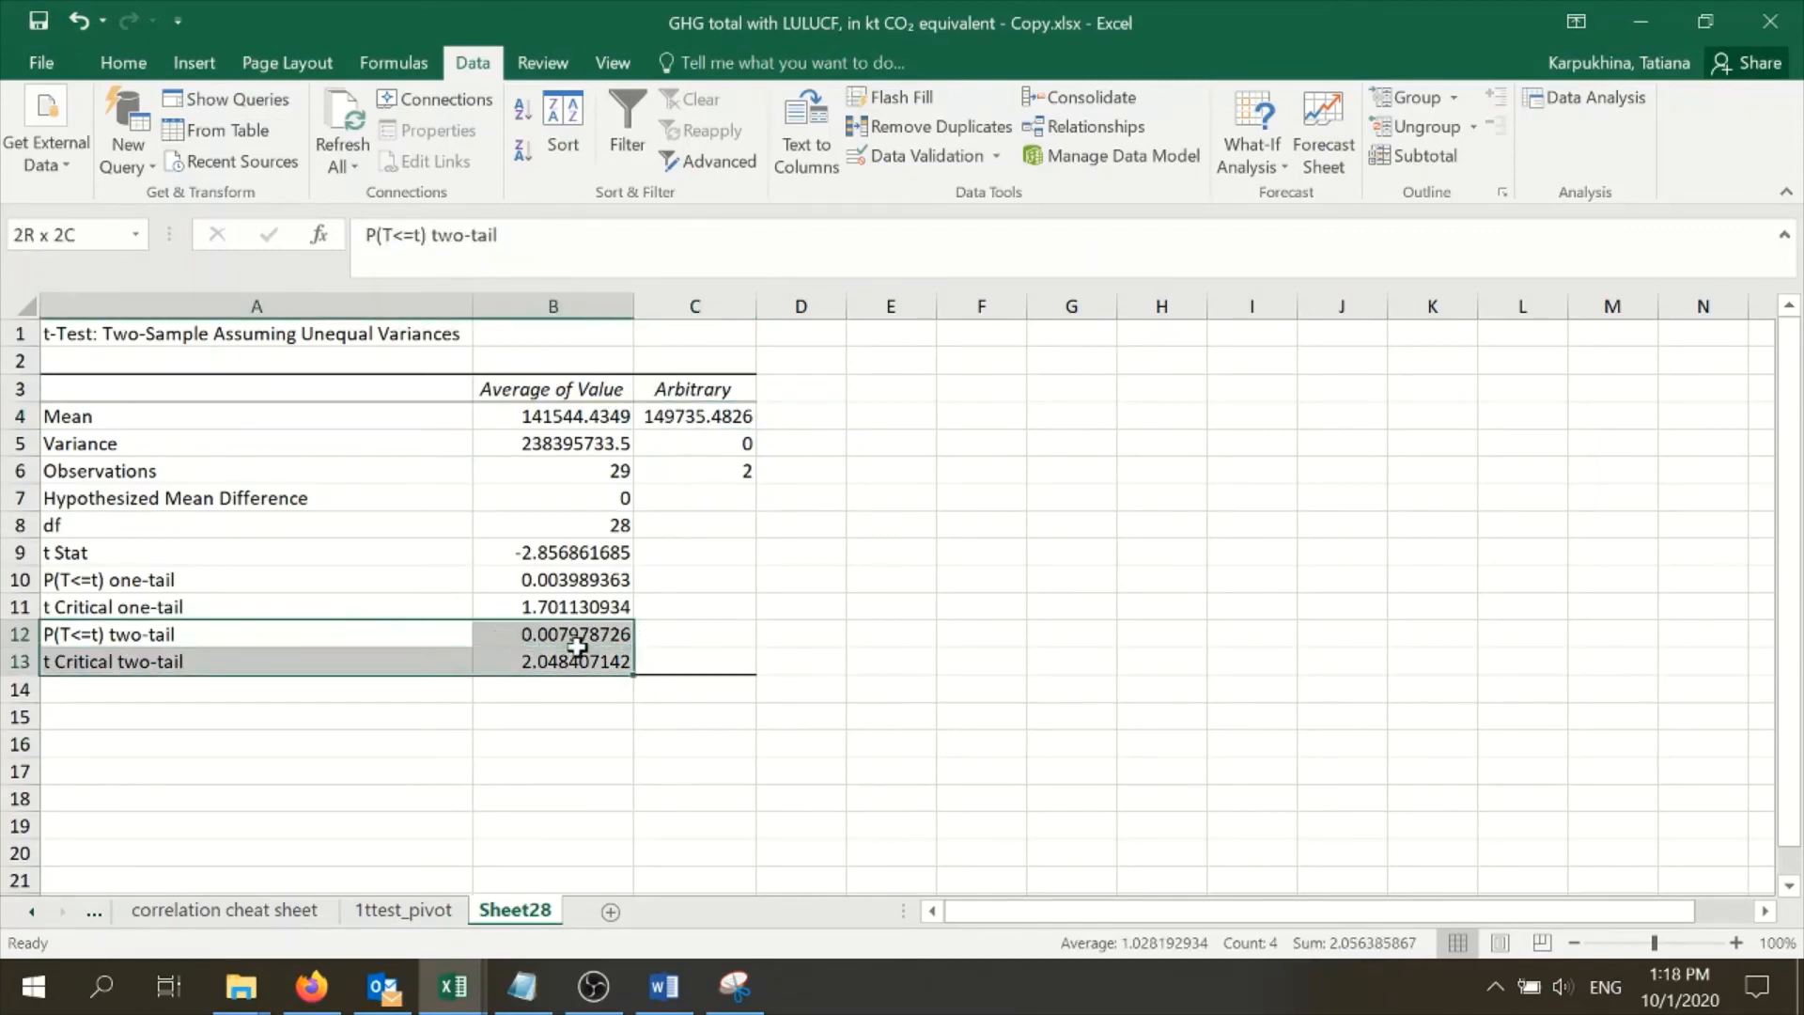
{"action": "left_click", "coordinate": [456, 632]}
{"action": "left_click_drag", "start_coordinate": [457, 633], "coordinate": [592, 633]}
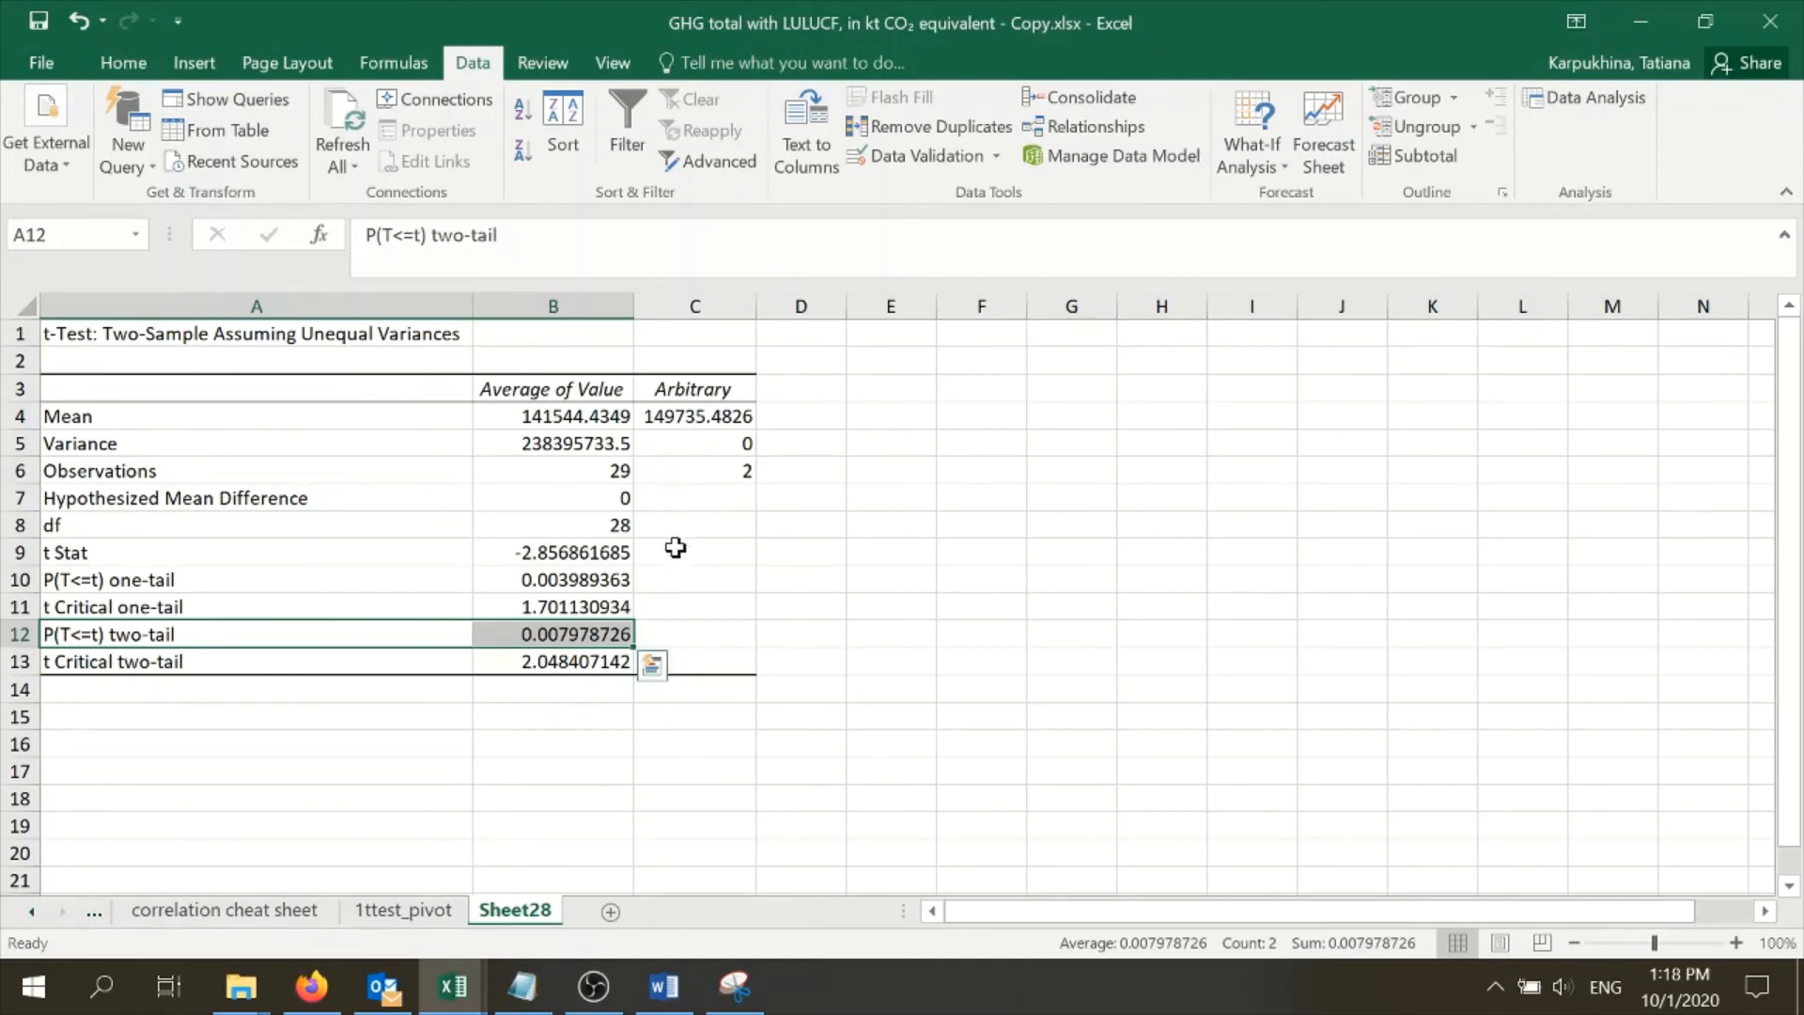
{"action": "left_click", "coordinate": [723, 416]}
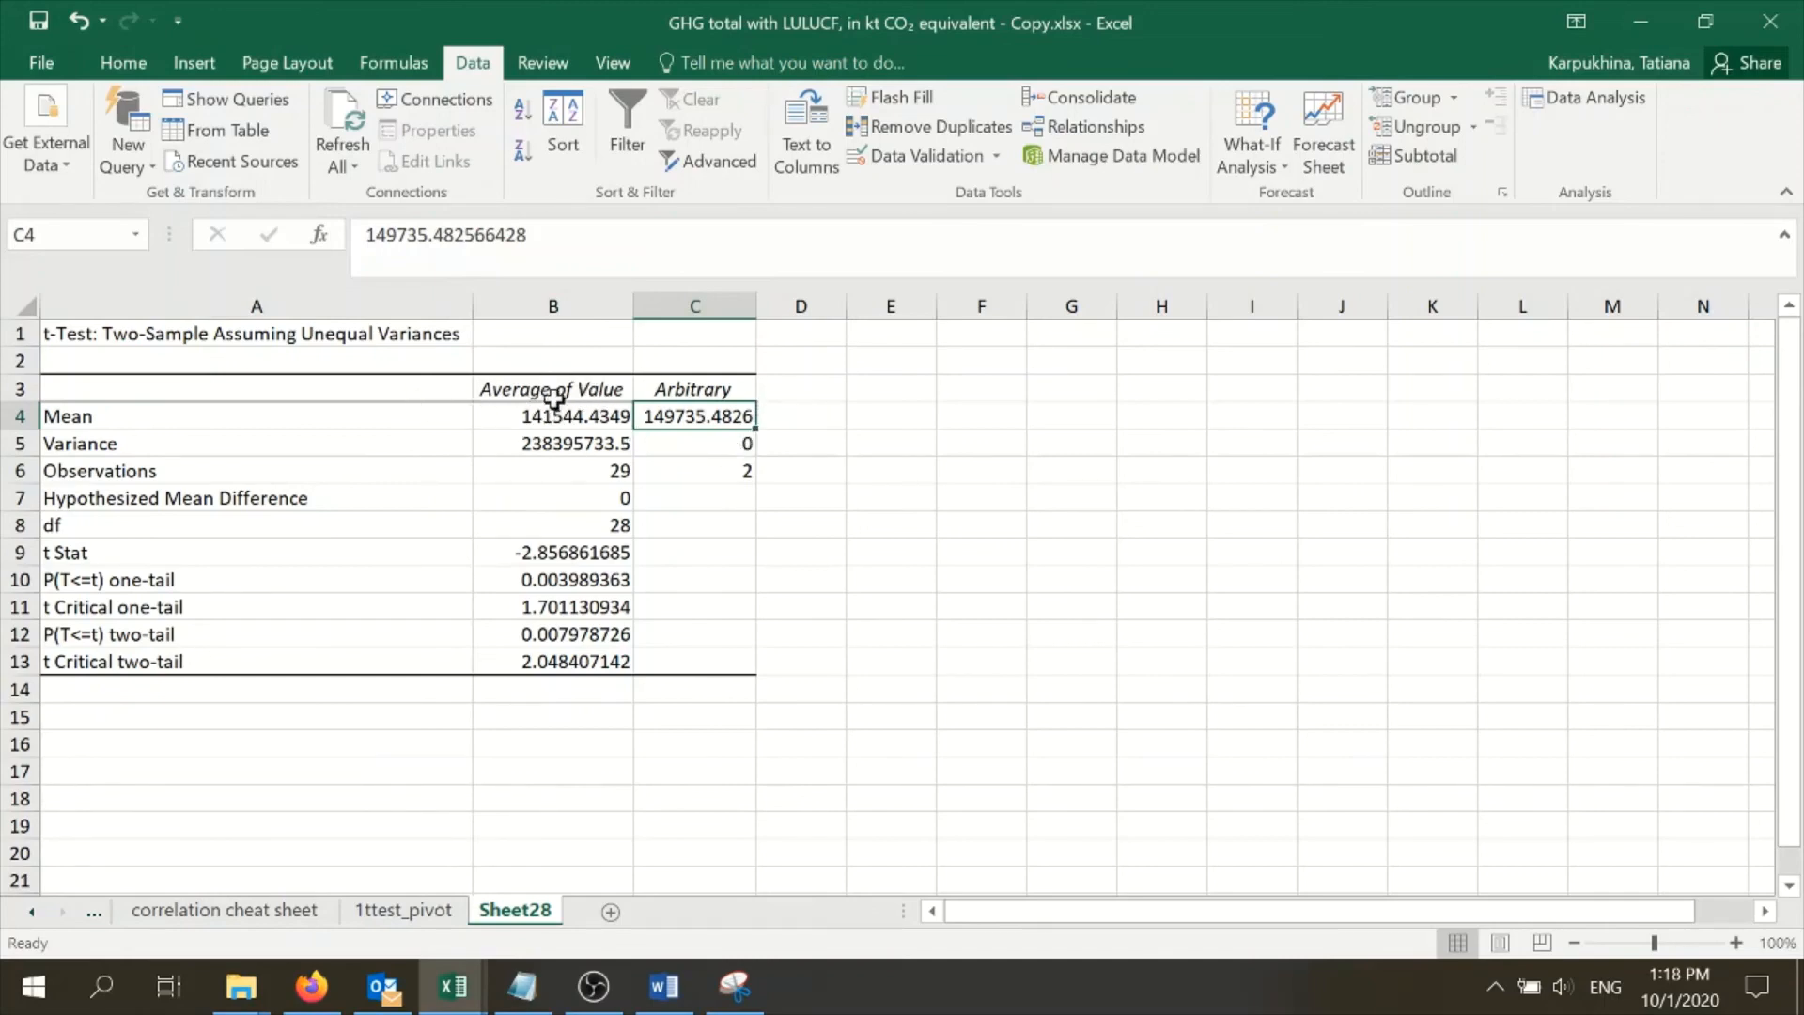
Step: Return to the 1ttest_pivot sheet and review Czechia's yearly averages from 1990 down to the Grand Total
{"action": "left_click", "coordinate": [430, 913]}
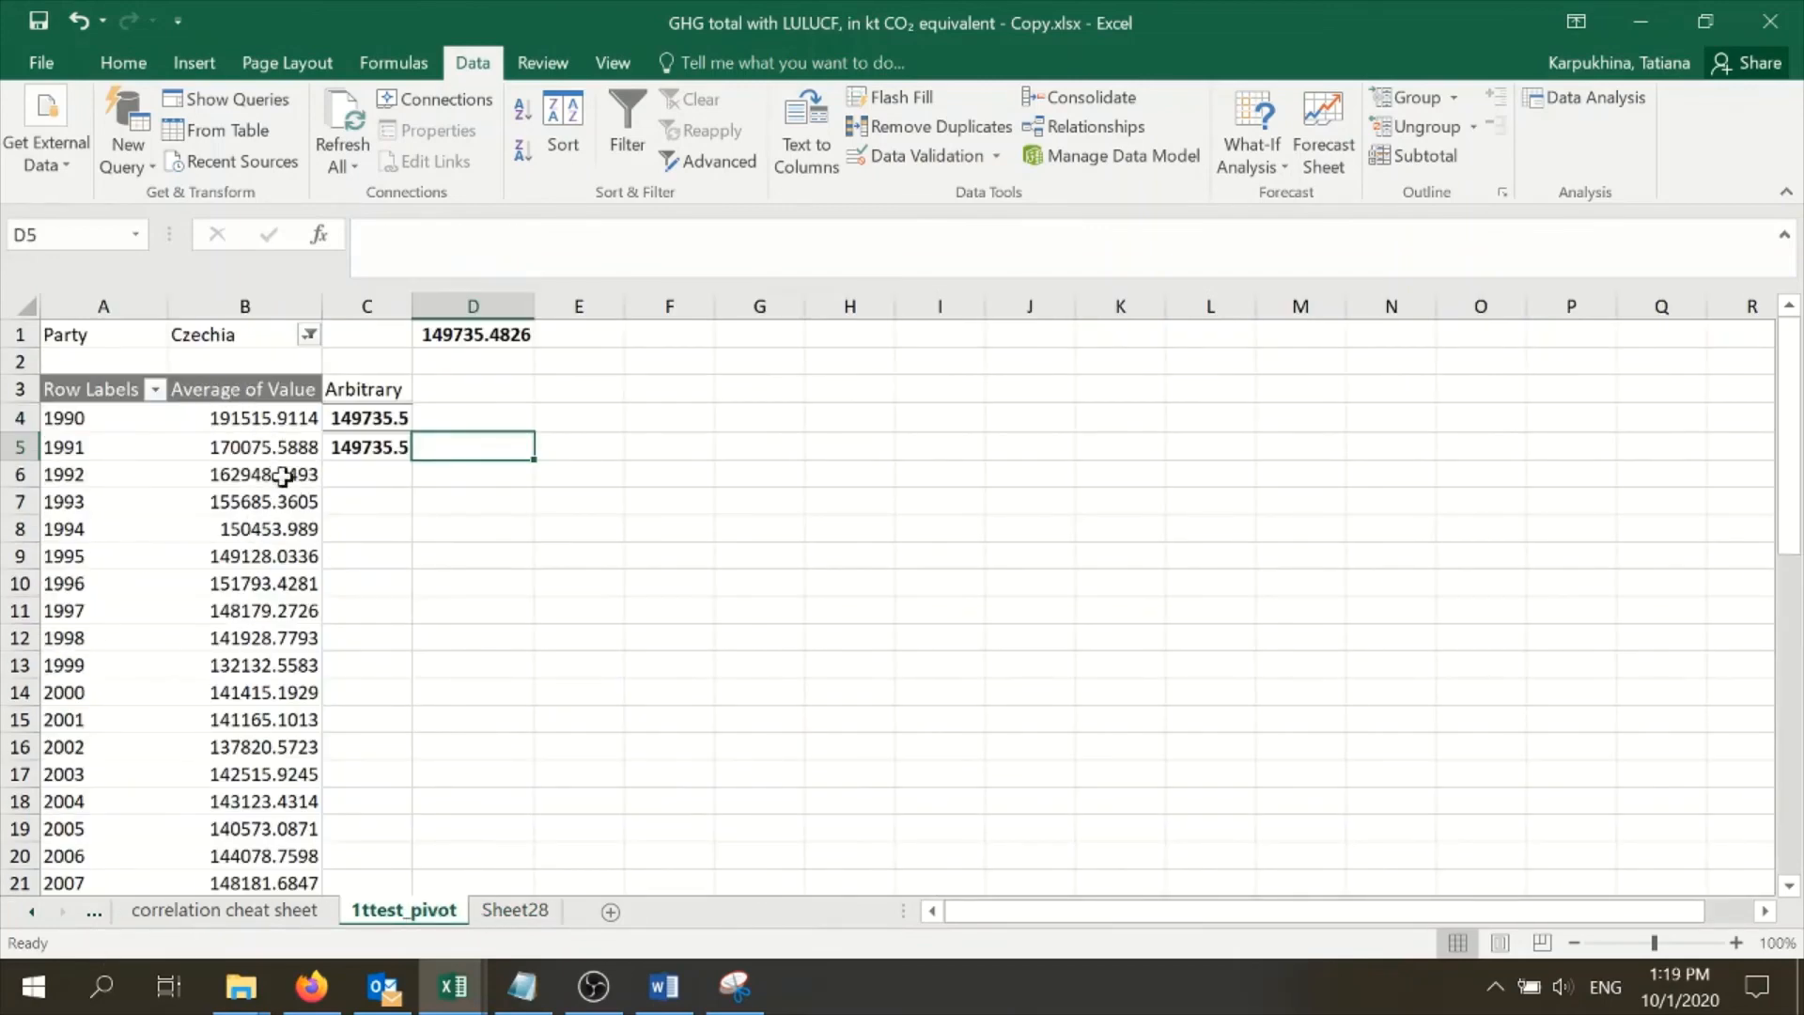
{"action": "scroll", "coordinate": [226, 474], "scroll_direction": "down", "scroll_amount": 9}
{"action": "scroll", "coordinate": [244, 563], "scroll_direction": "up", "scroll_amount": 9}
{"action": "scroll", "coordinate": [131, 464], "scroll_direction": "down", "scroll_amount": 6}
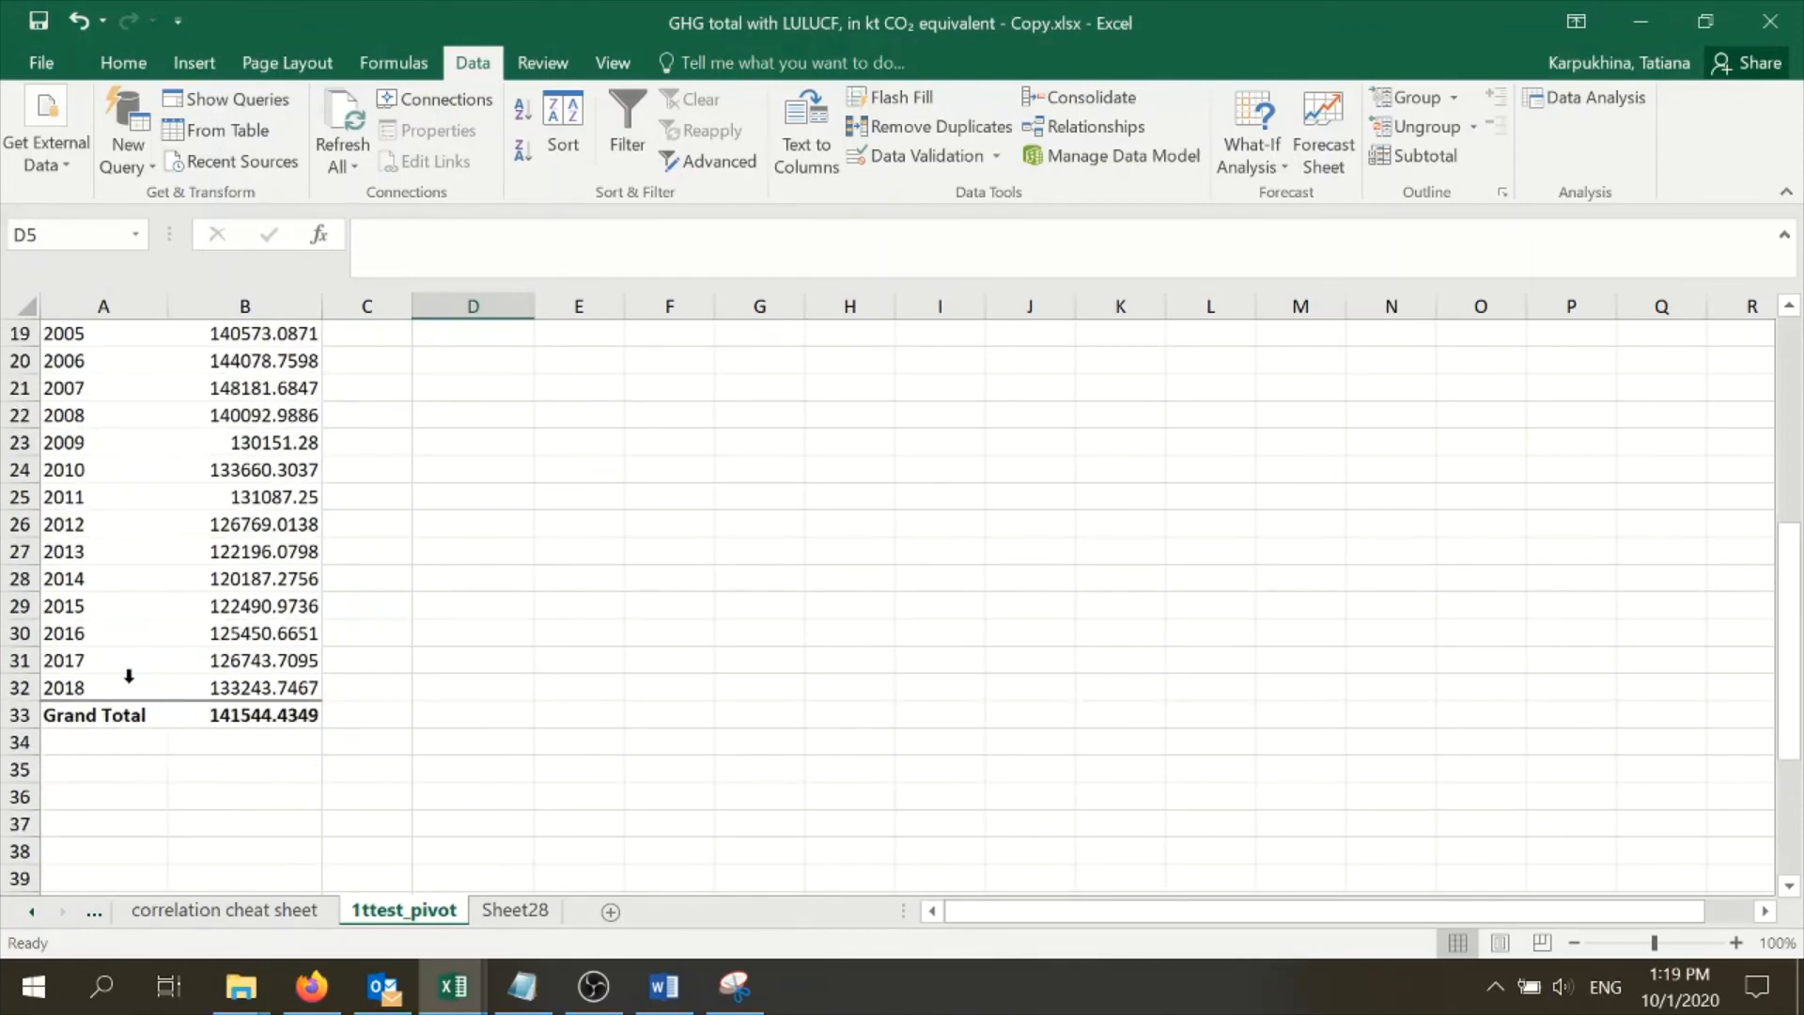
{"action": "scroll", "coordinate": [129, 675], "scroll_direction": "up", "scroll_amount": 6}
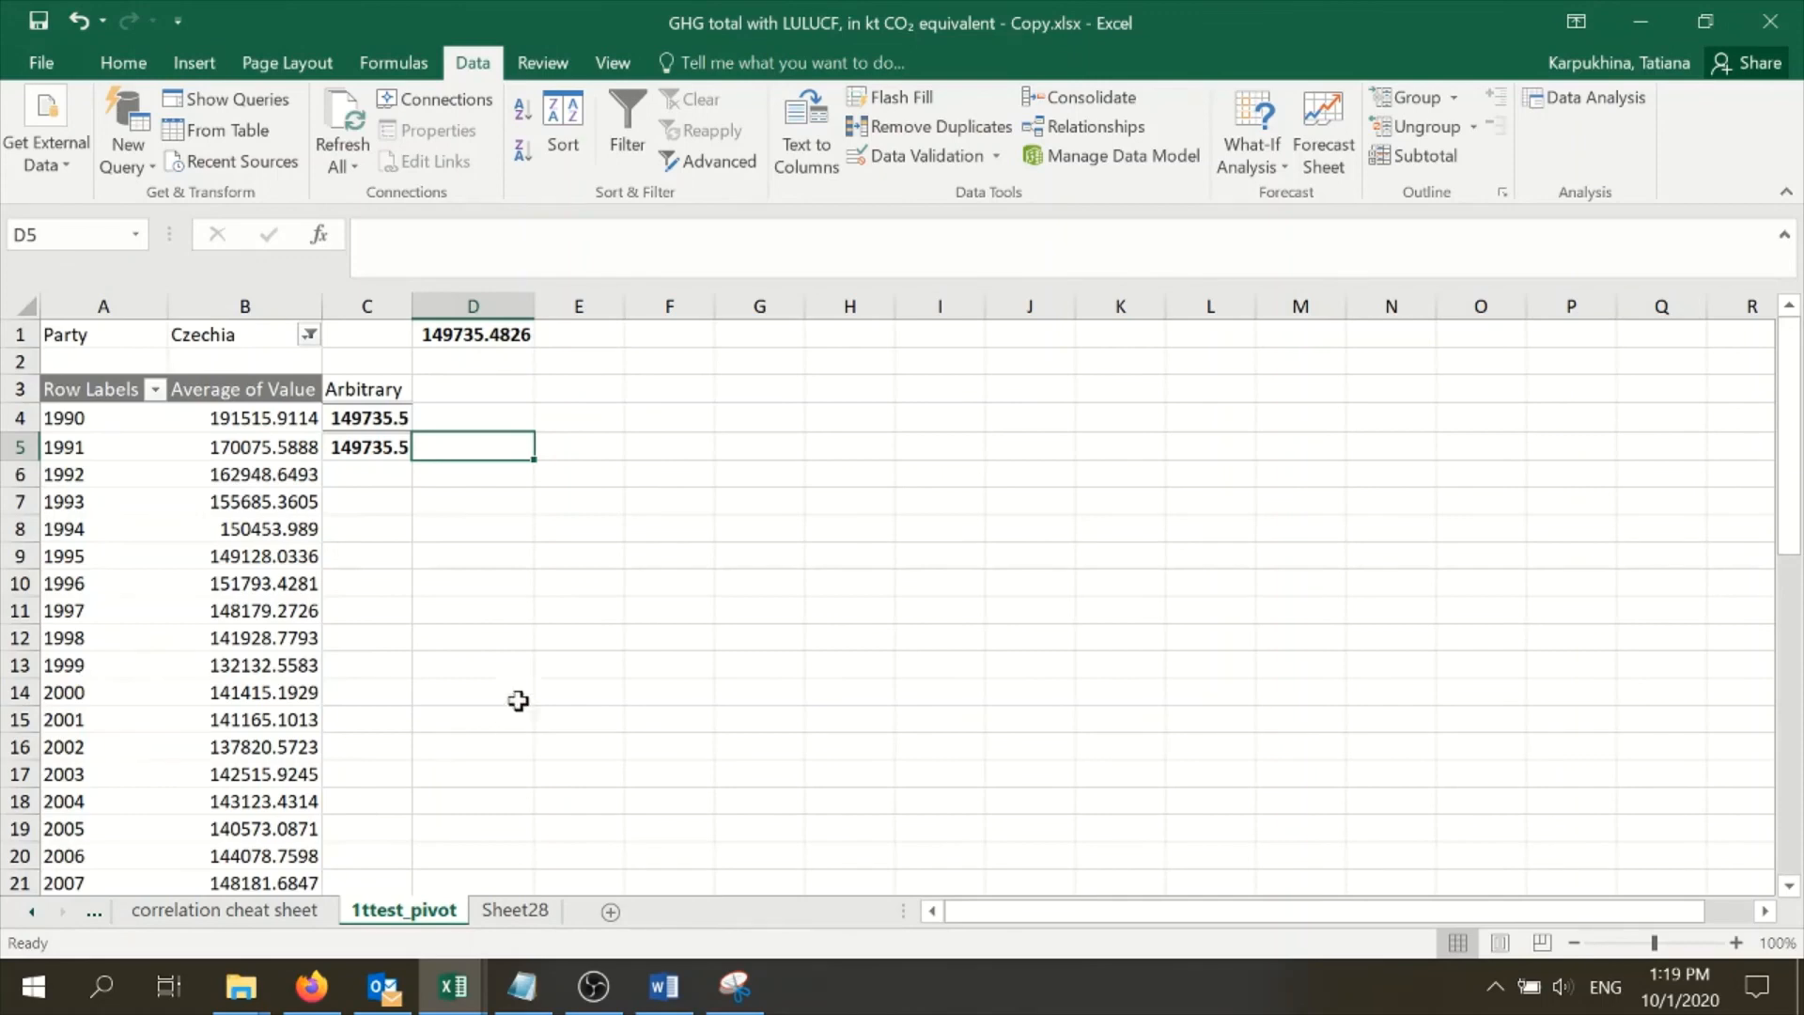